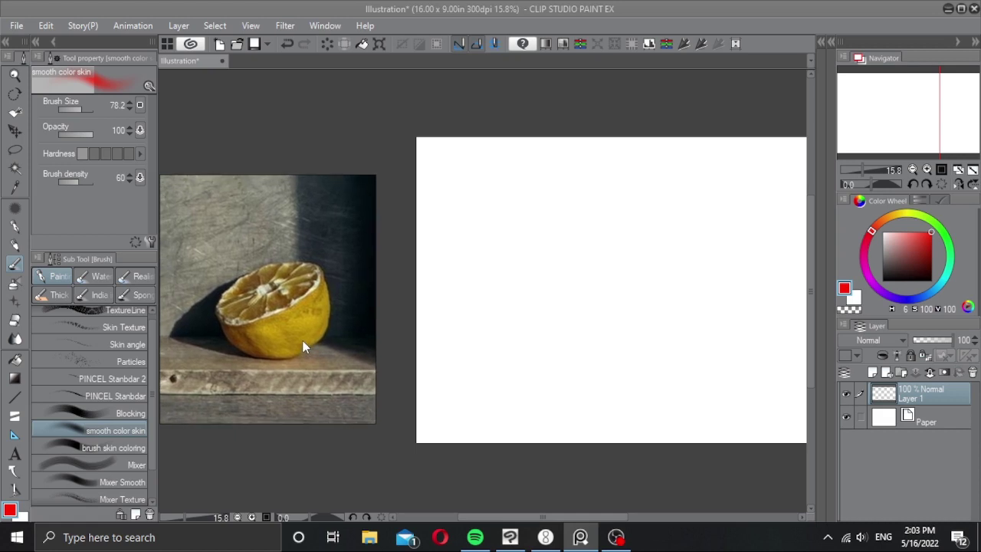
Step: Switch to the Hourglass timer and start a 5-minute countdown
left_click(545, 537)
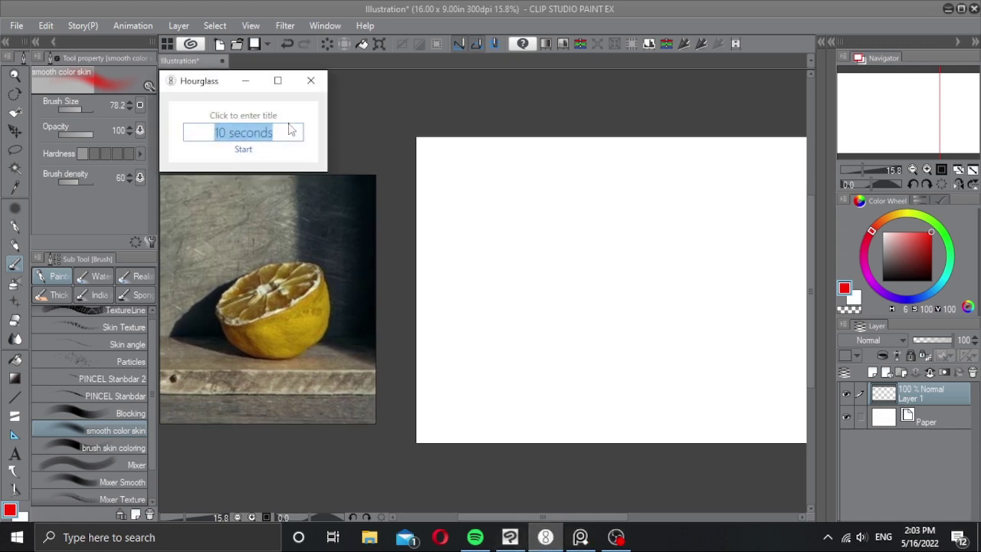
type("5 ")
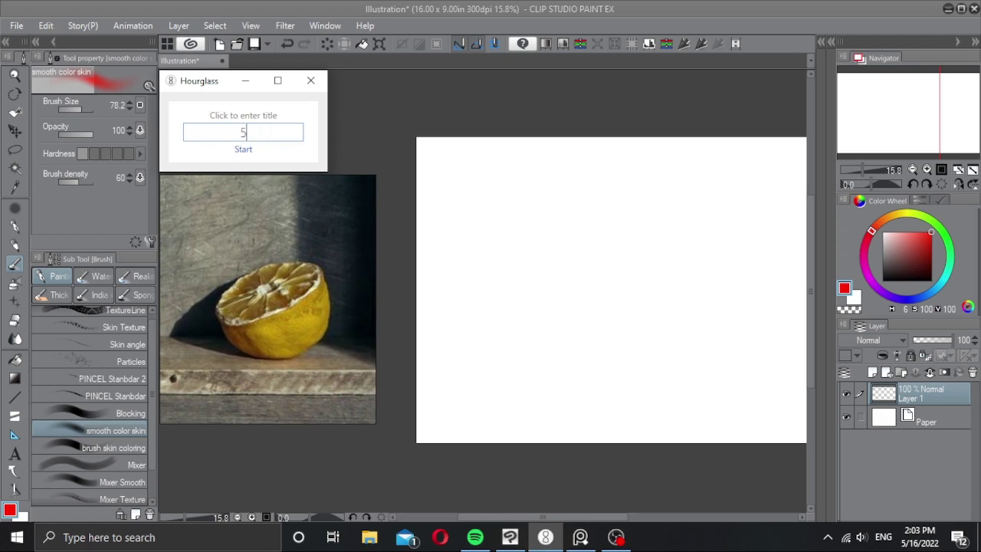
type("m")
left_click(243, 150)
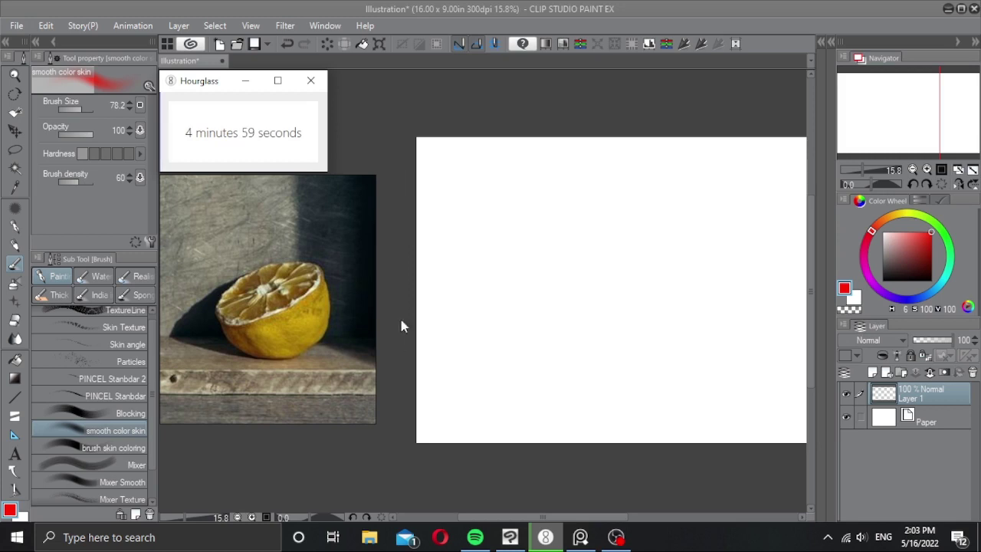
Step: Switch back to Clip Studio Paint and make a roughly square rectangular selection on the blank canvas near the lemon reference
left_click(461, 299)
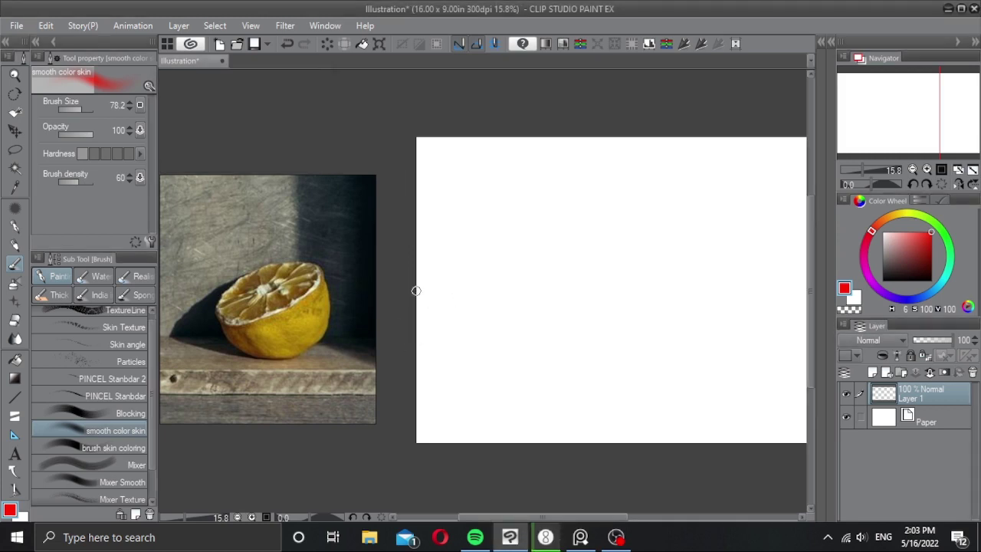
key("m")
left_click(144, 298)
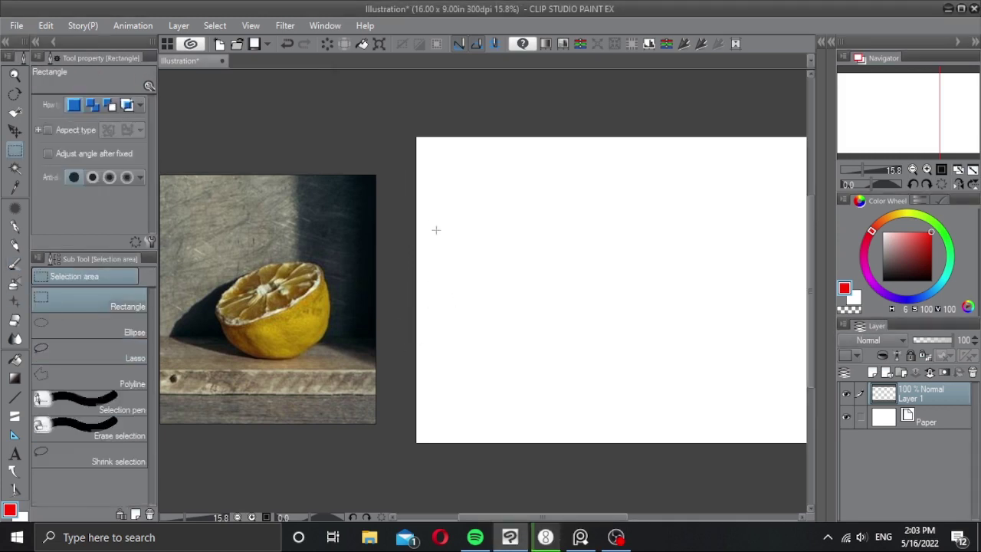
left_click_drag(464, 229, 573, 335)
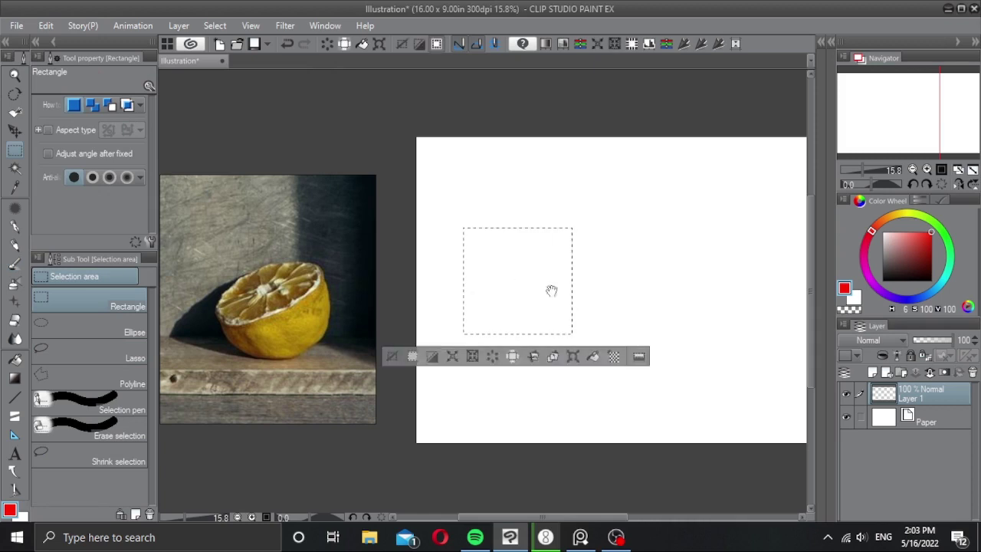
left_click_drag(538, 297, 534, 297)
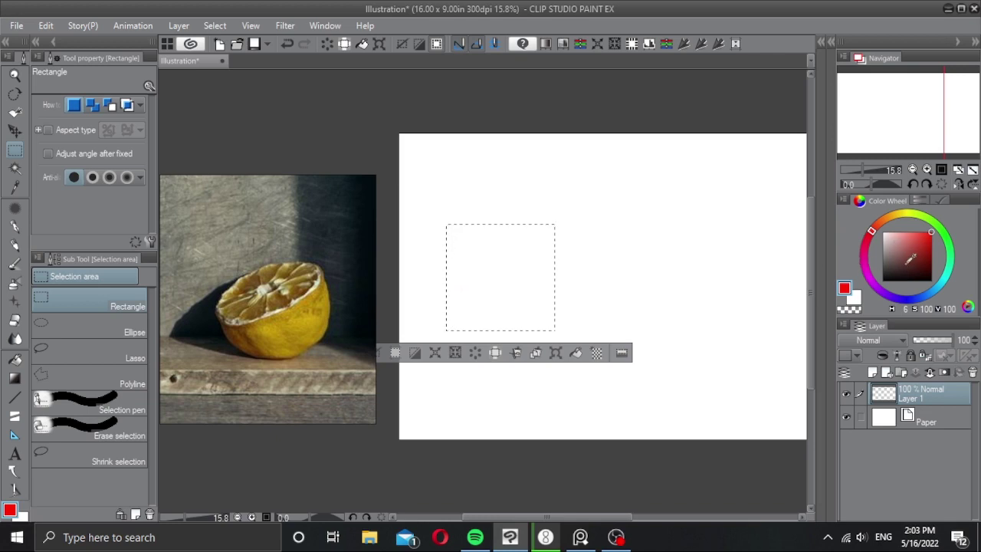
Step: Fill the square selection with a muted grey-green (H 175, S 16, V 45) and deselect it
left_click(939, 287)
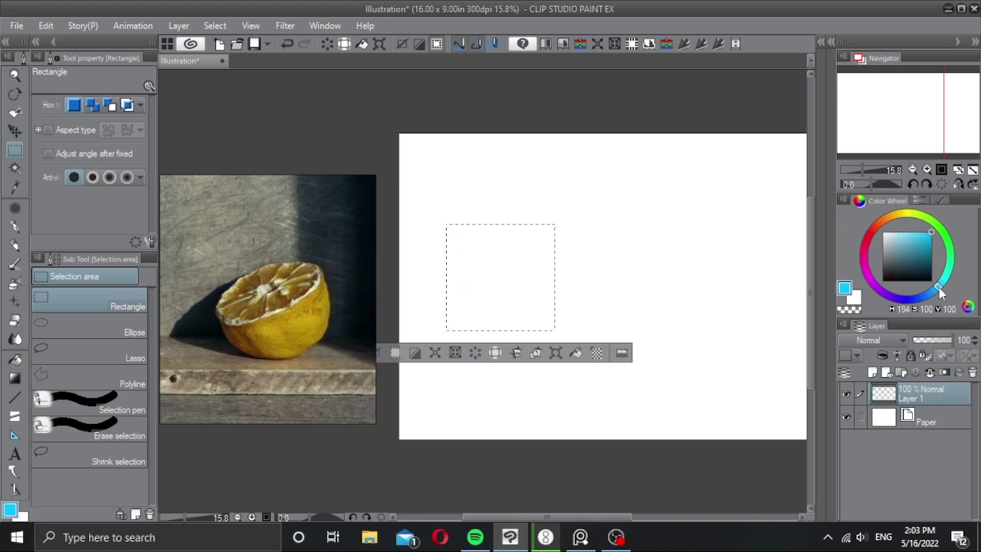
left_click_drag(905, 243, 894, 243)
left_click(948, 282)
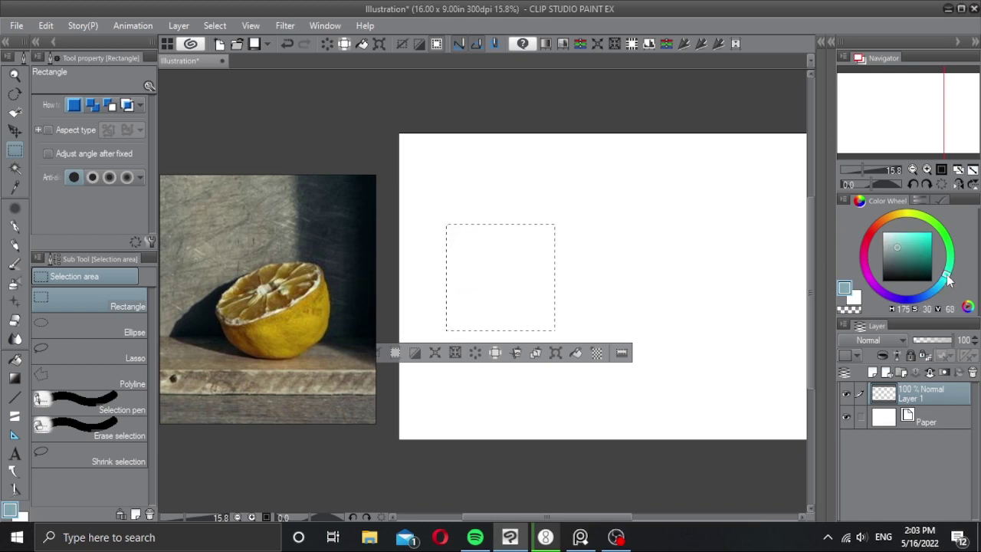
left_click(575, 354)
left_click_drag(894, 247, 891, 258)
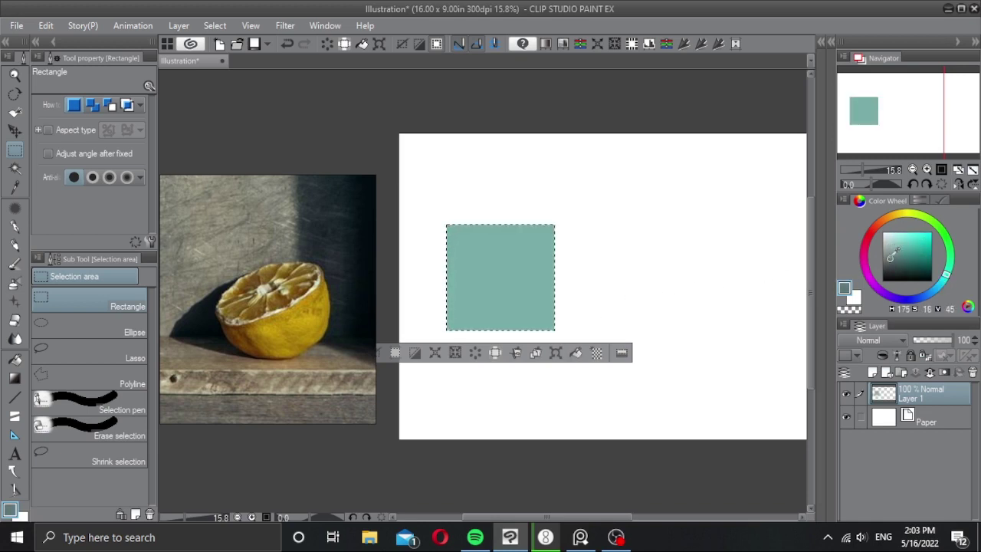
left_click(575, 354)
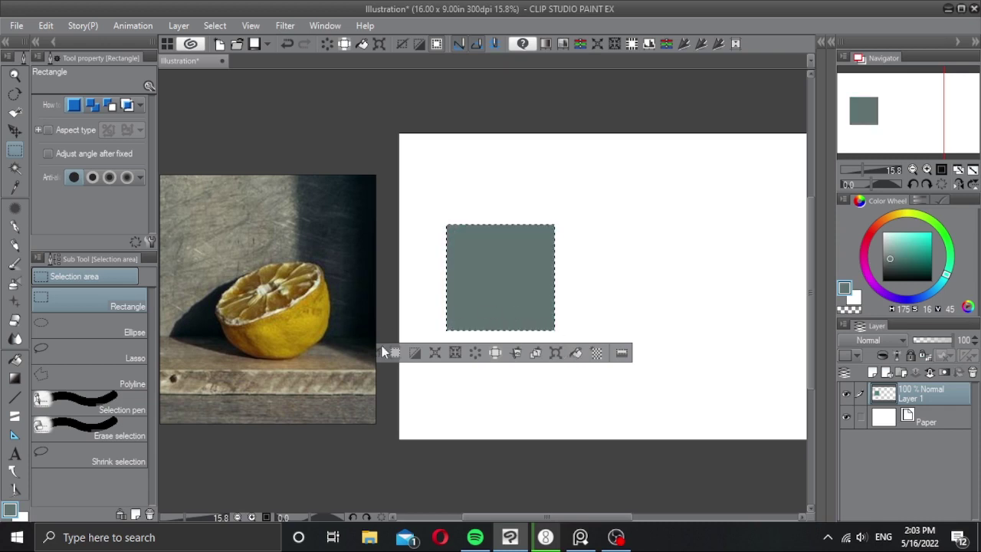
left_click(508, 397)
Step: Add a new layer above the filled square and choose the Skin angle brush
left_click_drag(493, 325, 513, 323)
left_click_drag(513, 323, 515, 334)
scroll(514, 330, "up", 1)
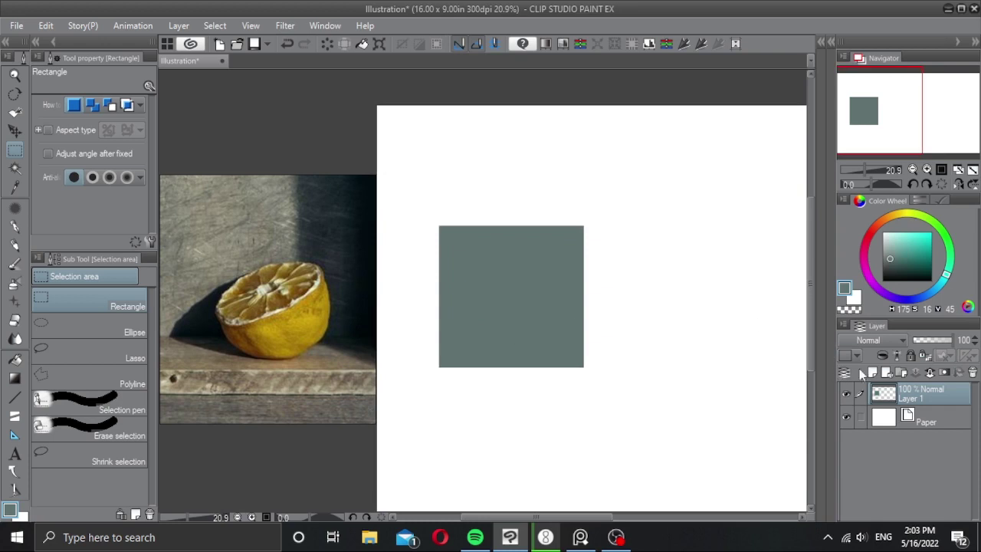
left_click(873, 370)
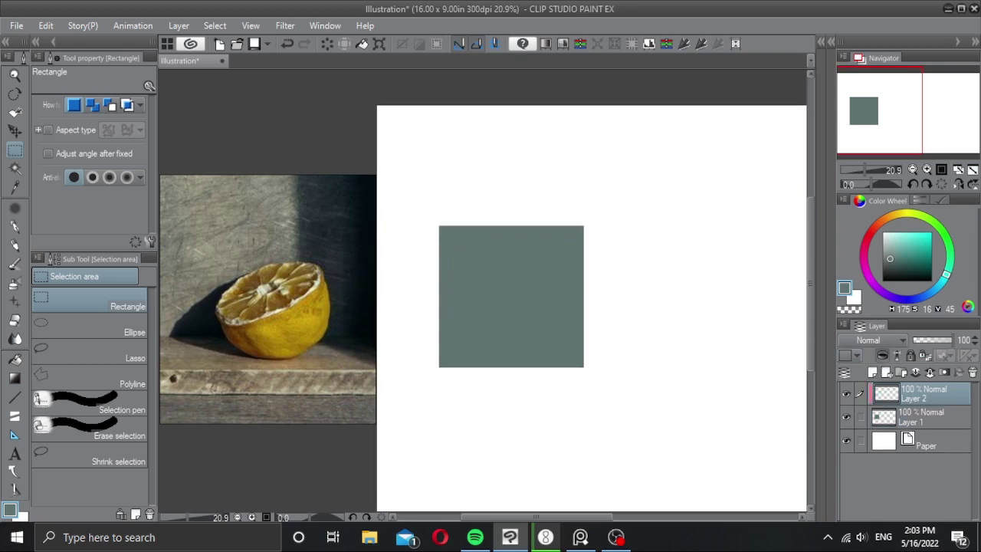
key("b")
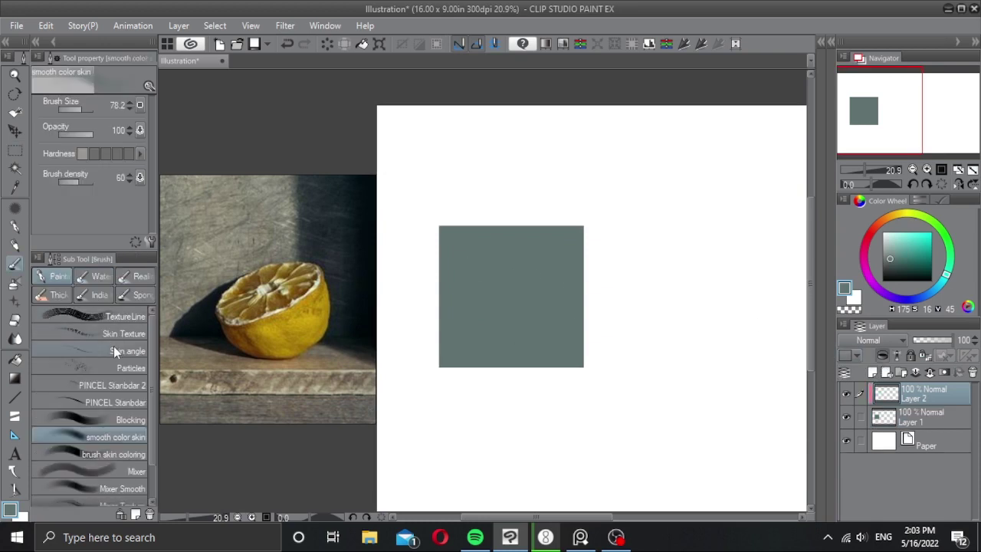
left_click(115, 351)
key("alt")
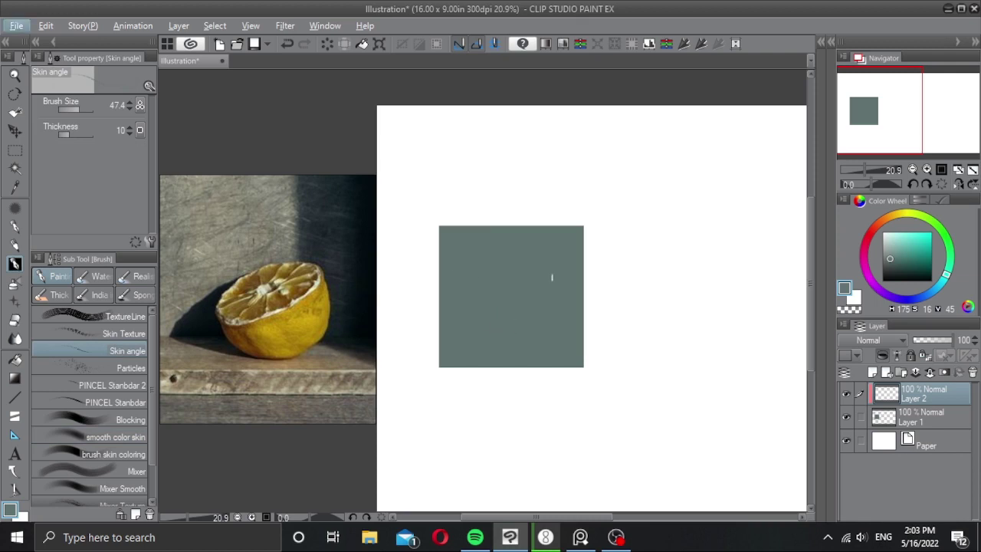
Step: Paint a round ochre base for the lemon (H 41, S 62, V 67) in the middle of the square at brush size 143.1
left_click_drag(910, 215, 892, 217)
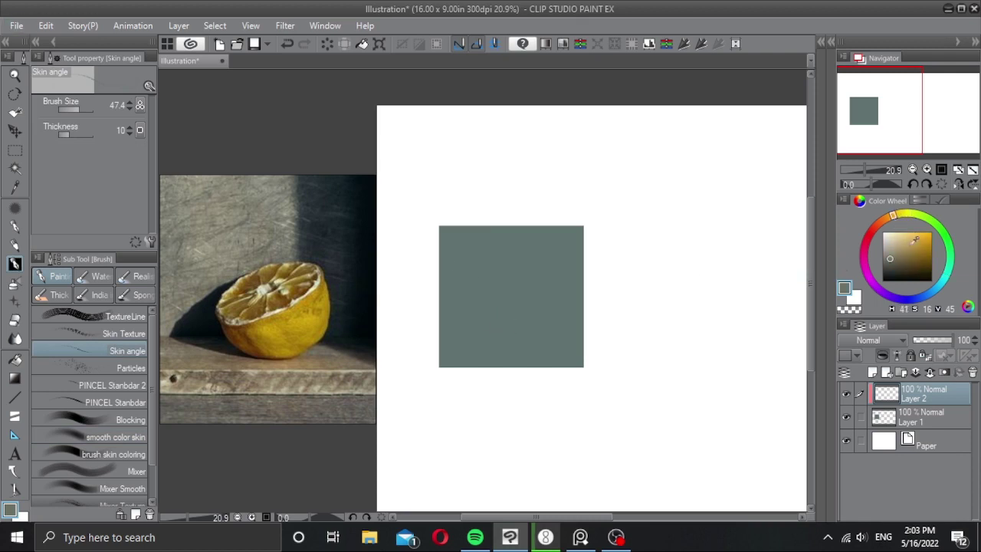
left_click(914, 246)
mouse_move(494, 267)
left_mouse_down("ctrl+alt")
mouse_move(496, 299)
mouse_move(477, 285)
mouse_move(525, 264)
mouse_move(486, 312)
mouse_move(497, 335)
mouse_move(536, 303)
mouse_move(514, 337)
mouse_move(541, 297)
mouse_move(505, 338)
mouse_move(539, 313)
mouse_move(536, 297)
mouse_move(506, 337)
mouse_move(527, 311)
mouse_move(509, 309)
mouse_move(491, 325)
mouse_move(528, 312)
mouse_move(529, 299)
mouse_move(540, 317)
mouse_move(506, 335)
mouse_move(506, 304)
mouse_move(518, 275)
left_mouse_up("ctrl+alt")
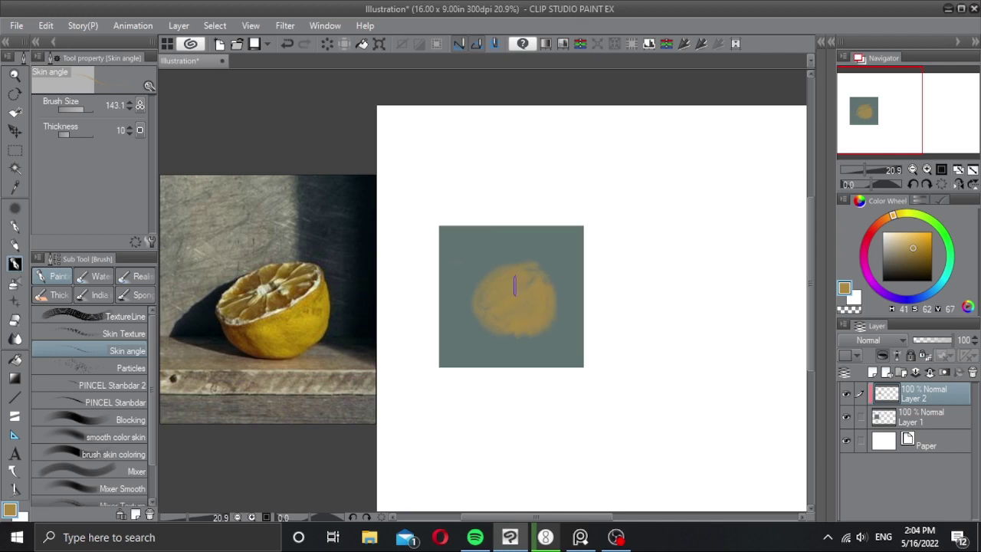
left_click_drag(515, 295, 526, 305)
left_click(532, 302, "alt")
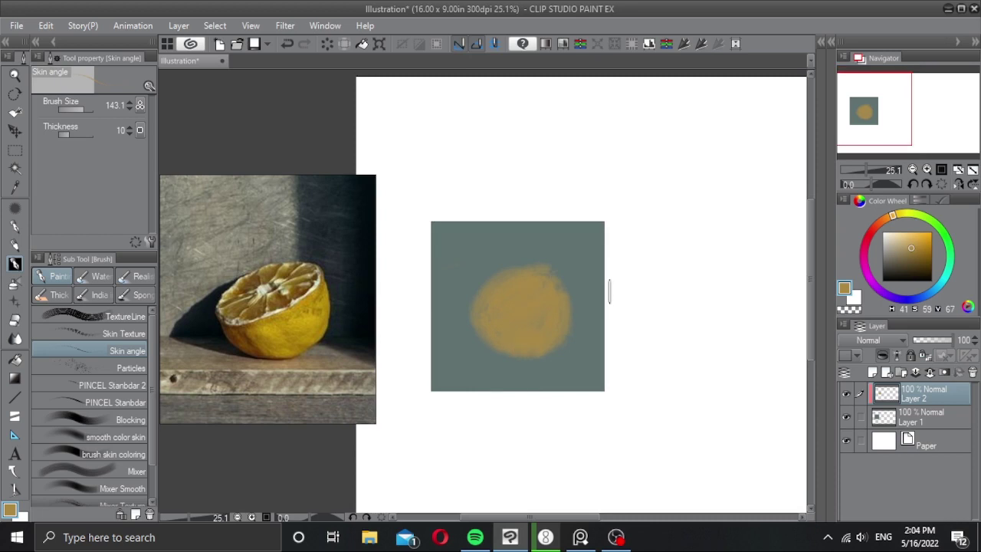
Step: Shade the lemon's cut face and lower-left side with a dark olive (H 49, S 79, V 35) at brush size 111.7
left_click(920, 264)
left_click_drag(895, 216, 899, 214)
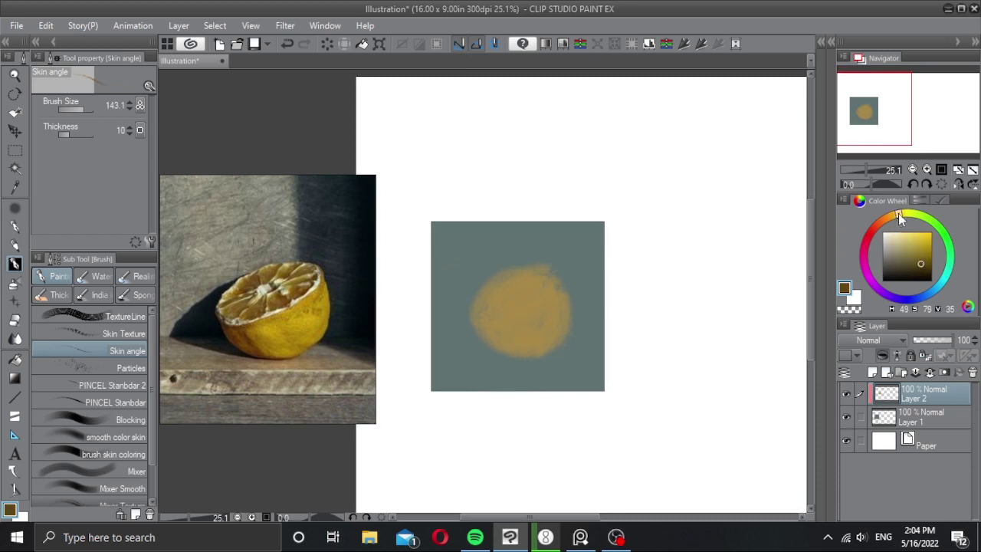
mouse_move(518, 281)
left_mouse_down()
mouse_move(491, 295)
mouse_move(488, 305)
mouse_move(509, 279)
mouse_move(522, 290)
mouse_move(495, 310)
mouse_move(505, 320)
left_mouse_up()
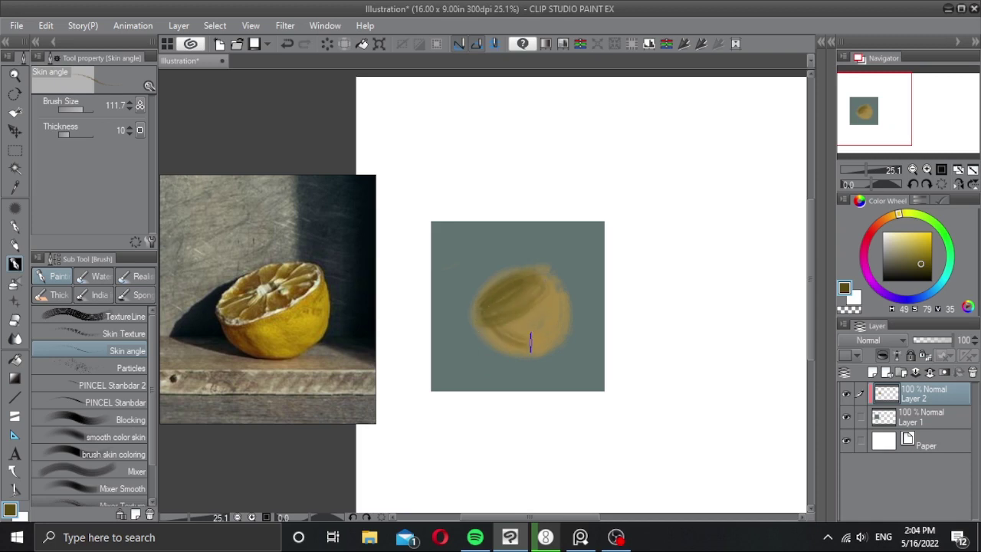
left_click_drag(495, 326, 552, 338)
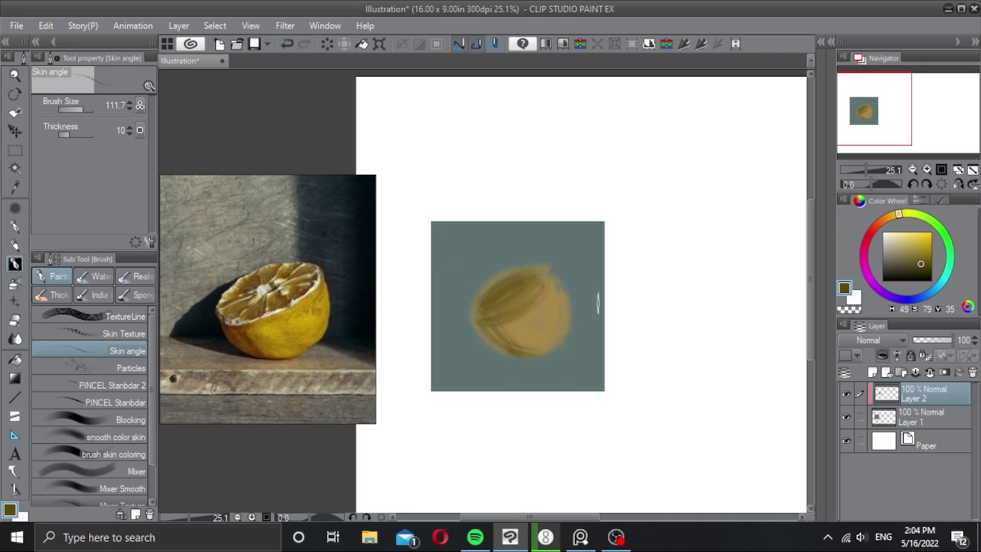
Step: Paint the rim and segment lines of the cut face in pale yellow (H 49, S 49, V 100) at brush size 75.6
left_click(910, 234)
left_click_drag(485, 322, 504, 321)
key("ctrl+z")
key("bracketleft")
left_click_drag(503, 278, 474, 312)
mouse_move(474, 313)
left_mouse_down()
mouse_move(521, 308)
mouse_move(531, 297)
mouse_move(496, 305)
mouse_move(540, 282)
left_mouse_up()
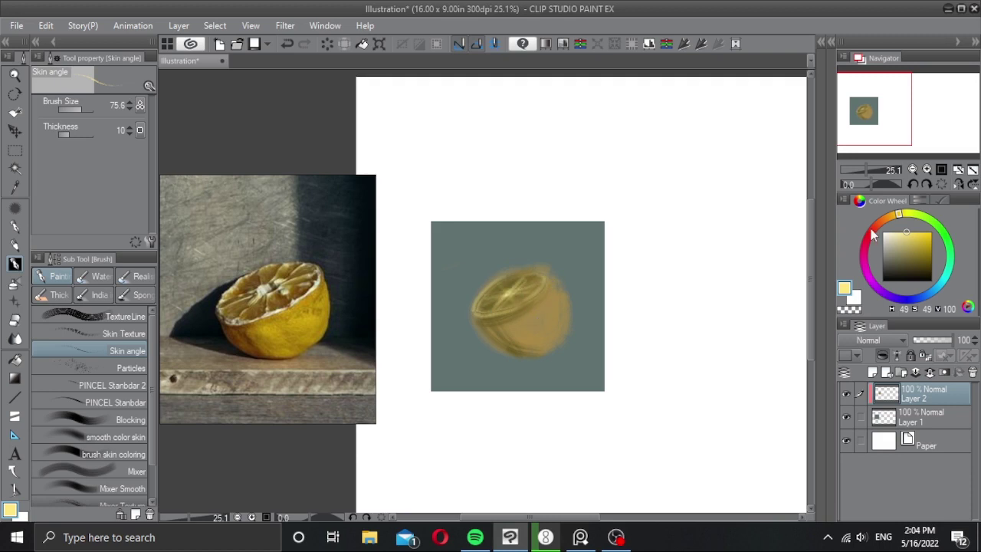
Step: Brighten the right side of the lemon's body with a light orange (H 35, S 79, V 100)
left_click_drag(896, 224, 889, 218)
left_click(920, 232)
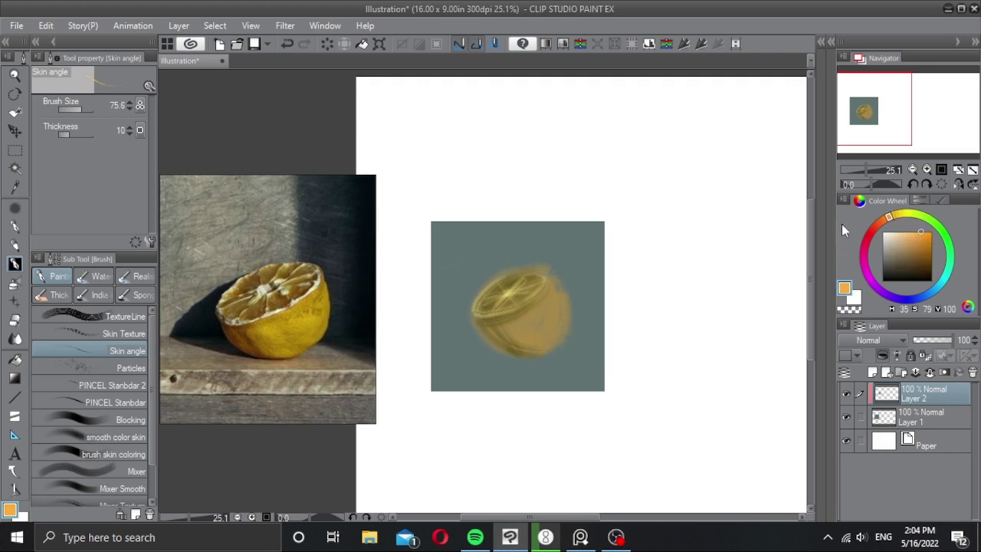
mouse_move(531, 304)
left_mouse_down()
mouse_move(513, 327)
mouse_move(553, 316)
mouse_move(562, 297)
mouse_move(517, 333)
left_mouse_up()
left_click_drag(568, 308, 529, 334)
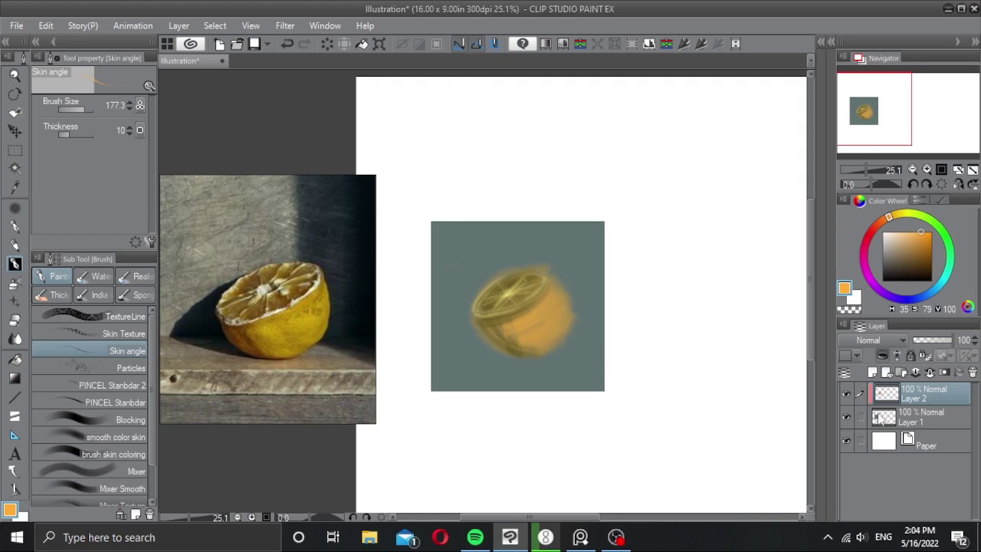
Step: Add a layer beneath the lemon and paint the tabletop across the square in greyish tan (H 35, S 30, V 61)
left_click(881, 418)
left_click(873, 371)
left_click_drag(900, 261, 898, 250)
mouse_move(435, 336)
left_mouse_down()
mouse_move(587, 335)
mouse_move(445, 332)
mouse_move(541, 329)
mouse_move(445, 338)
mouse_move(531, 339)
mouse_move(586, 349)
mouse_move(561, 357)
mouse_move(596, 353)
mouse_move(440, 359)
mouse_move(598, 362)
left_mouse_up()
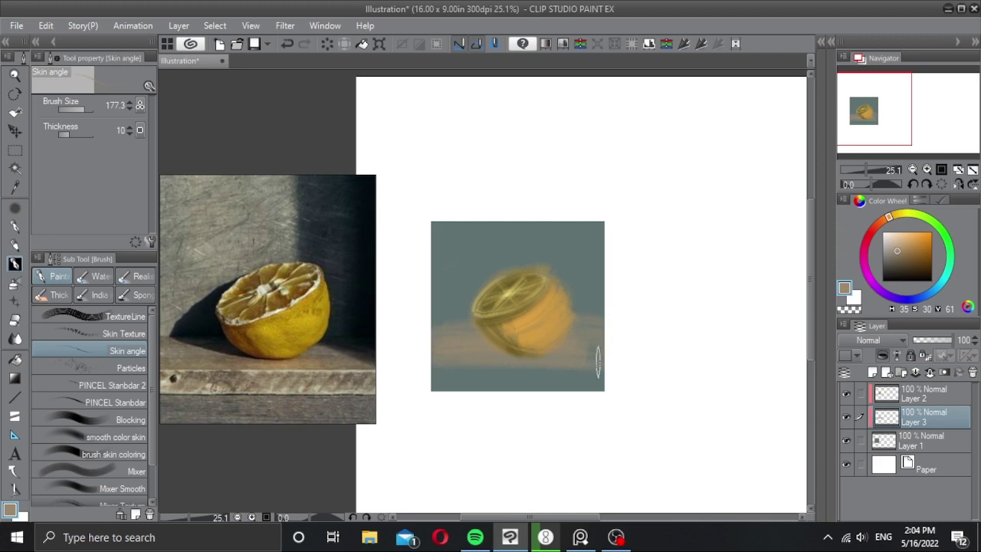
left_click_drag(456, 358, 579, 366)
Step: Paint the table's front edge with a dark brown stroke (H 31, S 38, V 33), undoing the first attempt
left_click(909, 264)
left_click(886, 221)
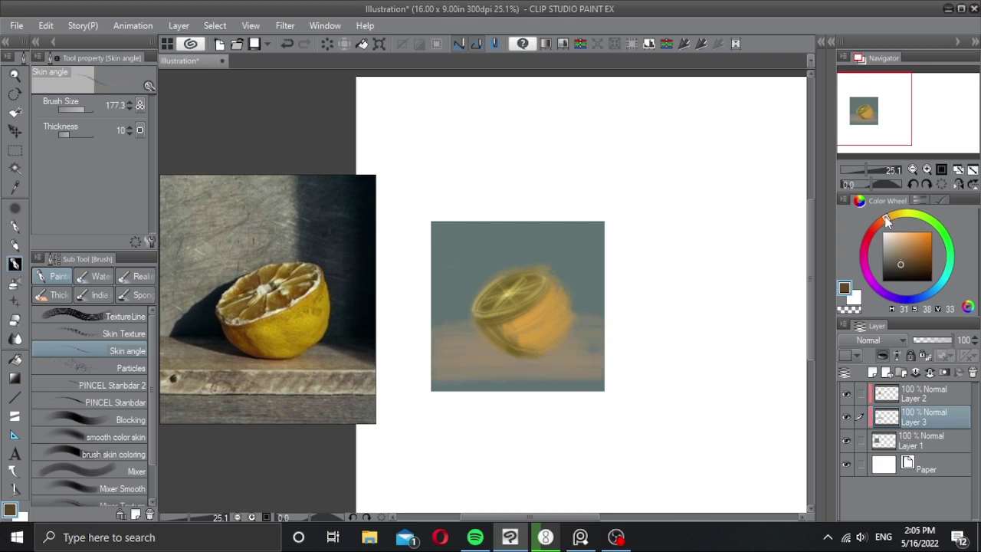
left_click_drag(432, 372, 615, 373)
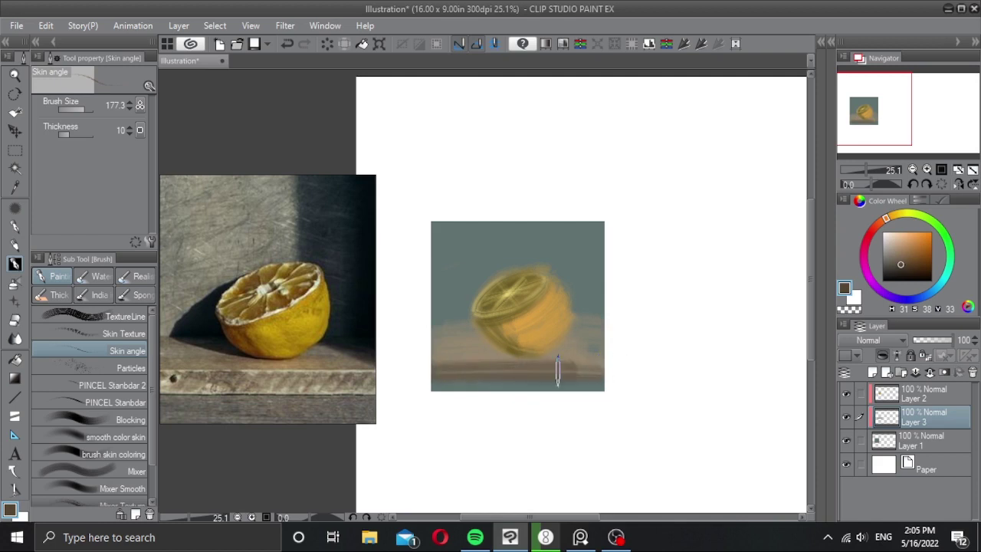
key("ctrl+z")
mouse_move(431, 375)
left_mouse_down()
mouse_move(621, 374)
mouse_move(530, 377)
left_mouse_up()
Step: Paint the lemon's cast shadow and the dark right part of the background in deep brown (H 28, S 45, V 26)
left_click(467, 360, "alt")
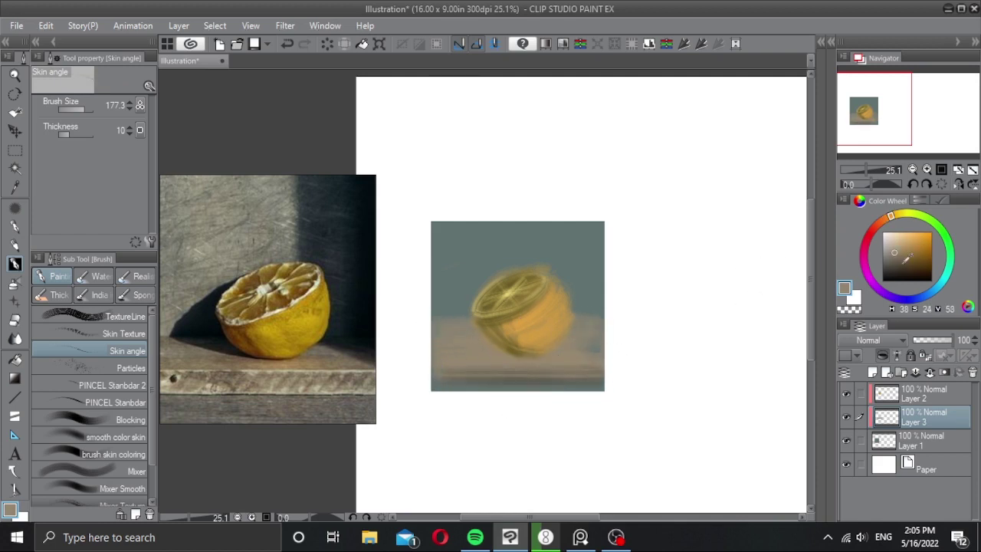
key("alt")
left_click(904, 266)
left_click_drag(888, 216, 884, 220)
mouse_move(454, 310)
left_mouse_down()
mouse_move(508, 343)
mouse_move(485, 365)
mouse_move(508, 345)
left_mouse_up()
mouse_move(460, 299)
left_mouse_down()
mouse_move(443, 314)
mouse_move(503, 297)
mouse_move(449, 318)
mouse_move(474, 318)
left_mouse_up()
mouse_move(555, 201)
left_mouse_down()
mouse_move(547, 271)
mouse_move(585, 332)
mouse_move(556, 317)
mouse_move(571, 324)
mouse_move(578, 301)
mouse_move(561, 244)
mouse_move(572, 316)
mouse_move(576, 265)
mouse_move(599, 324)
left_mouse_up()
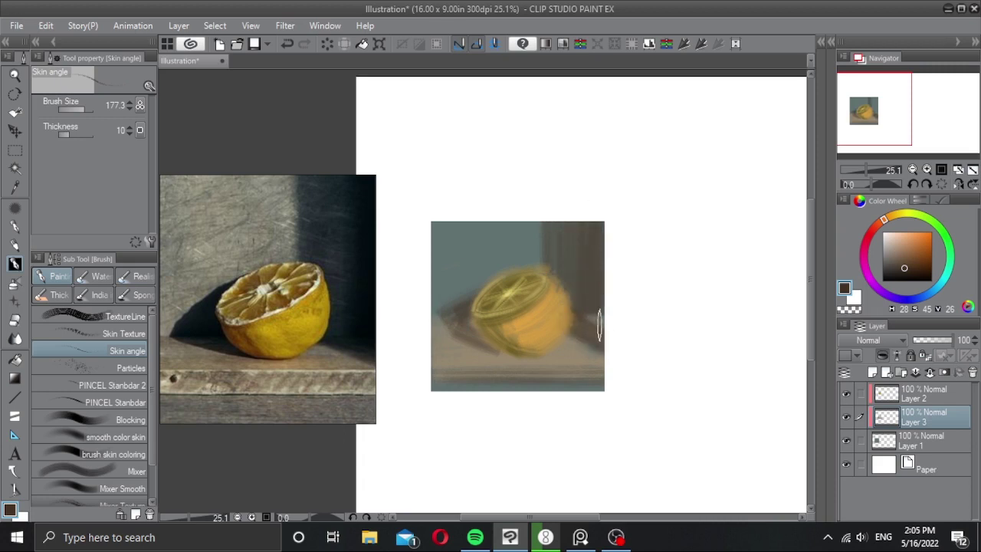
Step: Brush neutral grey (S 0, V 60) over the lit left part of the background wall
key("alt")
left_click(506, 249, "alt")
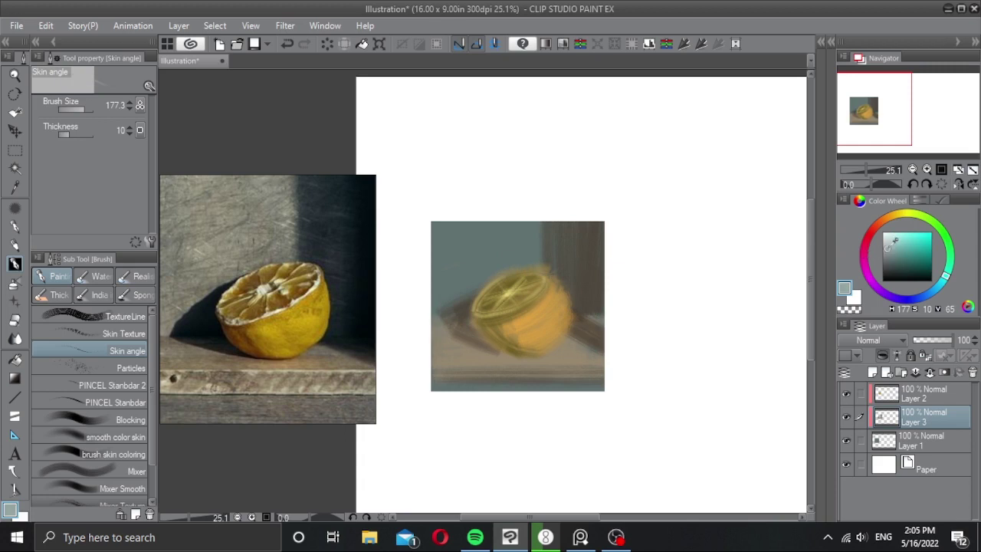
mouse_move(447, 217)
left_mouse_down()
mouse_move(441, 314)
mouse_move(468, 302)
mouse_move(485, 272)
mouse_move(465, 272)
mouse_move(473, 302)
mouse_move(488, 276)
mouse_move(467, 267)
mouse_move(540, 242)
mouse_move(540, 227)
mouse_move(521, 273)
mouse_move(514, 255)
mouse_move(481, 249)
left_mouse_up()
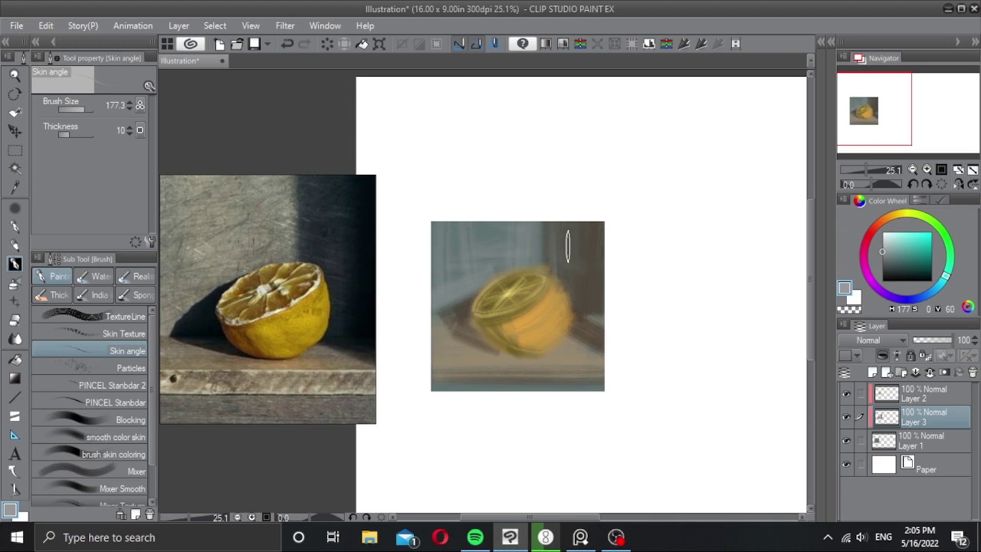
left_click(587, 324, "alt")
left_click_drag(501, 240, 537, 239)
key("ctrl+z")
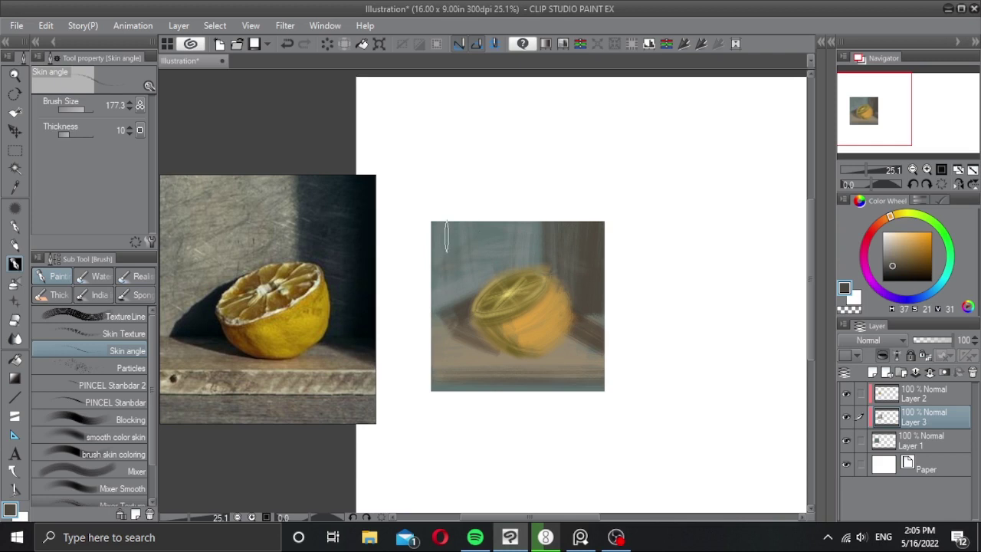
Step: Merge the three painting layers into one and lock the merged layer's transparent pixels
left_click(903, 402)
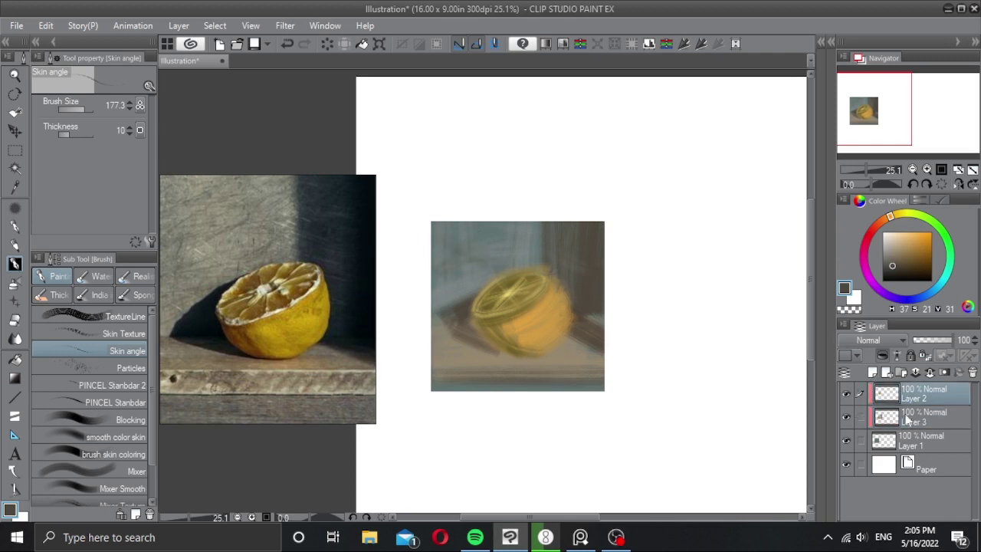
left_click(907, 443, "shift")
key("shift+alt+e")
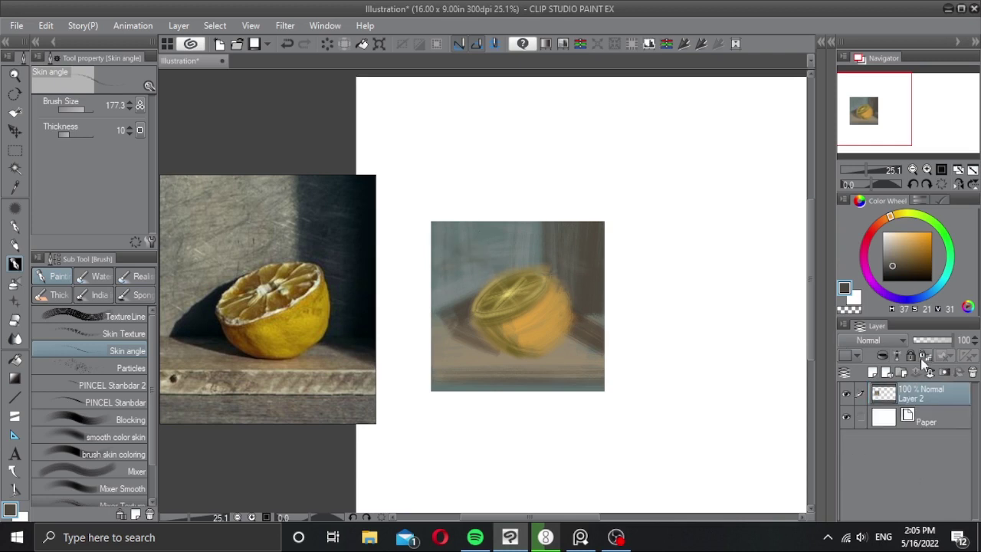
left_click(846, 393)
left_click(846, 393)
left_click(924, 356)
scroll(473, 314, "up", 2)
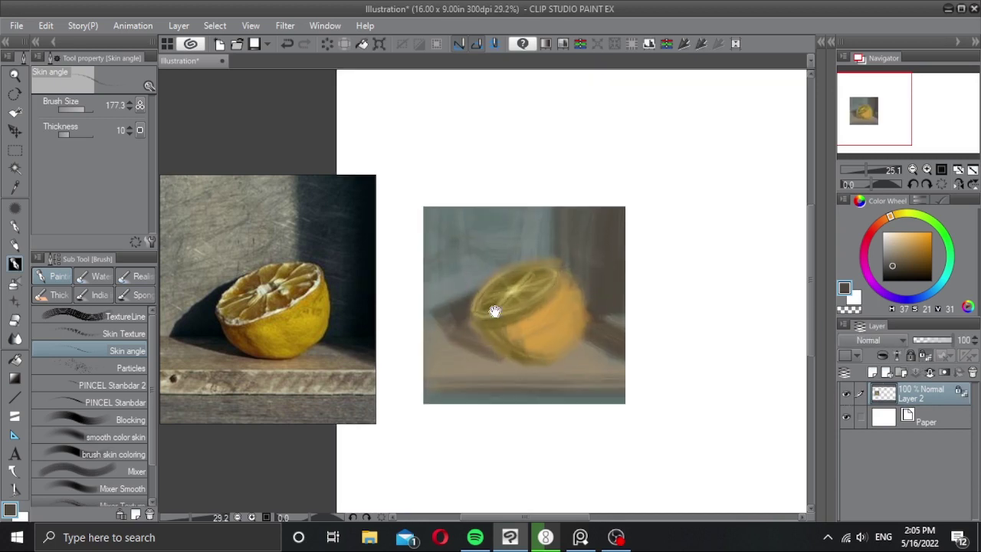
Step: Add a new layer clipped to the painting and brush soft pale yellow (H 48, S 55, V 100) on the lemon's lit skin
left_click_drag(526, 314, 554, 324)
left_click(873, 371)
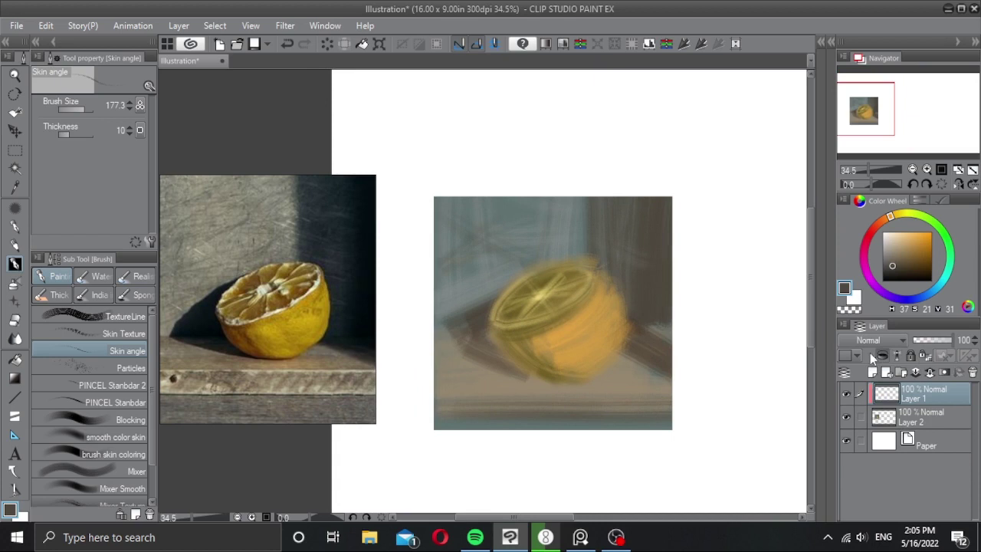
left_click(574, 348, "alt")
left_click(912, 230)
left_click(901, 221)
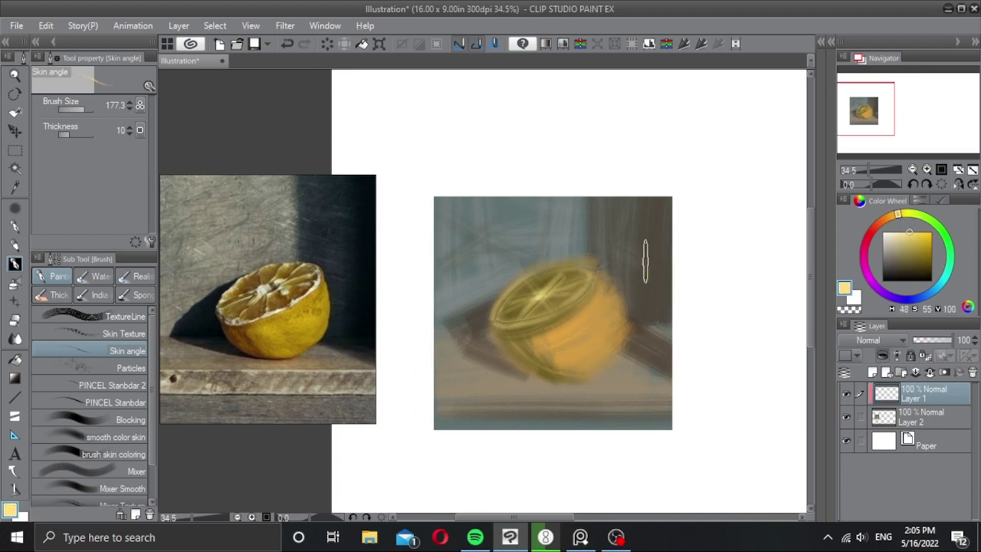
left_click(55, 436)
left_click_drag(570, 336, 590, 337)
mouse_move(584, 341)
left_mouse_down()
mouse_move(599, 315)
mouse_move(563, 339)
mouse_move(568, 349)
mouse_move(605, 336)
mouse_move(572, 362)
mouse_move(591, 280)
mouse_move(568, 324)
left_mouse_up()
Step: Tint the lemon's cut face with soft orange-brown (H 31, S 81, V 46) at brush size 88.2, undoing one stroke
key("alt")
mouse_move(895, 215)
left_mouse_down()
mouse_move(885, 218)
mouse_move(910, 247)
left_mouse_up()
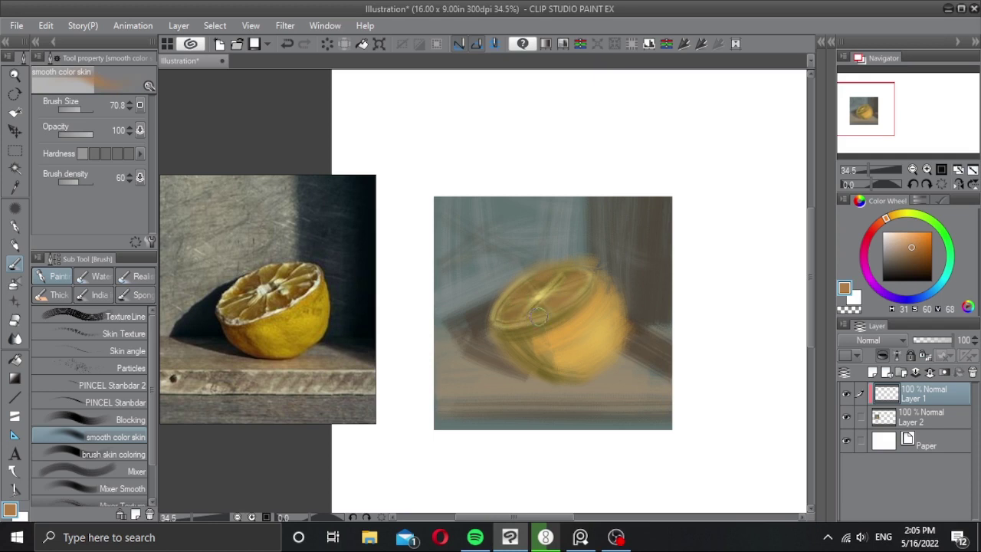
left_click(922, 257)
key("bracketright")
key("bracketright")
key("bracketright")
key("bracketright")
mouse_move(547, 281)
left_mouse_down()
mouse_move(557, 297)
mouse_move(508, 339)
left_mouse_up()
key("ctrl+z")
key("bracketleft")
key("bracketleft")
key("bracketleft")
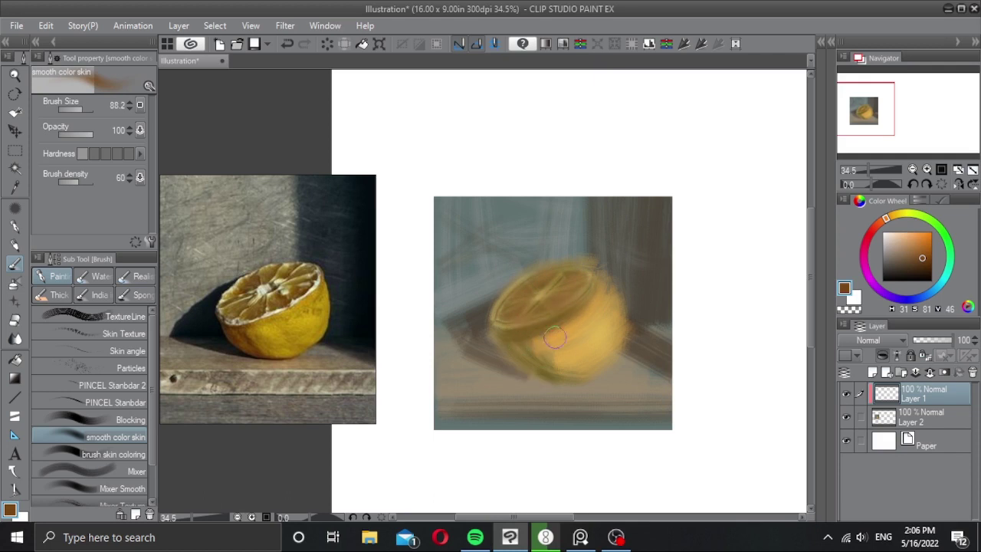
Step: Shade the lower shadow side of the lemon's skin with sampled ochre brown (H 38, S 72, V 47) at brush size 135.1
left_click(530, 341, "alt")
key("bracketright")
key("bracketright")
mouse_move(565, 372)
left_mouse_down()
mouse_move(519, 337)
mouse_move(567, 370)
mouse_move(541, 364)
mouse_move(574, 370)
mouse_move(524, 334)
mouse_move(561, 364)
left_mouse_up()
Step: Add Skin angle brush strokes in warm orange-yellow (H 37, S 67, V 93) to the right side of the lemon's skin
left_click(597, 333, "alt")
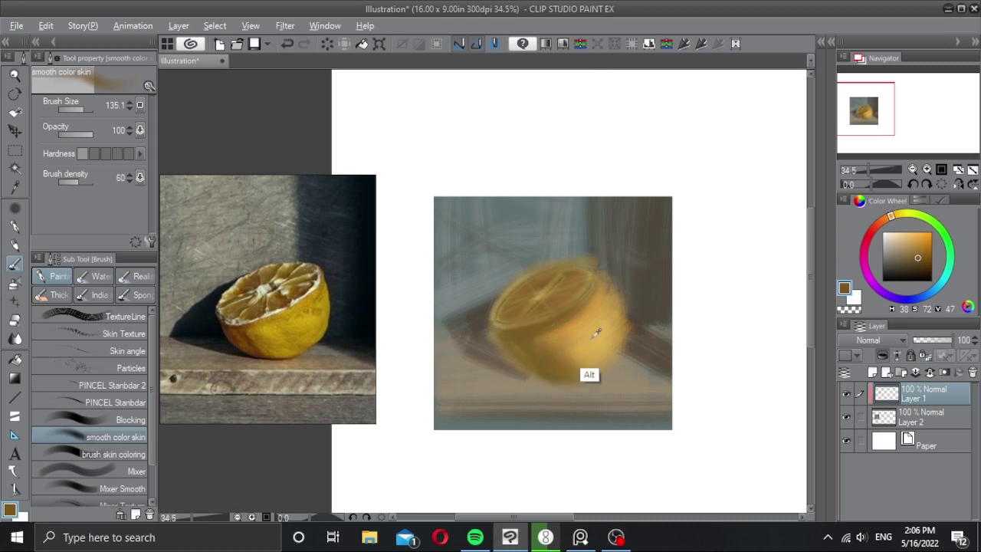
left_click(584, 373, "alt")
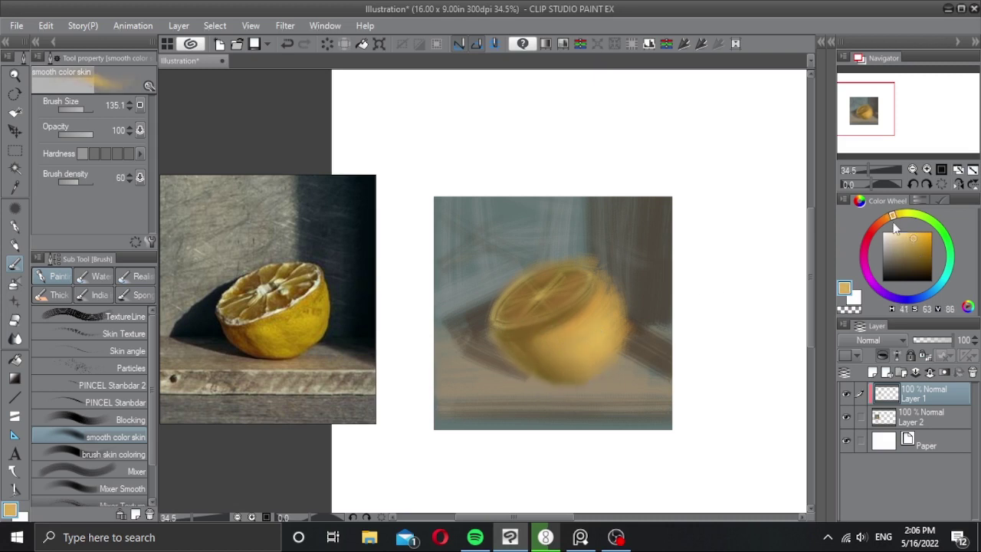
left_click(915, 215)
left_click(907, 252)
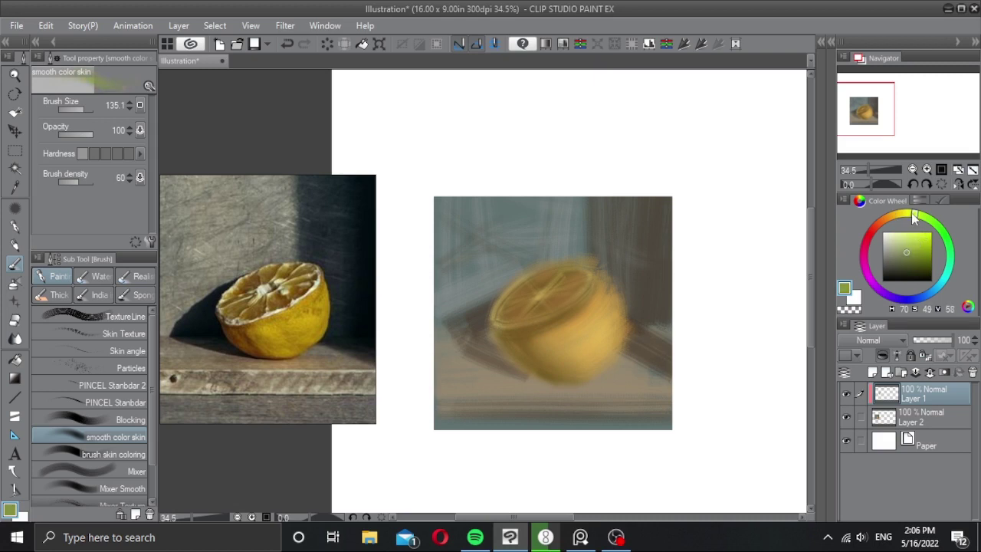
left_click(94, 350)
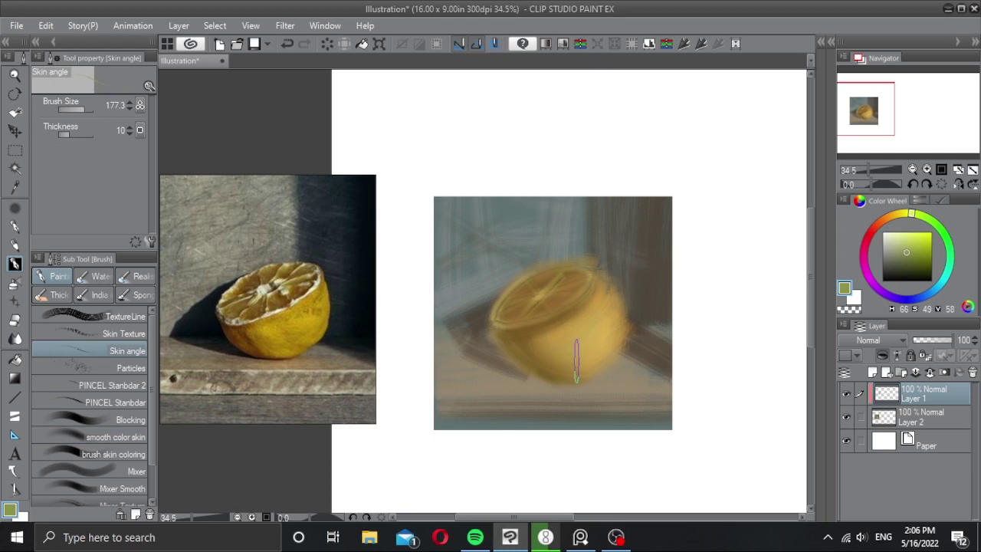
left_click(900, 221)
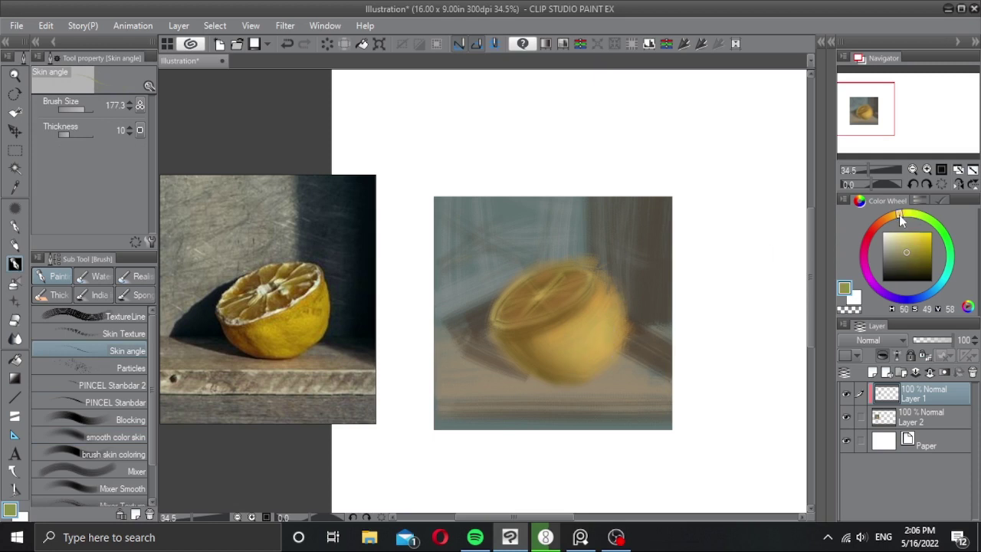
left_click(918, 232)
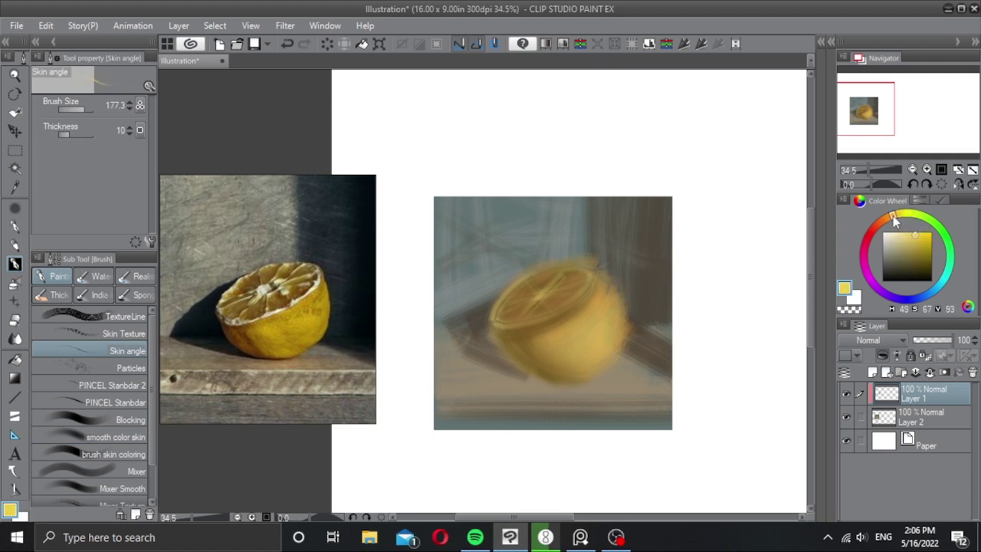
left_click(889, 216)
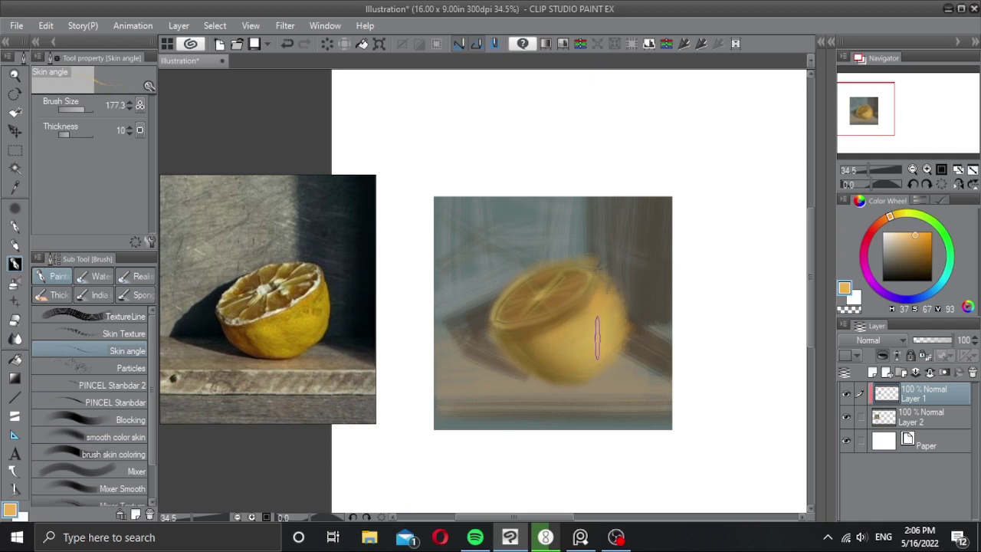
mouse_move(593, 358)
left_mouse_down()
mouse_move(613, 296)
mouse_move(585, 356)
mouse_move(608, 330)
left_mouse_up()
Step: Trim the lemon's right edge with the PINCEL Stanbdar brush, using sampled background grey-brown and shadow brown (H 34, S 29, V 33)
left_click(635, 310, "alt")
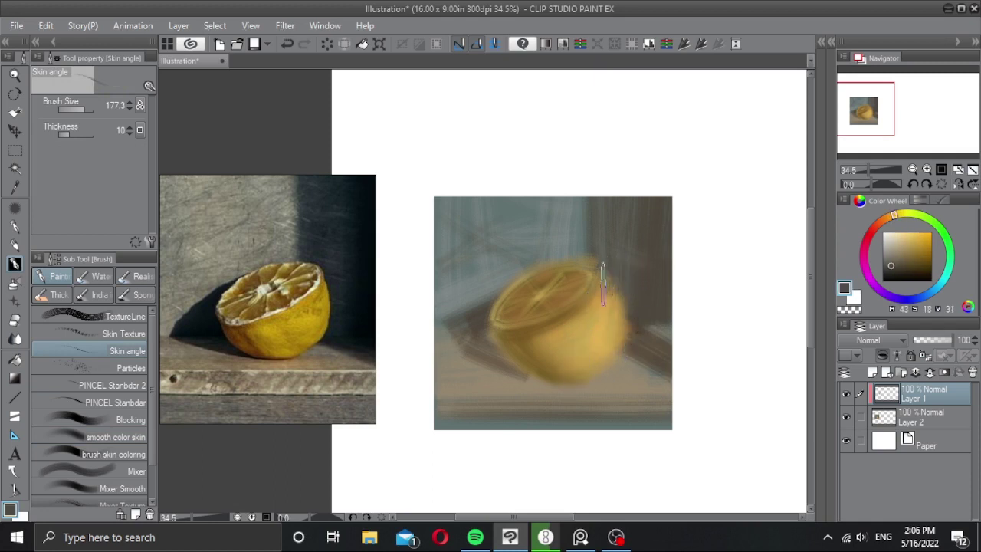
left_click(109, 401)
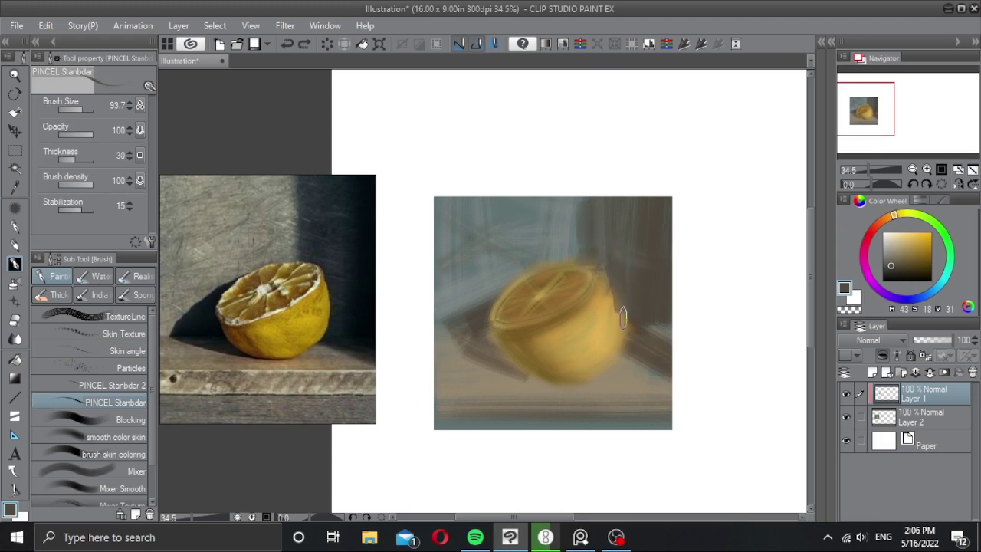
left_click(633, 326, "alt")
left_click(642, 335, "alt")
mouse_move(628, 322)
left_mouse_down()
mouse_move(609, 361)
mouse_move(559, 377)
mouse_move(605, 370)
left_mouse_up()
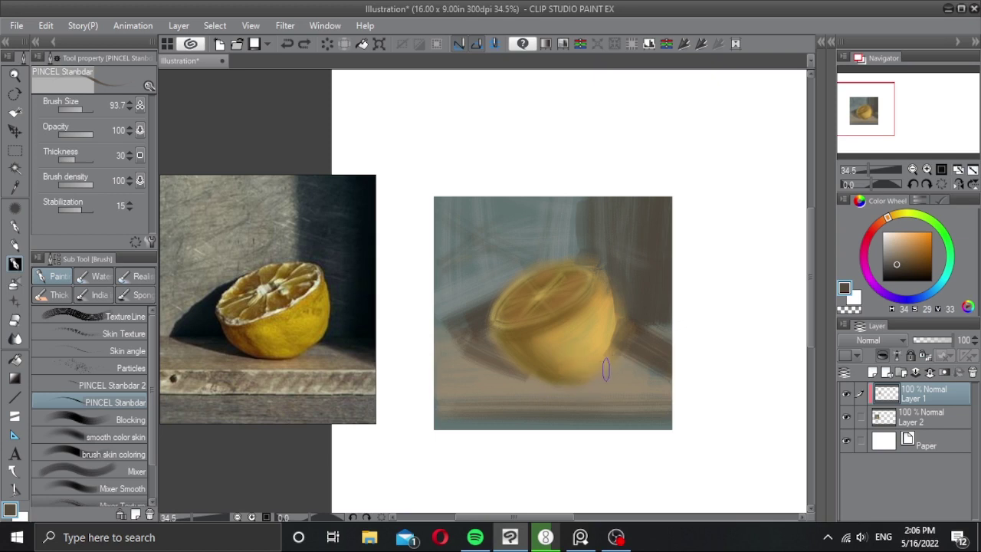
Step: Clean up the lemon's bottom contour with colours sampled from the table (H 37, S 26, V 59) and shadow (H 35, S 36, V 45)
left_click(606, 366, "alt")
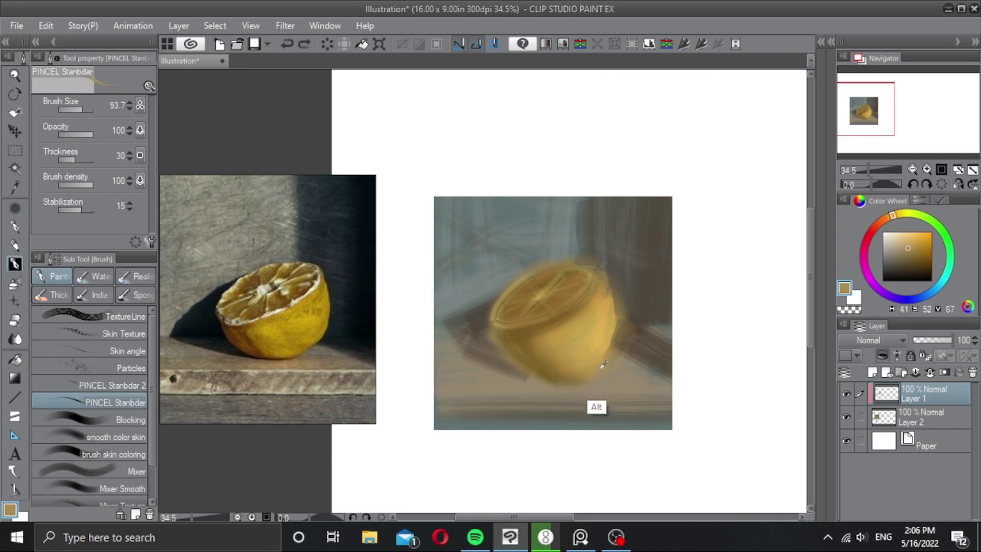
left_click(593, 375, "alt")
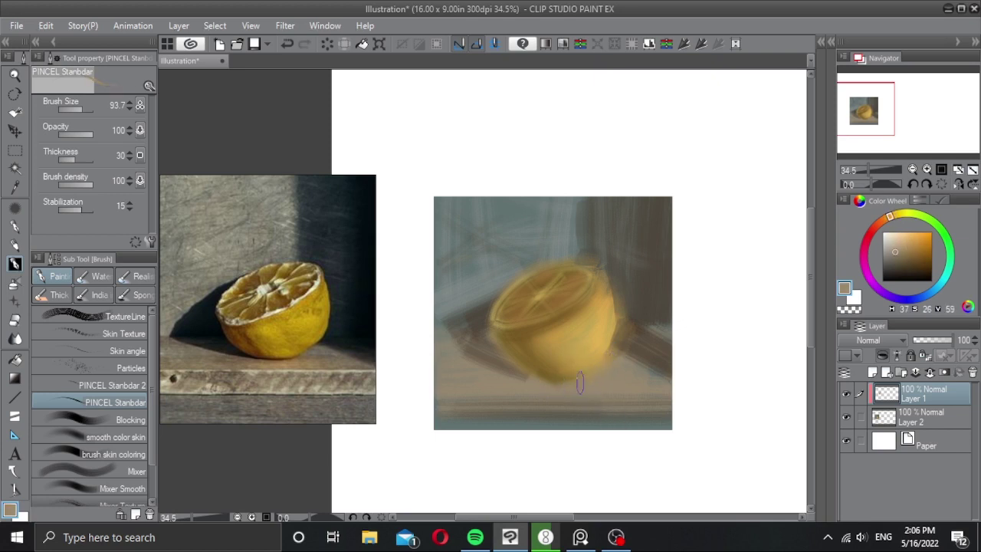
left_click(515, 354, "alt")
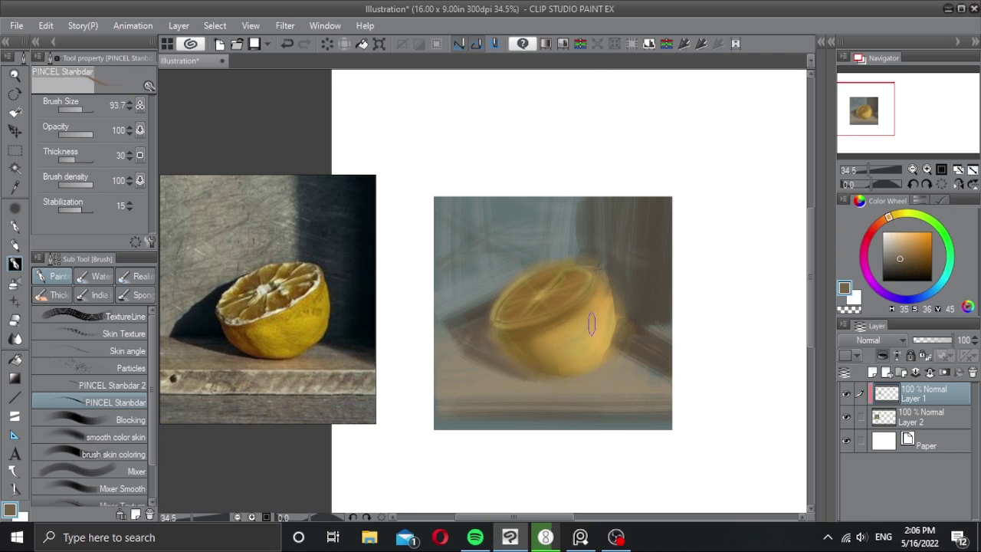
Step: Paint the lemon's rim, core and segment membranes in cream (H 41, S 33, V 100) at brush size 33.9, redoing failed strokes
left_click(583, 332, "alt")
left_click(898, 232)
mouse_move(534, 294)
left_mouse_down("ctrl+alt")
mouse_move(547, 292)
mouse_move(532, 284)
left_mouse_up("ctrl+alt")
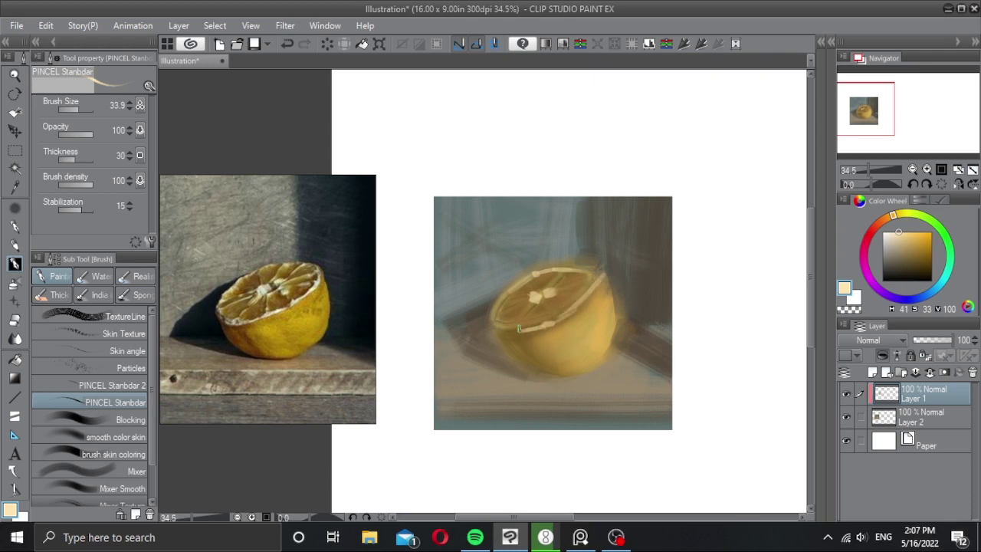
key("ctrl+z")
left_click_drag(494, 321, 561, 284)
key("ctrl+z")
left_click_drag(496, 318, 537, 296)
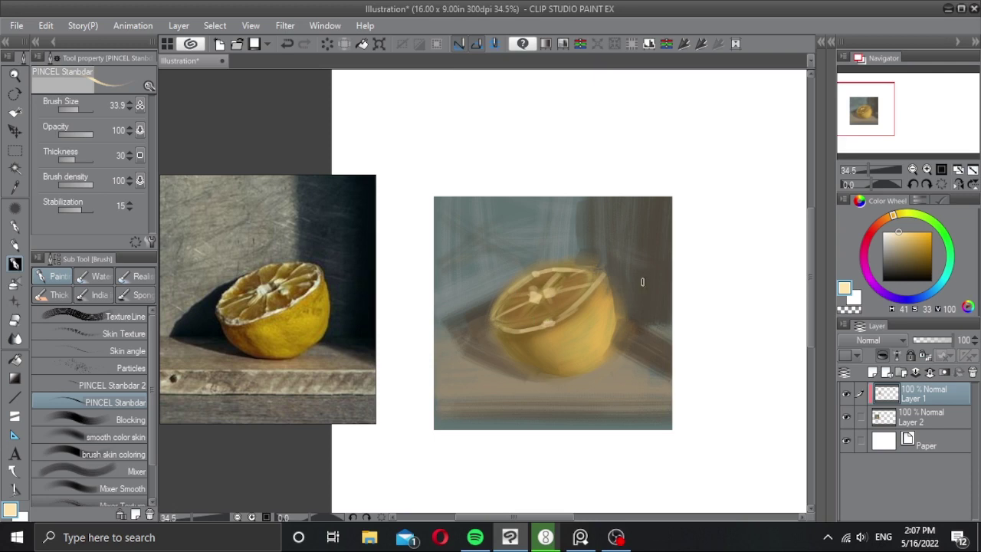
Step: Add near-white highlights to the rim and segment lines of the lemon's cut face
left_click_drag(896, 232, 870, 216)
left_click_drag(571, 304, 584, 297)
left_click_drag(501, 324, 532, 272)
Step: Paint the lemon's cast shadow on the wall in dark desaturated blue (H 212, S 18, V 31)
left_click(474, 346, "alt")
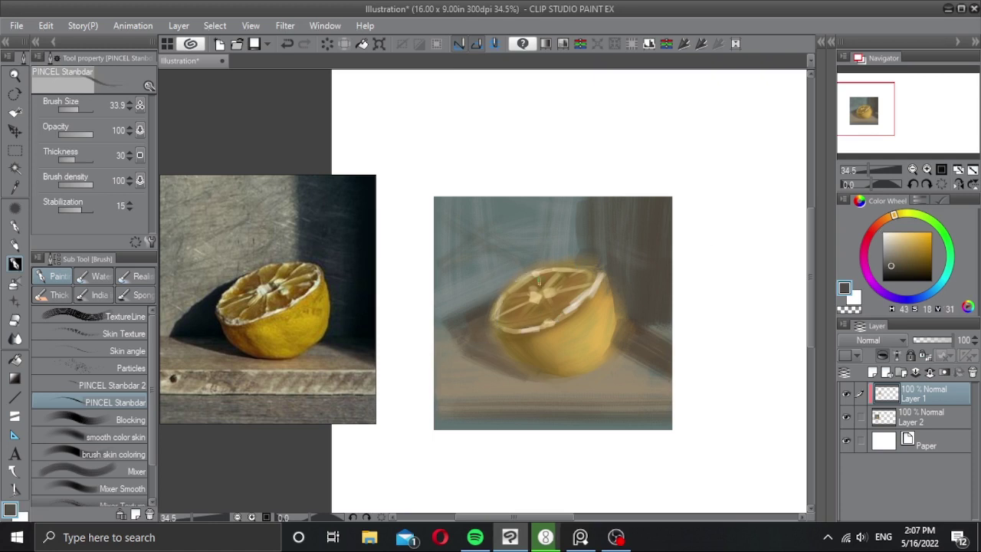
left_click(927, 295)
mouse_move(453, 308)
left_mouse_down()
mouse_move(484, 284)
mouse_move(521, 275)
mouse_move(444, 319)
mouse_move(485, 316)
mouse_move(492, 302)
mouse_move(471, 315)
mouse_move(518, 269)
left_mouse_up()
Step: Paint the table shadows on both sides of the lemon in near-black blue (H 220, S 6, V 21) at brush size 60, undoing the first attempts
key("bracketright")
key("bracketright")
key("bracketright")
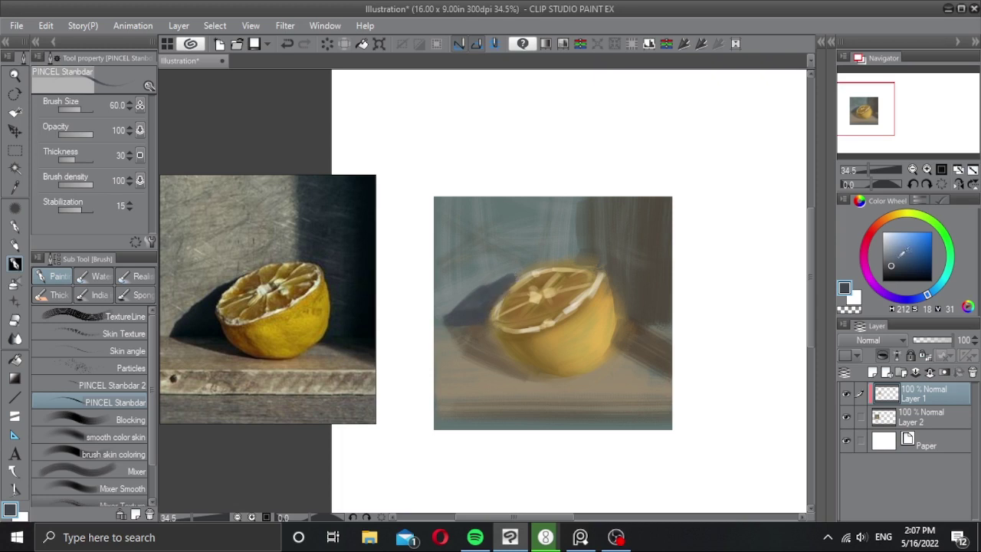
left_click(898, 274)
left_click_drag(923, 299, 920, 297)
mouse_move(454, 323)
left_mouse_down()
mouse_move(485, 321)
mouse_move(470, 332)
mouse_move(448, 324)
mouse_move(493, 324)
mouse_move(458, 326)
mouse_move(488, 359)
left_mouse_up()
key("ctrl+z")
key("ctrl+z")
left_click(463, 367, "alt")
key("ctrl+z")
left_click_drag(448, 327, 525, 375)
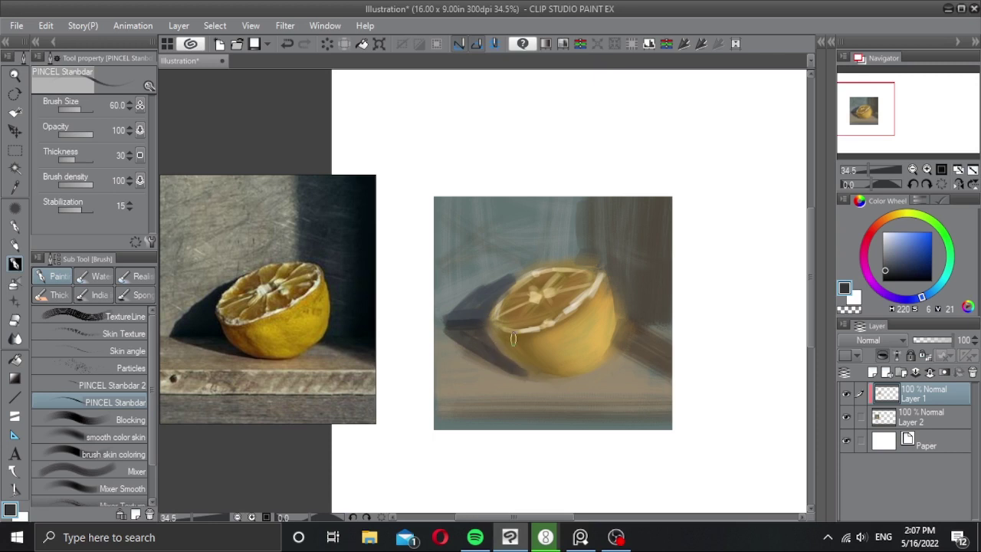
left_click_drag(625, 345, 666, 374)
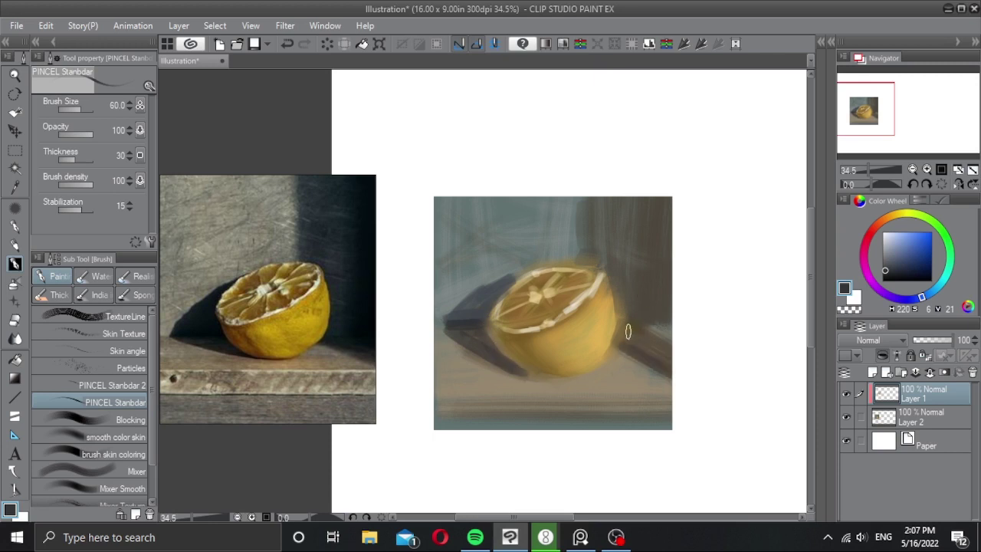
mouse_move(625, 327)
left_mouse_down()
mouse_move(666, 332)
mouse_move(651, 340)
mouse_move(665, 347)
left_mouse_up()
Step: Darken the shadowed right part of the background with near-black blue, finishing with H 238, S 6, V 21 at brush size 111.9
mouse_move(618, 274)
left_mouse_down()
mouse_move(575, 267)
mouse_move(595, 248)
mouse_move(570, 256)
mouse_move(606, 266)
left_mouse_up()
key("ctrl+z")
mouse_move(577, 216)
left_mouse_down()
mouse_move(579, 249)
mouse_move(607, 273)
mouse_move(607, 261)
mouse_move(611, 325)
mouse_move(631, 315)
mouse_move(627, 322)
mouse_move(620, 310)
mouse_move(618, 328)
mouse_move(626, 317)
mouse_move(671, 316)
left_mouse_up()
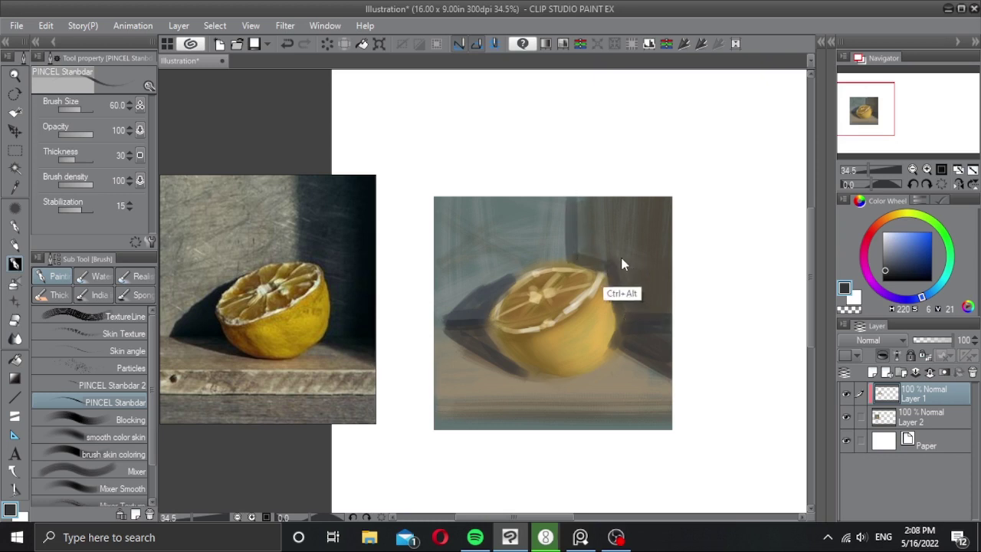
mouse_move(584, 196)
left_mouse_down()
mouse_move(593, 248)
mouse_move(619, 203)
mouse_move(643, 264)
left_mouse_up()
left_click_drag(916, 298, 908, 300)
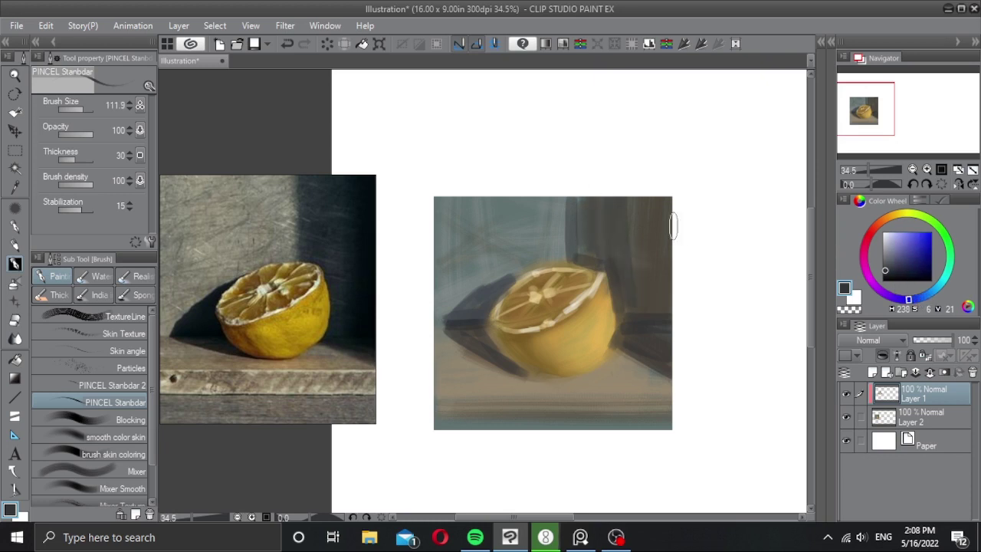
mouse_move(658, 205)
left_mouse_down()
mouse_move(661, 193)
mouse_move(644, 235)
mouse_move(646, 298)
mouse_move(633, 305)
mouse_move(670, 304)
left_mouse_up()
Step: Draw a thin dark contact shadow (H 36, S 14, V 27) beneath the lemon at brush size 31
left_click(619, 370, "alt")
mouse_move(619, 370)
left_mouse_down()
mouse_move(524, 375)
mouse_move(573, 382)
mouse_move(582, 373)
left_mouse_up()
left_click(519, 366, "alt")
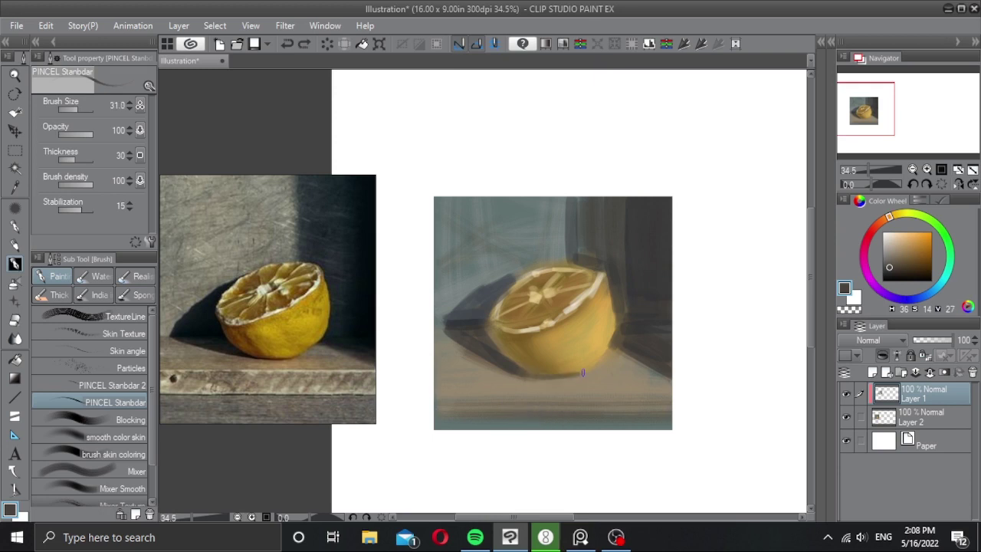
Step: Add subtle olive green strokes (H 72, S 74, V 40) to the lemon's skin with the Skin angle brush
key("alt")
left_click(603, 320, "alt")
left_click(917, 261)
left_click(916, 220)
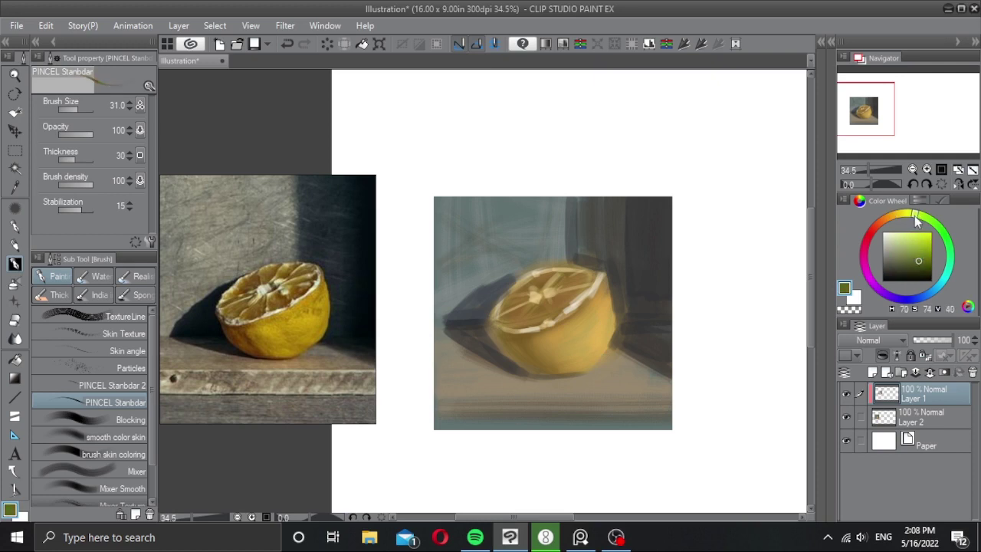
left_click(80, 349)
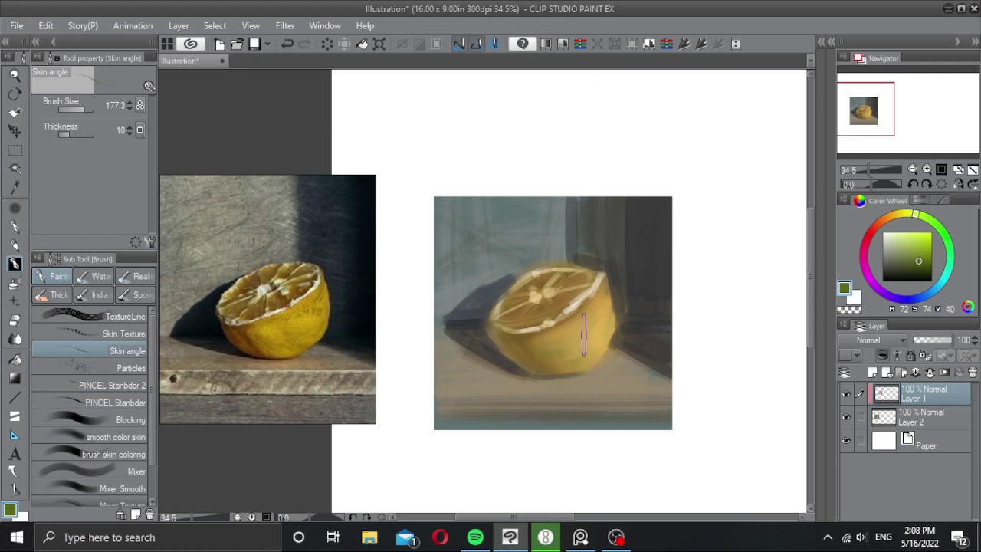
left_click_drag(584, 335, 594, 334)
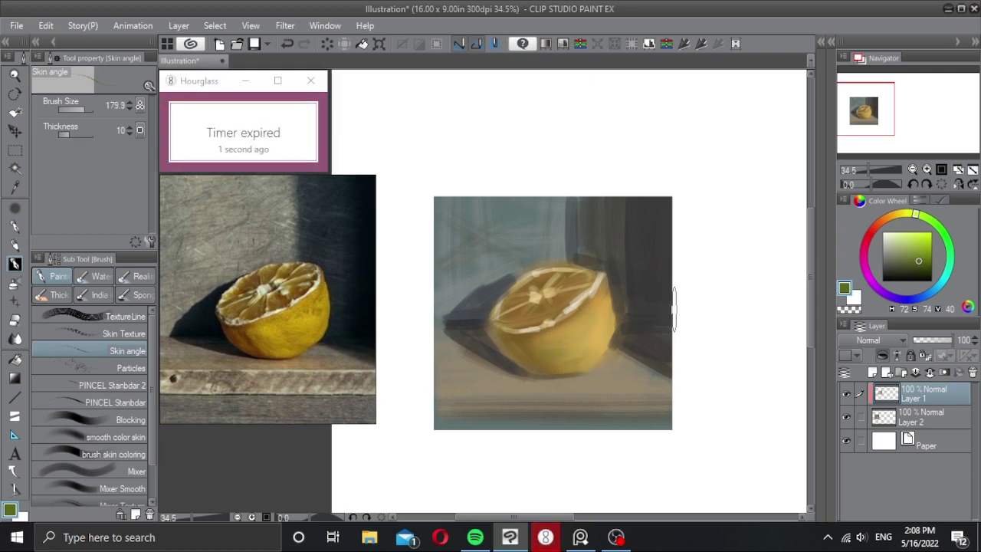
Step: Compare the painting with and without the clipped detail layer
left_click_drag(567, 305, 538, 308)
mouse_move(569, 308)
left_mouse_down()
mouse_move(547, 314)
mouse_move(558, 324)
mouse_move(576, 319)
left_mouse_up()
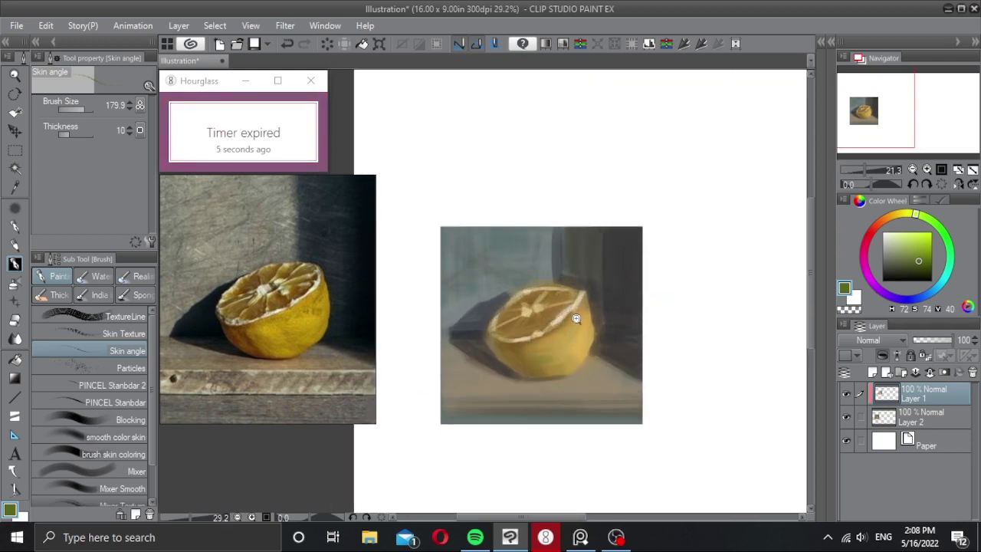
scroll(576, 318, "up", 1)
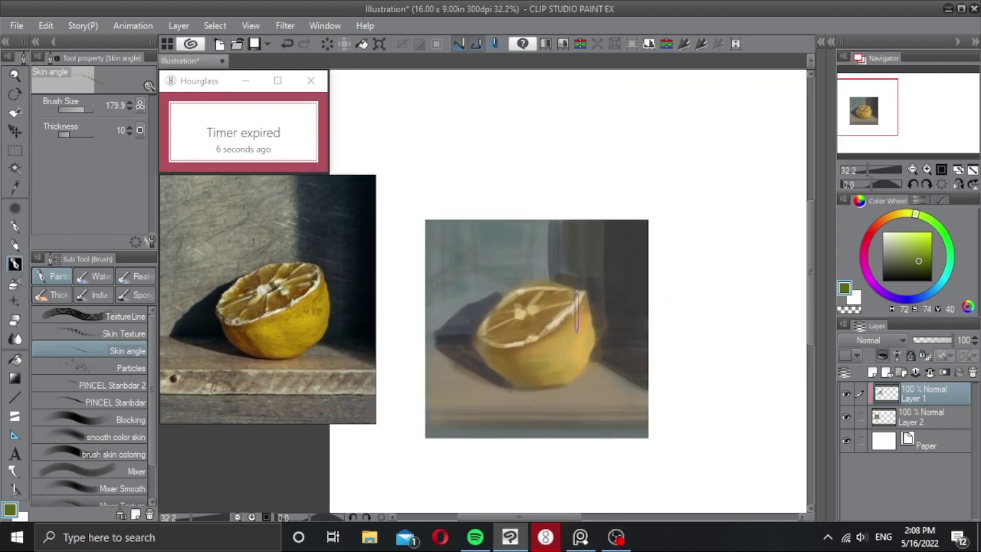
left_click(845, 393)
left_click(846, 393)
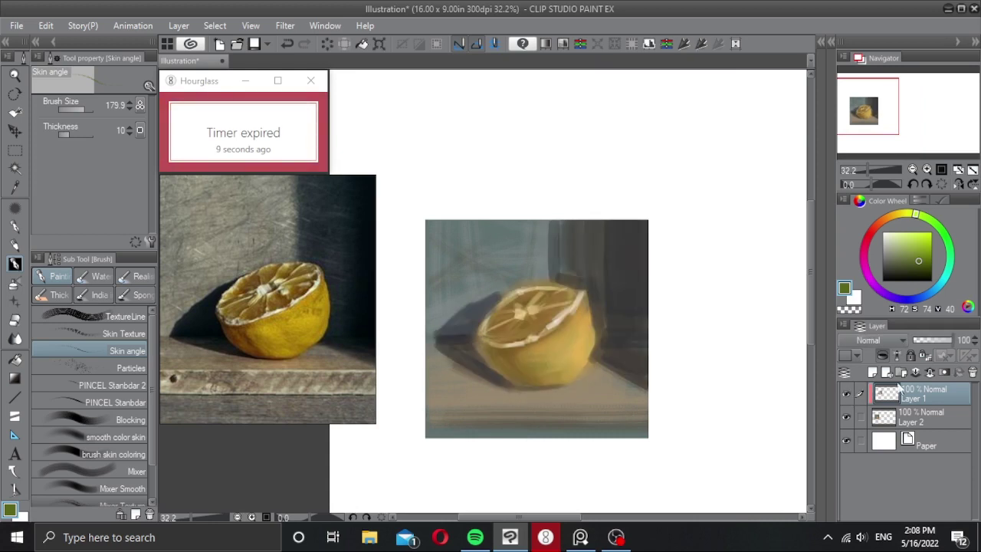
Step: Merge Layer 1 down into Layer 2 and check the merged layer by toggling its visibility
left_click(930, 373)
left_click(845, 392)
left_click(845, 392)
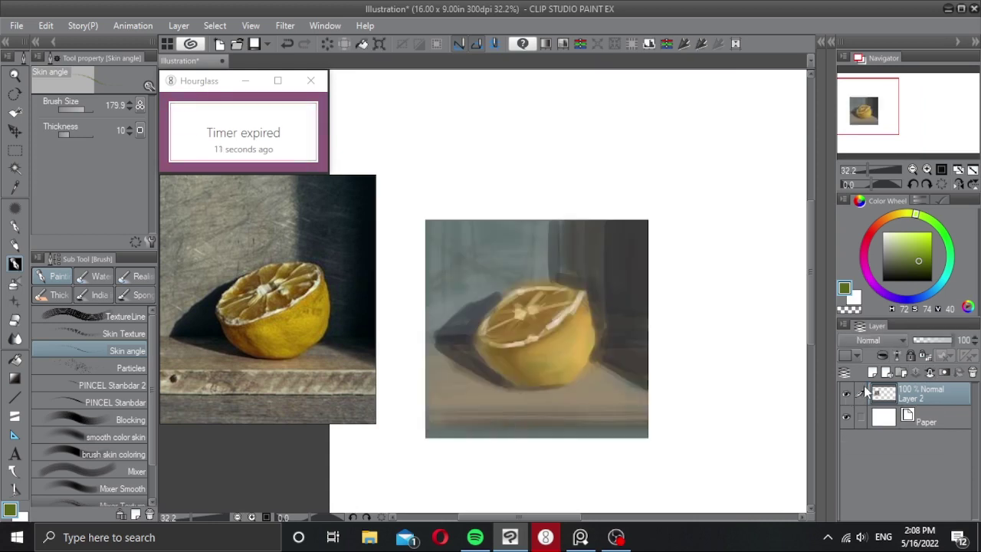
left_click(846, 392)
left_click(846, 393)
scroll(674, 366, "down", 1)
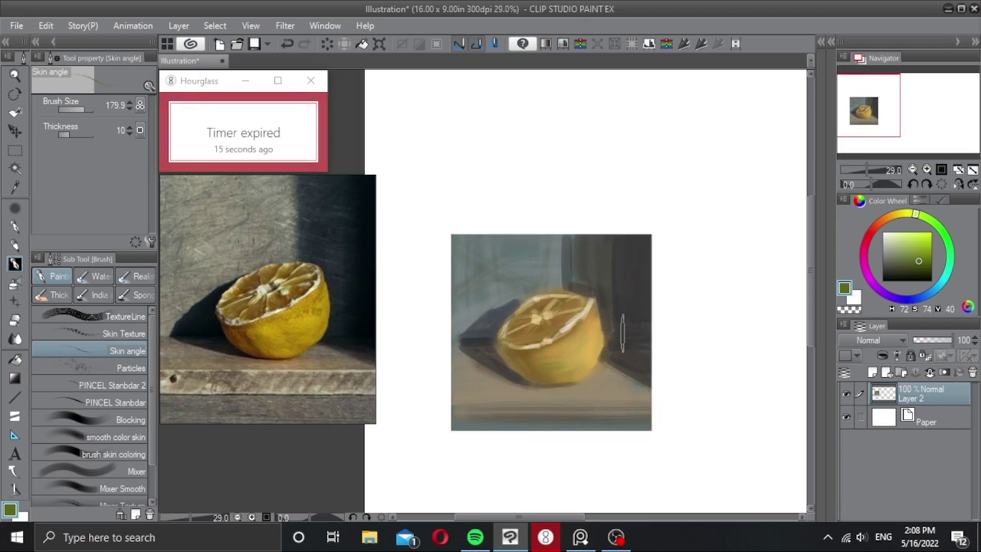
scroll(622, 333, "down", 1)
mouse_move(622, 333)
left_mouse_down()
mouse_move(574, 320)
mouse_move(791, 331)
left_mouse_up()
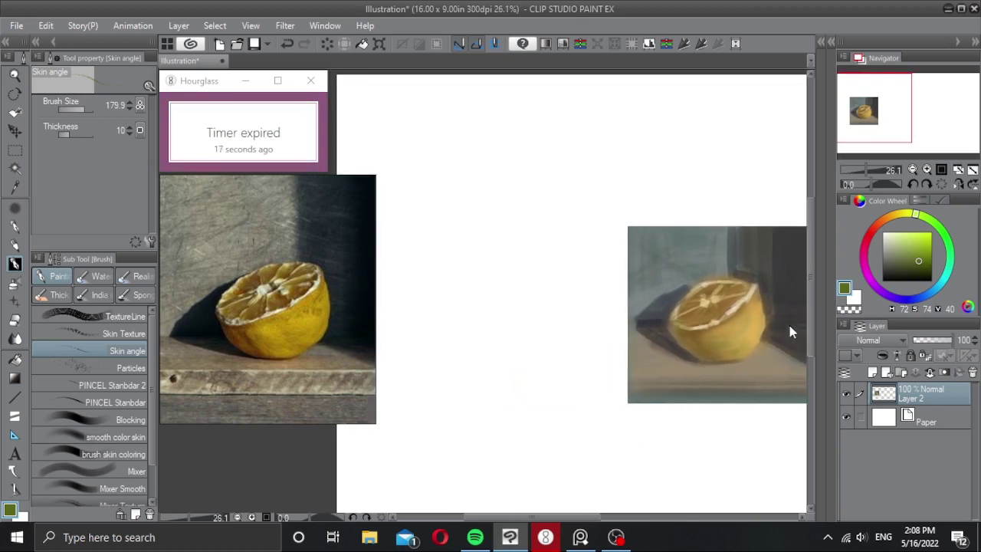
Step: Add a new raster layer above Layer 2 for a second study and restart the expired Hourglass timer
left_click_drag(624, 333, 657, 335)
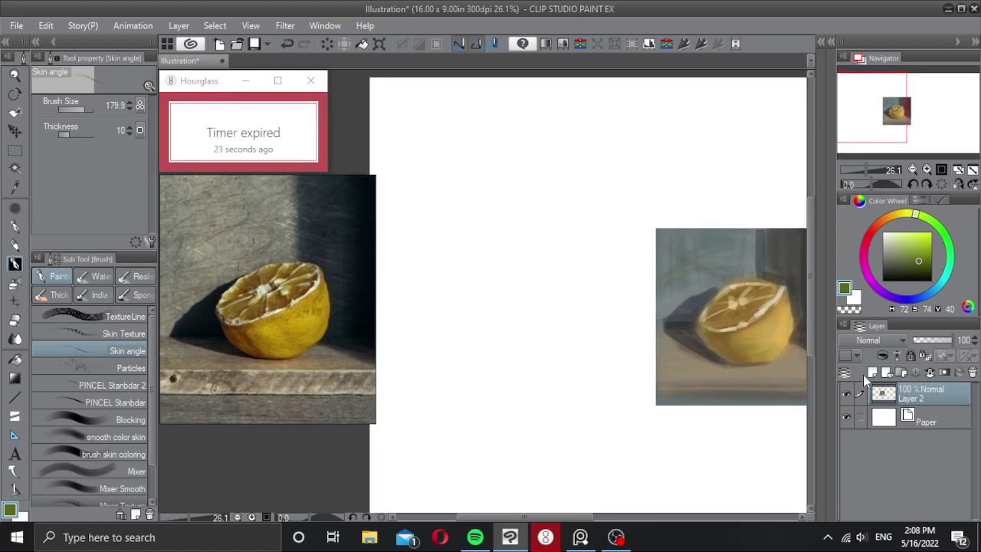
left_click(869, 373)
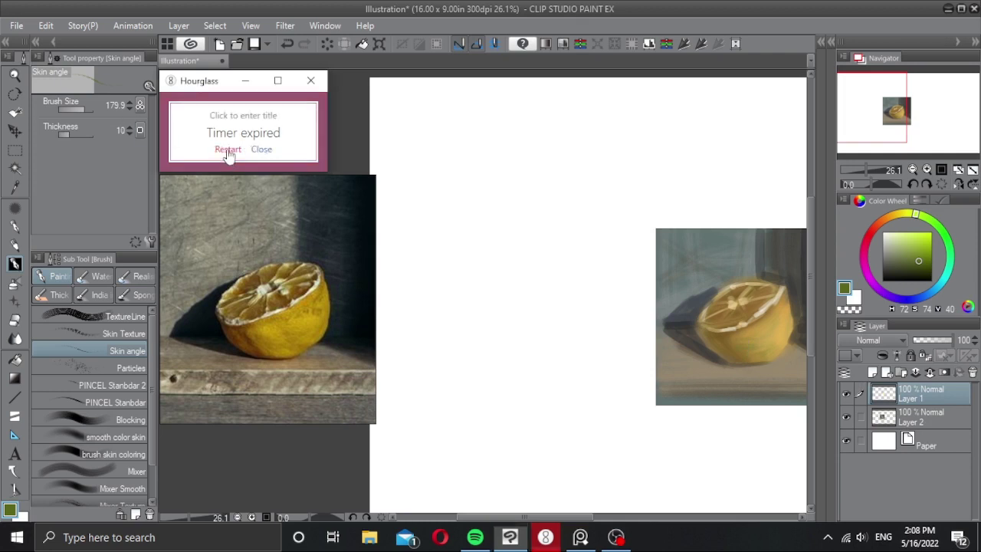
left_click(221, 151)
left_click(464, 296)
Step: Fill a rectangular selection between the photo reference and the first study with olive green, and deselect it
key("m")
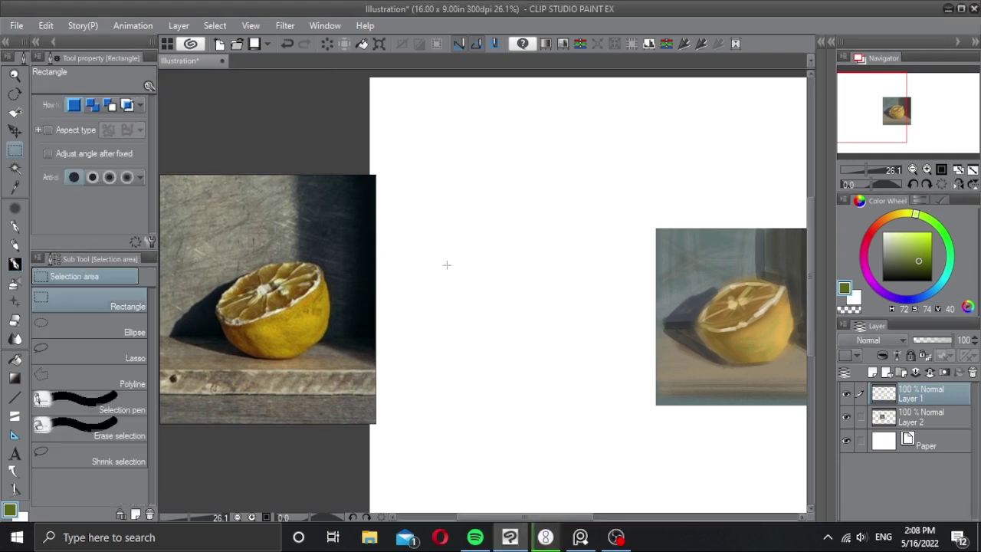
left_click_drag(413, 226, 604, 403)
left_click_drag(573, 346, 575, 348)
key("alt")
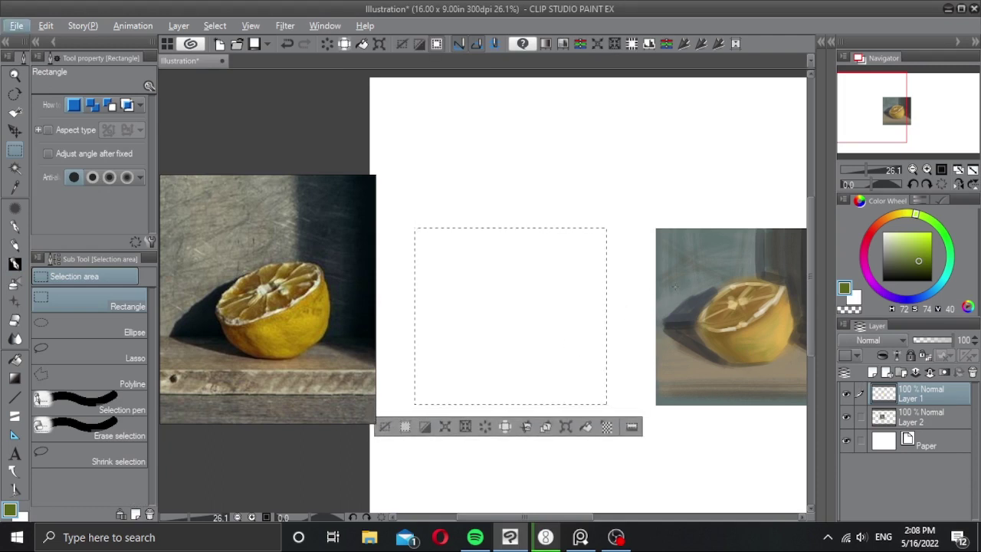
left_click(586, 426)
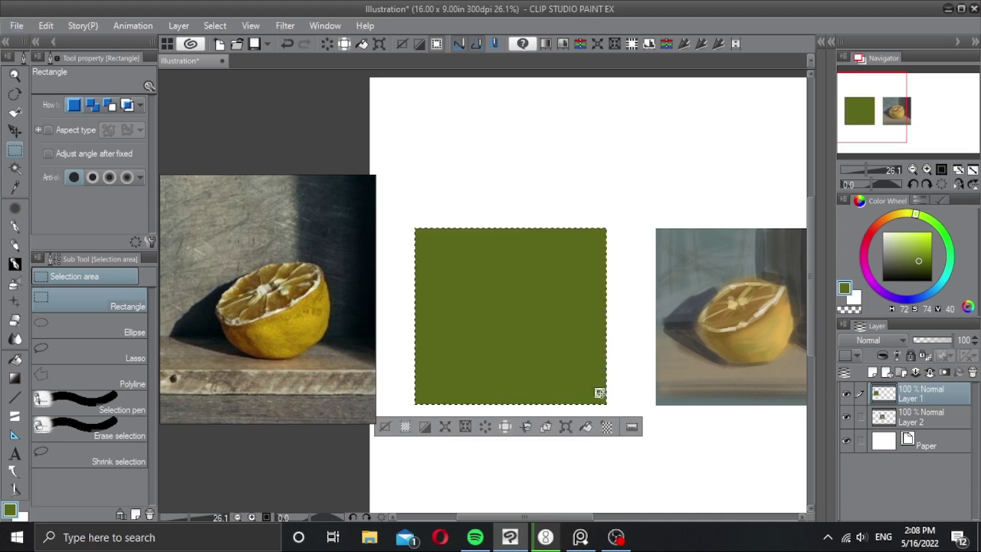
left_click(384, 426)
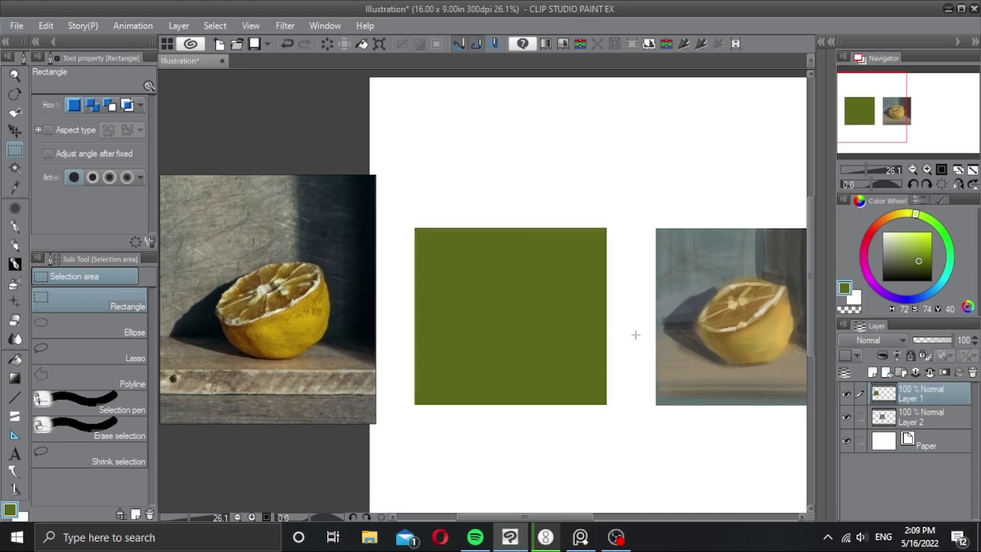
Step: Recolour the filled rectangle with grey-teal (H 175, S 9, V 50) sampled from the first study's wall and add a clipped layer above it
key("b")
left_click(675, 306, "alt")
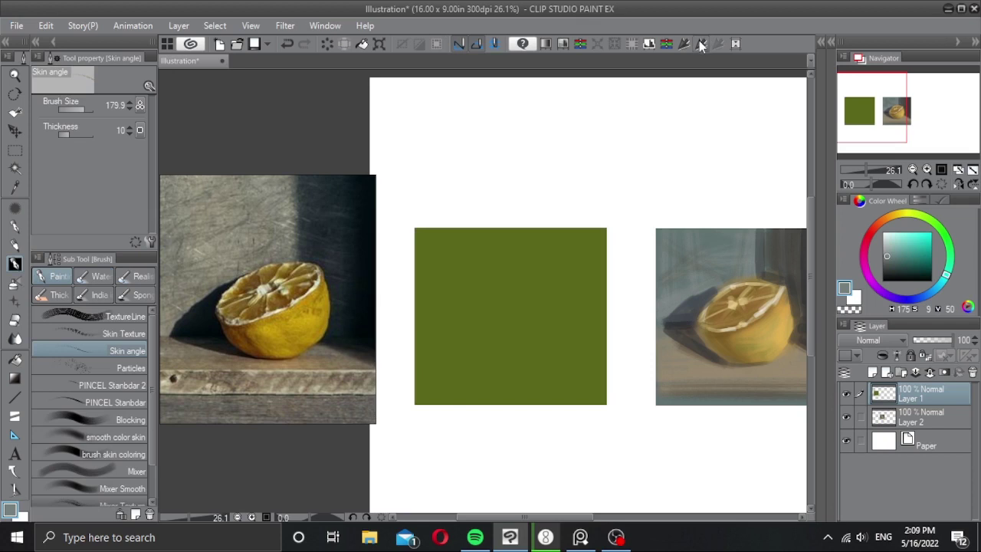
left_click(701, 45)
left_click(871, 373)
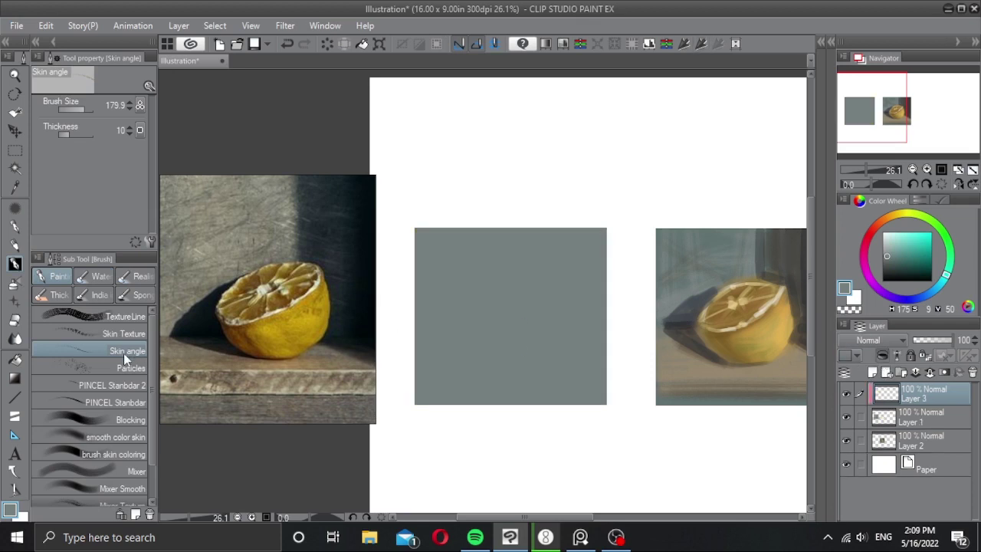
Step: Paint the ledge in sampled brown (H 37, S 26, V 59) and its front edge in dark grey (H 60, S 5, V 31) with the Skin angle brush
left_click(678, 408, "alt")
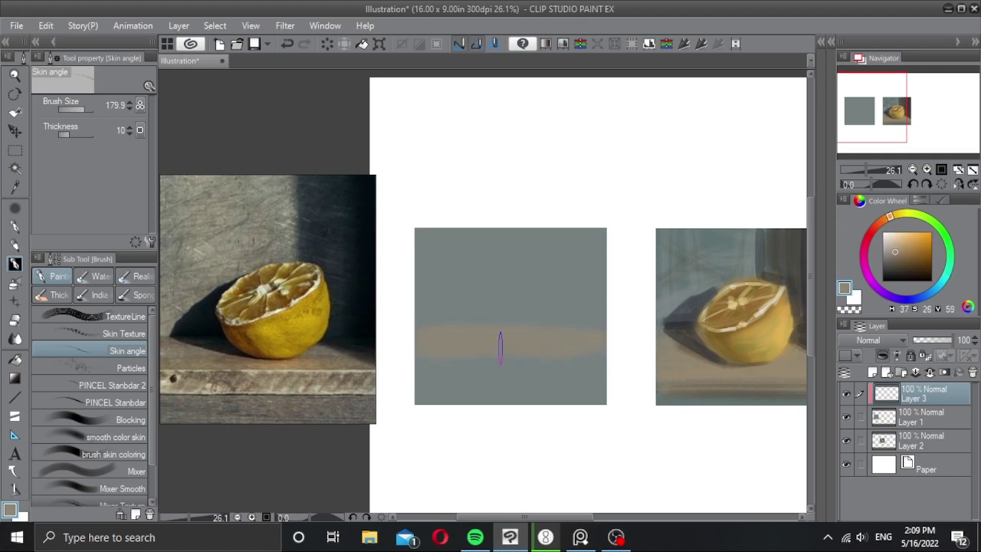
left_click_drag(426, 366, 613, 370)
left_click(788, 264, "alt")
left_click_drag(586, 388, 457, 378)
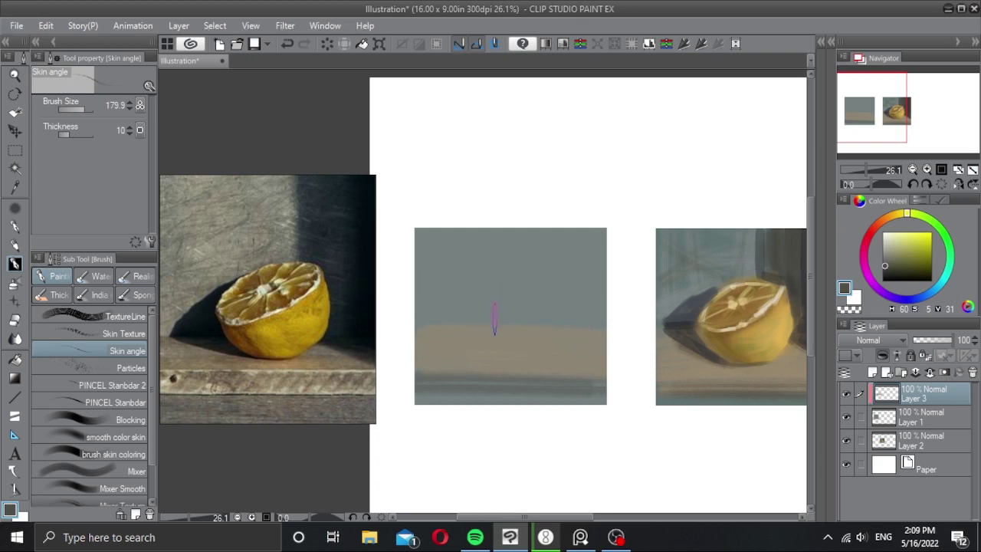
Step: Outline and fill the lemon's cast shadow and the shaded wall and ledge area with dark grey (H 60, S 5, V 31) strokes
left_click_drag(434, 314, 514, 372)
left_click_drag(441, 315, 521, 292)
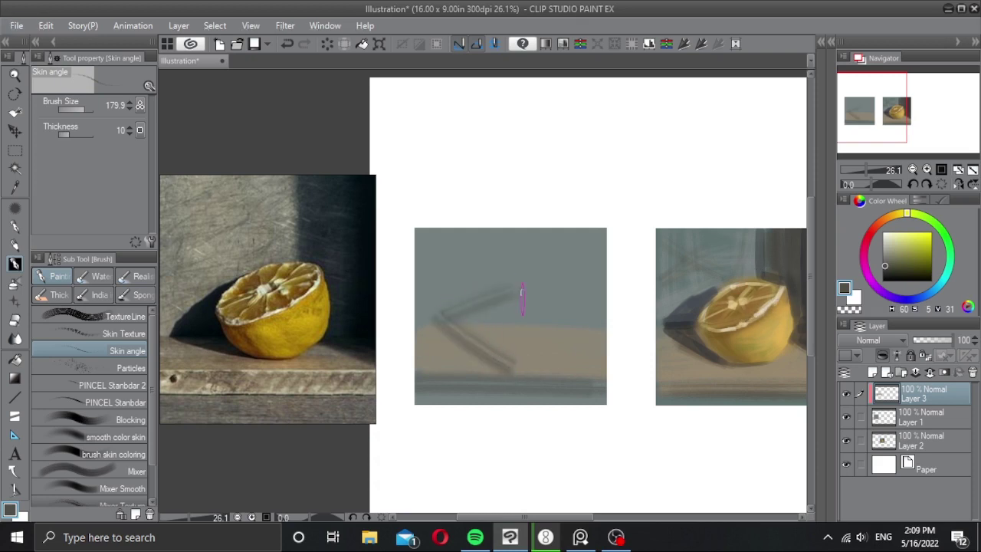
mouse_move(539, 231)
left_mouse_down()
mouse_move(537, 319)
mouse_move(602, 357)
left_mouse_up()
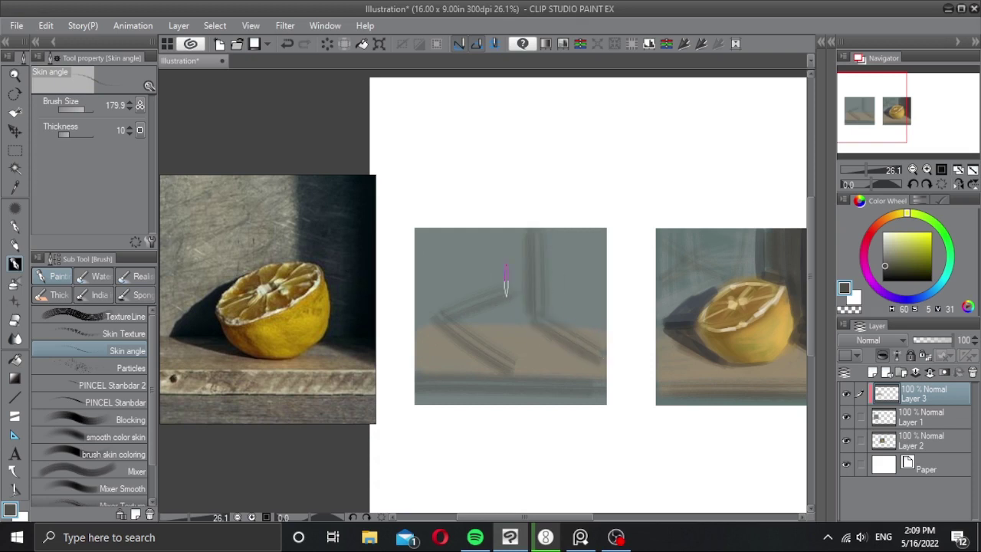
mouse_move(460, 320)
left_mouse_down()
mouse_move(523, 306)
mouse_move(496, 353)
mouse_move(534, 314)
left_mouse_up()
left_click_drag(498, 357, 538, 334)
left_click_drag(504, 360, 544, 337)
left_click_drag(552, 248, 559, 307)
mouse_move(573, 236)
left_mouse_down()
mouse_move(575, 303)
mouse_move(593, 300)
mouse_move(595, 322)
mouse_move(604, 258)
mouse_move(605, 322)
mouse_move(563, 321)
left_mouse_up()
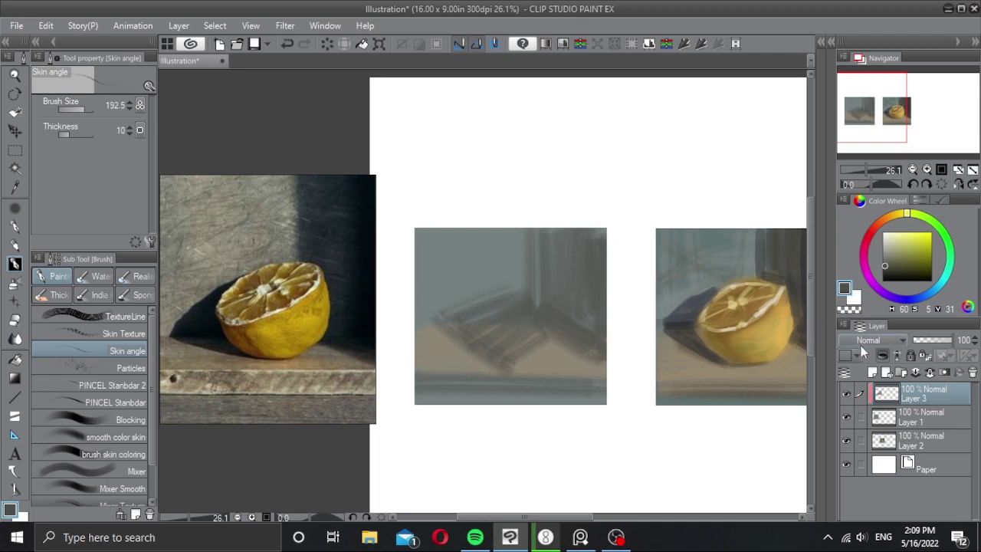
Step: Add another clipped layer and block in the lemon's shape with saturated orange (H 38, S 100, V 100)
left_click(872, 373)
left_click(881, 355)
left_click_drag(904, 228, 938, 228)
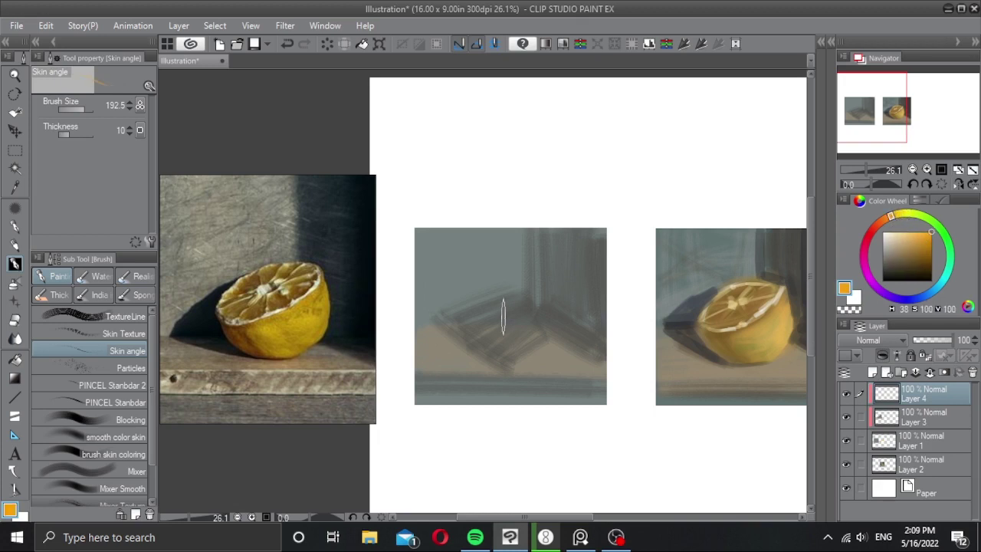
mouse_move(522, 290)
left_mouse_down()
mouse_move(481, 311)
mouse_move(521, 288)
mouse_move(495, 331)
mouse_move(541, 317)
mouse_move(553, 287)
mouse_move(518, 339)
mouse_move(517, 317)
mouse_move(510, 320)
mouse_move(537, 335)
left_mouse_up()
key("ctrl+z")
mouse_move(557, 293)
left_mouse_down()
mouse_move(531, 339)
mouse_move(493, 322)
mouse_move(539, 319)
mouse_move(555, 302)
mouse_move(541, 326)
mouse_move(543, 302)
mouse_move(536, 325)
mouse_move(507, 306)
mouse_move(515, 288)
mouse_move(498, 306)
mouse_move(514, 299)
mouse_move(480, 315)
mouse_move(542, 309)
mouse_move(551, 284)
mouse_move(498, 329)
mouse_move(542, 326)
mouse_move(518, 309)
mouse_move(513, 339)
left_mouse_up()
mouse_move(509, 310)
left_mouse_down()
mouse_move(519, 308)
mouse_move(520, 322)
left_mouse_up()
scroll(528, 317, "up", 1)
Step: Shade the lemon's cut face with olive yellow (H 54, S 77, V 58) at brush size 102.9 and undo the last stroke
left_click_drag(891, 216, 887, 219)
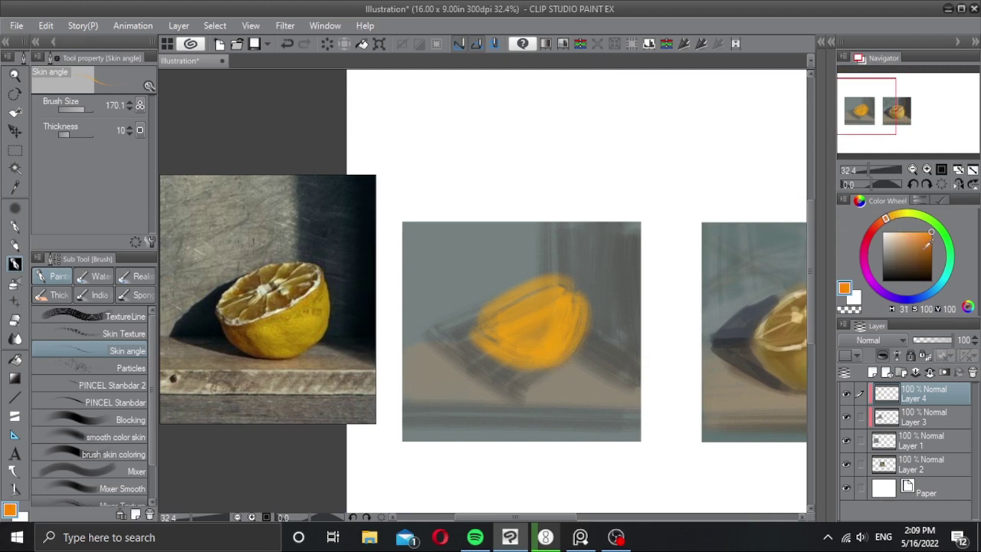
left_click(923, 251)
left_click(514, 306, "ctrl+alt")
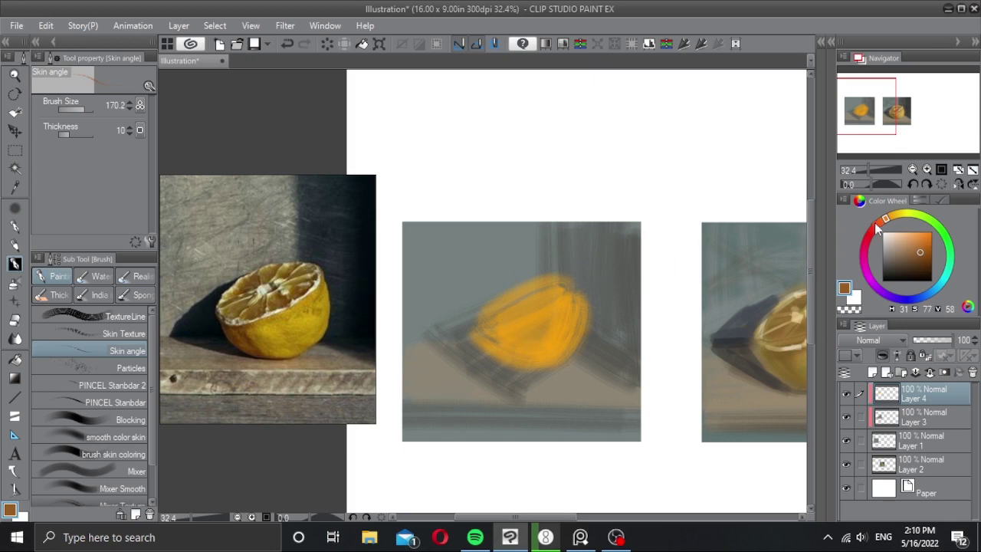
left_click(909, 217)
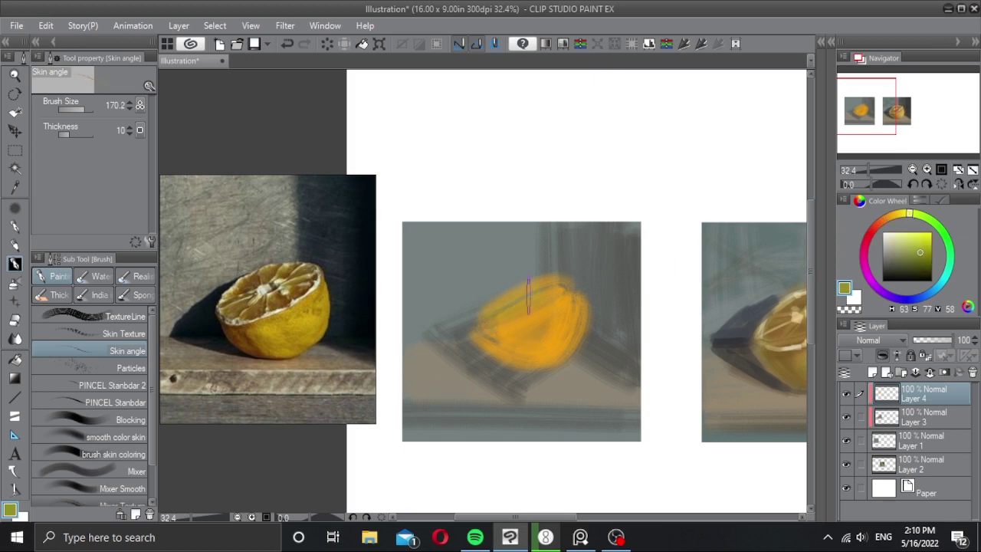
left_click_drag(905, 218, 903, 217)
left_click_drag(503, 311, 505, 302)
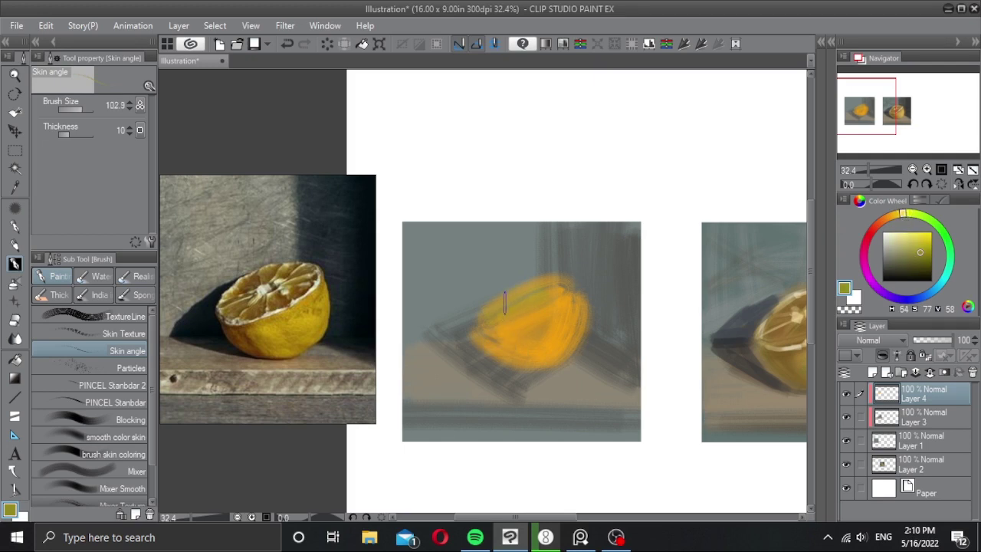
key("ctrl+z")
Step: Darken the lemon's cut face with dark brown strokes (H 39, S 83, V 36), undoing the ones that do not fit
left_click(893, 219)
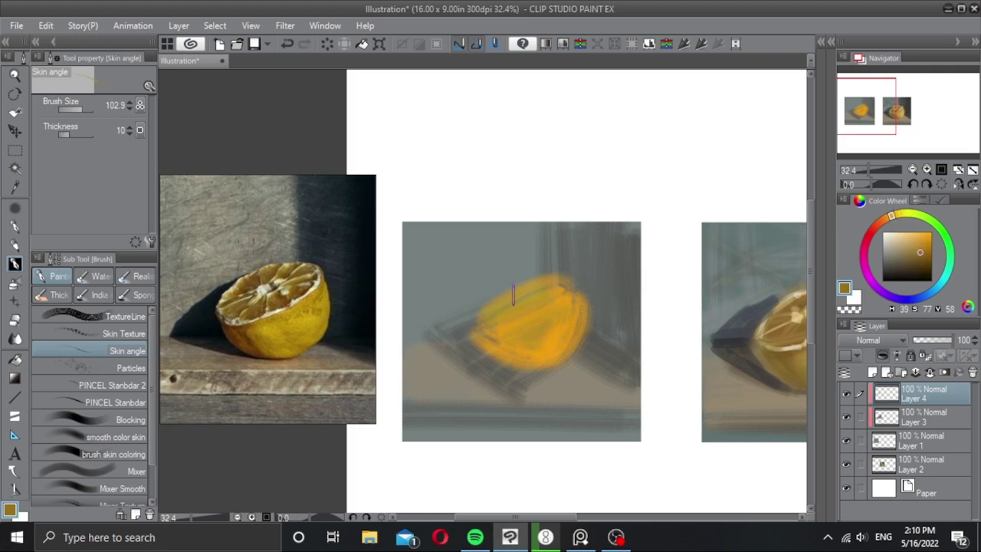
left_click(923, 262)
mouse_move(486, 315)
left_mouse_down()
mouse_move(530, 295)
mouse_move(509, 296)
mouse_move(492, 314)
mouse_move(565, 298)
left_mouse_up()
key("ctrl+z")
mouse_move(527, 310)
left_mouse_down()
mouse_move(506, 339)
mouse_move(524, 326)
mouse_move(519, 340)
mouse_move(522, 317)
mouse_move(488, 334)
left_mouse_up()
key("ctrl+z")
mouse_move(559, 307)
left_mouse_down()
mouse_move(501, 335)
mouse_move(524, 327)
mouse_move(503, 347)
mouse_move(481, 340)
mouse_move(521, 366)
left_mouse_up()
key("ctrl+z")
key("ctrl+z")
Step: Enlarge the brush to 132.3 and deepen the dark brown shading across the lemon's cut face
key("]")
key("]")
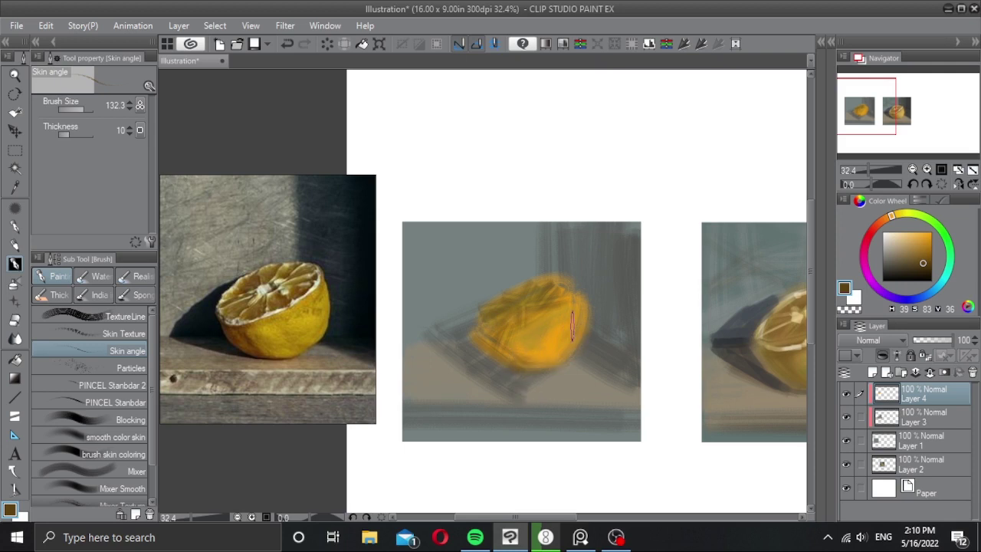
scroll(544, 337, "up", 2)
mouse_move(565, 317)
left_mouse_down()
mouse_move(532, 340)
mouse_move(491, 330)
left_mouse_up()
key("ctrl+z")
mouse_move(554, 308)
left_mouse_down()
mouse_move(537, 312)
mouse_move(528, 335)
left_mouse_up()
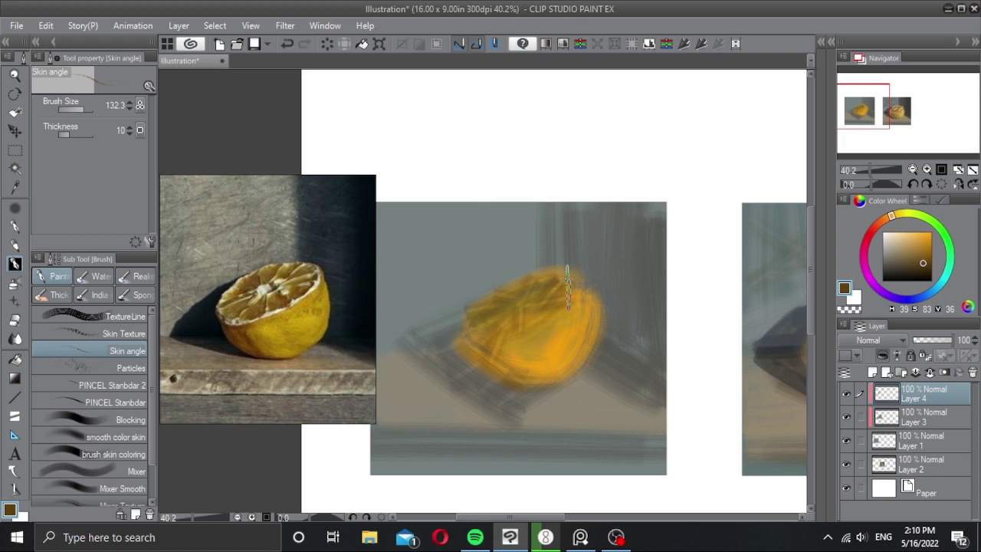
Step: Draw the rind outline, centre pith and segment lines on the cut face in white at brush size 37.3
scroll(552, 326, "down", 3)
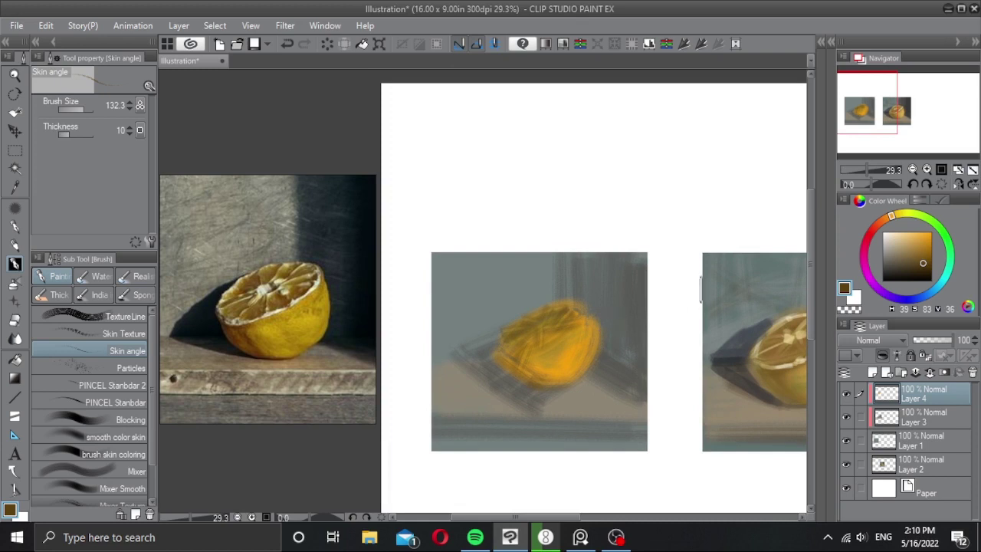
key("x")
left_click_drag(510, 316, 512, 298)
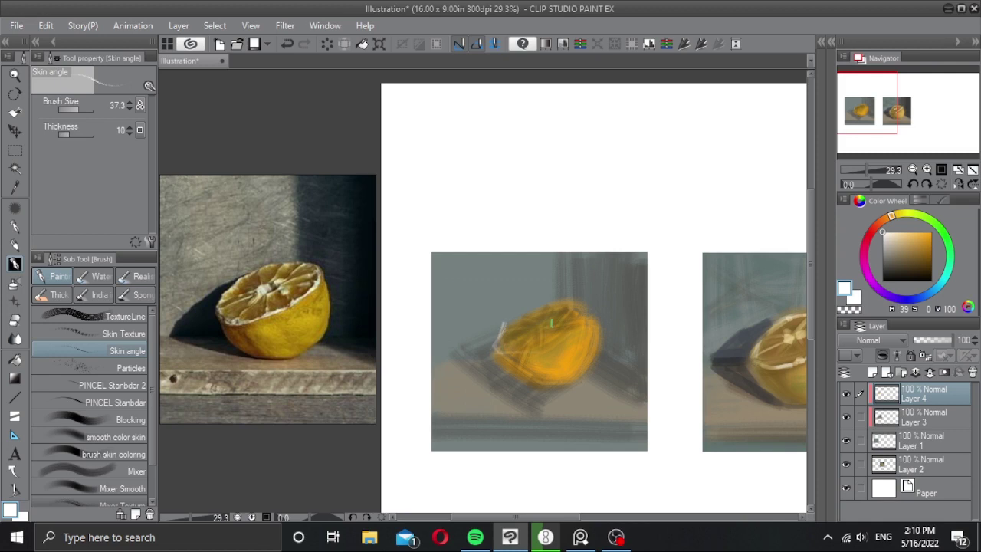
left_click_drag(581, 312, 549, 342)
key("ctrl+z")
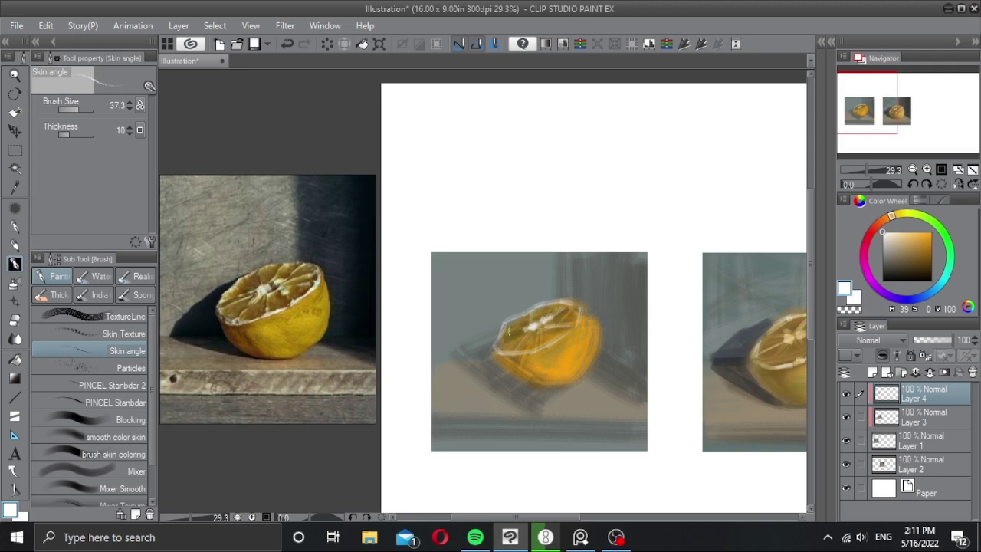
Step: Trim the outer edge of the lemon's skin with the PINCEL Stanbdar brush in transparent colour at size 31
scroll(529, 341, "up", 2)
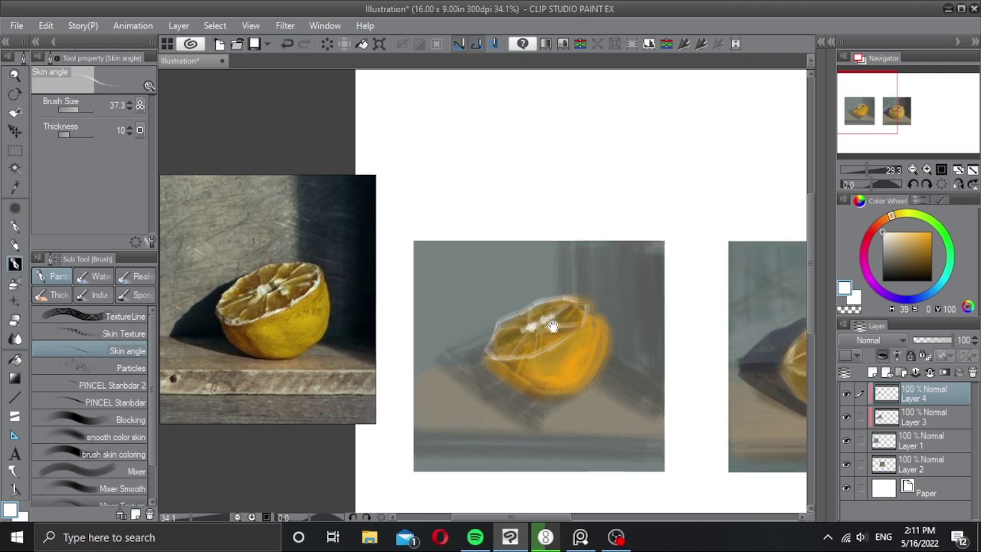
left_click(92, 403)
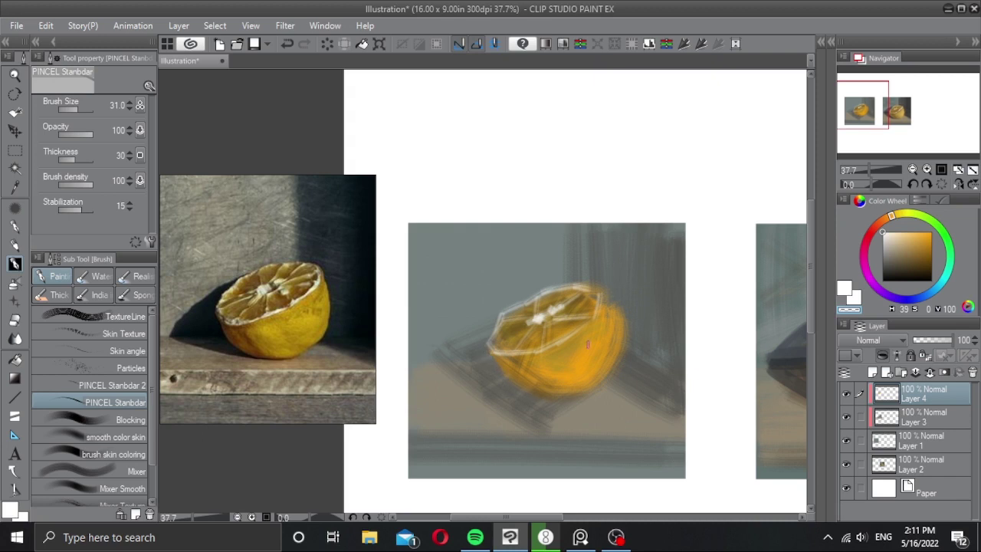
key("ctrl+z")
left_click_drag(613, 304, 616, 371)
key("ctrl+z")
mouse_move(613, 308)
left_mouse_down()
mouse_move(602, 387)
mouse_move(628, 341)
mouse_move(600, 378)
left_mouse_up()
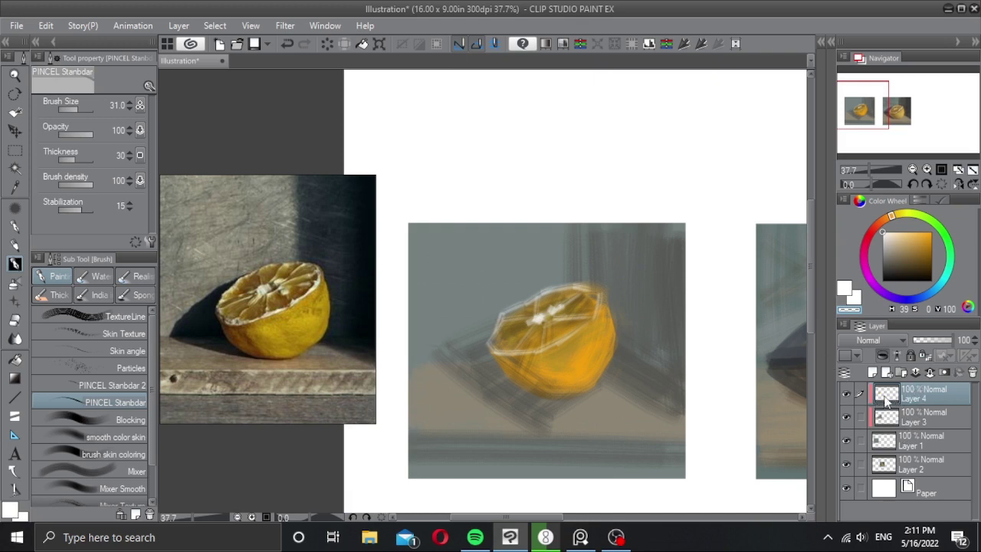
Step: Toggle Layer 4's visibility to check it, duplicate it, and darken the copy with Level Correction by lowering the output white point to about the middle
left_click(846, 392)
left_click(846, 391)
left_click(885, 381)
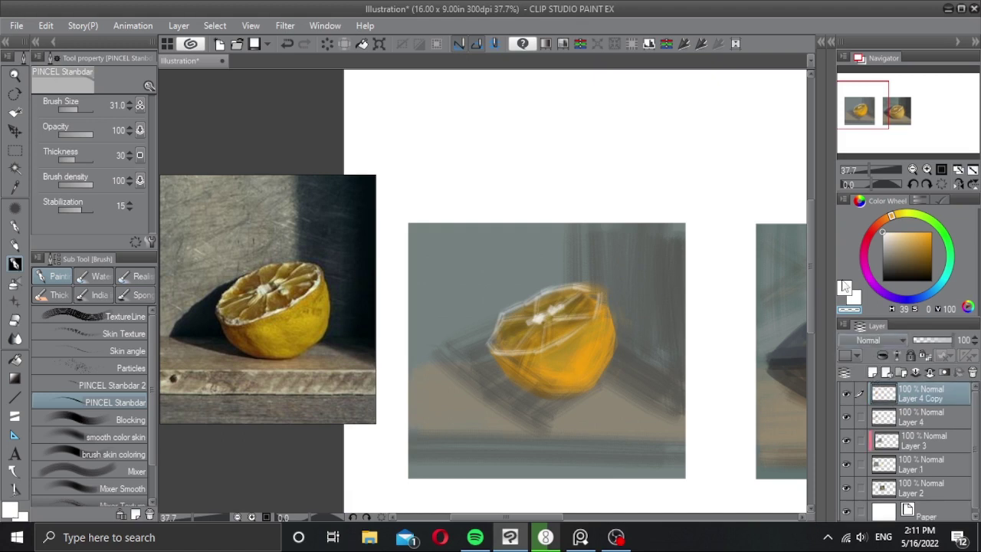
left_click(649, 44)
left_click_drag(867, 281, 801, 279)
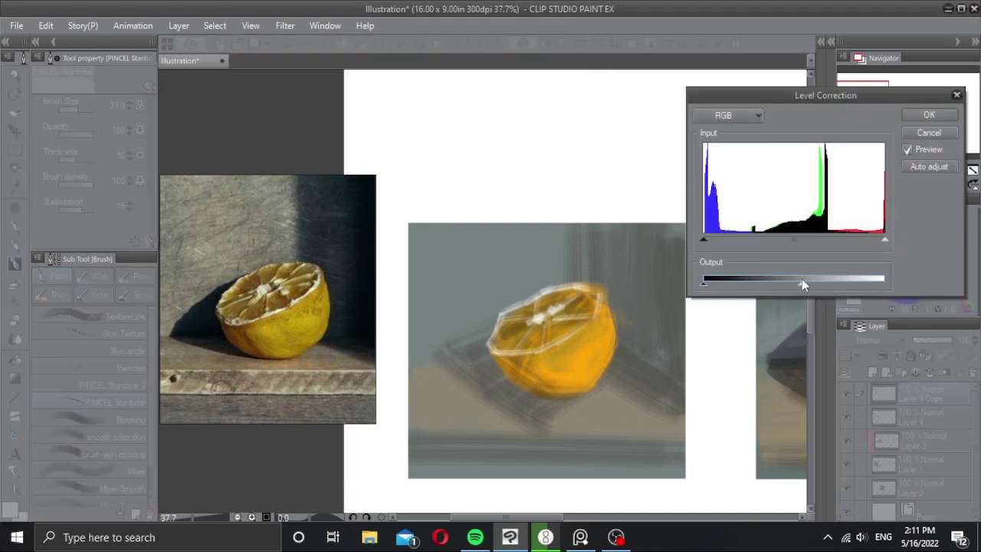
left_click(928, 114)
Step: Mask the darkened copy, reveal shadow along the lemon's lower side with the smooth color skin brush, and merge it into Layer 4
left_click(944, 372)
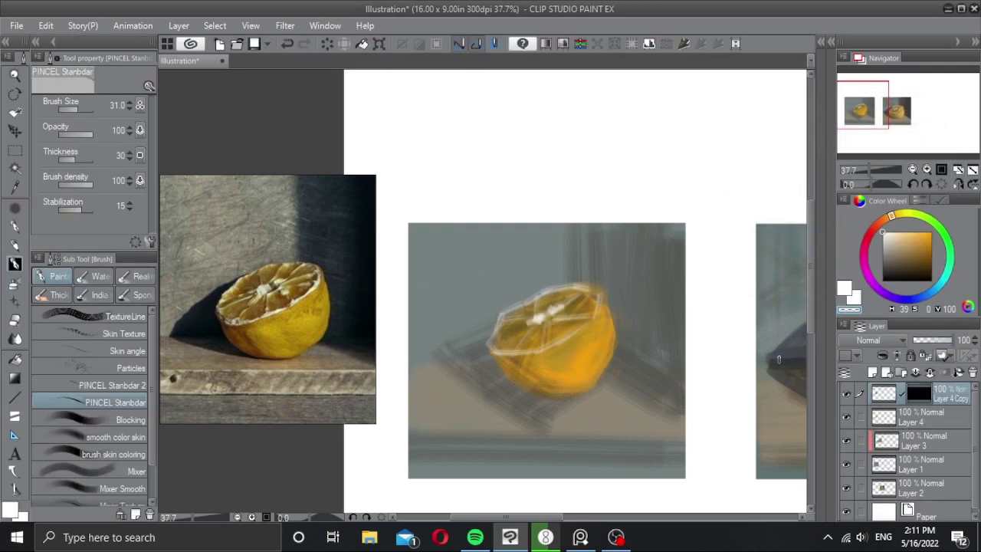
left_click(74, 437)
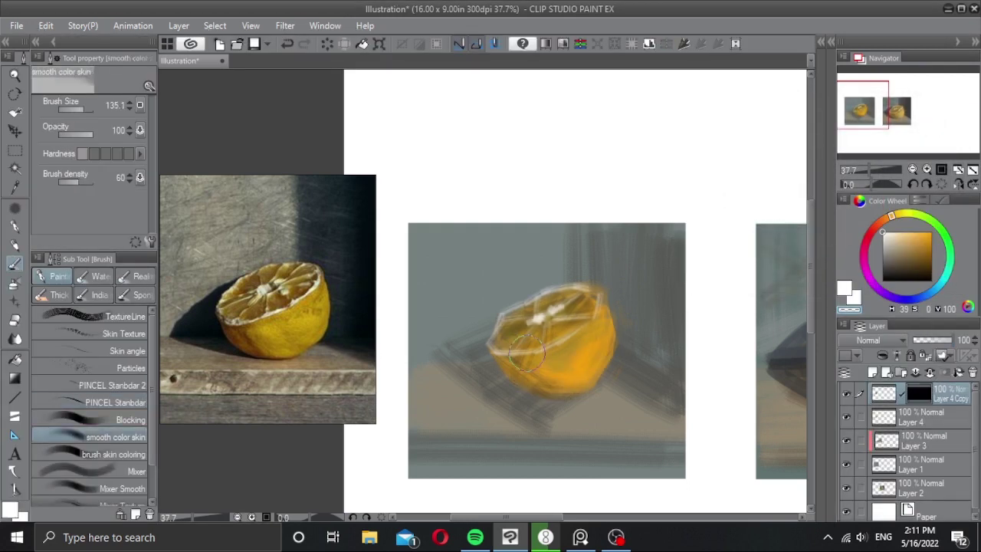
left_click_drag(505, 356, 529, 379)
left_click(518, 391, "ctrl+alt")
mouse_move(490, 351)
left_mouse_down()
mouse_move(577, 407)
mouse_move(502, 395)
mouse_move(585, 401)
mouse_move(518, 337)
mouse_move(520, 323)
mouse_move(558, 307)
mouse_move(546, 328)
left_mouse_up()
key("ctrl+z")
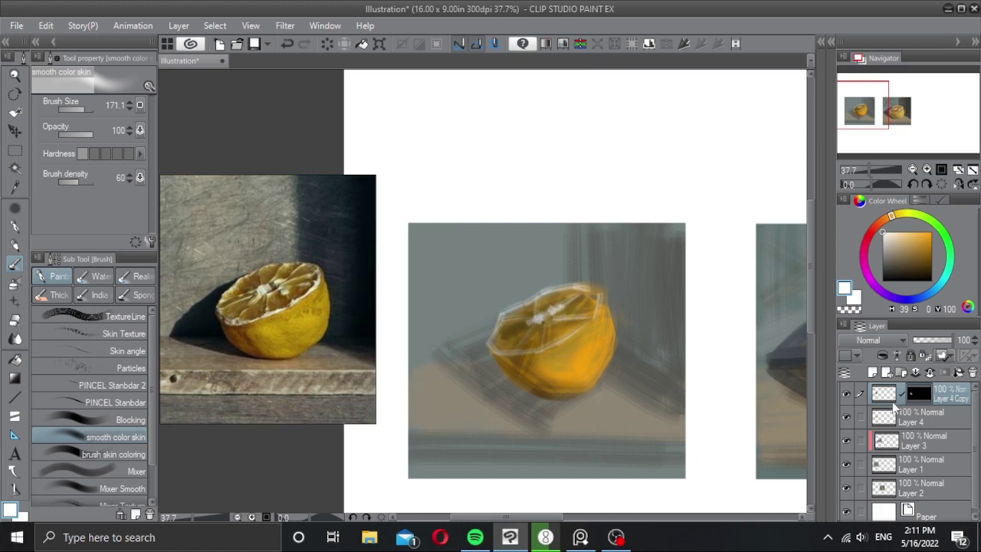
left_click(930, 372)
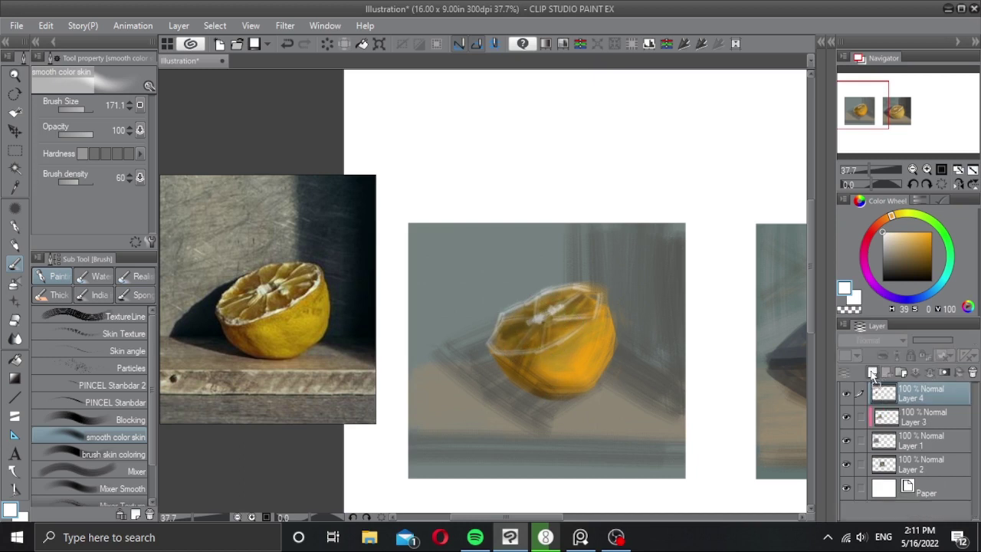
Step: Duplicate Layer 4, brighten the copy with Level Correction by lowering the input white point, and hide it behind a black mask
left_click(649, 43)
left_click_drag(884, 239, 848, 241)
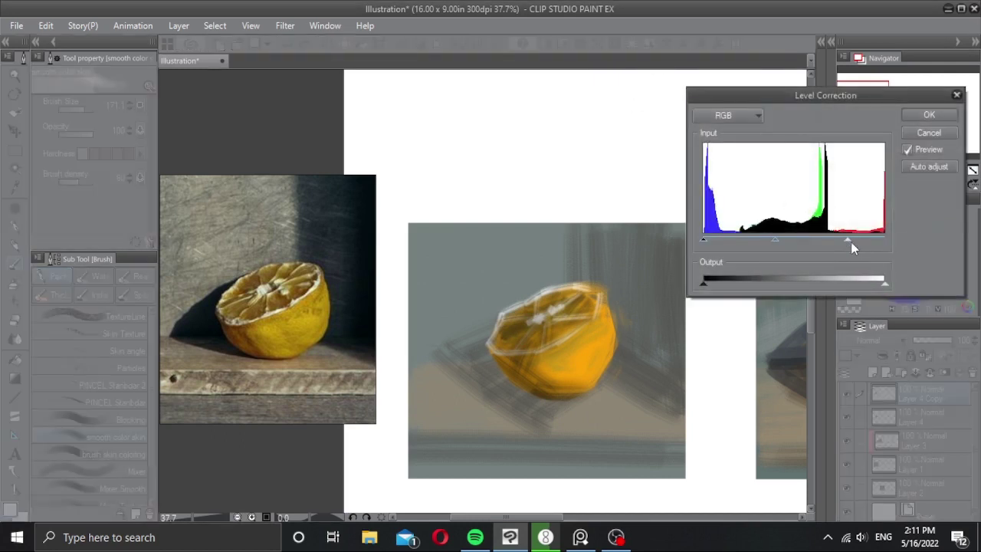
left_click(930, 115)
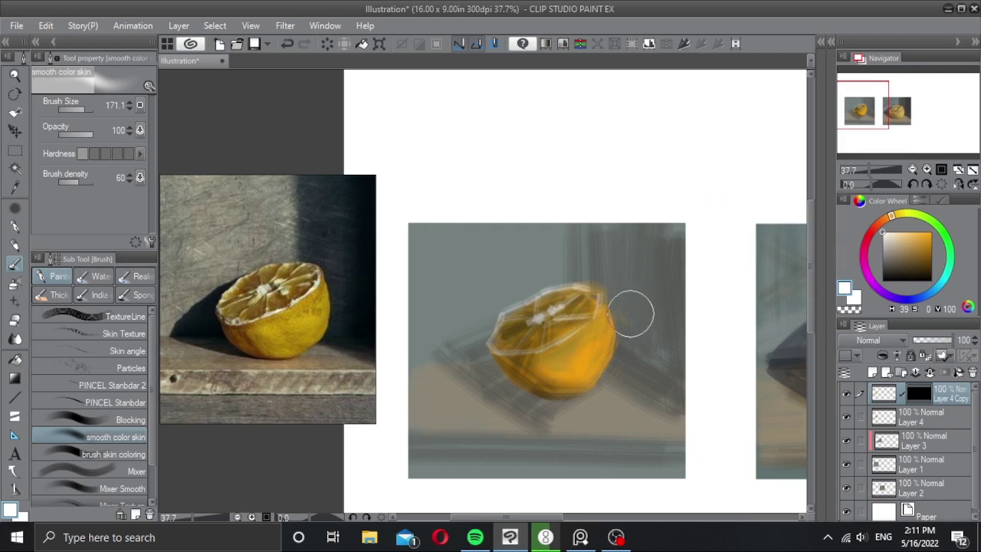
Step: Reveal the brightened copy along the lemon's lit side with the smooth color skin brush at size 204.8, and merge it into Layer 4
left_click_drag(605, 337, 575, 381)
left_click_drag(603, 339, 605, 335)
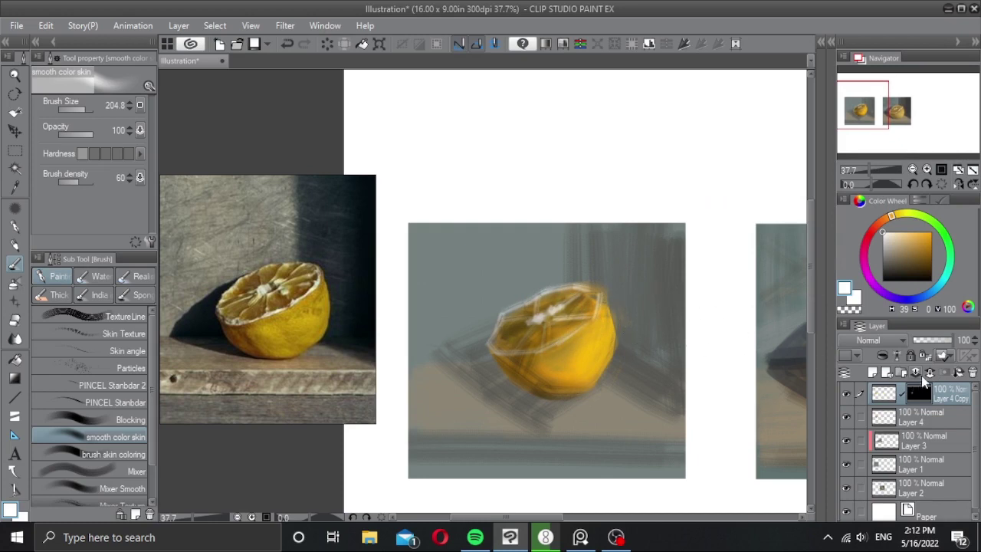
left_click(927, 375)
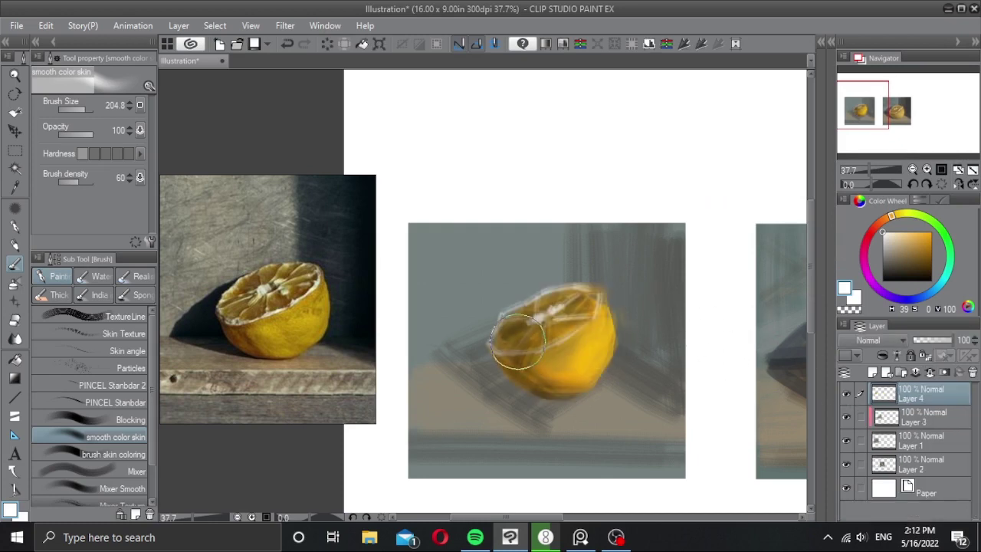
mouse_move(540, 361)
left_mouse_down()
mouse_move(532, 361)
mouse_move(552, 366)
left_mouse_up()
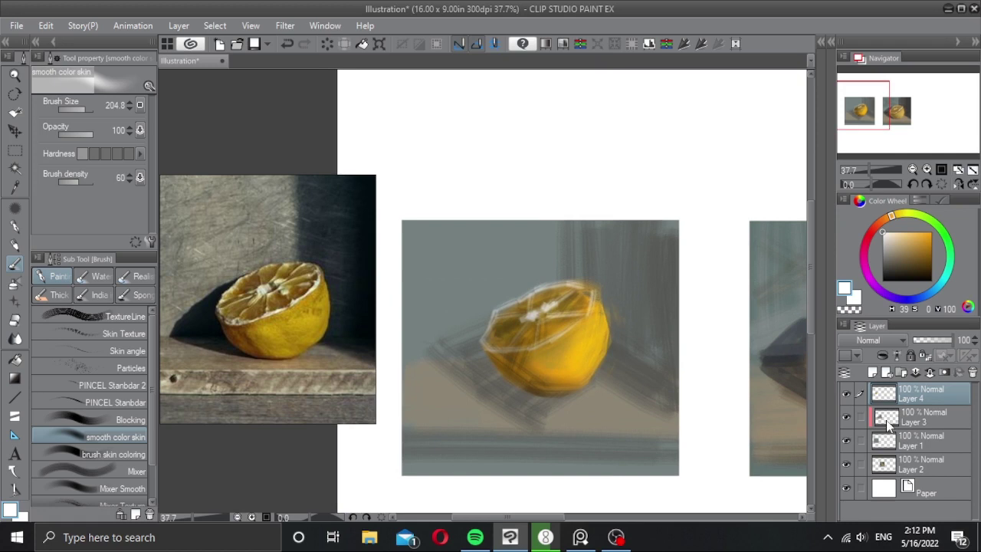
Step: Create a layer above Layer 3, mix a near-black green (H 140, S 49, V 10), and paint soft cast shadows on both sides of the lemon
left_click(887, 423)
left_click(872, 372)
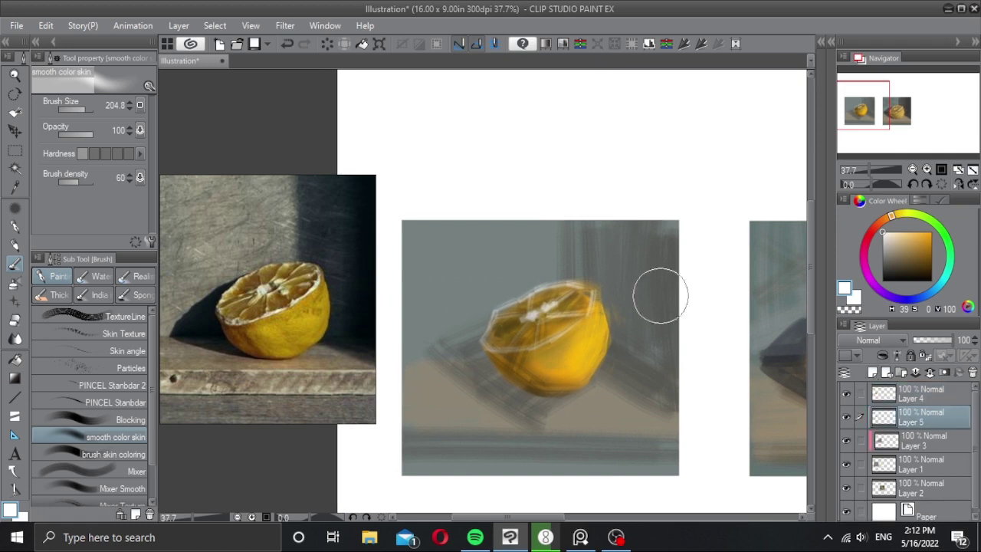
left_click(651, 344, "alt")
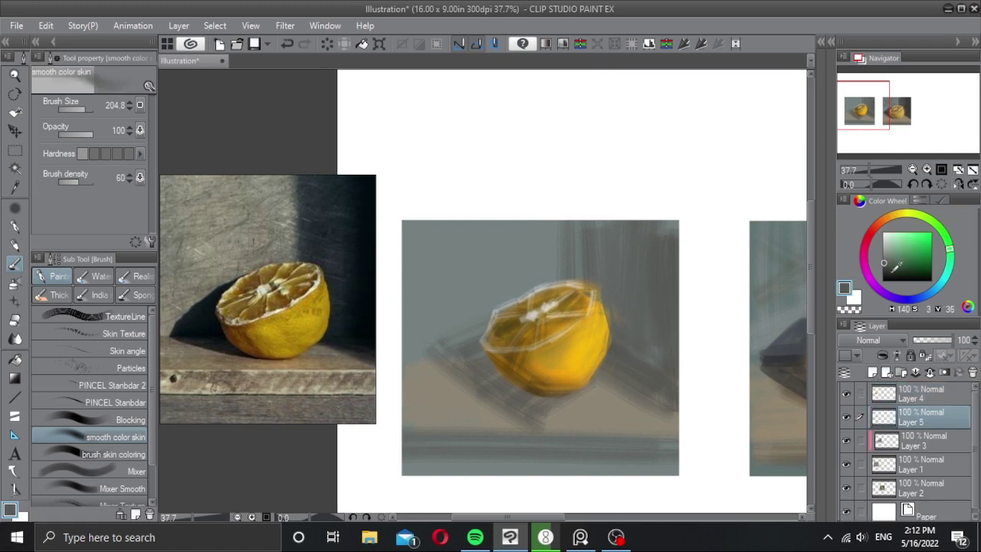
left_click_drag(895, 265, 905, 275)
mouse_move(463, 355)
left_mouse_down()
mouse_move(525, 389)
mouse_move(488, 386)
mouse_move(519, 377)
left_mouse_up()
key("ctrl+z")
mouse_move(447, 350)
left_mouse_down()
mouse_move(543, 310)
mouse_move(457, 350)
left_mouse_up()
key("ctrl+z")
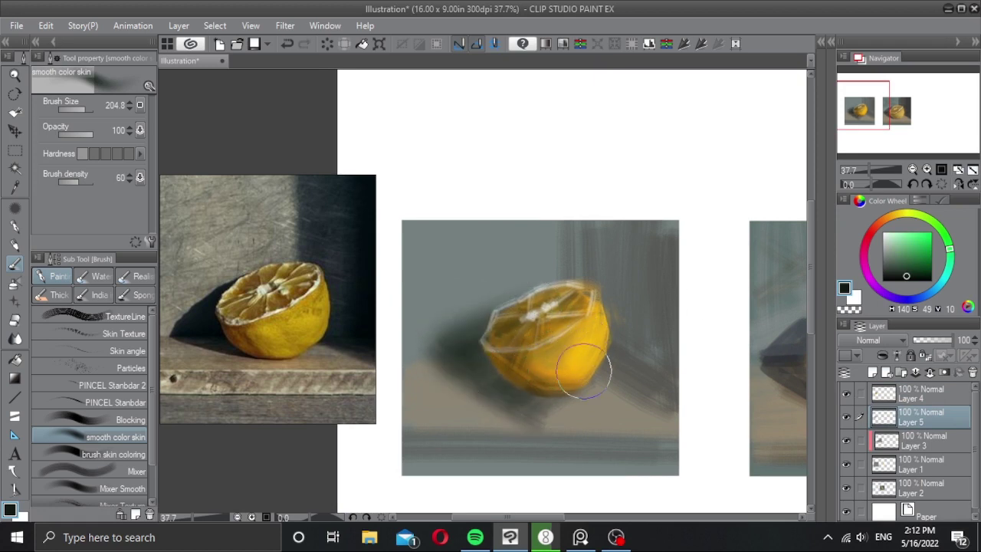
left_click_drag(584, 370, 515, 382)
left_click_drag(609, 342, 668, 387)
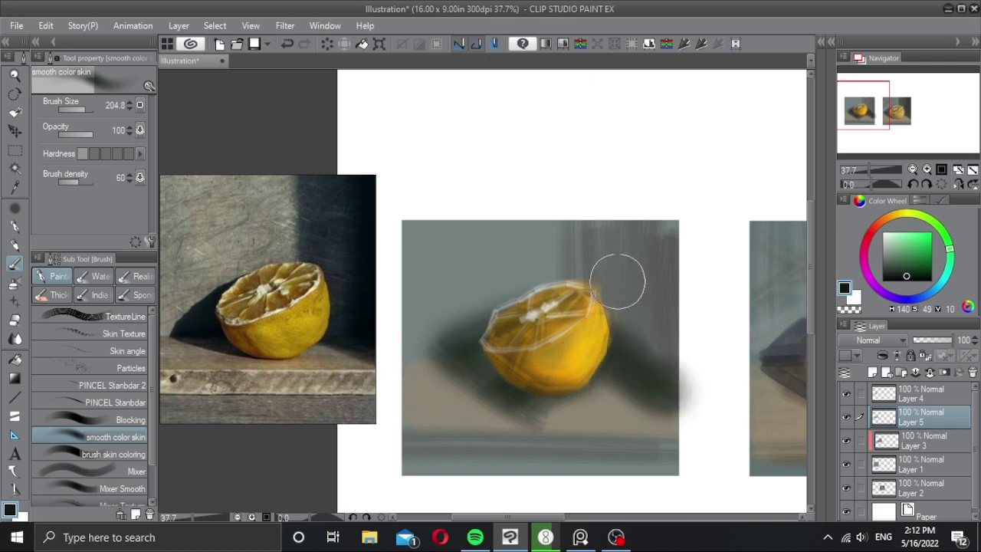
Step: Clip Layer 5 to the layer below and darken the shadowed wall behind the lemon with soft near-black green strokes
left_click_drag(653, 201, 656, 351)
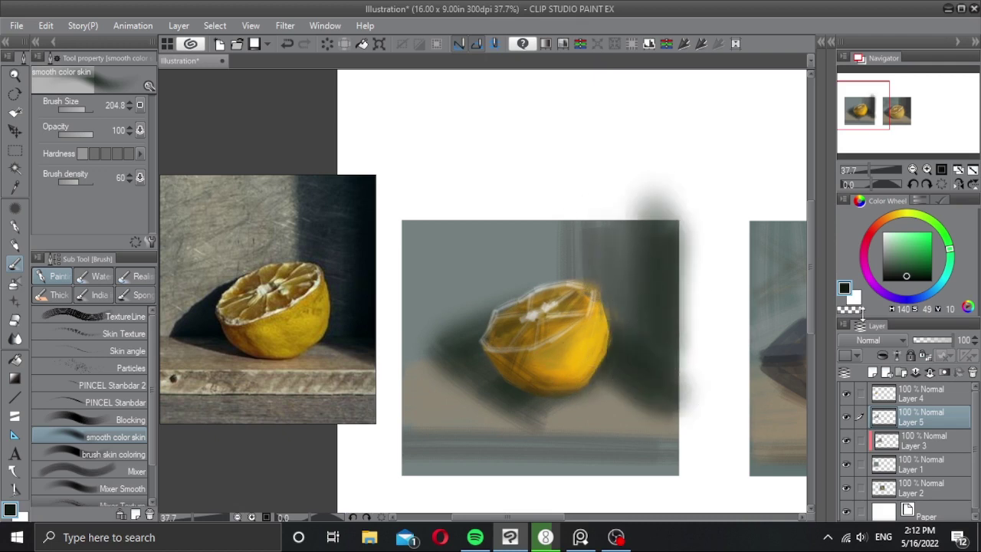
key("ctrl+z")
left_click_drag(600, 229, 589, 273)
left_click_drag(628, 311, 641, 276)
left_click_drag(531, 323, 540, 317)
Step: Sharpen the upper edge of the lemon's cast shadow in the sampled wall grey, using the Skin angle brush at size 67.9
left_click(112, 418)
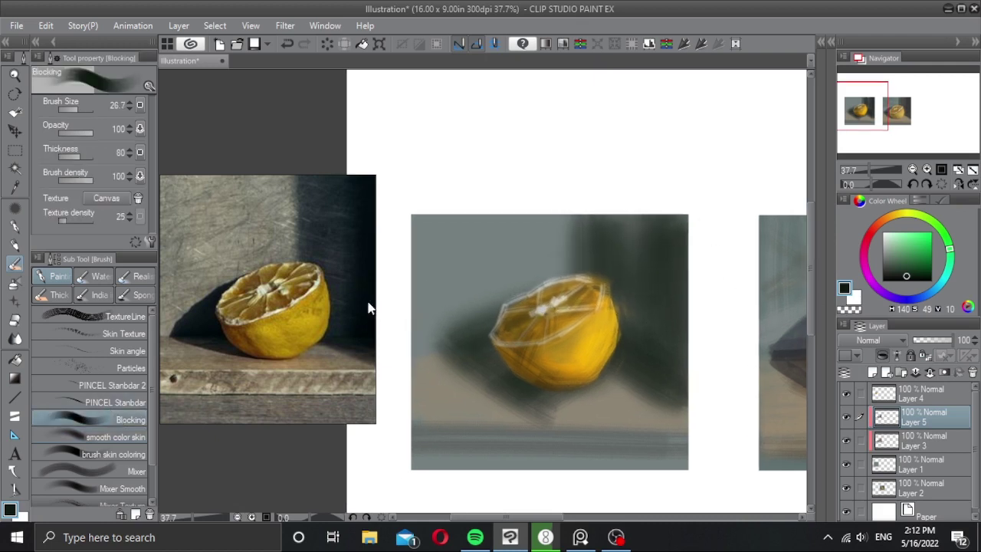
left_click(115, 353)
left_click(534, 253, "alt")
key("bracketright")
key("bracketright")
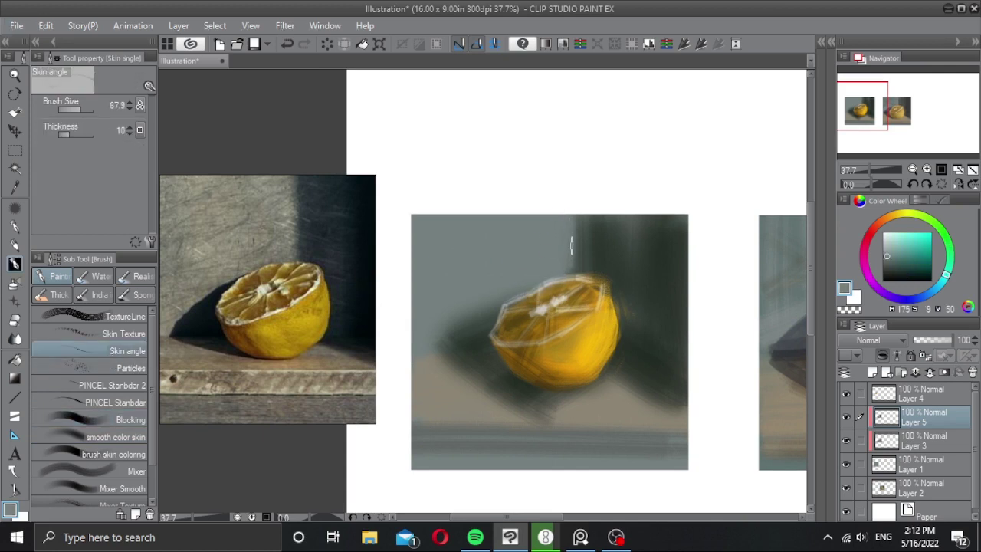
left_click_drag(498, 302, 446, 323)
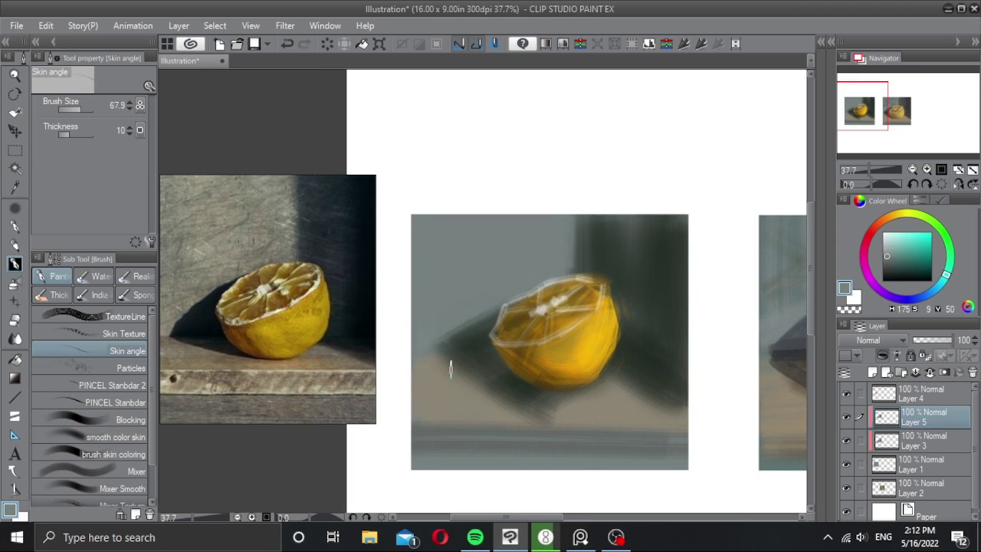
Step: Trim the lower edges of the shadows along the ledge in the sampled ledge beige, with the Skin angle brush at size 95.8
mouse_move(523, 411)
left_mouse_down()
mouse_move(421, 355)
mouse_move(435, 370)
left_mouse_up()
mouse_move(539, 435)
left_mouse_down()
mouse_move(452, 383)
mouse_move(527, 416)
left_mouse_up()
key("ctrl+z")
left_click(452, 398, "alt")
left_click_drag(440, 364, 496, 396)
key("ctrl+z")
key("ctrl+z")
mouse_move(430, 373)
left_mouse_down()
mouse_move(586, 415)
mouse_move(418, 368)
mouse_move(587, 410)
mouse_move(559, 399)
mouse_move(572, 395)
mouse_move(514, 403)
left_mouse_up()
mouse_move(501, 401)
left_mouse_down()
mouse_move(560, 413)
mouse_move(542, 410)
mouse_move(587, 393)
mouse_move(689, 411)
left_mouse_up()
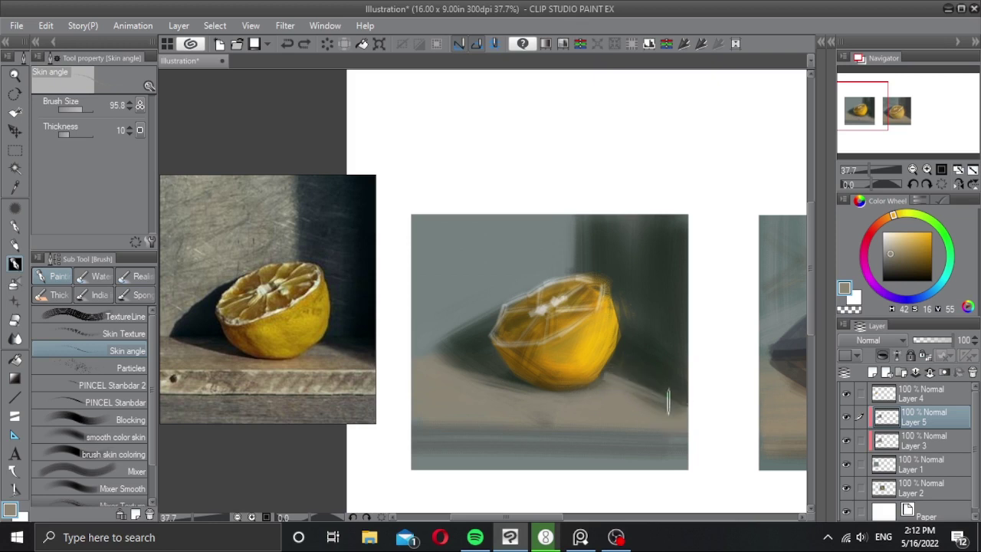
left_click_drag(678, 409, 671, 423)
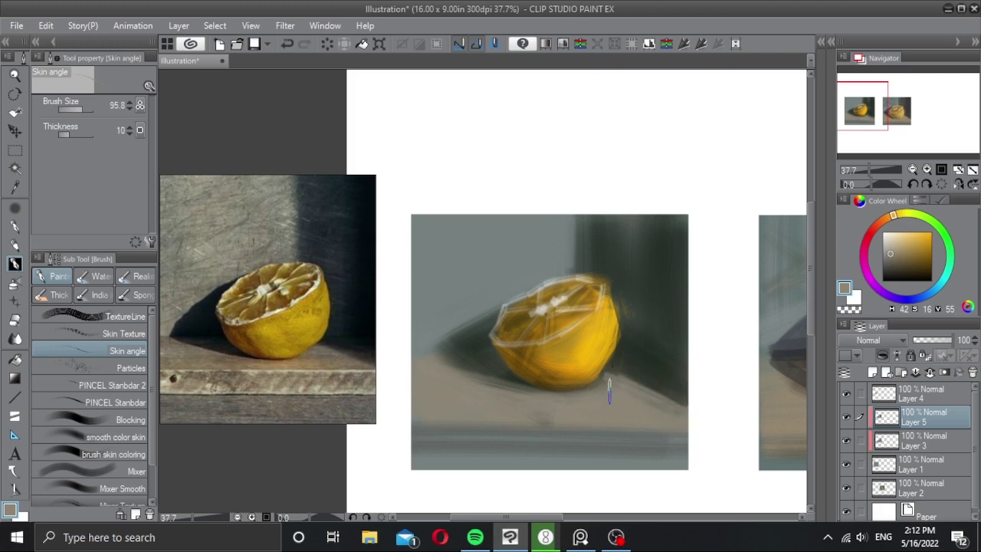
Step: Glaze faint reflected yellow, sampled from the lemon's skin, into the surrounding shadows with the smooth color skin brush
left_click(611, 322, "alt")
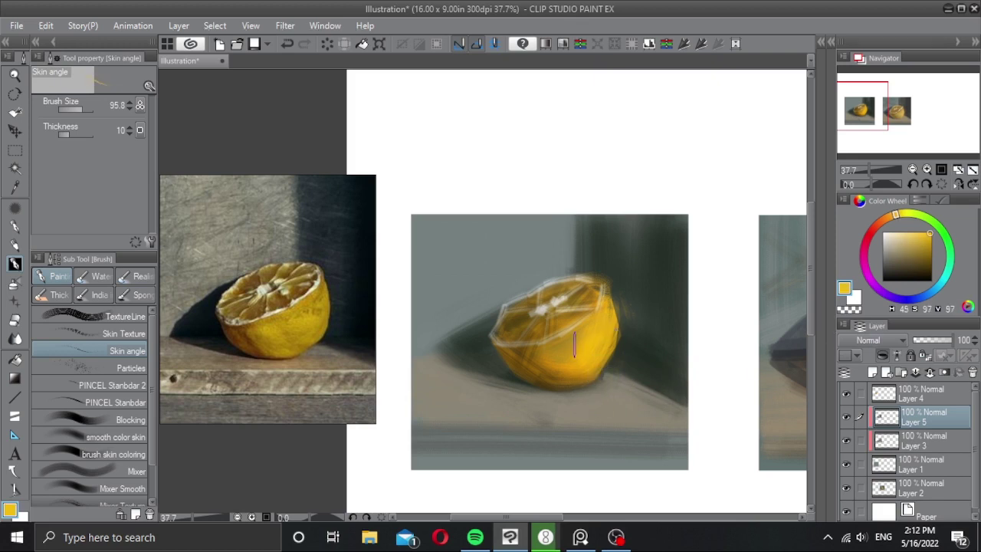
left_click(99, 438)
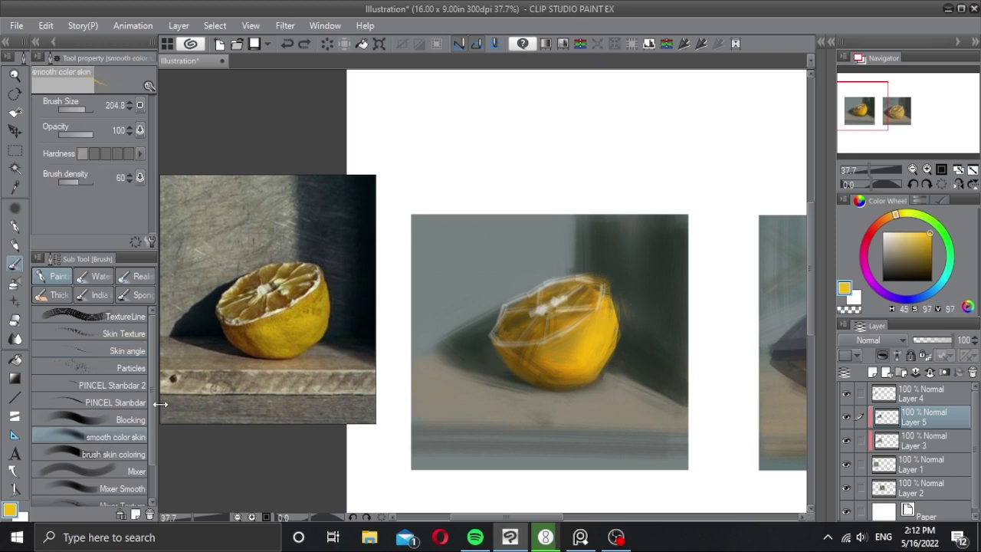
mouse_move(484, 343)
left_mouse_down()
mouse_move(523, 357)
mouse_move(518, 344)
mouse_move(482, 347)
left_mouse_up()
key("ctrl+z")
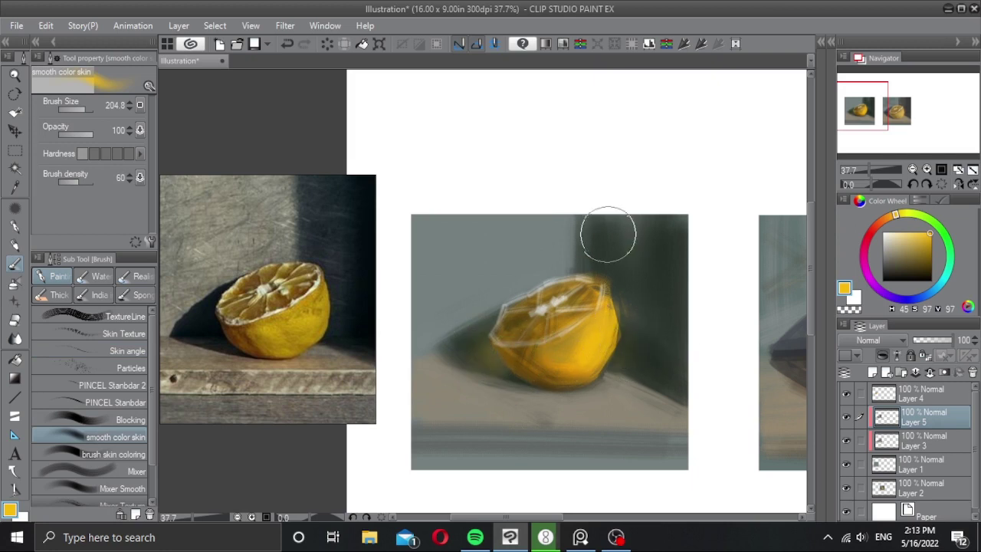
Step: Sample the dark wall green, rework the shadow around the lemon at brush size 142.1, and merge Layer 5 into Layer 3
left_click(674, 304, "alt")
key("bracketleft")
key("bracketleft")
mouse_move(607, 333)
left_mouse_down()
mouse_move(571, 374)
mouse_move(591, 355)
mouse_move(580, 376)
left_mouse_up()
key("ctrl+z")
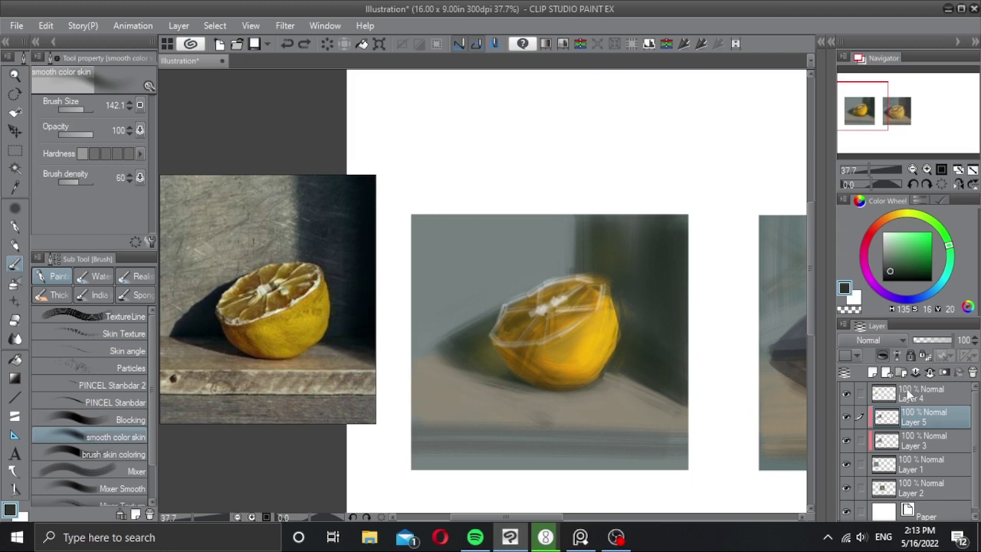
left_click(928, 373)
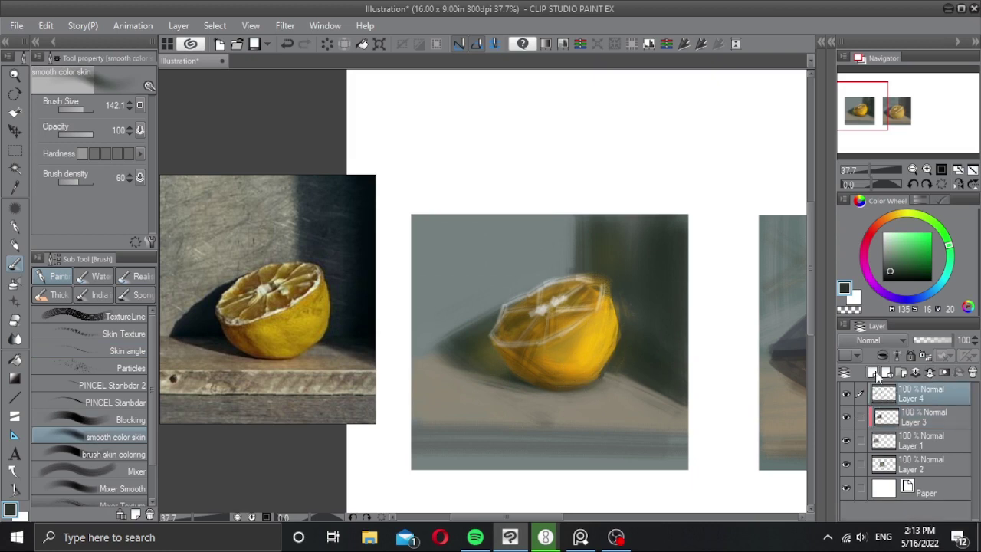
Step: Add a layer above Layer 4, glaze sampled ledge beige onto the lemon's underside at brush size 105.6, and toggle the layer to check it
left_click(871, 372)
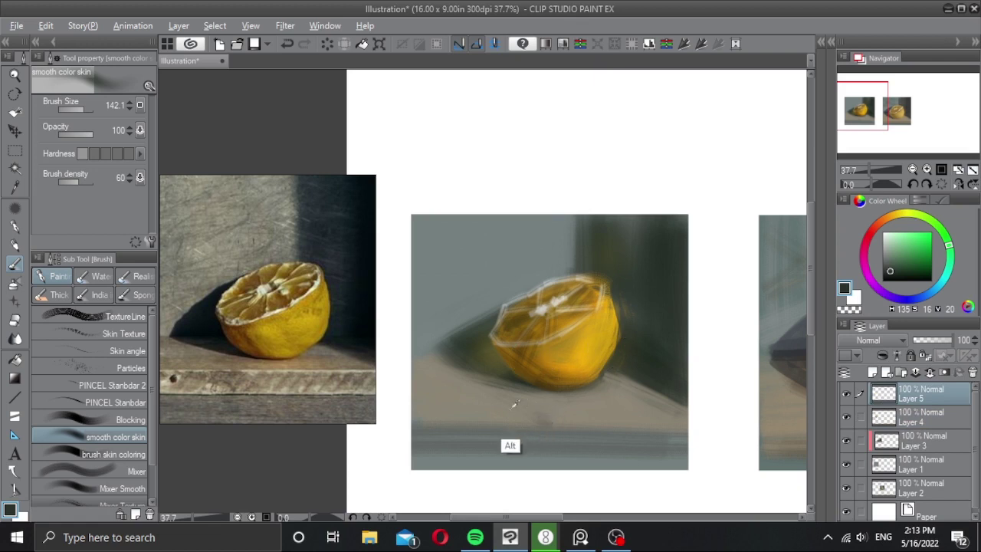
key("[")
key("[")
left_click_drag(521, 361, 536, 376)
left_click(588, 405, "alt")
key("ctrl+z")
key("ctrl+z")
key("ctrl+z")
left_click_drag(575, 342, 578, 355)
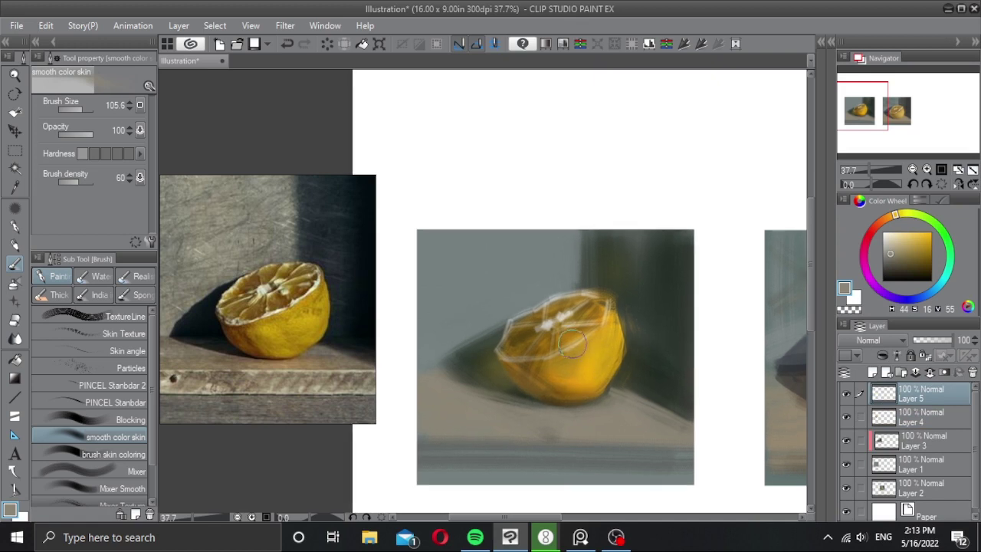
left_click(845, 393)
left_click(846, 393)
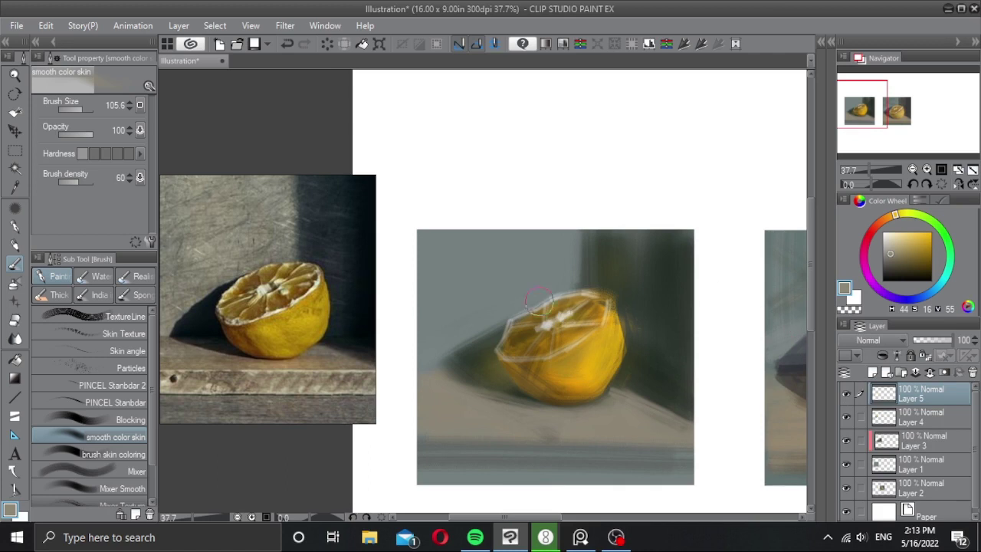
Step: Mix a pale yellow (H 45, S 51, V 100) and paint highlights on the lemon's lit side and pulp centre at brush size 50.3
left_click(598, 392, "alt")
left_click_drag(911, 235, 907, 218)
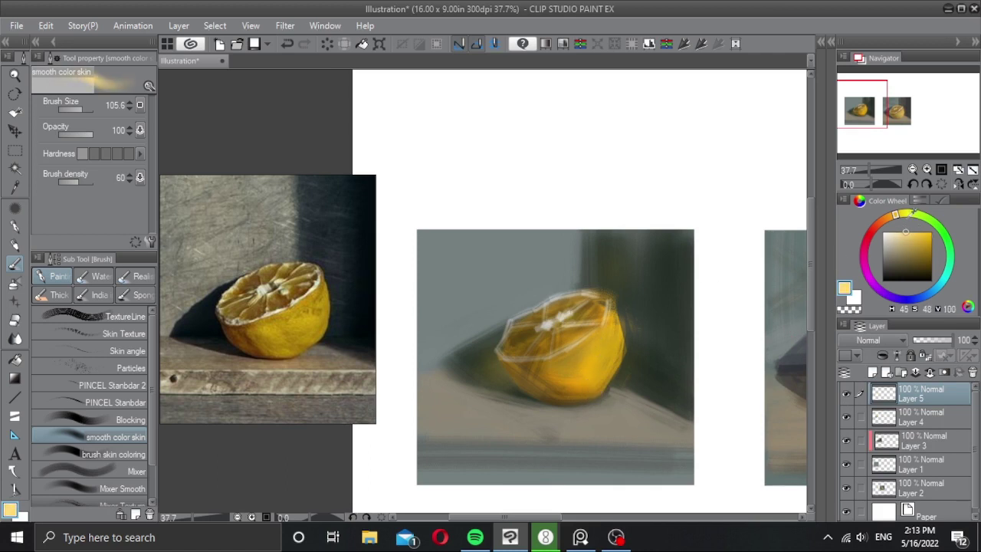
left_click_drag(623, 310, 612, 322)
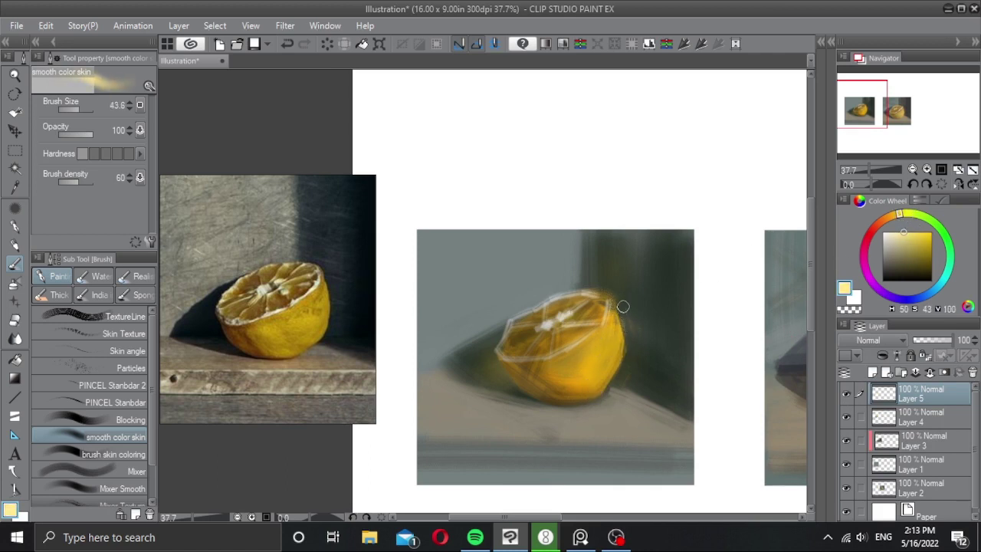
left_click(613, 332, "alt")
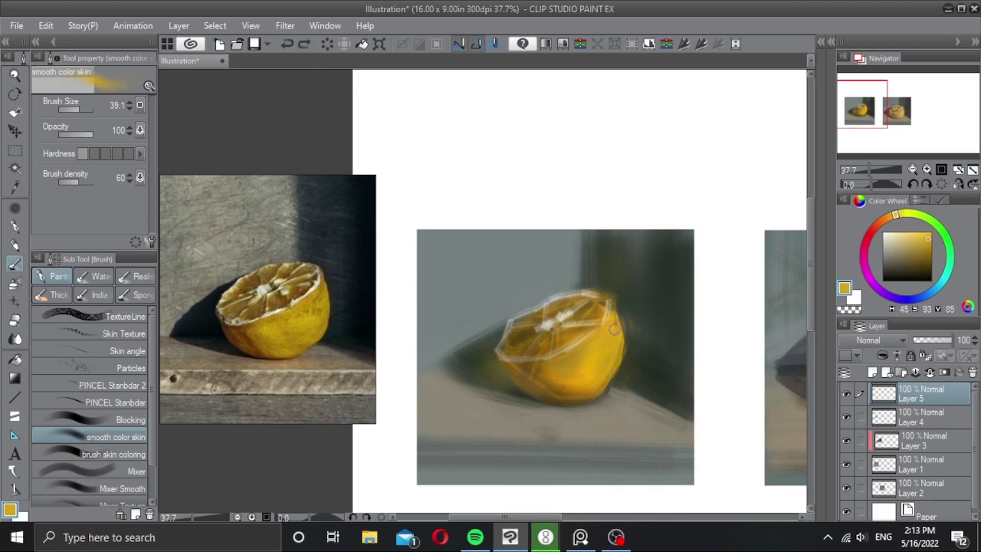
left_click(907, 232)
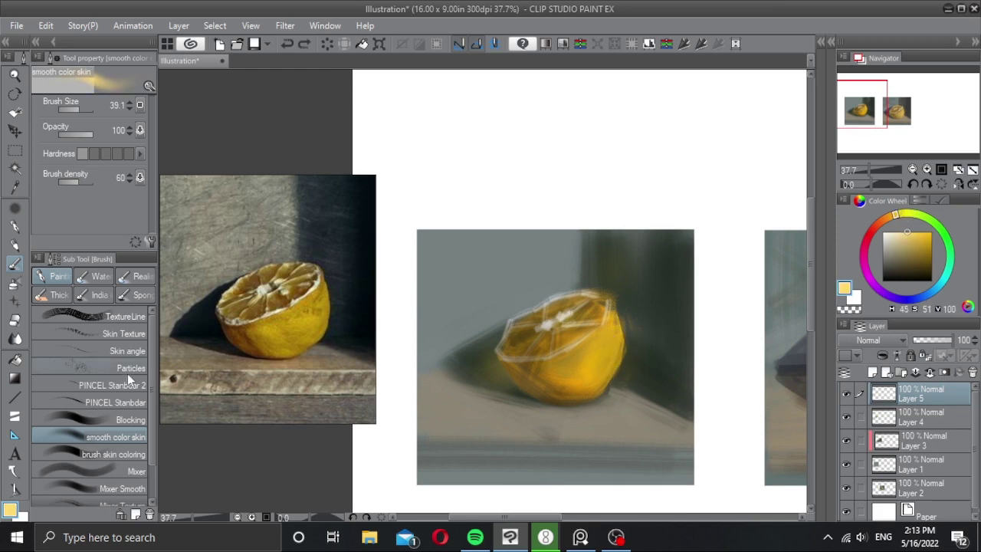
left_click(144, 404)
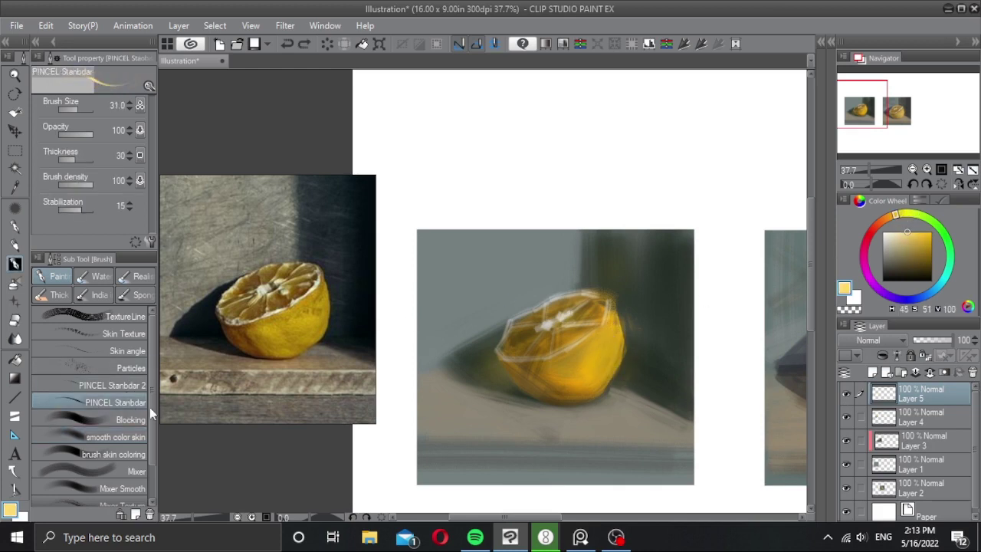
left_click(122, 435)
mouse_move(612, 326)
left_mouse_down()
mouse_move(593, 367)
mouse_move(614, 350)
mouse_move(591, 394)
left_mouse_up()
key("ctrl+z")
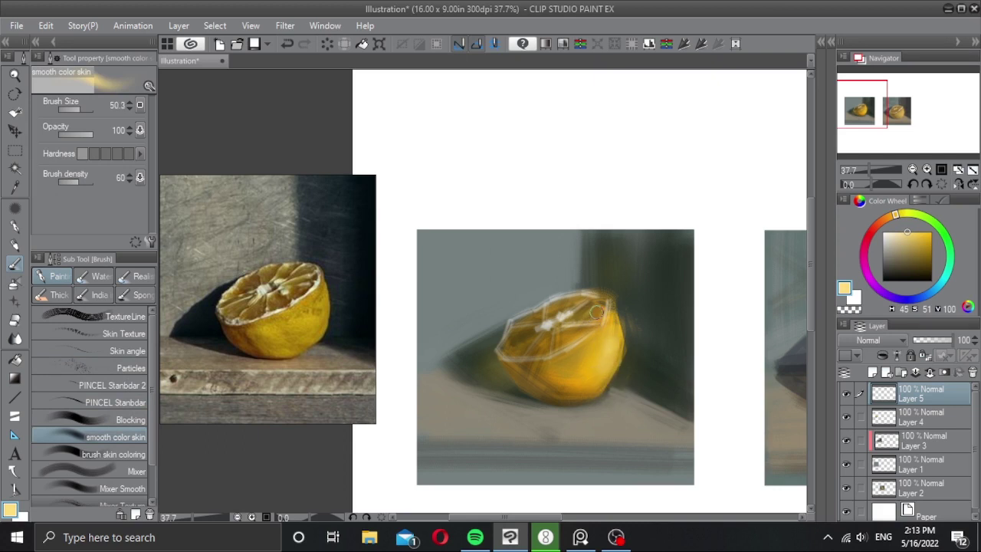
left_click_drag(556, 324, 561, 333)
Step: Mix a dark orange (H 28, S 89, V 73) from the lemon's cut-face colour and choose the Skin angle brush at size 65
scroll(567, 341, "up", 1)
left_click(570, 340, "alt")
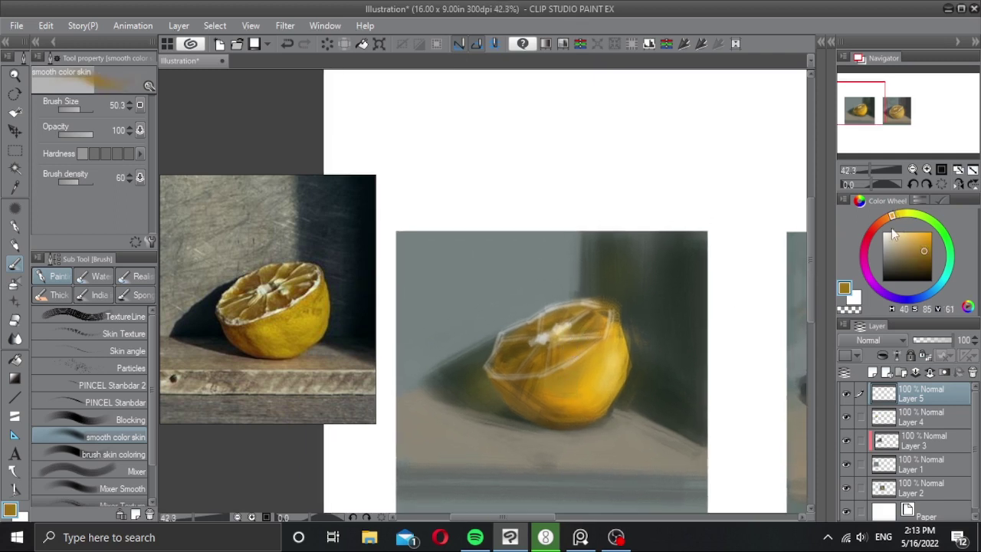
left_click(885, 221)
left_click_drag(924, 250, 926, 244)
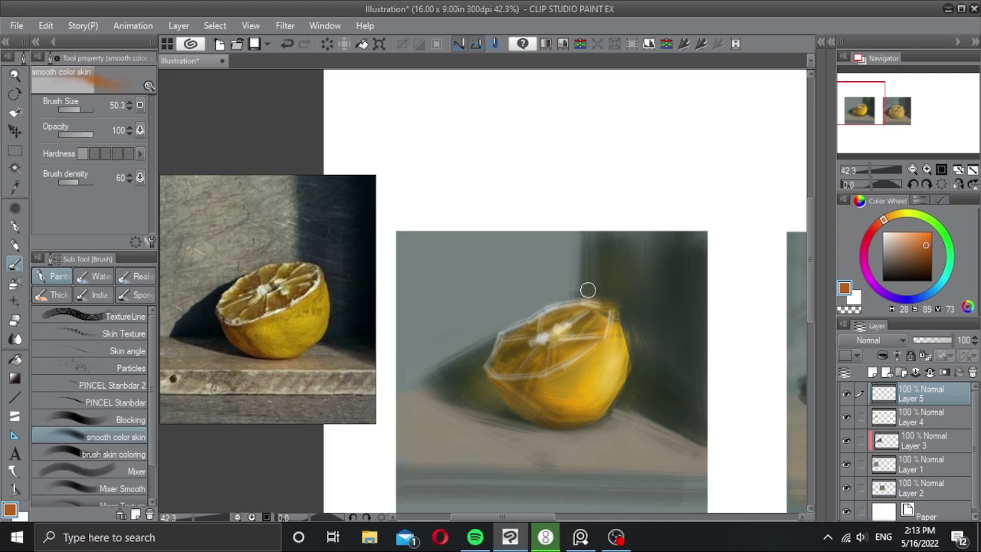
left_click(129, 352)
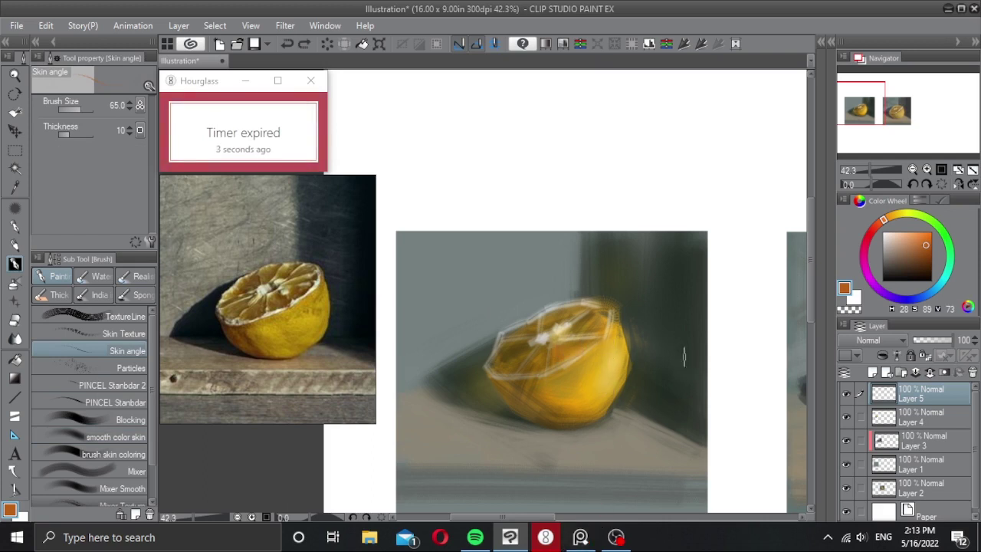
Step: Review both studies side by side, toggle Layer 4 and Layer 3 to check them, and merge Layers 5, 4, 3 and 1 into one layer
scroll(586, 316, "down", 4)
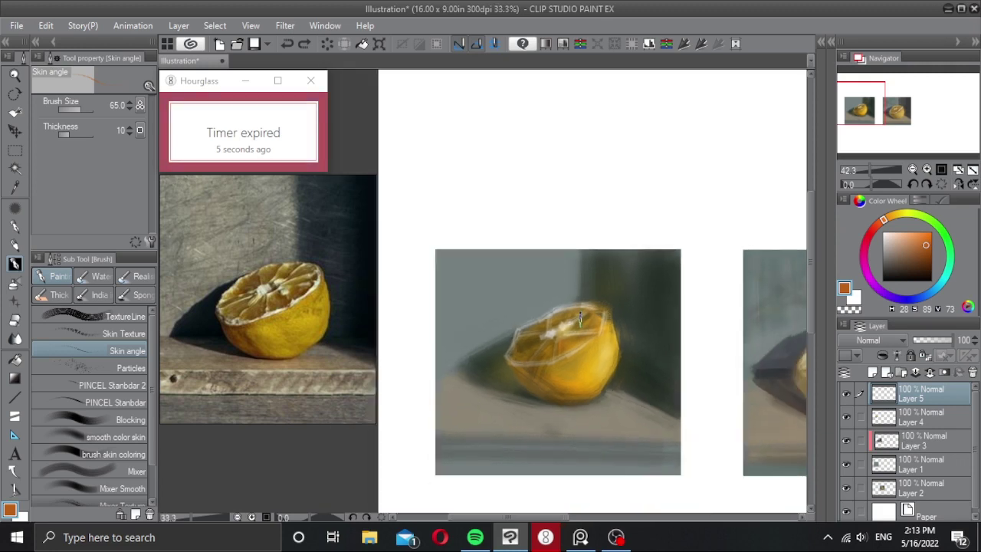
scroll(546, 317, "up", 3)
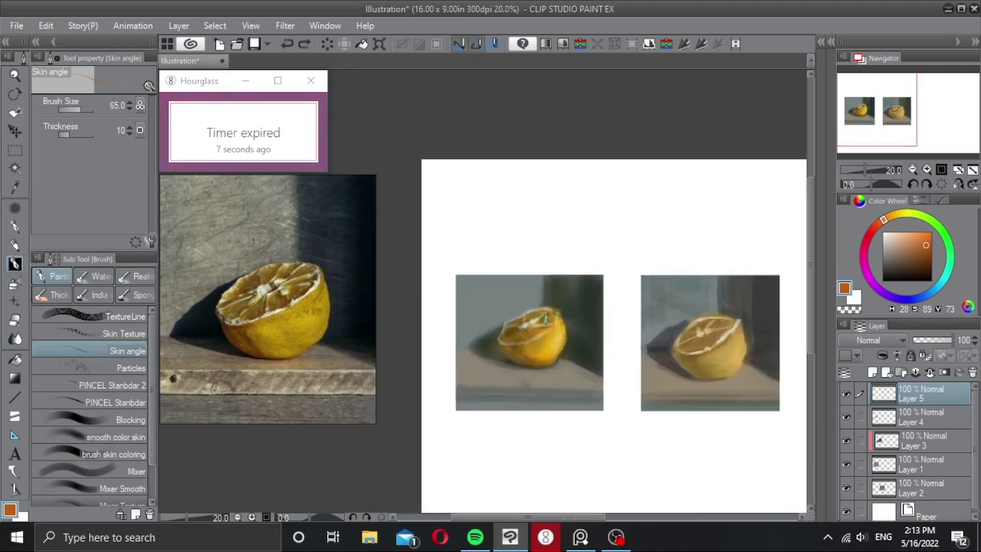
scroll(524, 316, "right", 1)
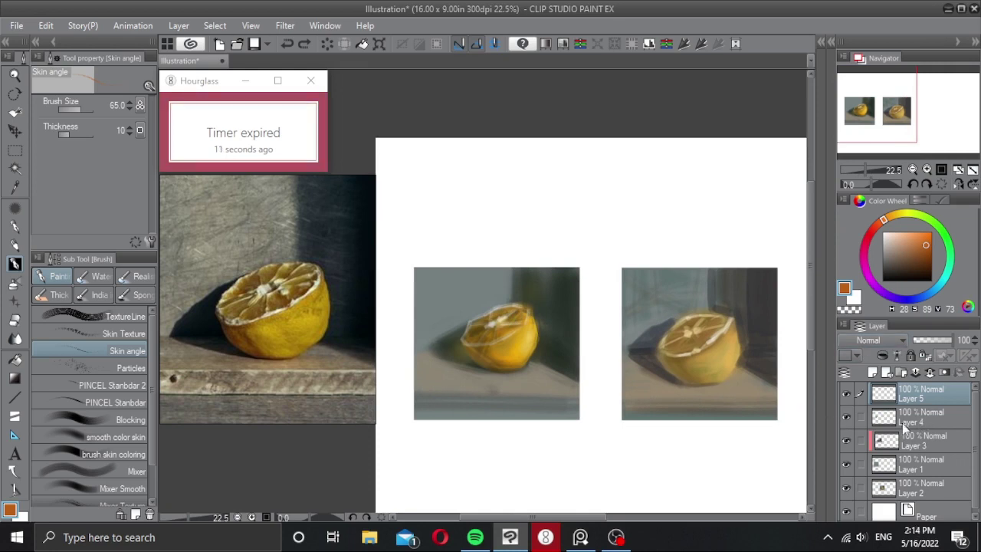
left_click(849, 409)
left_click(849, 410)
left_click(847, 435)
left_click(847, 436)
left_click(919, 465, "shift")
key("alt+shift+e")
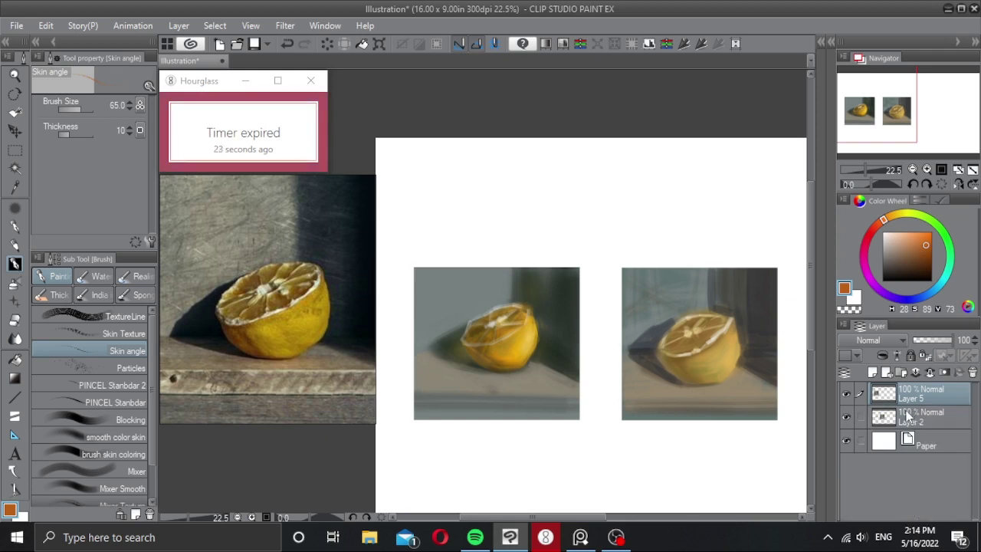
Step: Toggle the merged Layer 5 to check it, hide Layer 2, and move the merged study over to the hidden study's place
left_click(846, 391)
left_click(845, 391)
left_click(846, 416)
mouse_move(521, 377)
left_mouse_down()
mouse_move(685, 366)
mouse_move(742, 387)
left_mouse_up()
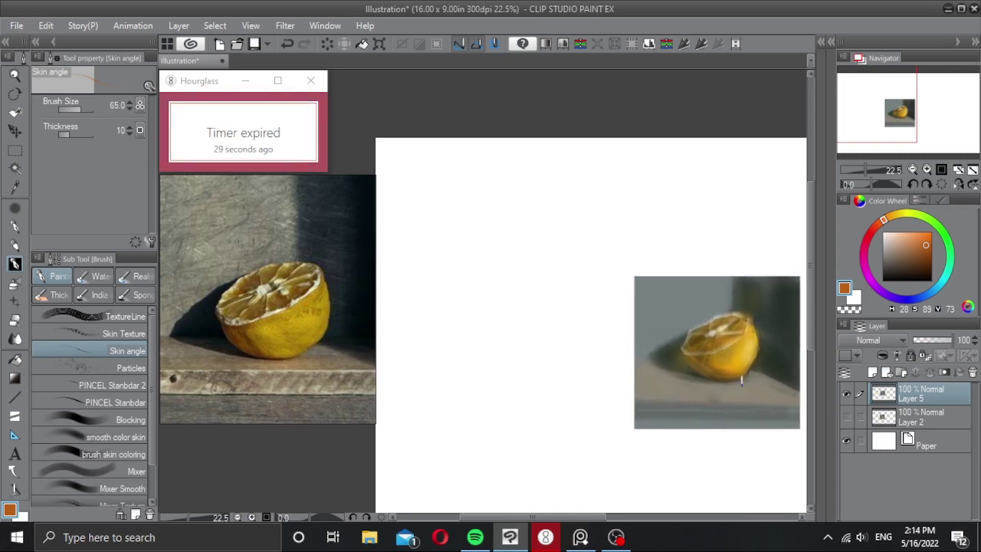
Step: Add a new raster layer above the merged study and restart the expired 5-minute countdown
left_click(872, 373)
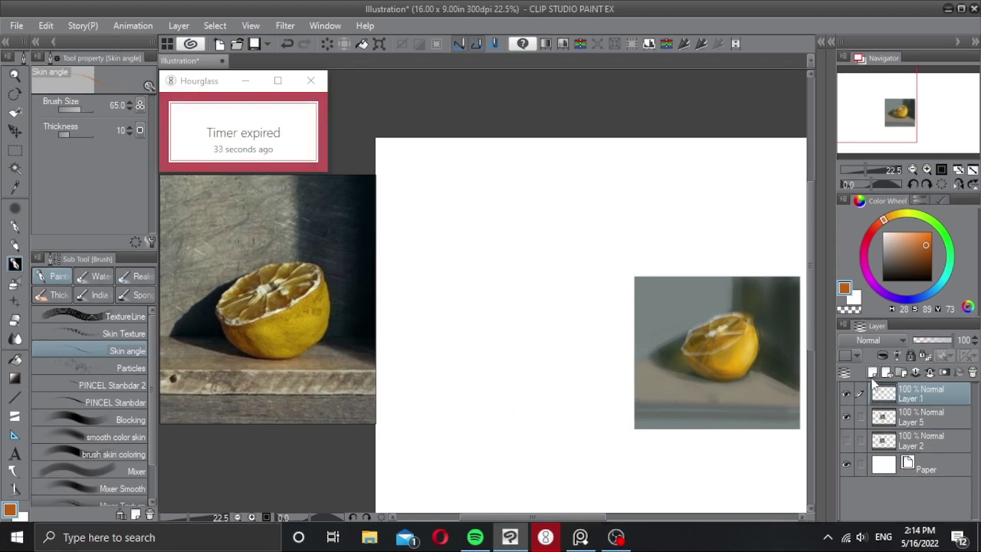
mouse_move(226, 156)
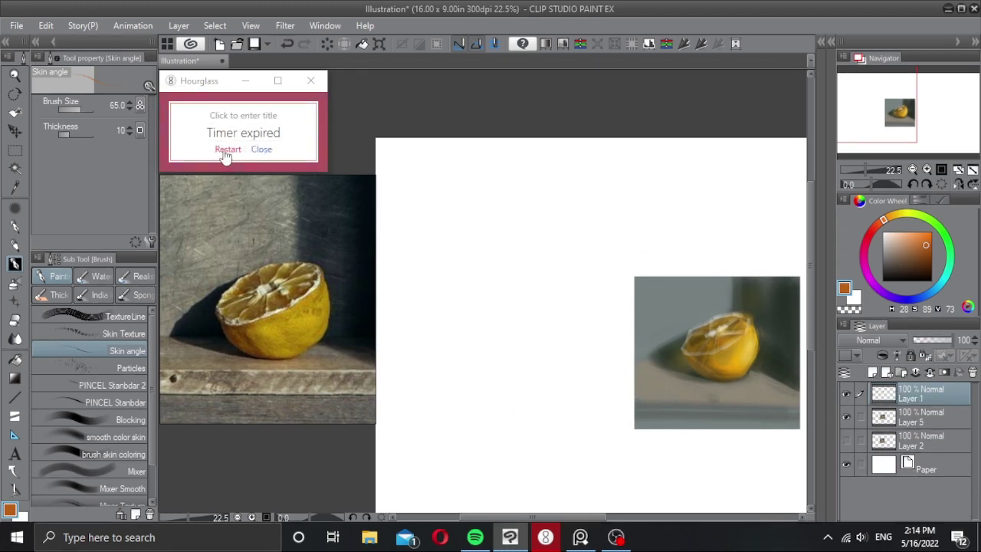
left_click(227, 153)
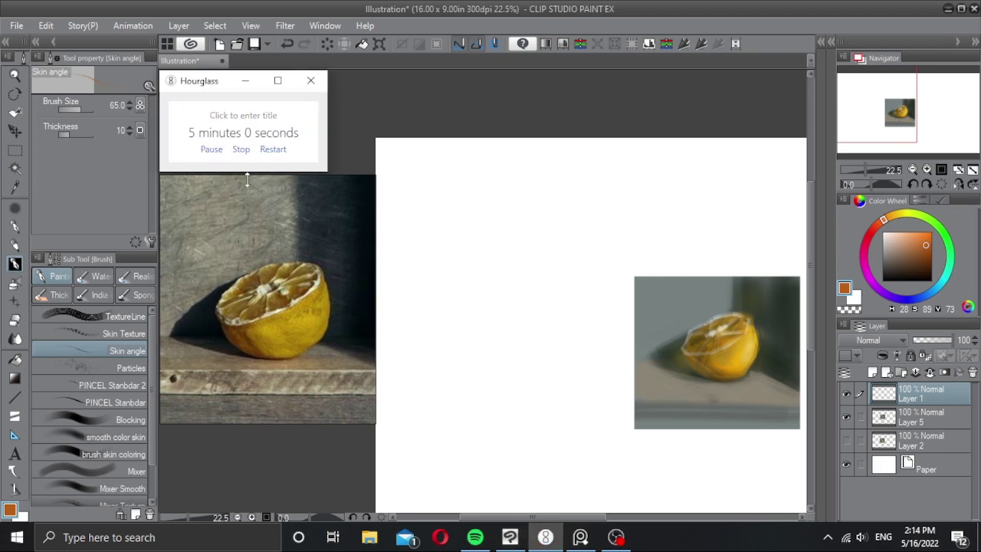
Step: Make a rectangular selection on the blank canvas beside the finished study, about the same size, and fill it with the current dark orange
left_click(522, 345)
key("m")
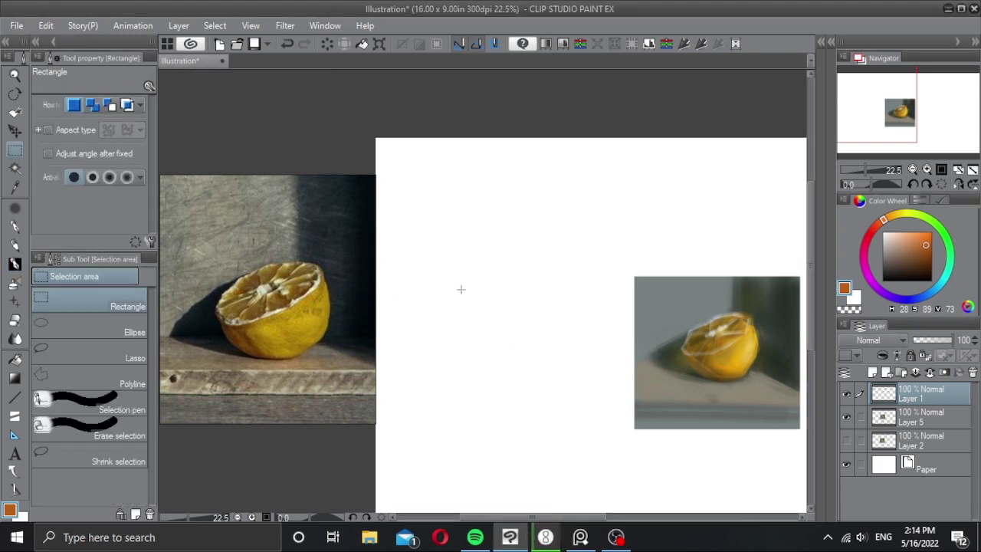
left_click_drag(430, 276, 598, 414)
left_click_drag(566, 368, 563, 376)
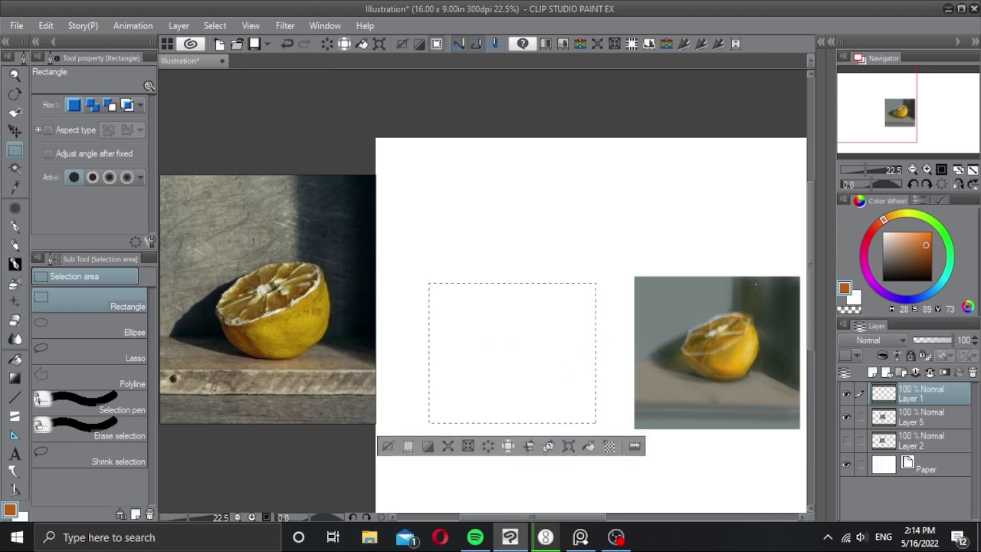
left_click(588, 445)
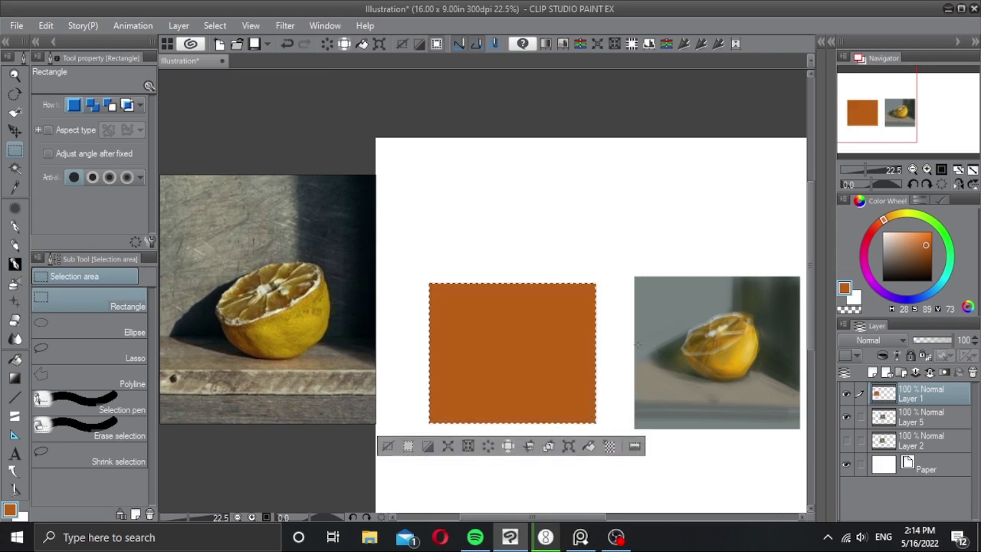
Step: Deselect, sample the grey (H 175, S 9, V 50) from the finished study's wall, and recolour the orange rectangle with it
key("alt")
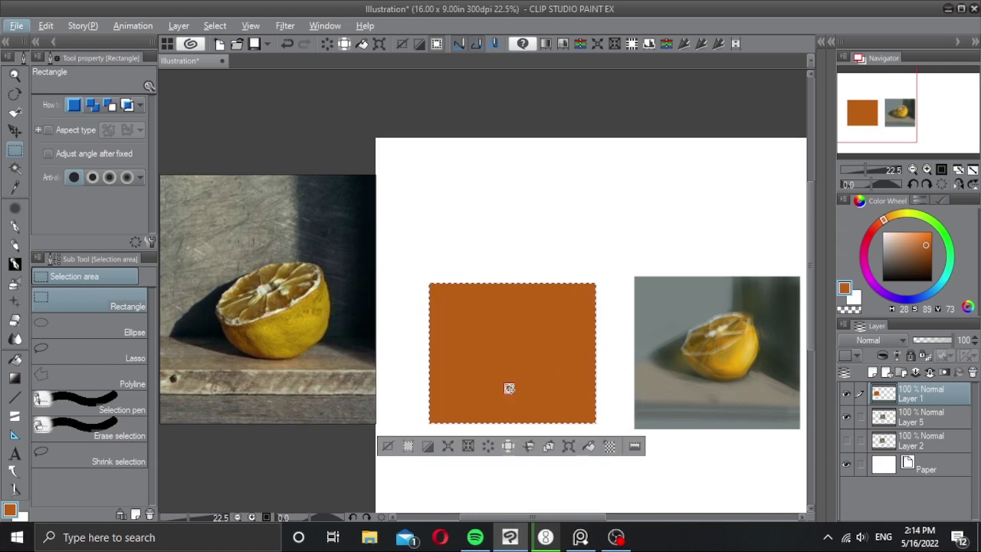
left_click(388, 445)
key("b")
left_click(669, 325, "alt")
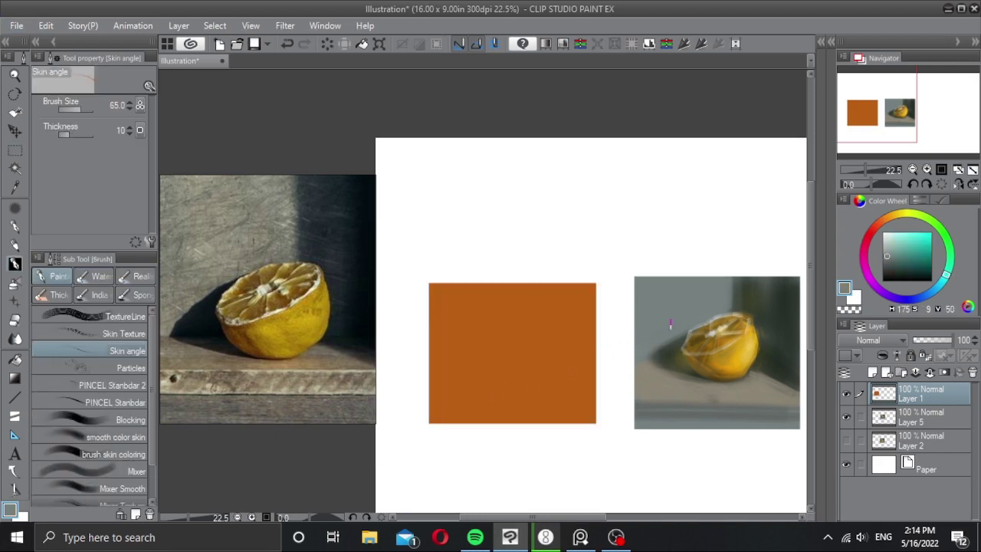
left_click(700, 44)
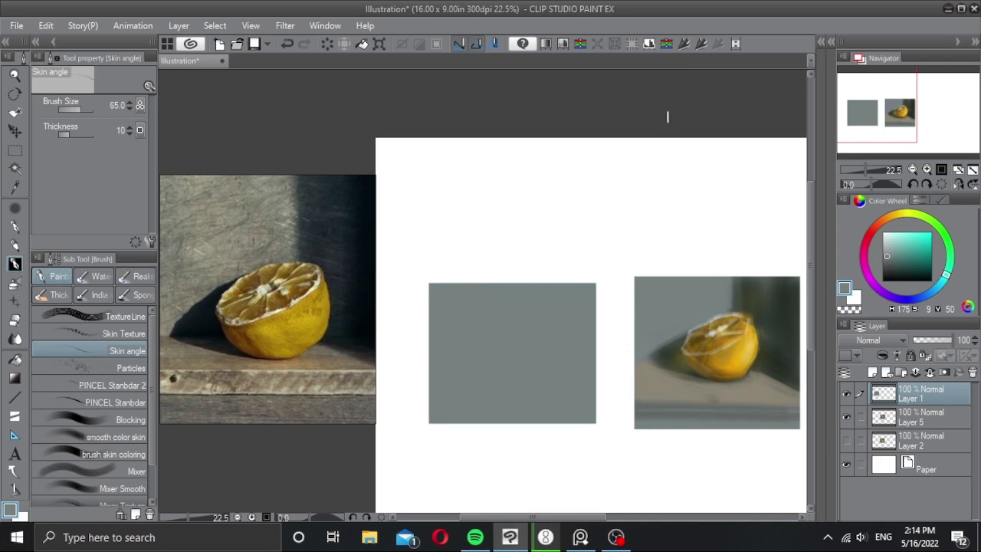
Step: Lock Layer 1's transparent pixels and block warm strokes over the grey wall and ledge with the brush at size 182.7
left_click(924, 356)
scroll(540, 302, "up", 1)
left_click(686, 400, "alt")
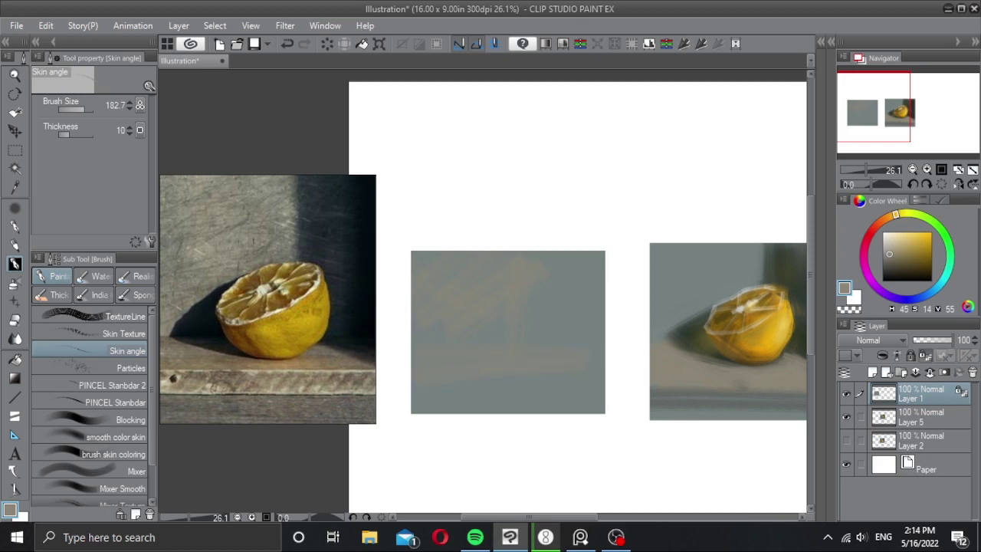
Step: Mix a tan (H 36, S 46, V 64) and a darker brown (H 36, S 62, V 51) and paint the ledge in horizontal strokes
left_click(890, 243)
left_click(908, 245)
left_click(888, 217)
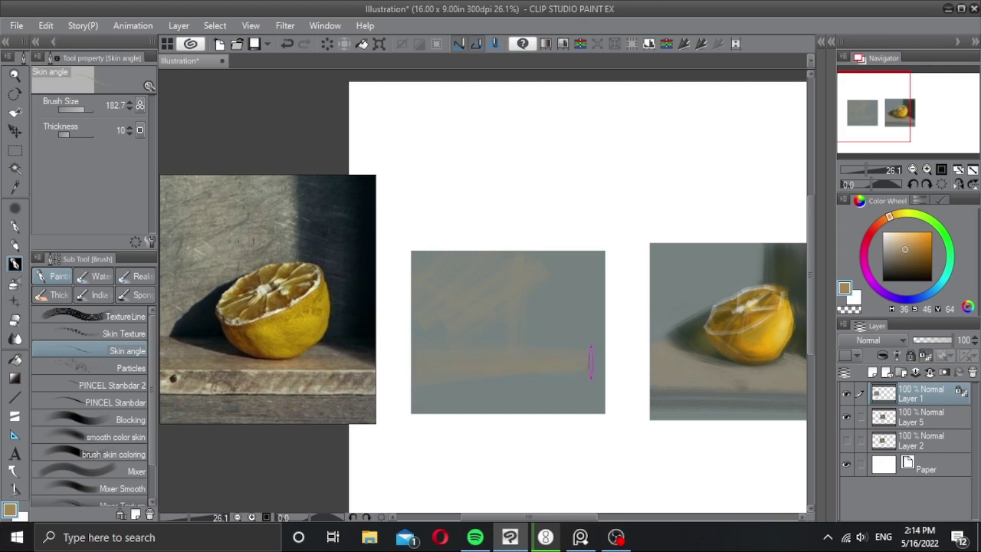
mouse_move(396, 364)
left_mouse_down()
mouse_move(615, 361)
mouse_move(430, 380)
mouse_move(511, 378)
mouse_move(535, 389)
mouse_move(391, 395)
left_mouse_up()
left_click(912, 255)
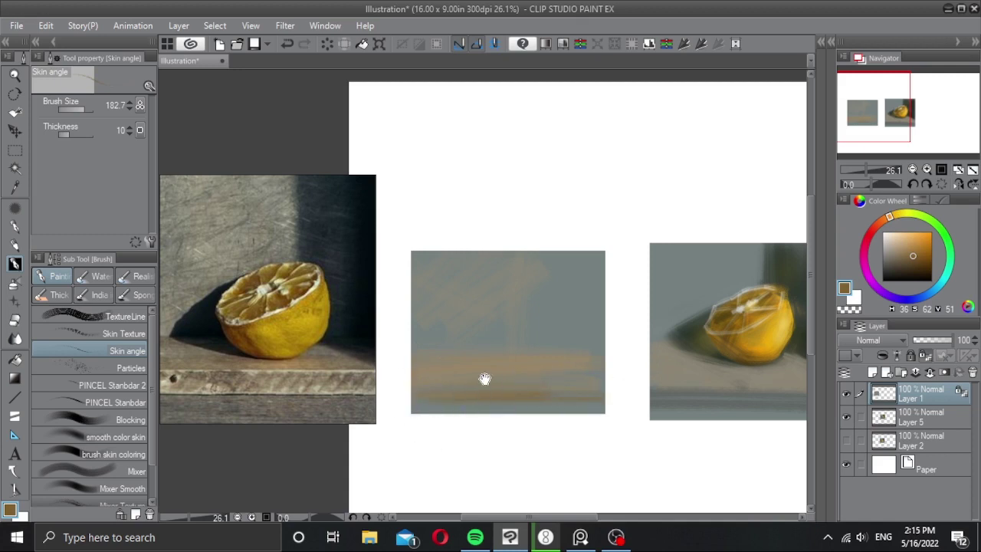
Step: Mix a neutral light grey (H 42, S 0, V 68) and streak it over the lit wall down to the ledge
left_click_drag(484, 379, 499, 376)
left_click(469, 353, "alt")
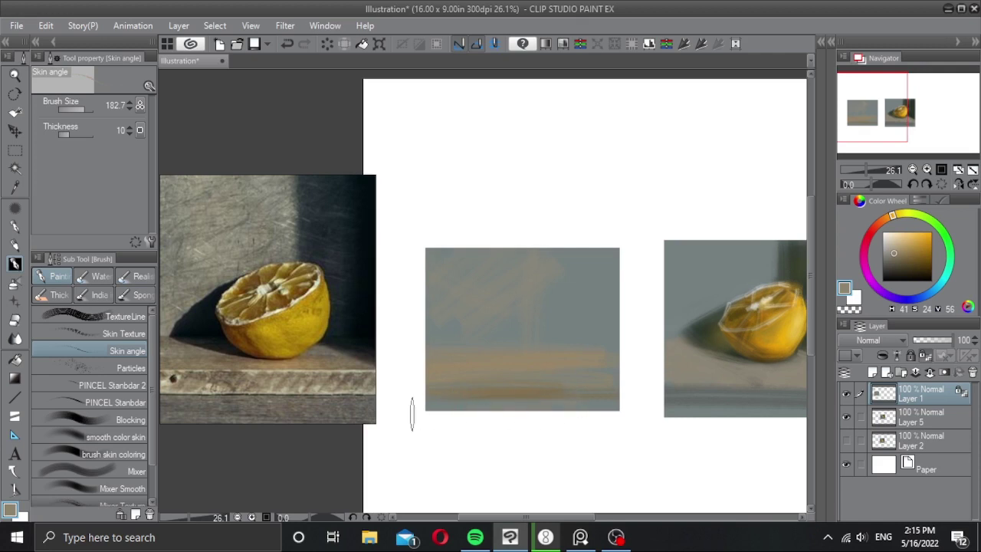
left_click(491, 357, "alt")
left_click_drag(888, 248, 860, 253)
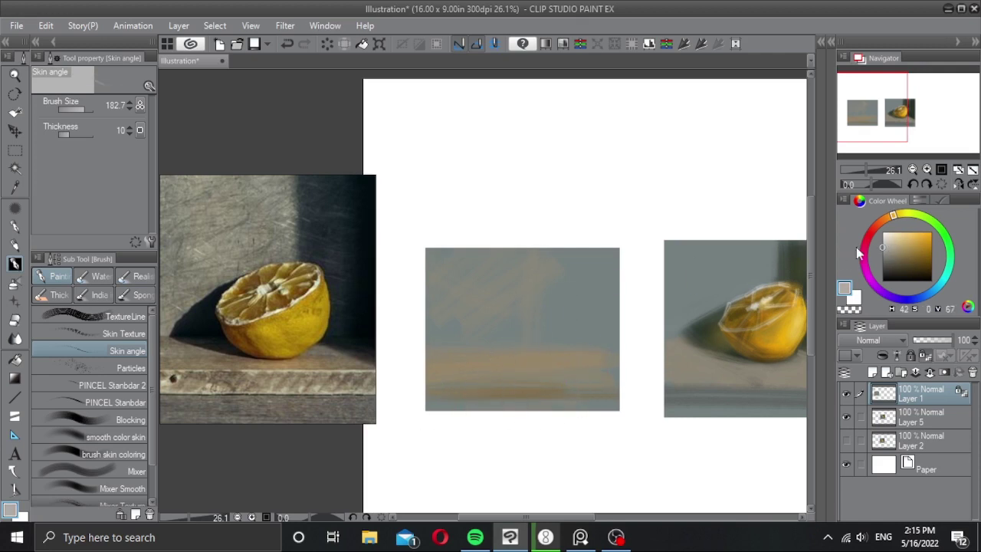
mouse_move(432, 268)
left_mouse_down()
mouse_move(440, 333)
mouse_move(458, 337)
left_mouse_up()
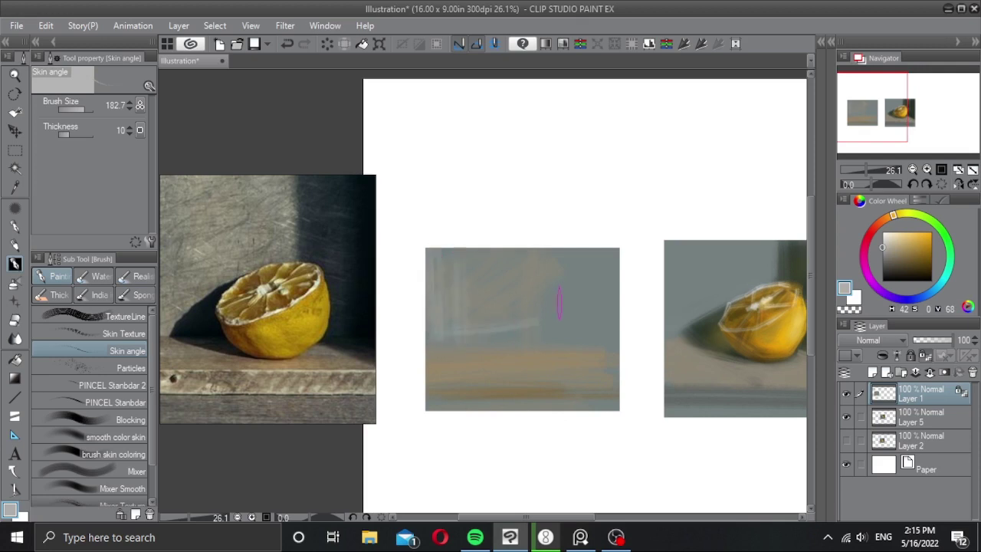
mouse_move(541, 269)
left_mouse_down()
mouse_move(481, 332)
mouse_move(536, 345)
mouse_move(527, 252)
left_mouse_up()
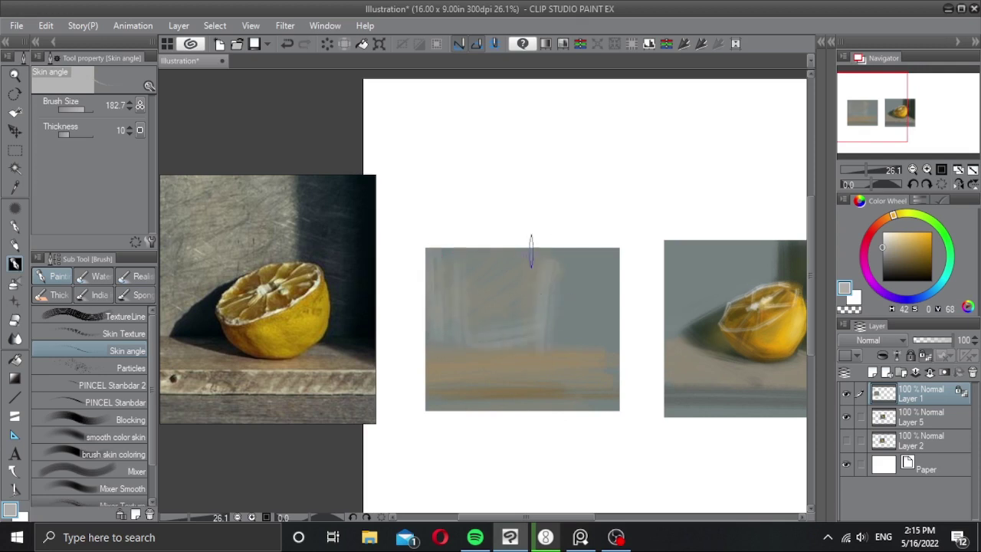
left_click_drag(436, 341, 532, 343)
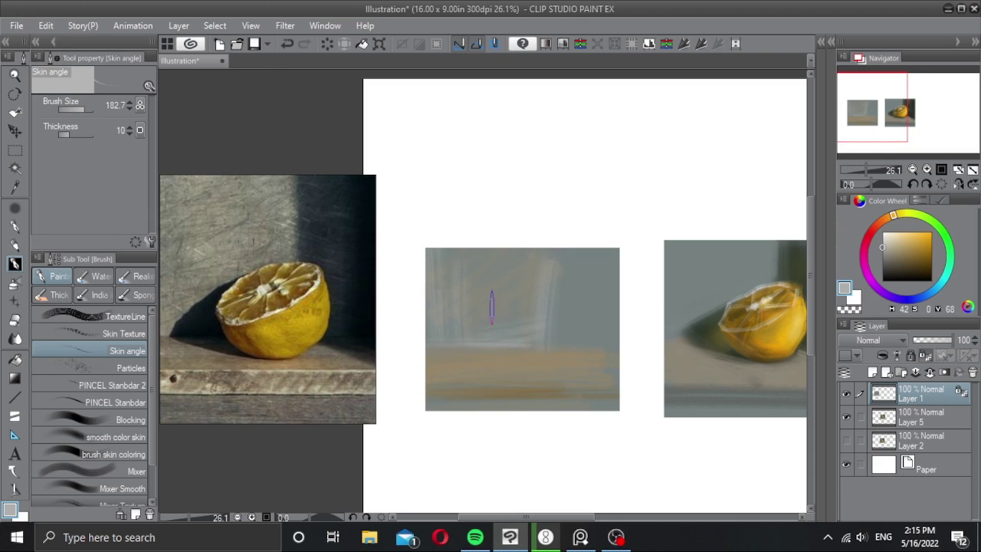
Step: Mix a dark grey (H 42, S 0, V 29) and paint the cast shadow, the ledge's back edge and the shaded wall
left_click(882, 267)
mouse_move(414, 341)
left_mouse_down()
mouse_move(521, 337)
mouse_move(534, 307)
left_mouse_up()
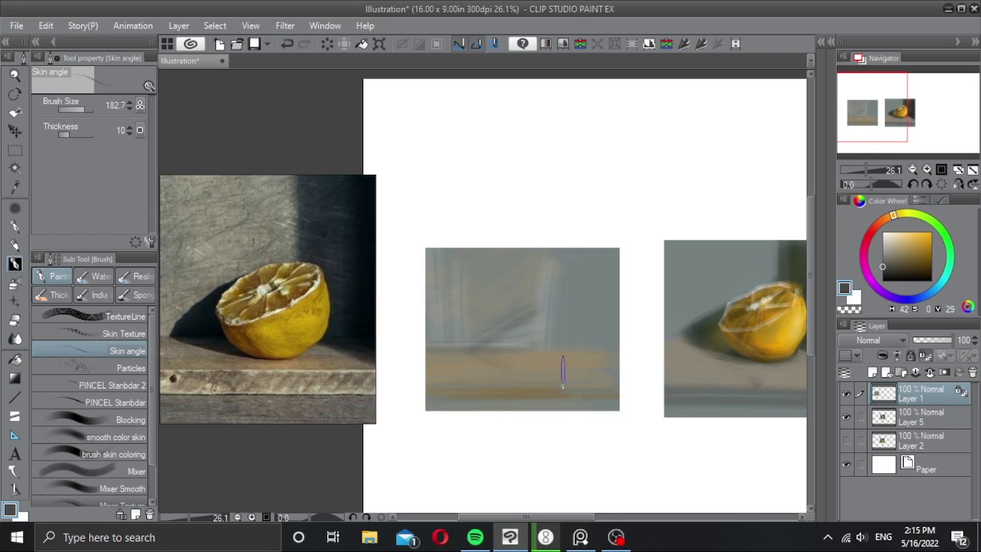
mouse_move(557, 247)
left_mouse_down()
mouse_move(553, 372)
mouse_move(576, 352)
mouse_move(586, 360)
mouse_move(568, 355)
mouse_move(620, 368)
left_mouse_up()
left_click_drag(571, 287, 569, 331)
left_click_drag(585, 235, 620, 353)
left_click_drag(592, 254, 595, 329)
left_click_drag(548, 298, 545, 315)
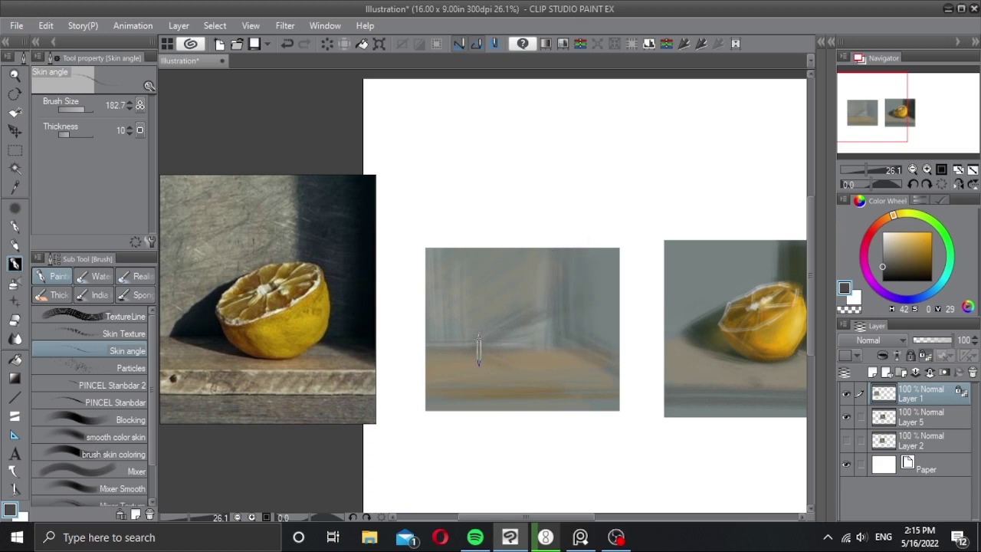
Step: Add a layer clipped to the background and paint the lemon's silhouette in orange (H 30, S 100, V 100) at brush size 124.7
left_click(871, 372)
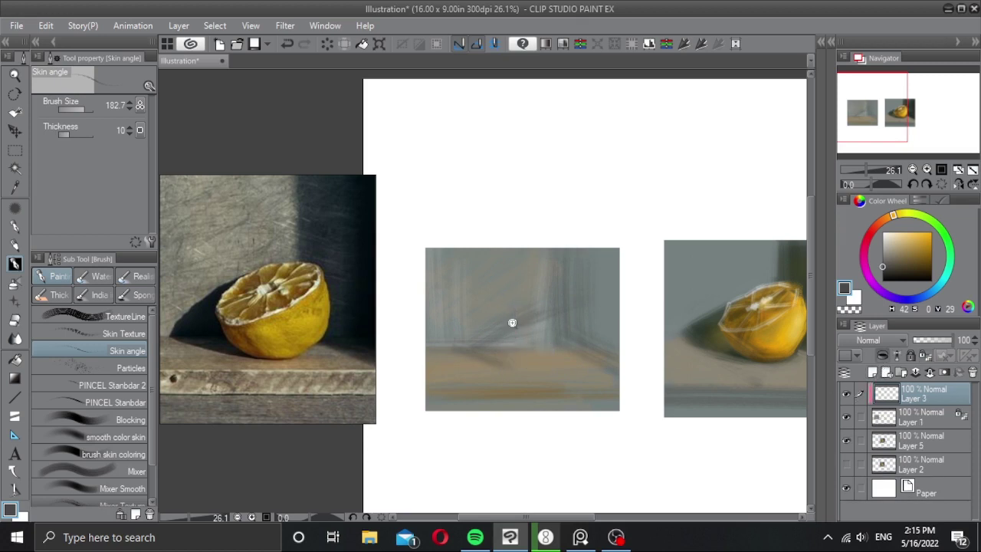
scroll(512, 323, "up", 1)
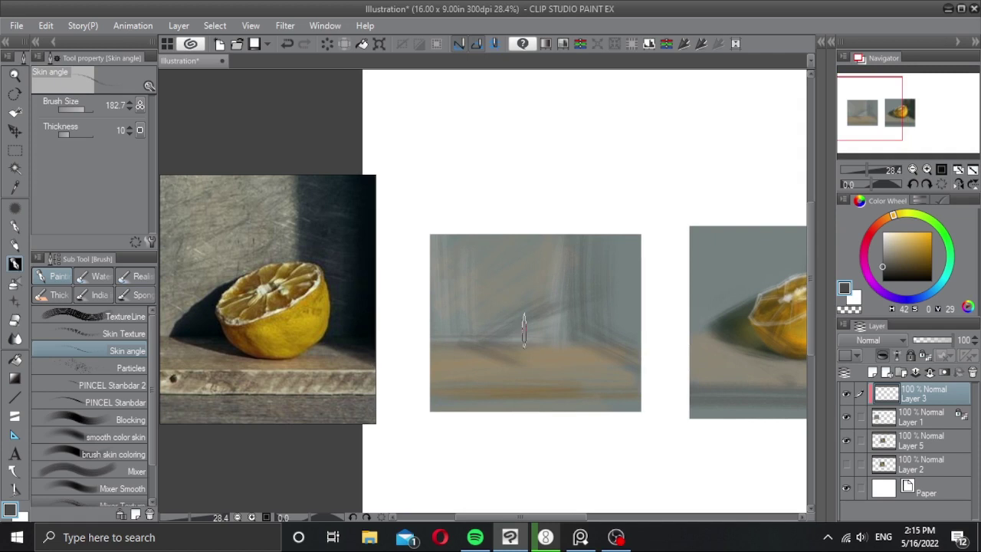
left_click_drag(597, 336, 574, 339)
left_click_drag(884, 222, 931, 231)
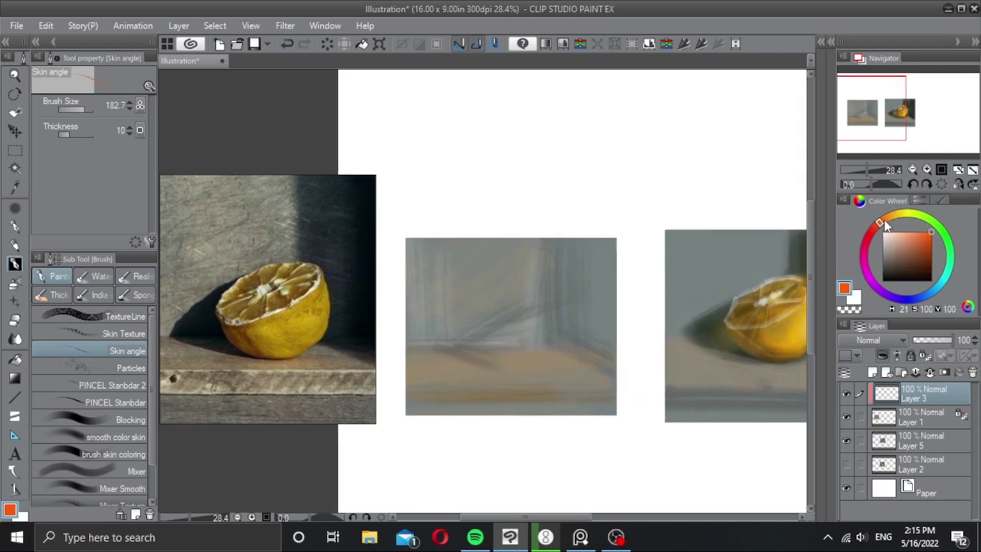
left_click(885, 222)
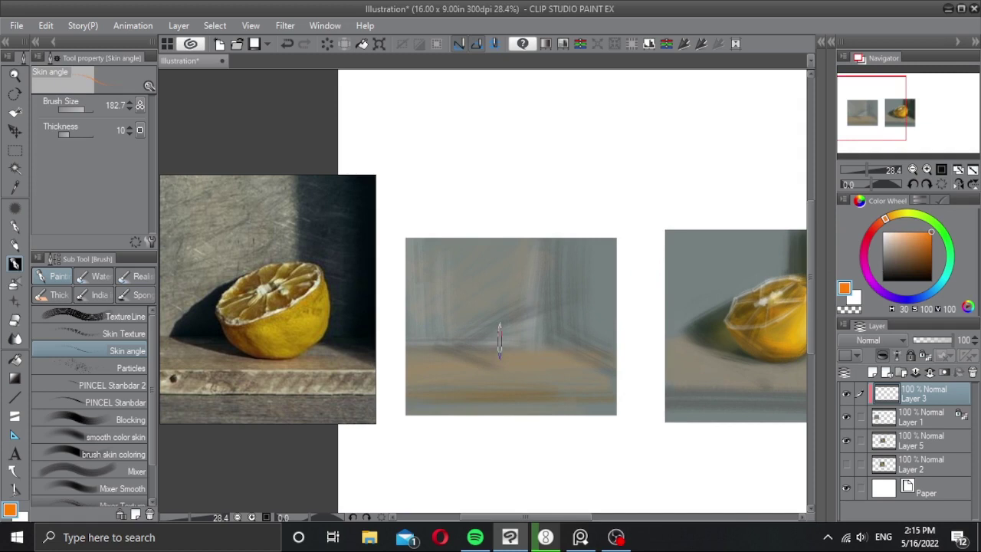
key("[")
mouse_move(525, 307)
left_mouse_down()
mouse_move(491, 335)
mouse_move(528, 321)
left_mouse_up()
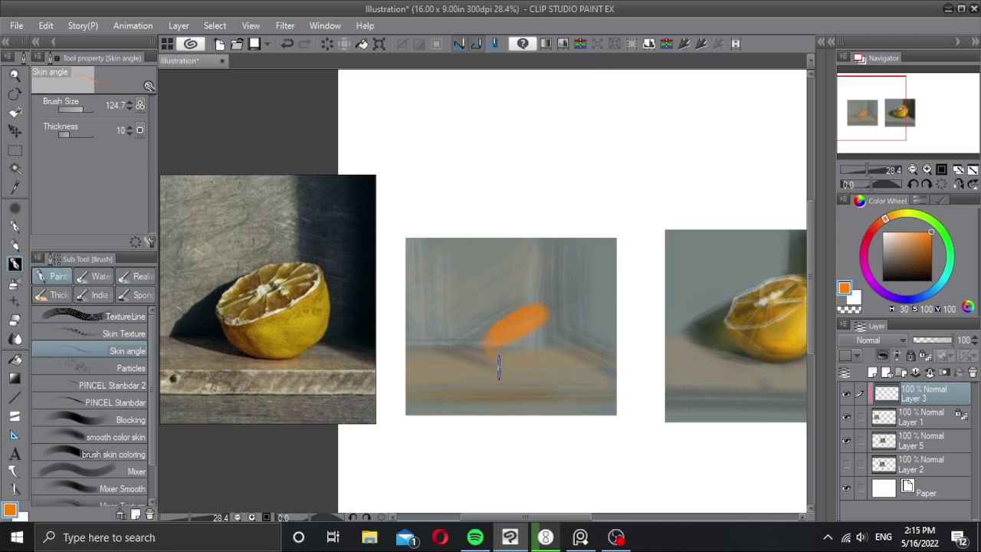
mouse_move(544, 350)
left_mouse_down()
mouse_move(517, 366)
mouse_move(495, 343)
left_mouse_up()
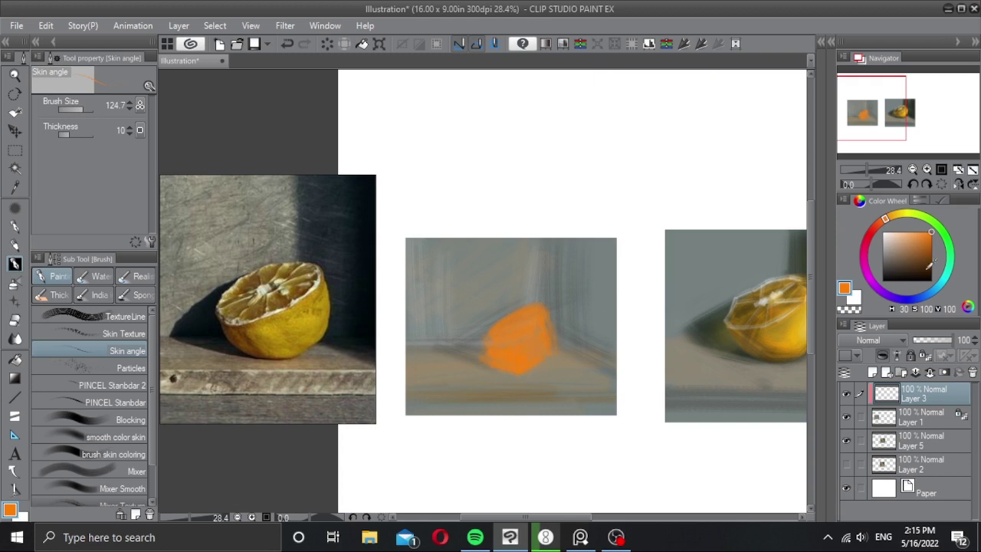
Step: Mix a dark red-brown (H 20, S 100, V 51) and paint the lemon's cut face, undoing unwanted strokes
left_click(931, 256)
left_click_drag(884, 220, 879, 223)
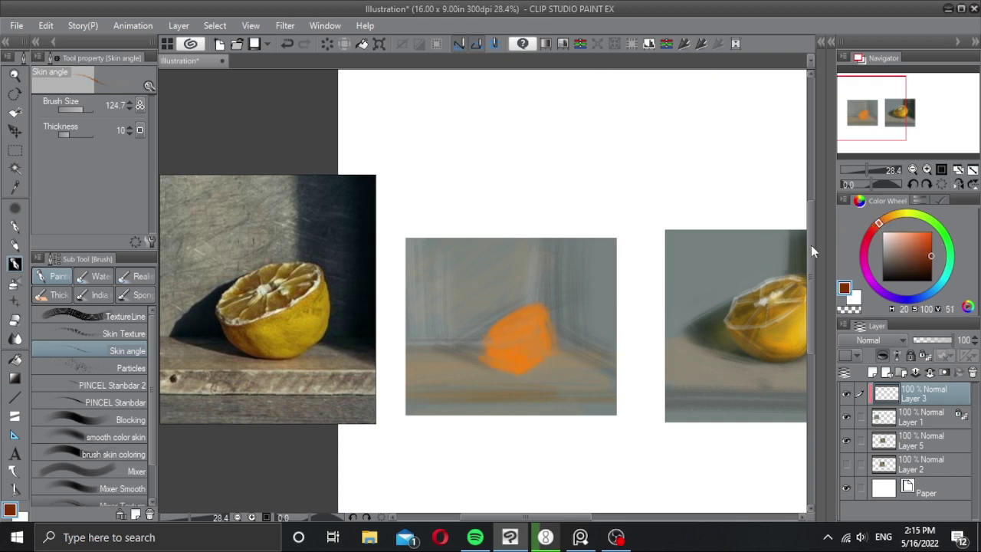
key("ctrl+z")
mouse_move(485, 338)
left_mouse_down()
mouse_move(518, 326)
mouse_move(516, 317)
mouse_move(538, 320)
left_mouse_up()
key("ctrl+z")
key("ctrl+z")
left_click_drag(494, 334, 530, 315)
left_click_drag(489, 344, 544, 306)
mouse_move(482, 344)
left_mouse_down()
mouse_move(541, 325)
mouse_move(538, 350)
mouse_move(527, 346)
mouse_move(565, 344)
left_mouse_up()
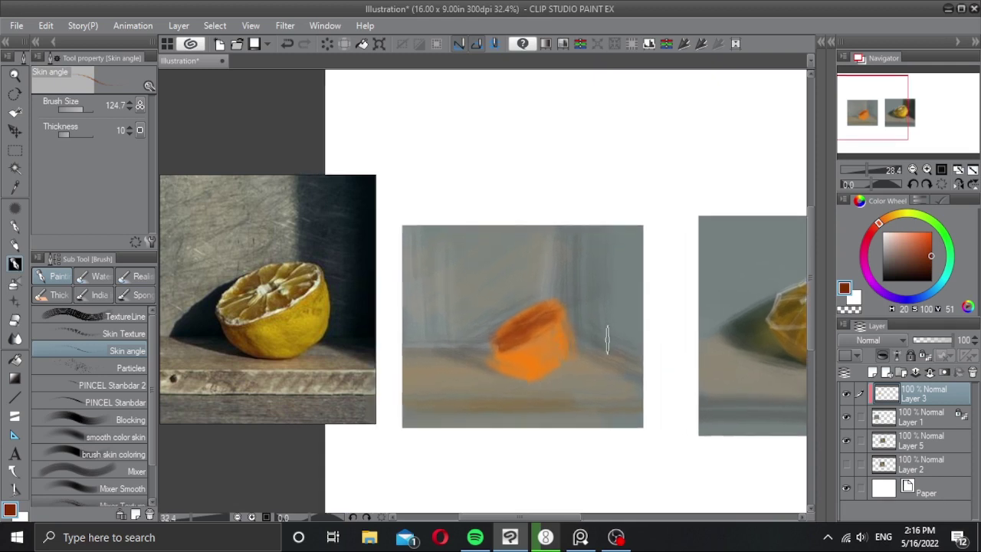
Step: Draw the cut face's rim and segment lines in white at brush size 17.1
left_click_drag(892, 236, 881, 232)
mouse_move(564, 308)
left_mouse_down()
mouse_move(535, 307)
mouse_move(498, 335)
left_mouse_up()
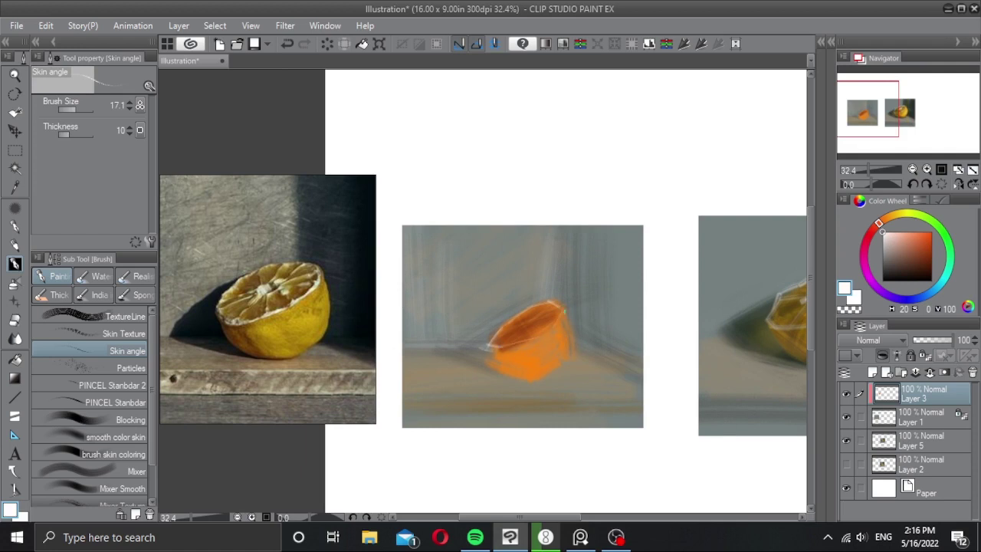
mouse_move(523, 346)
left_mouse_down()
mouse_move(538, 316)
mouse_move(525, 351)
mouse_move(541, 324)
left_mouse_up()
Step: Refine the lemon's cut face and body at brush size 65.3 using sampled oranges and an ochre (H 38, S 85, V 69)
left_click(533, 308, "alt")
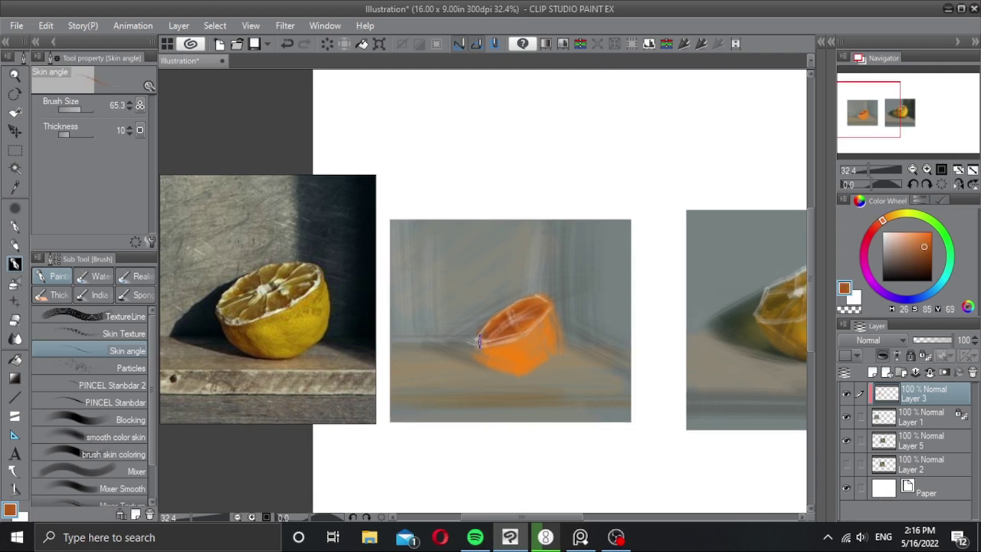
mouse_move(883, 232)
left_mouse_down()
mouse_move(894, 216)
mouse_move(922, 218)
mouse_move(891, 218)
left_mouse_up()
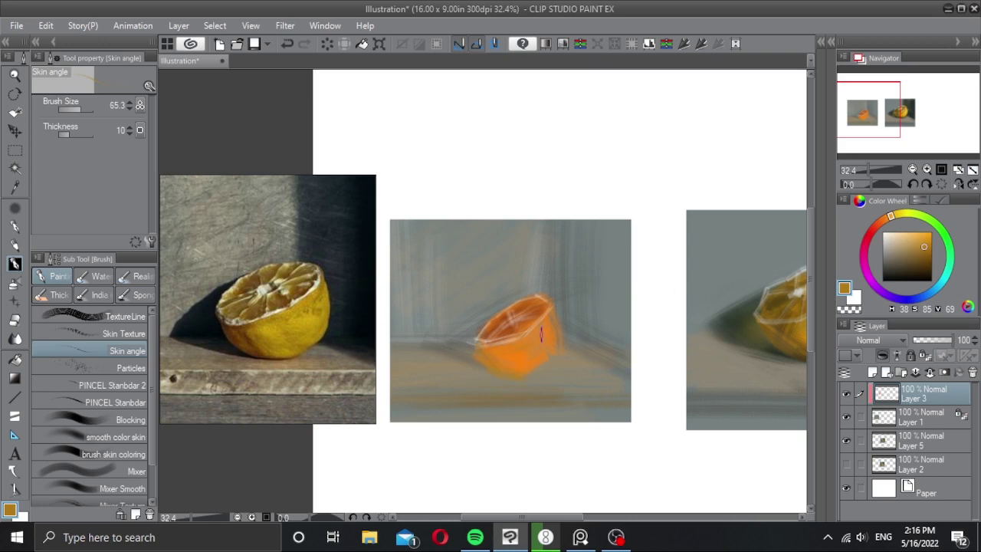
left_click(519, 358, "alt")
left_click(897, 218)
left_click_drag(920, 235, 932, 218)
left_click(545, 334, "alt")
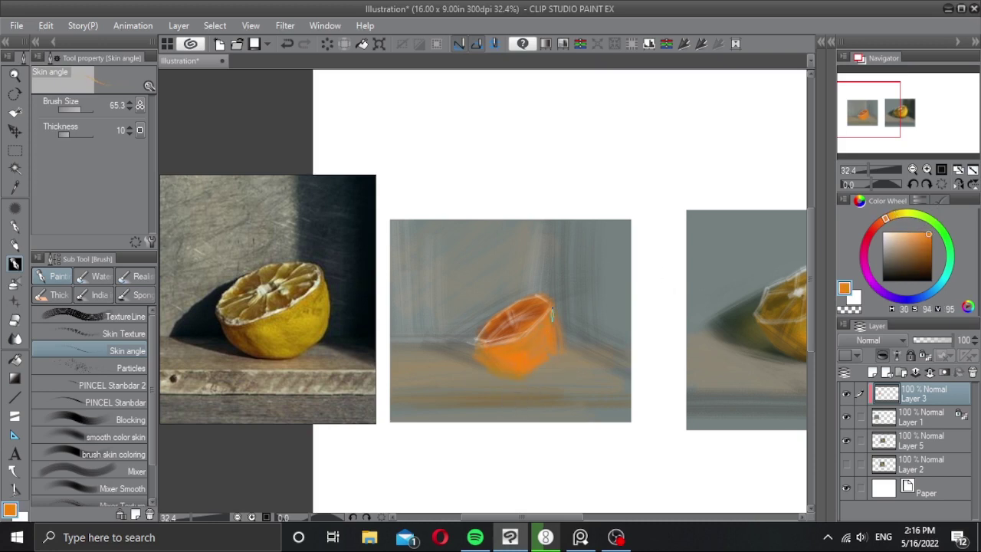
Step: Mix a bright yellow (H 52, S 100, V 100), paint it along the lemon's lit side, and enlarge the brush to 97.9
left_click(910, 217)
left_click(930, 233)
left_click(901, 215)
left_click_drag(555, 322, 559, 342)
key("ctrl+z")
key("]")
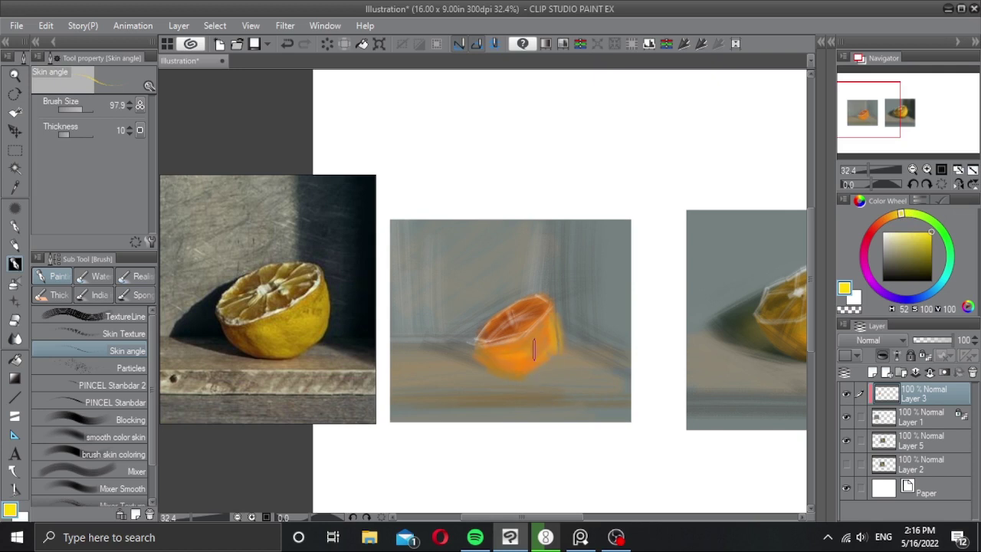
Step: Blend sampled orange-yellows, including H 39, S 94, V 95, into the lemon's lower body and duplicate Layer 3
left_click(507, 368, "alt")
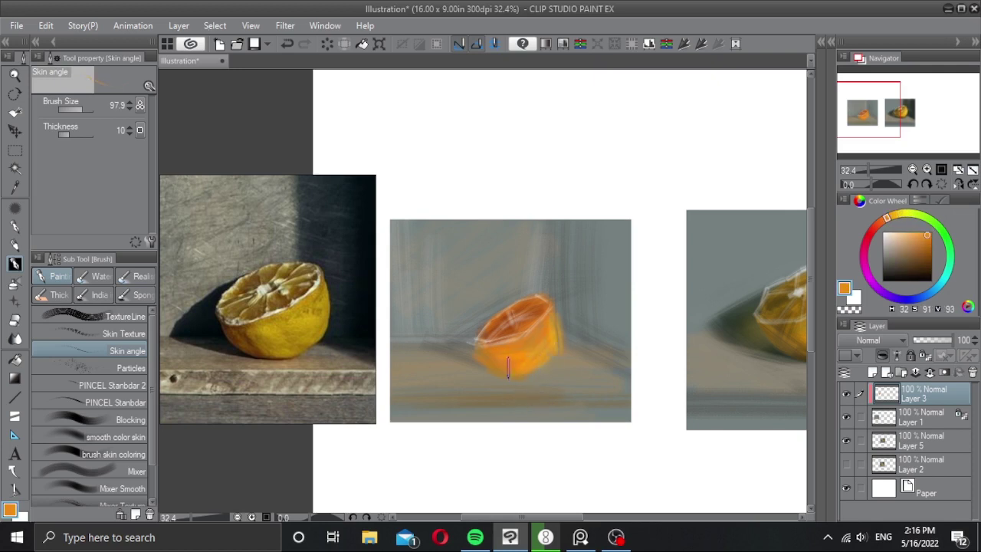
left_click(543, 369, "alt")
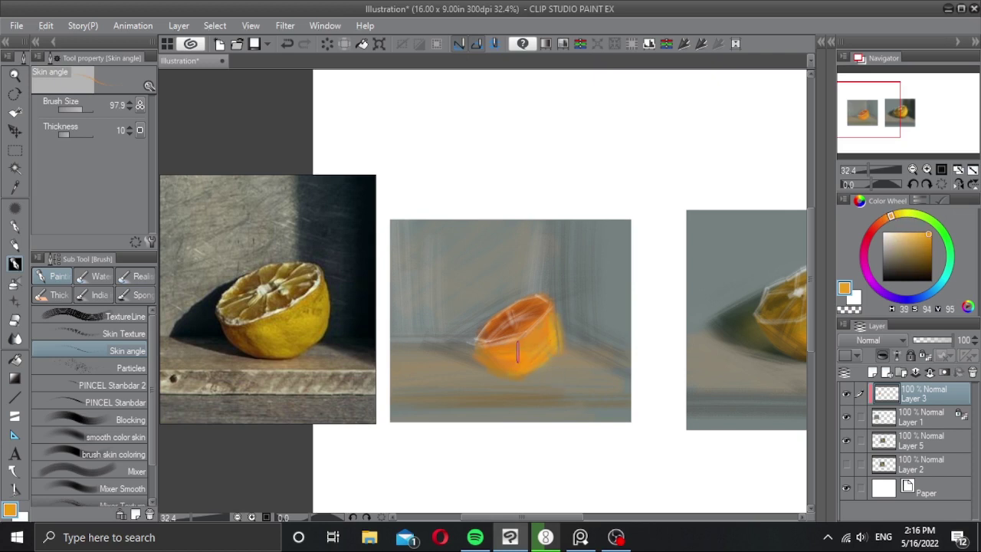
left_click_drag(546, 355, 538, 365)
left_click_drag(884, 392, 872, 372)
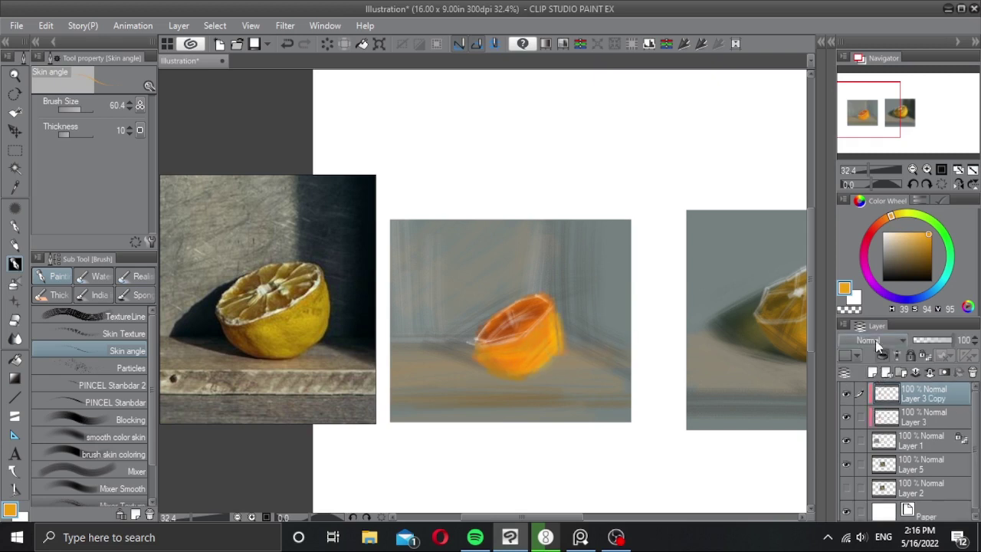
Step: Darken Layer 3 Copy with Level Correction, hide it with a mask, and reveal the darker tone on parts of the lemon using the smooth color skin brush
left_click(649, 44)
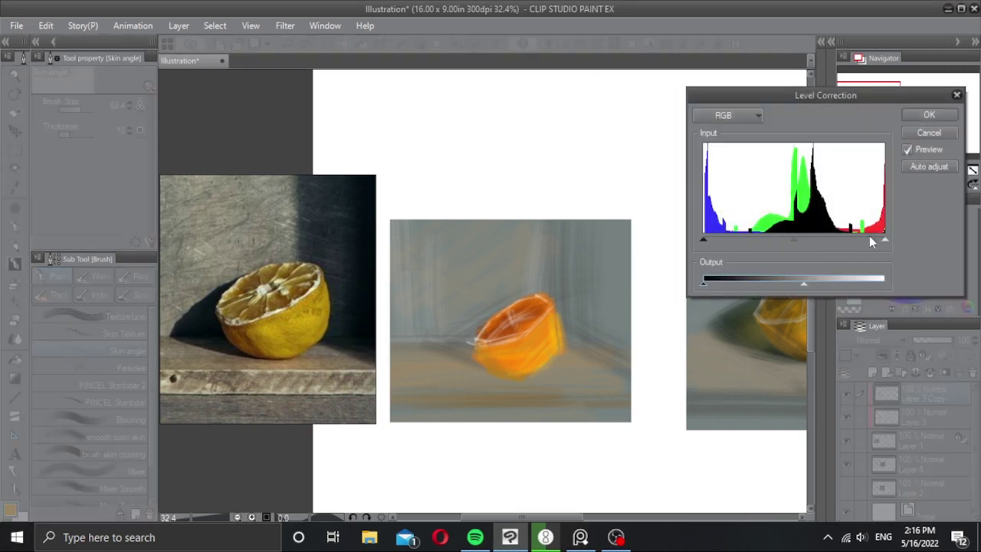
left_click(929, 115)
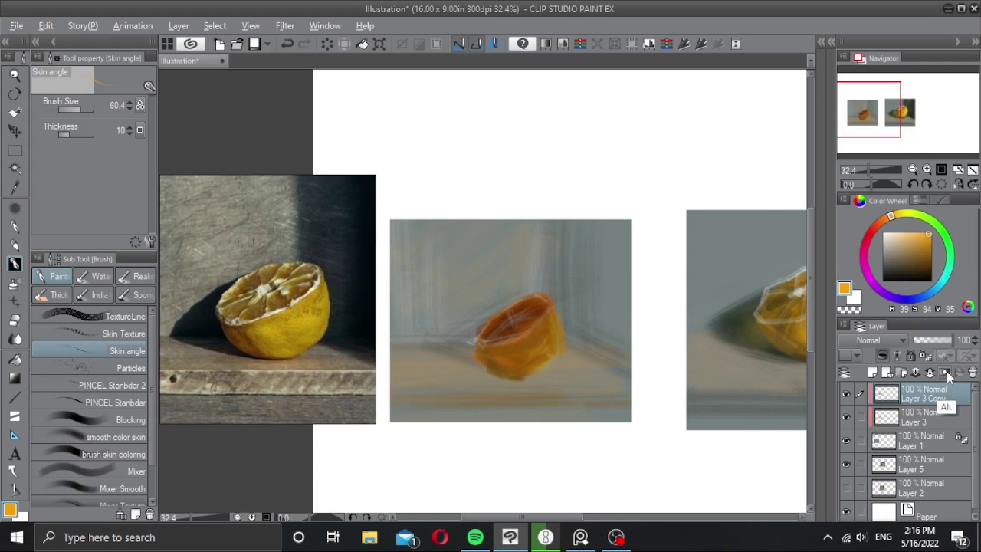
left_click(947, 373, "alt")
left_click(99, 437)
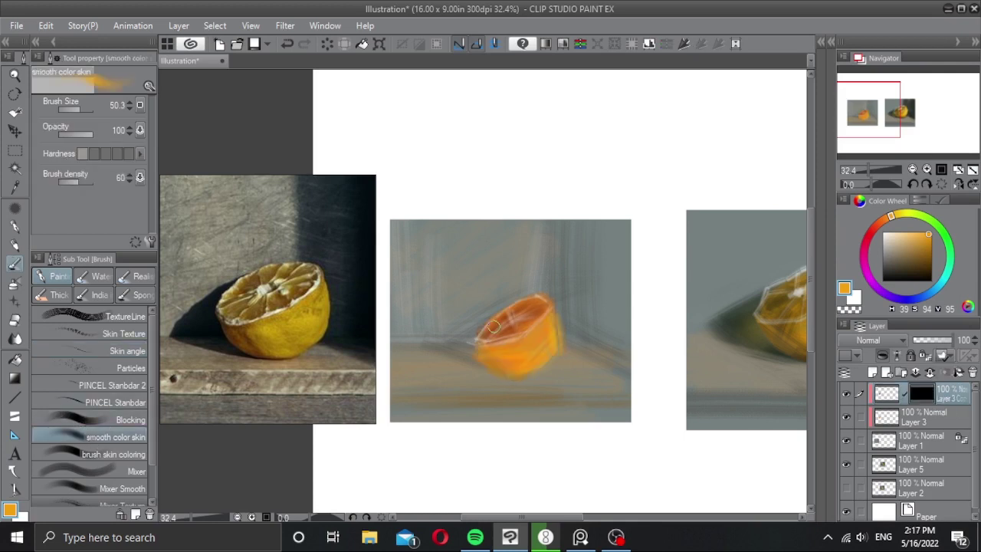
mouse_move(479, 354)
left_mouse_down()
mouse_move(501, 352)
mouse_move(503, 365)
left_mouse_up()
mouse_move(463, 332)
left_mouse_down()
mouse_move(513, 366)
mouse_move(476, 334)
mouse_move(506, 318)
mouse_move(484, 383)
mouse_move(536, 310)
left_mouse_up()
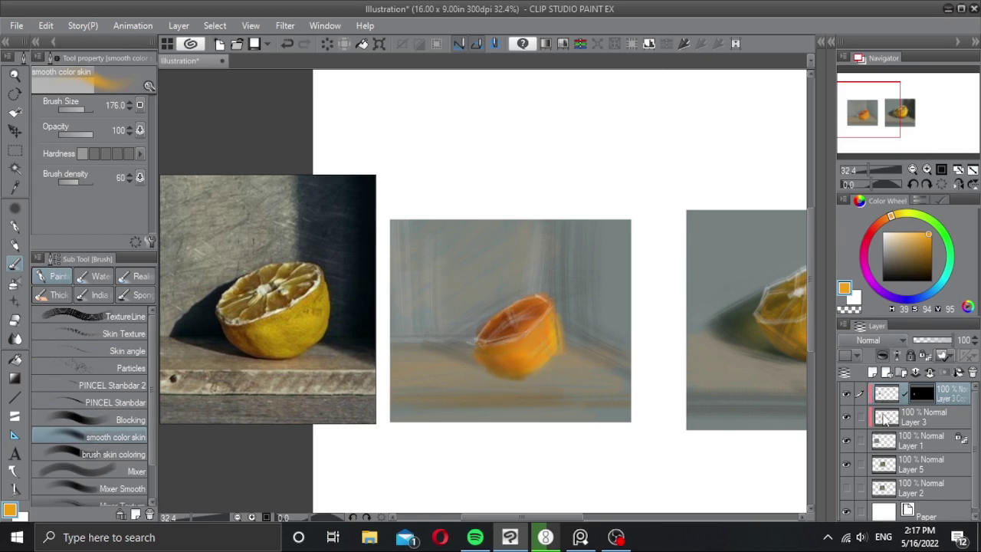
Step: Duplicate Layer 3, brighten the copy with Level Correction, hide it with a mask, and reveal the brighter tone along the lemon's lit side
left_click_drag(885, 420, 872, 373)
left_click(648, 44)
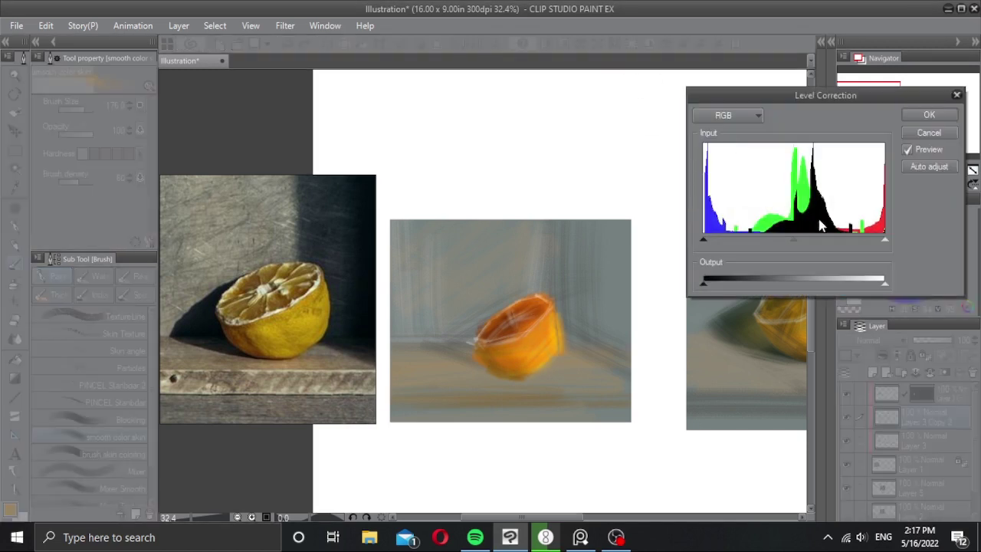
left_click_drag(878, 242, 848, 239)
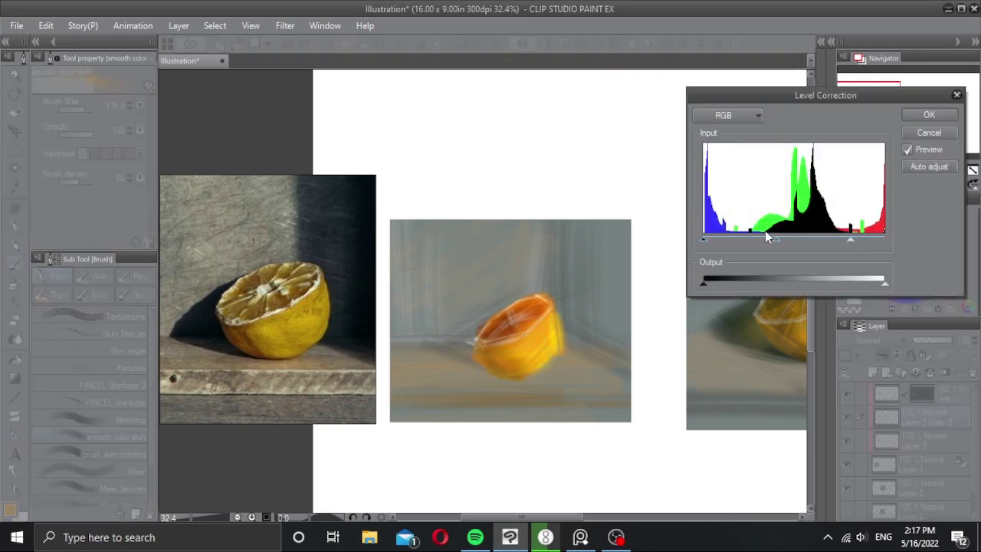
left_click_drag(848, 240, 829, 242)
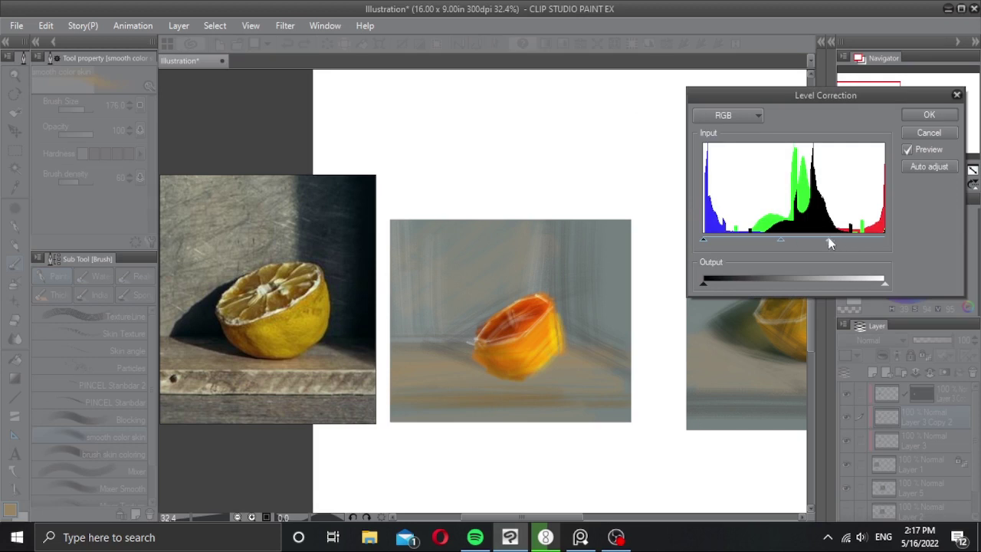
left_click(929, 114)
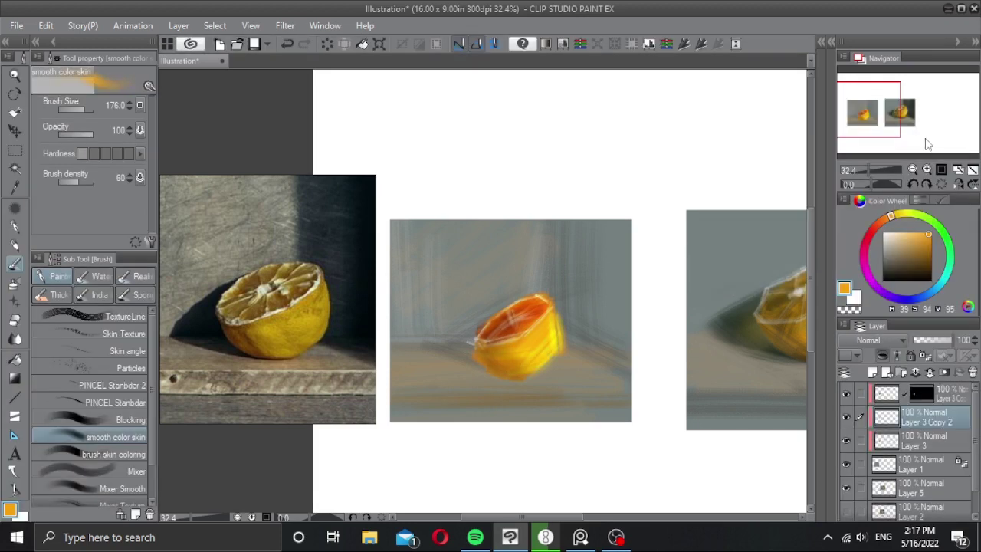
left_click(946, 373, "alt")
mouse_move(551, 331)
left_mouse_down()
mouse_move(532, 368)
mouse_move(540, 331)
mouse_move(525, 349)
mouse_move(541, 305)
mouse_move(496, 326)
mouse_move(576, 305)
left_mouse_up()
Step: Merge Layer 3 and its two masked copies into a single lemon layer
left_click(886, 393)
left_click(891, 441, "shift")
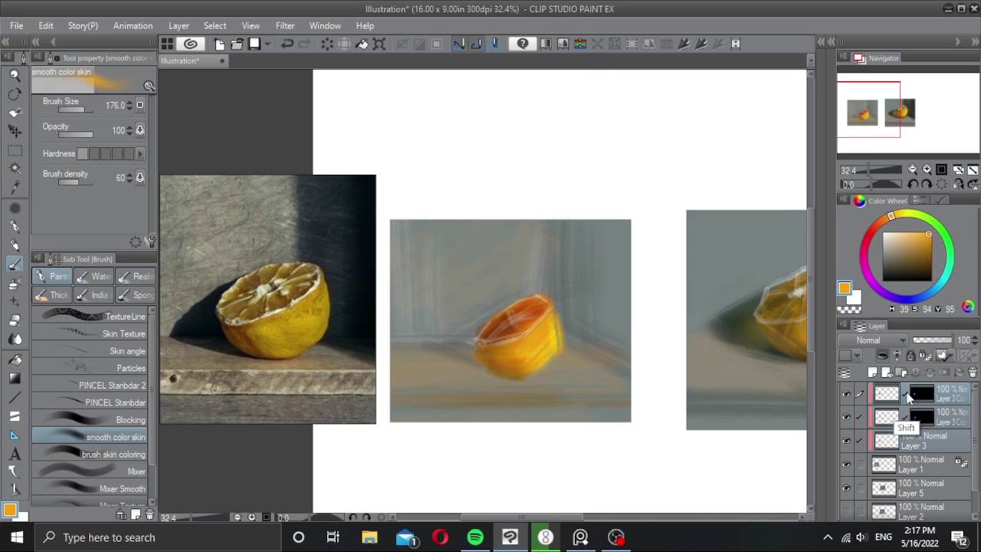
key("shift+alt+e")
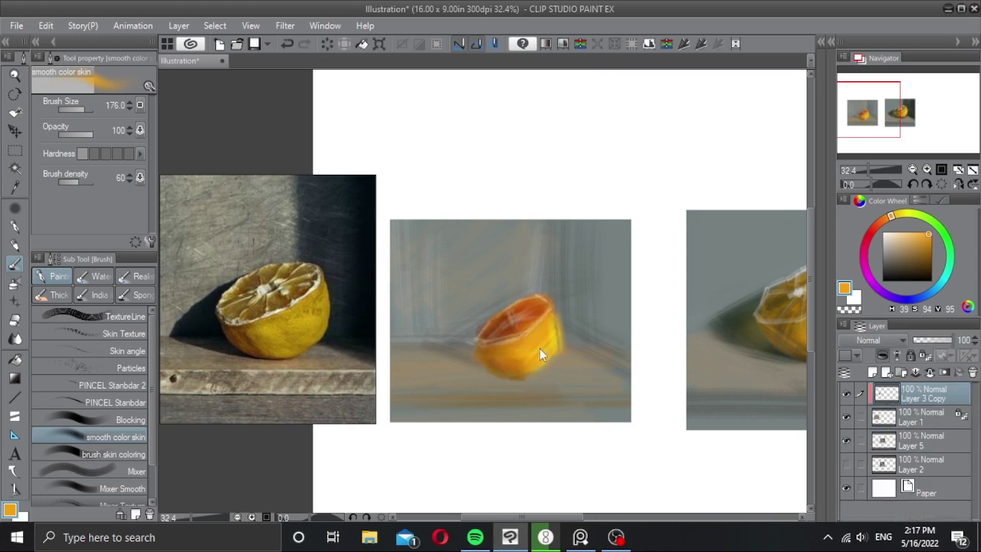
Step: Enlarge the lemon to 120%, rotate it slightly clockwise, and reposition it on the ledge with a free transform
key("ctrl+shift+t")
left_click_drag(465, 286, 444, 267)
left_click_drag(537, 344, 529, 355)
left_click_drag(613, 284, 615, 308)
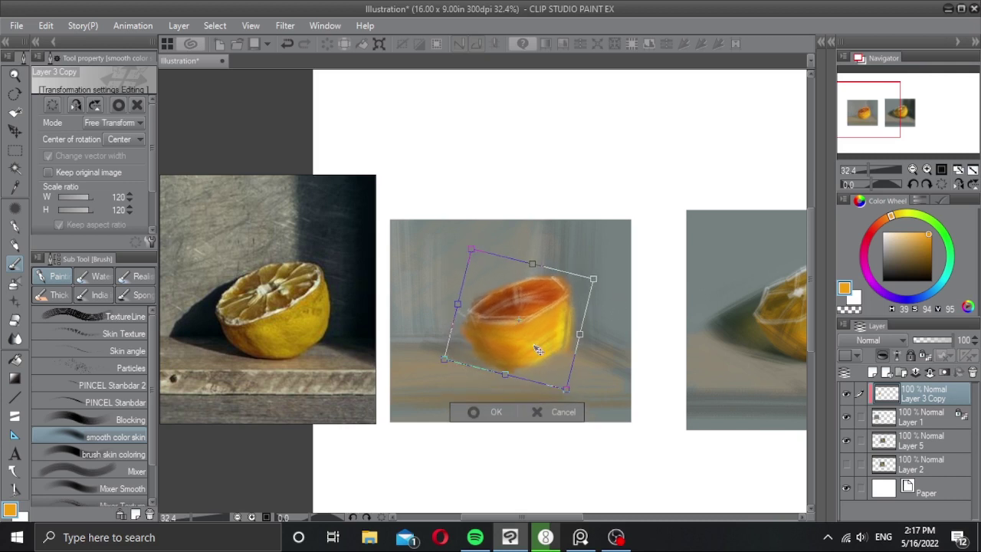
left_click(491, 411)
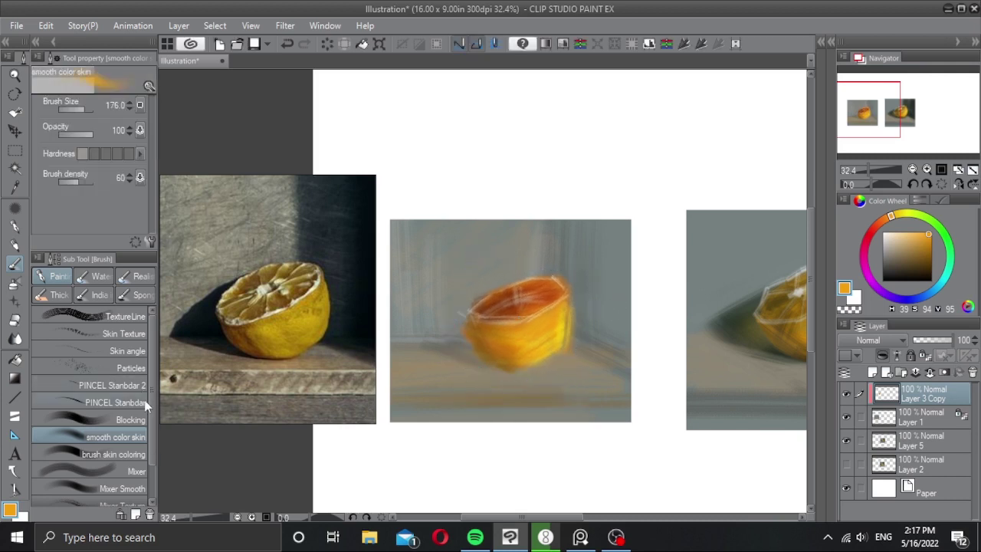
Step: Repaint the lemon's body with the Blocking brush at size 95.6, using sampled brown (H 33, S 89, V 63) and golden yellow (H 42, S 94, V 91)
left_click(107, 419)
left_click(485, 346, "alt")
left_click_drag(486, 344, 497, 346)
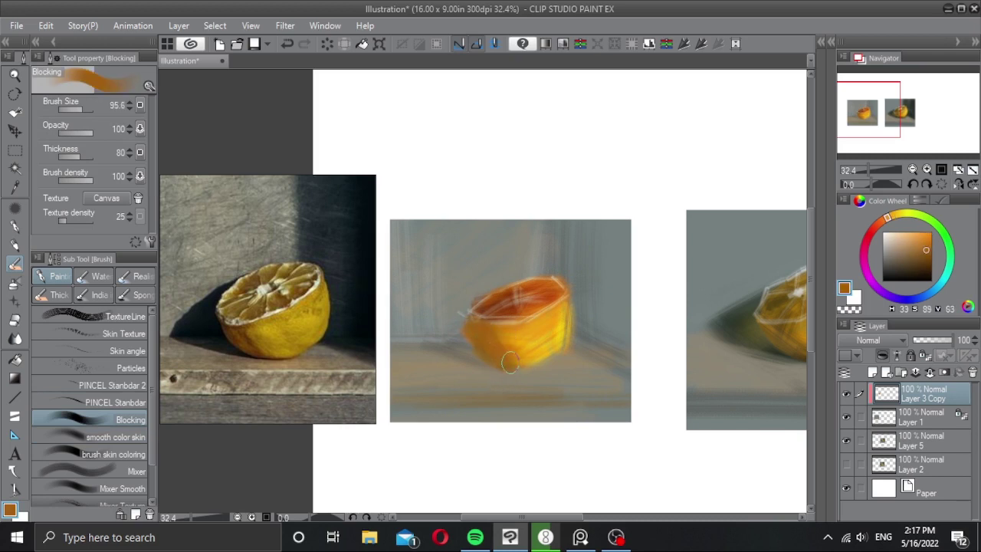
left_click(530, 346, "alt")
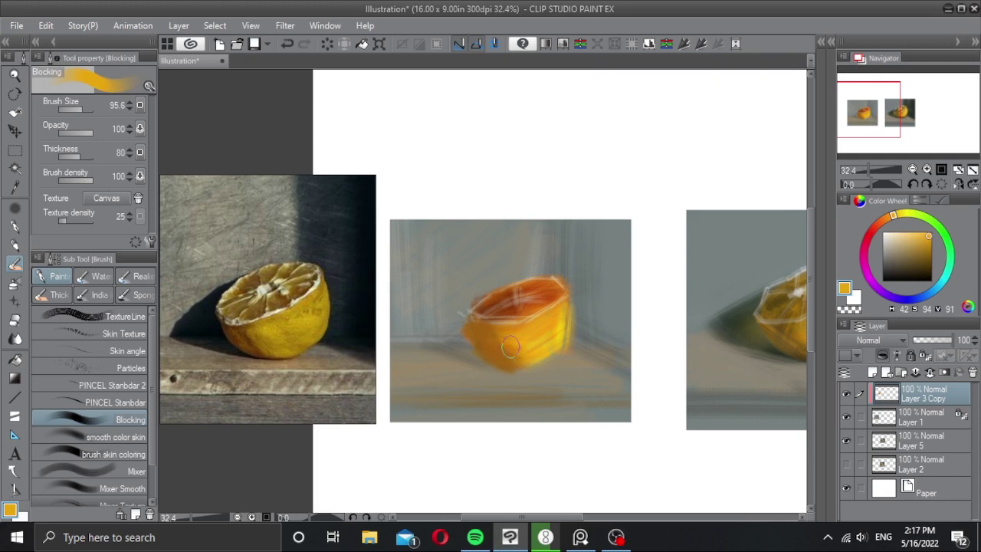
left_click_drag(517, 353, 560, 349)
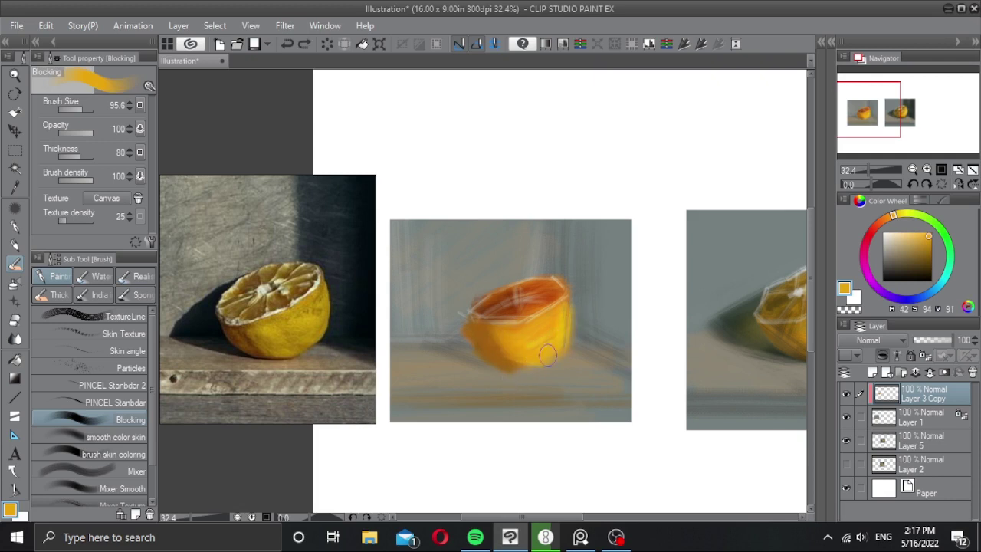
Step: Paint the lemon's cut face in muted reddish browns, mixing H 16, S 65, V 51 and then H 27, S 65, V 51
left_click(527, 301, "alt")
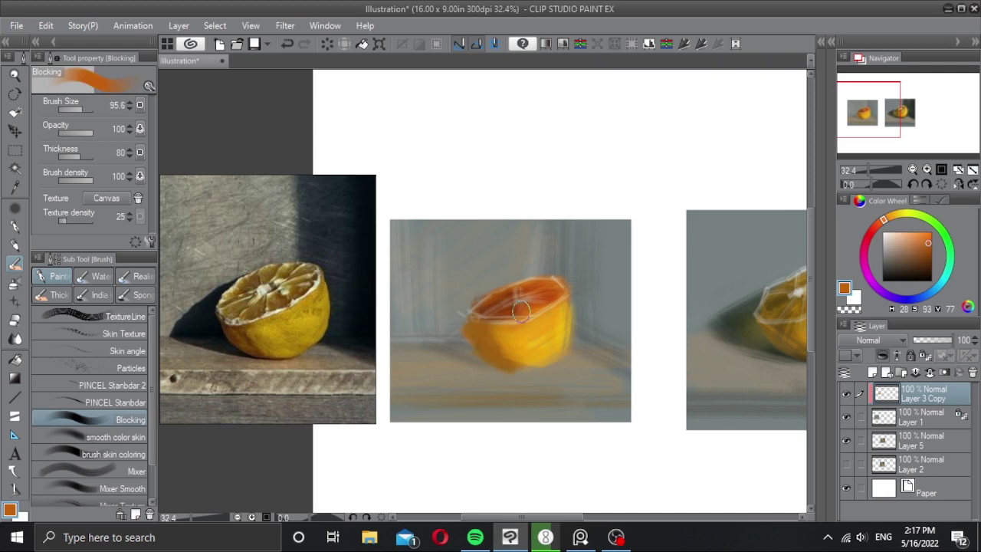
left_click_drag(926, 244, 914, 255)
left_click_drag(877, 226, 867, 229)
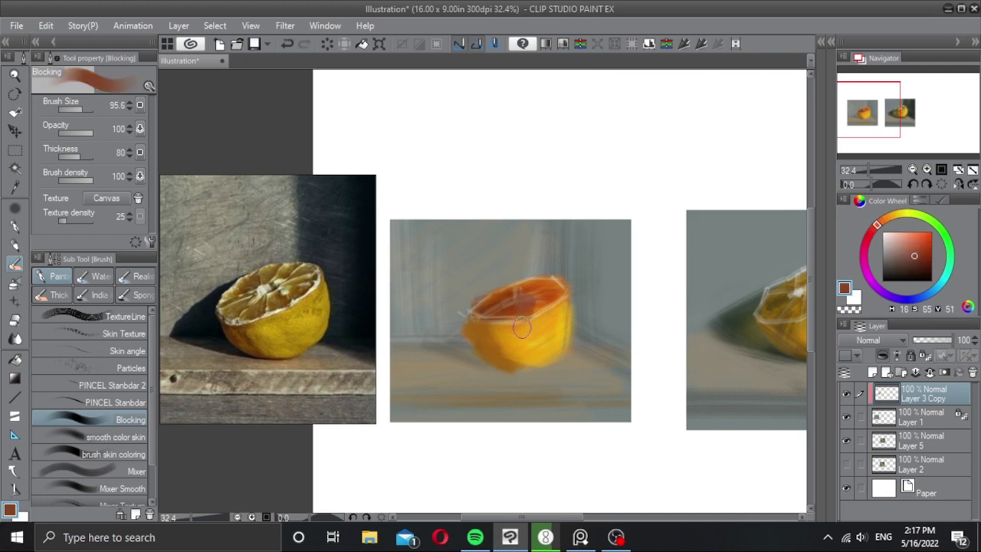
mouse_move(521, 311)
left_mouse_down()
mouse_move(495, 309)
mouse_move(497, 322)
mouse_move(506, 308)
mouse_move(474, 315)
mouse_move(535, 282)
mouse_move(555, 291)
mouse_move(534, 307)
left_mouse_up()
left_click(883, 220)
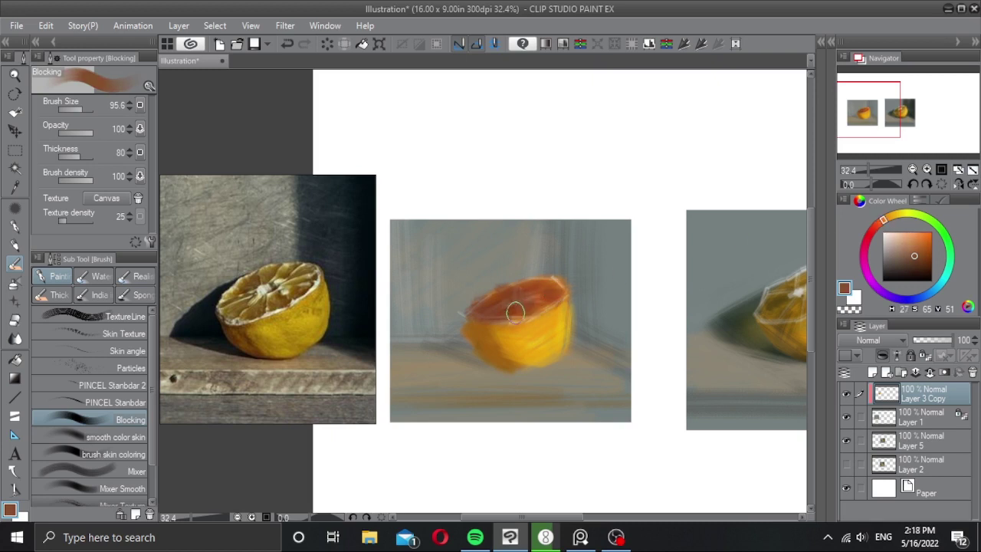
mouse_move(542, 284)
left_mouse_down()
mouse_move(553, 294)
mouse_move(532, 308)
mouse_move(503, 310)
mouse_move(524, 296)
mouse_move(482, 308)
left_mouse_up()
Step: Draw the cut face's centre, segment lines and rim in pale peach (H 27, S 24, V 100) and white with a brush size of about 20
left_click(894, 232)
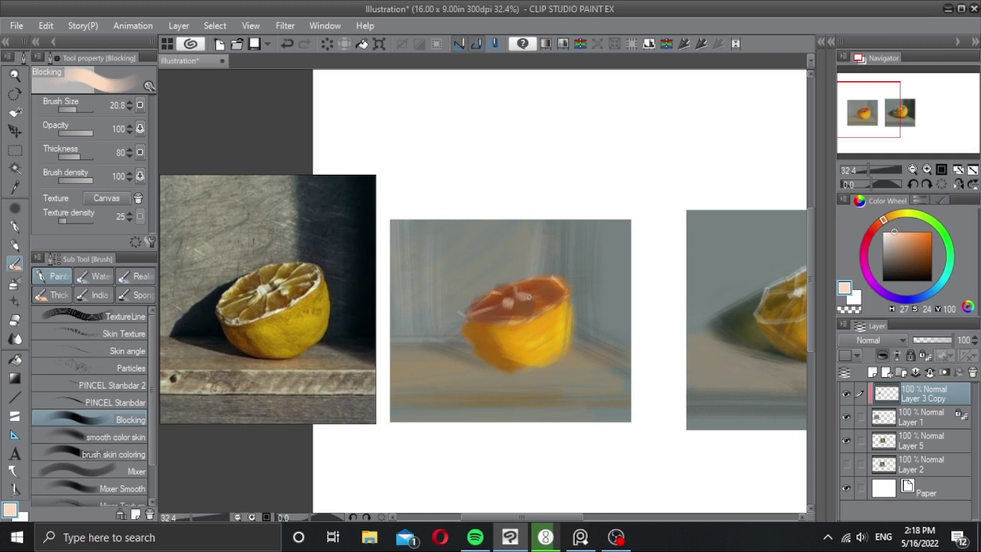
key("ctrl+z")
mouse_move(509, 305)
left_mouse_down()
mouse_move(508, 319)
mouse_move(557, 289)
left_mouse_up()
left_click_drag(478, 318, 466, 313)
left_click(884, 230)
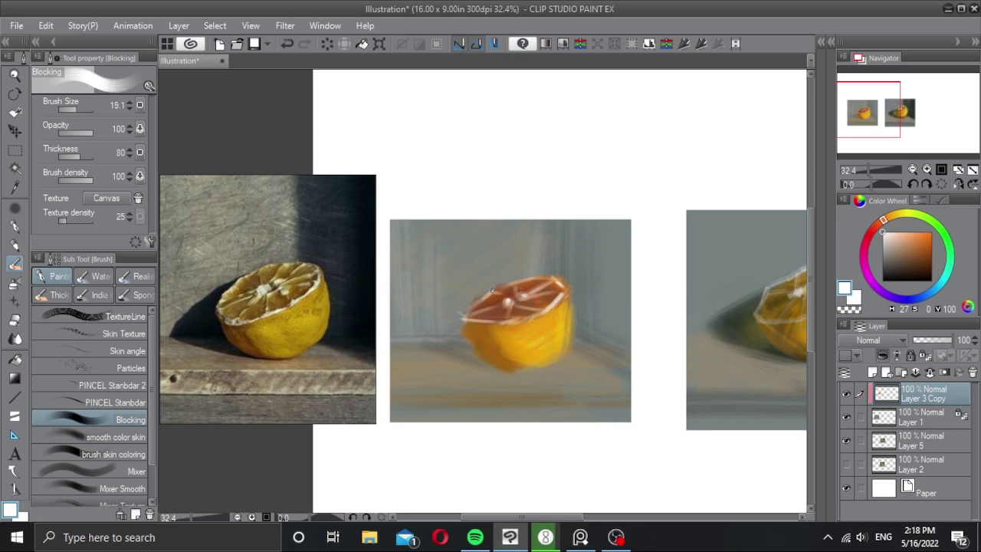
Step: Paint a white highlight down the lemon's lit edge at brush size 81.9, undoing the first stroke
mouse_move(556, 315)
left_mouse_down()
mouse_move(563, 329)
mouse_move(546, 353)
left_mouse_up()
key("ctrl+z")
left_click_drag(570, 299, 561, 350)
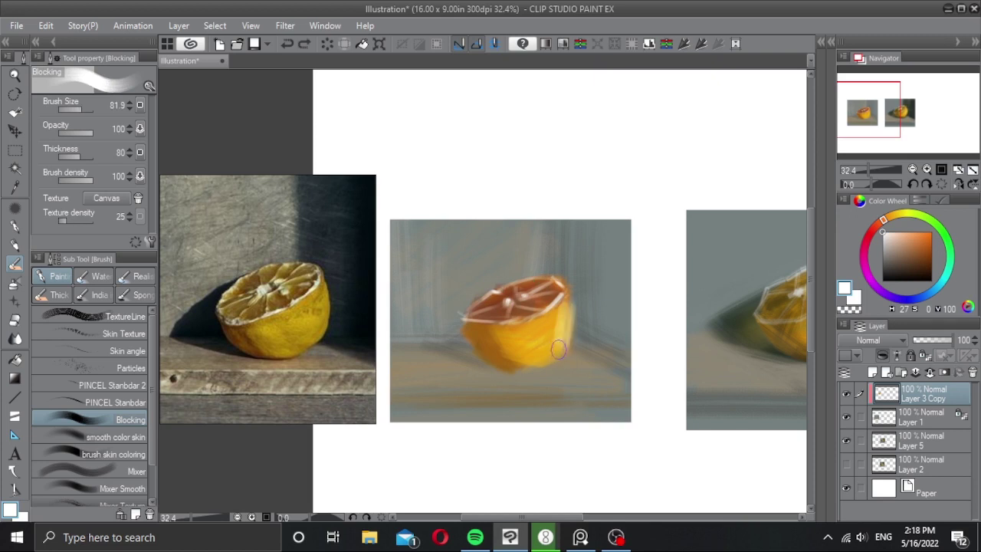
key("alt")
Step: Add a layer directly above Layer 1, mix a dark reddish brown (H 18, S 79, V 45), and set the layer's blending mode to Multiply
left_click(885, 412)
left_click(872, 373)
left_click_drag(589, 356, 600, 354)
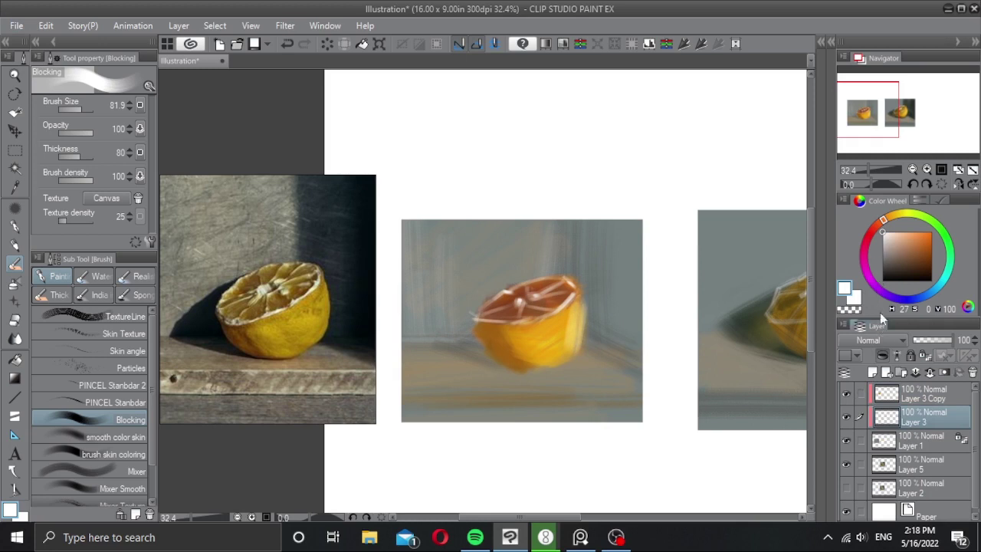
left_click_drag(887, 221, 881, 230)
left_click_drag(923, 266, 920, 259)
left_click(868, 339)
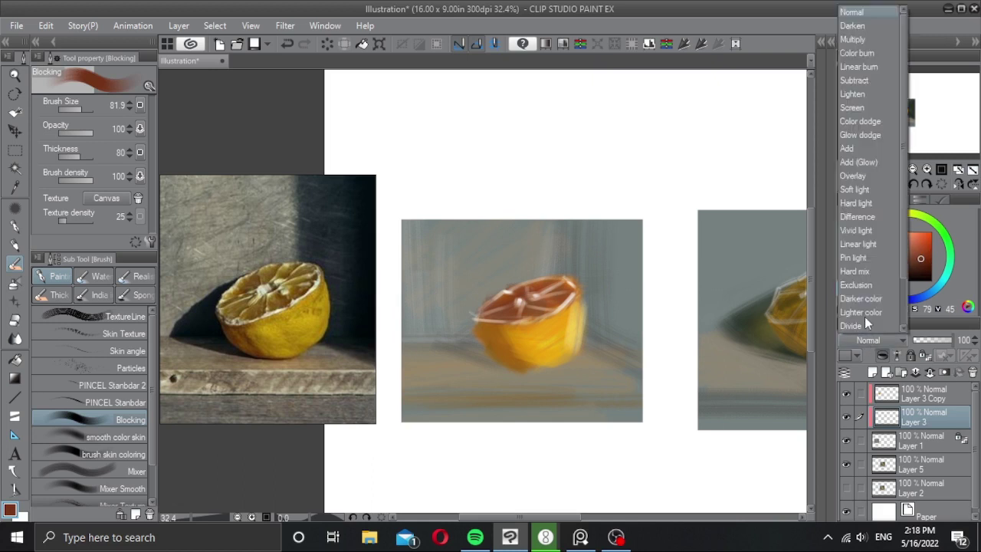
left_click(845, 40)
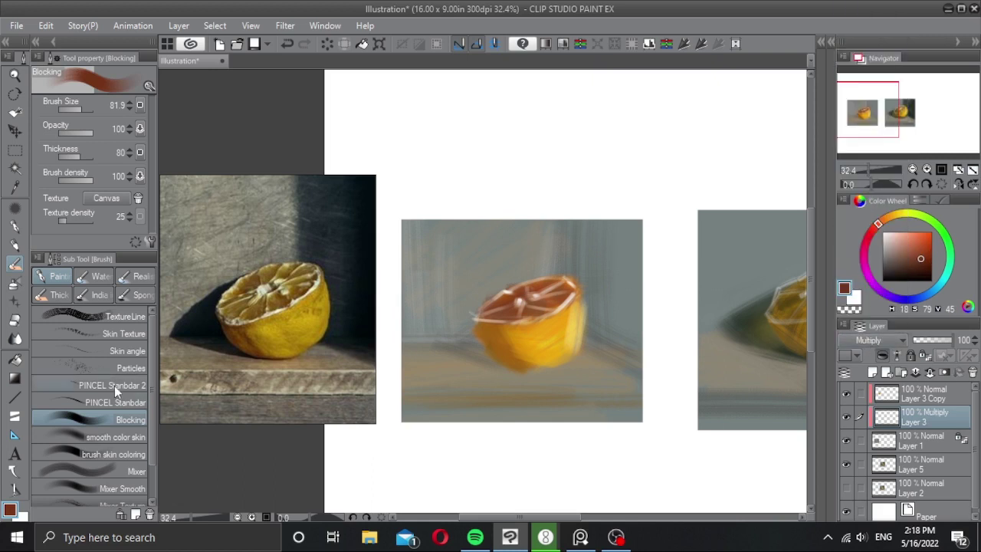
Step: Paint the lemon's cast shadow stretching away from its shaded side with the Skin angle brush at size 60.4
left_click(124, 350)
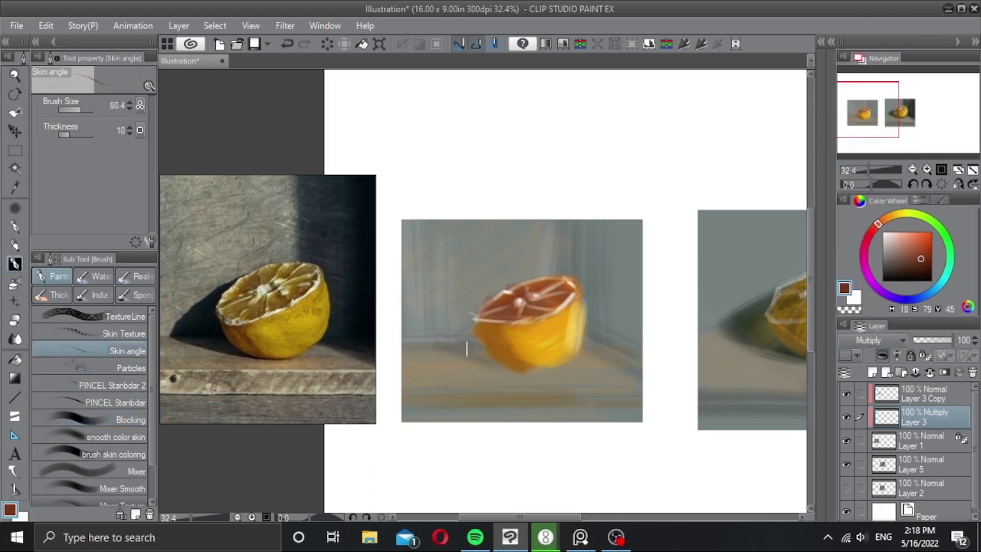
left_click_drag(420, 338, 520, 380)
key("ctrl+z")
mouse_move(433, 337)
left_mouse_down()
mouse_move(534, 370)
mouse_move(460, 347)
mouse_move(525, 370)
left_mouse_up()
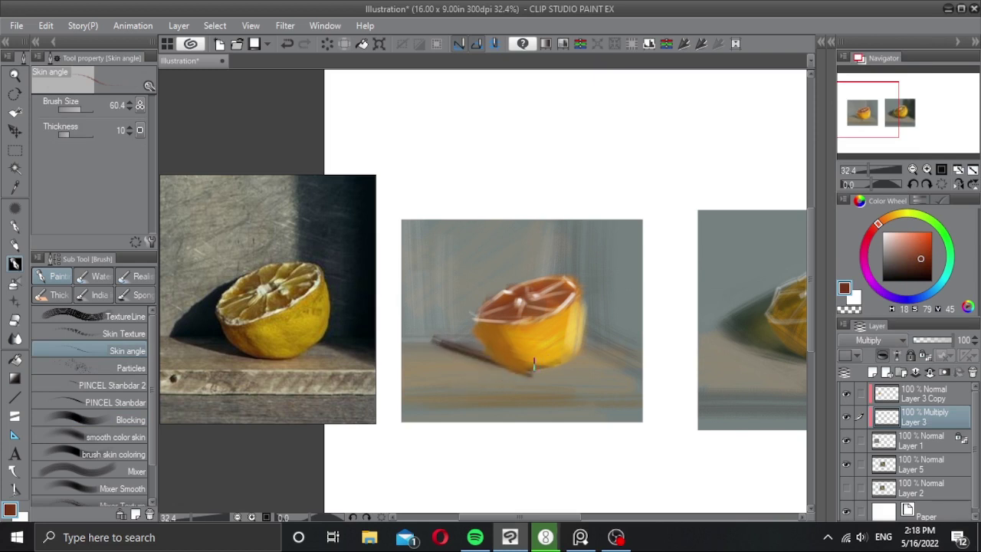
mouse_move(435, 337)
left_mouse_down()
mouse_move(504, 338)
mouse_move(465, 340)
mouse_move(499, 339)
mouse_move(477, 304)
mouse_move(442, 337)
mouse_move(500, 298)
mouse_move(439, 330)
mouse_move(478, 311)
left_mouse_up()
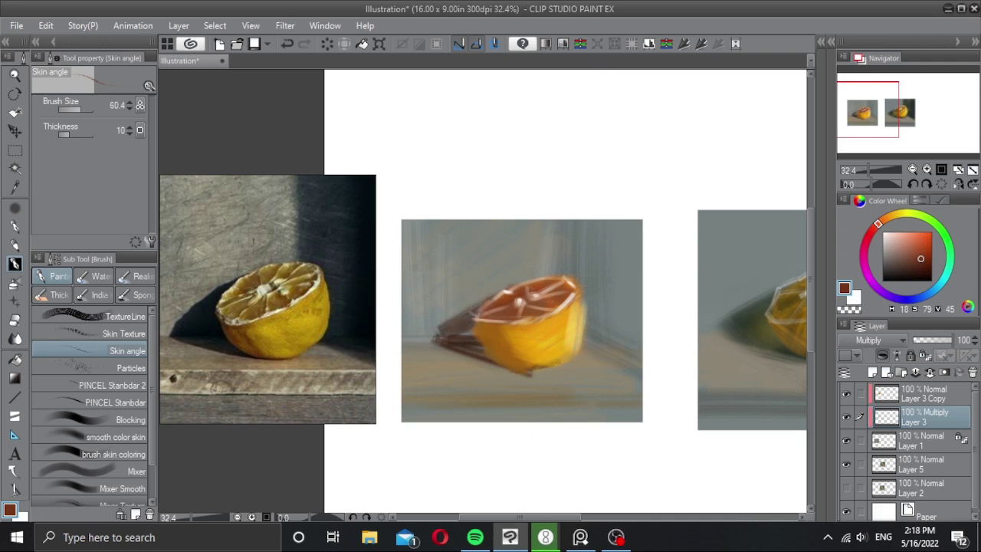
Step: Paint the dark wall shadow behind the lemon's lit side, enlarging the brush to 91.2, and add the contact shadow beneath the lemon
left_click_drag(568, 211, 564, 274)
left_click_drag(560, 218, 558, 280)
mouse_move(591, 316)
left_mouse_down()
mouse_move(602, 316)
mouse_move(643, 372)
left_mouse_up()
left_click_drag(584, 335, 654, 375)
mouse_move(576, 221)
left_mouse_down()
mouse_move(584, 322)
mouse_move(599, 229)
mouse_move(636, 337)
mouse_move(610, 343)
mouse_move(659, 339)
mouse_move(628, 355)
mouse_move(630, 367)
left_mouse_up()
mouse_move(633, 207)
left_mouse_down()
mouse_move(635, 317)
mouse_move(627, 299)
left_mouse_up()
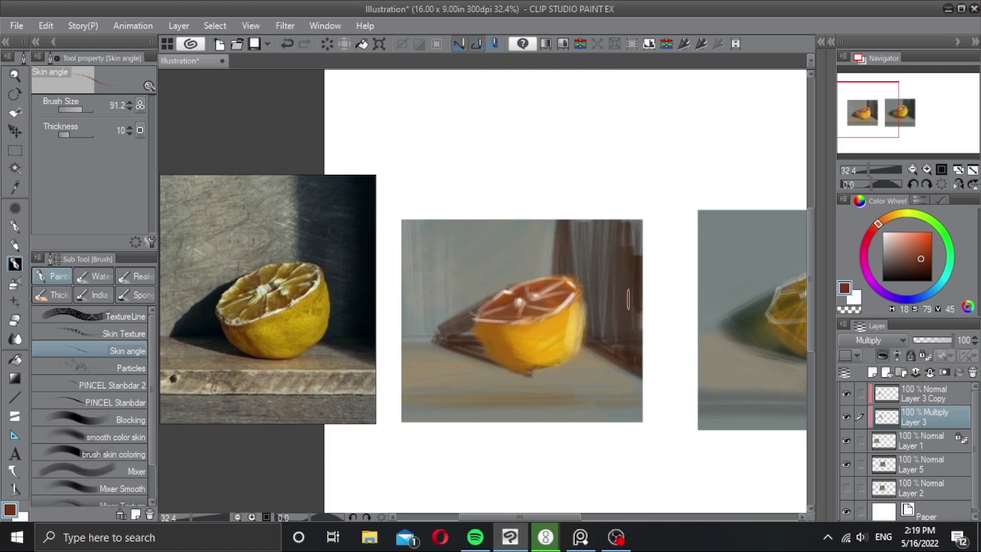
left_click_drag(583, 344, 635, 370)
mouse_move(528, 369)
left_mouse_down()
mouse_move(574, 362)
mouse_move(565, 358)
left_mouse_up()
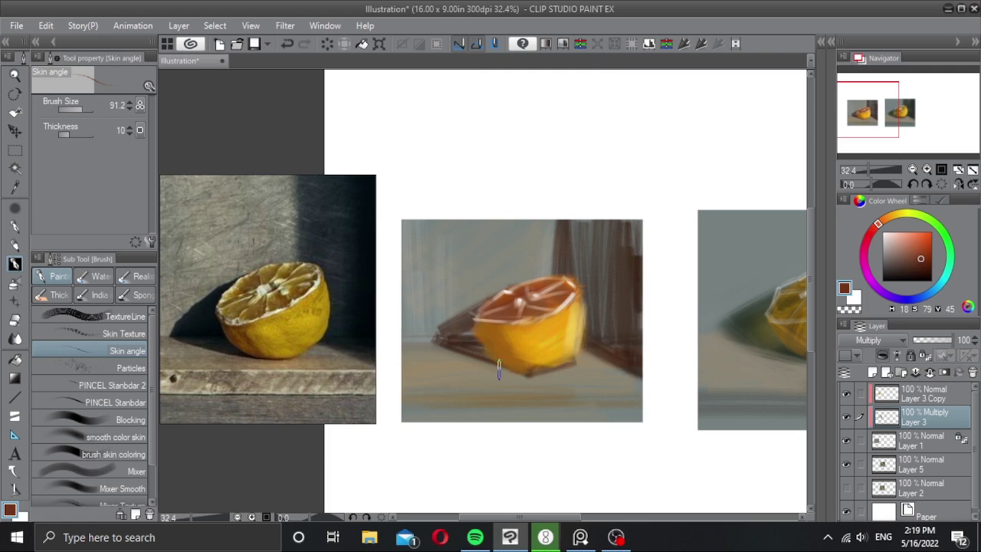
Step: Merge the lemon, Multiply shadow and Layer 1 background layers, check the result by toggling its visibility, and sample a brown (H 21, S 68, V 52)
left_click(436, 399, "alt")
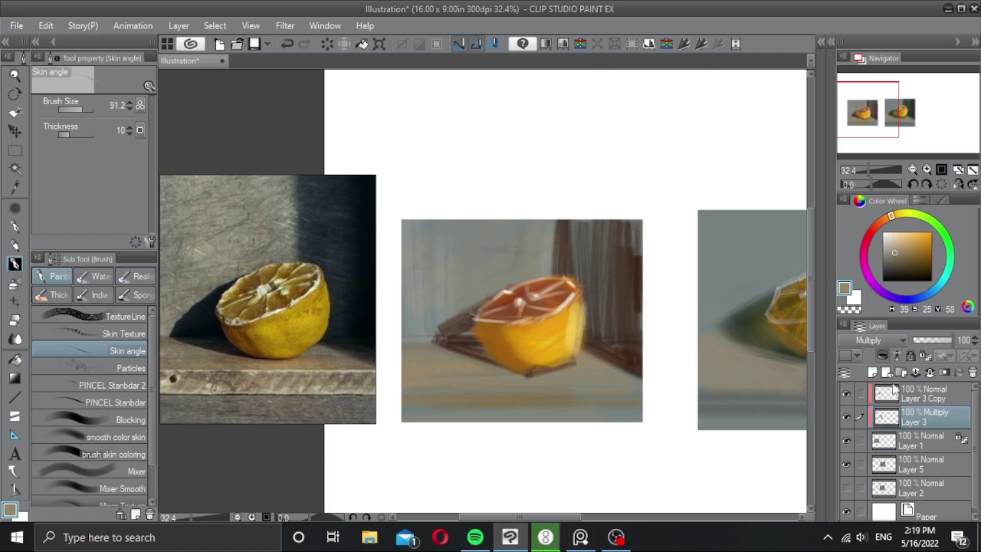
left_click(919, 397)
left_click(906, 438, "shift")
key("shift+alt+e")
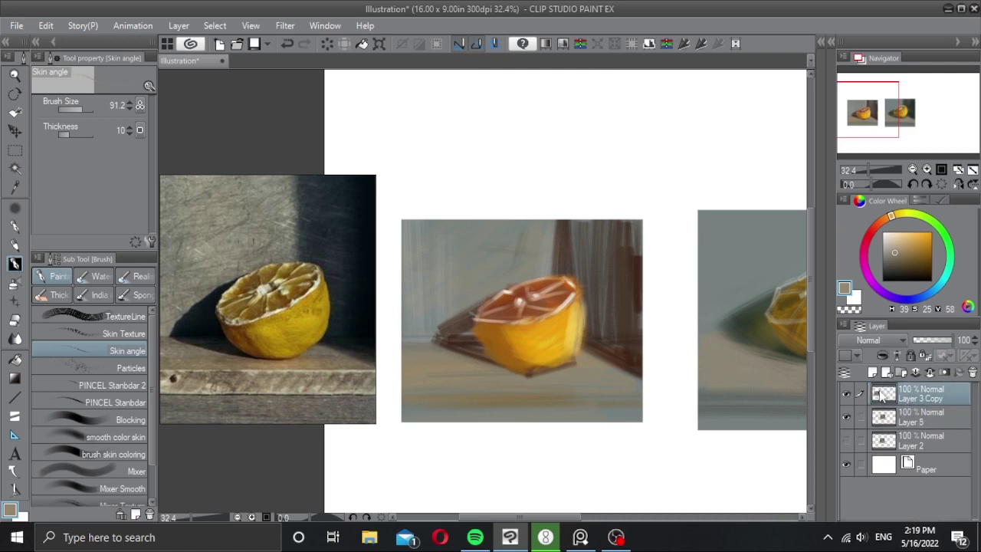
left_click(848, 393)
left_click(848, 393)
left_click(498, 345, "alt")
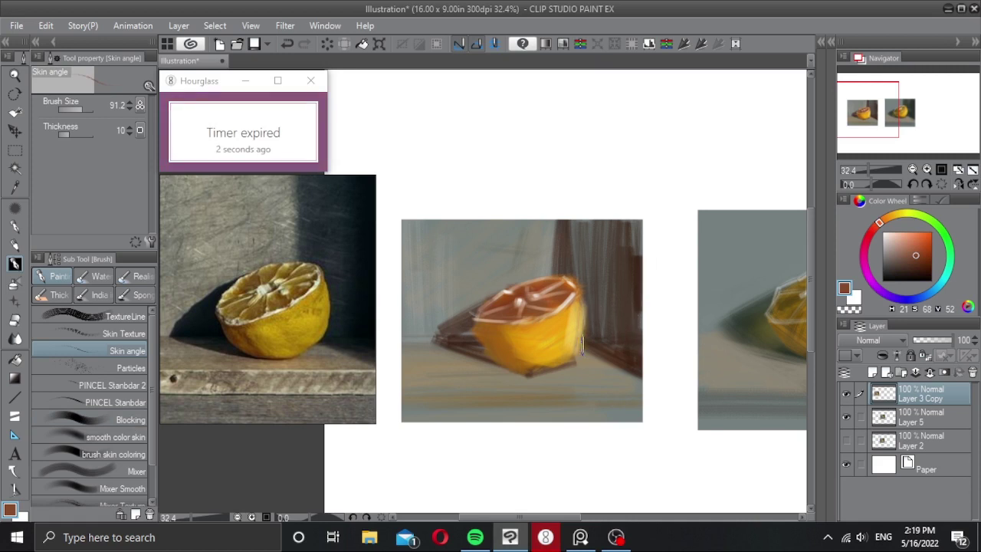
Step: Hide the earlier study on Layer 5 and move the merged study into its place on the canvas
scroll(548, 345, "down", 3)
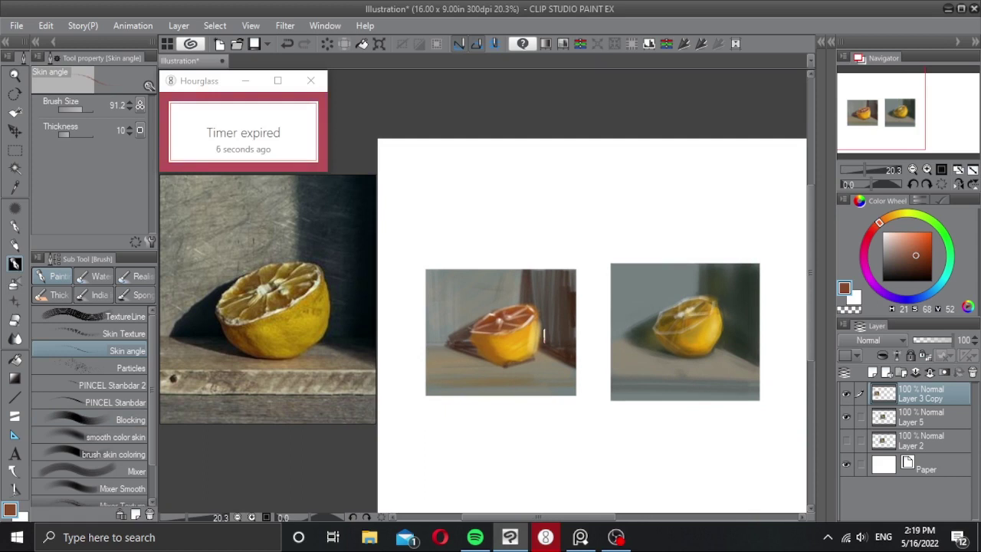
scroll(544, 334, "up", 1)
left_click_drag(544, 337, 525, 337)
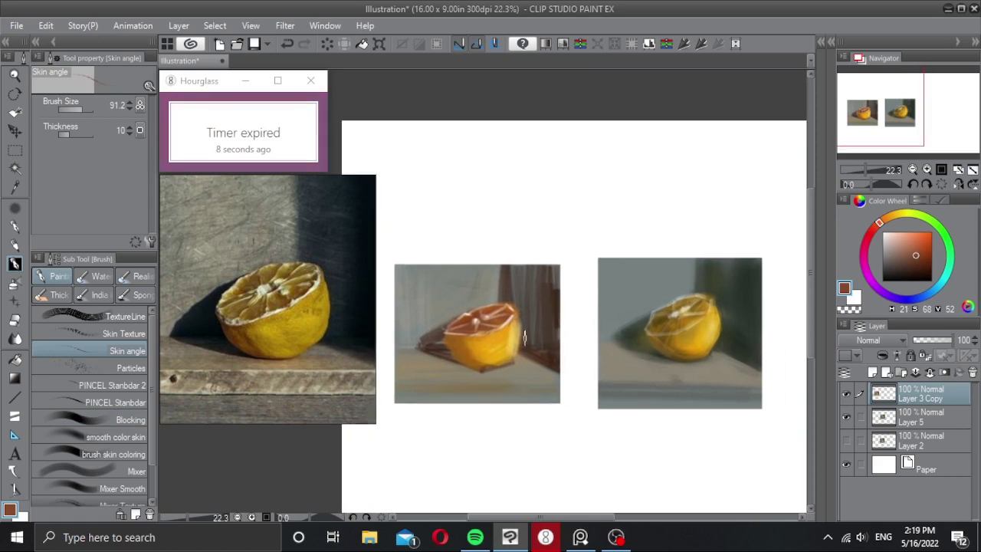
left_click(845, 416)
left_click_drag(500, 349, 724, 354)
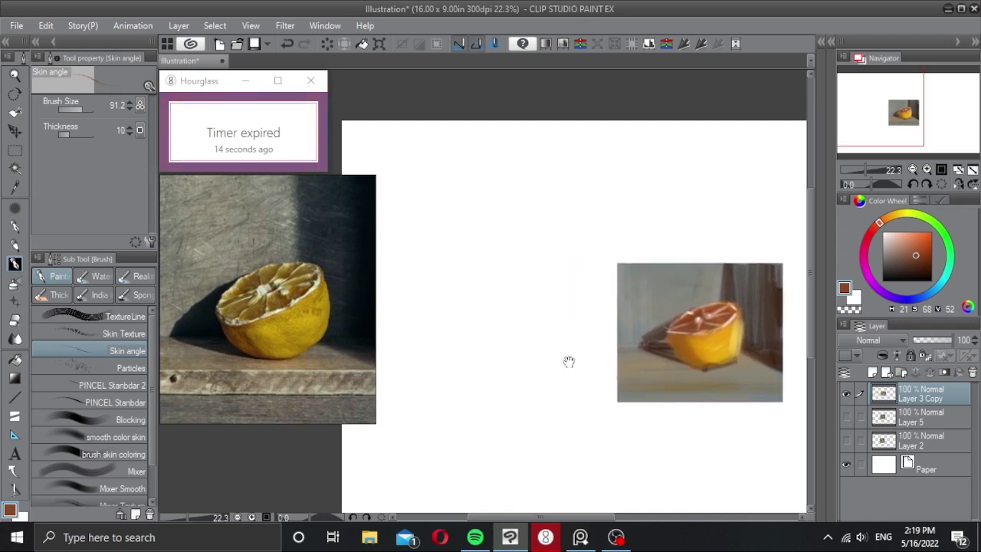
Step: Check the stored study by toggling its visibility, add a new raster layer above it, and restart the expired Hourglass timer
left_click_drag(569, 360, 590, 360)
left_click(846, 393)
left_click(848, 392)
left_click(873, 371)
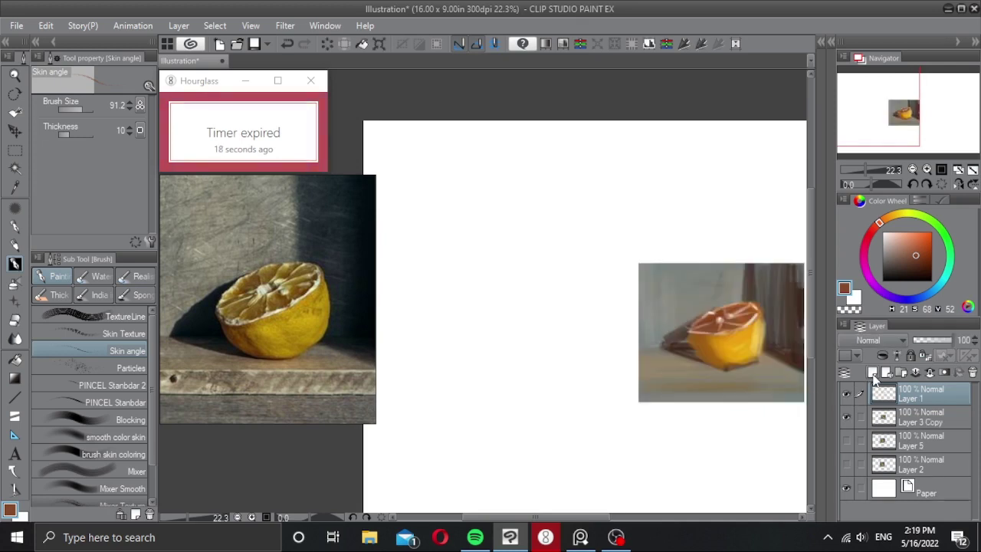
mouse_move(222, 155)
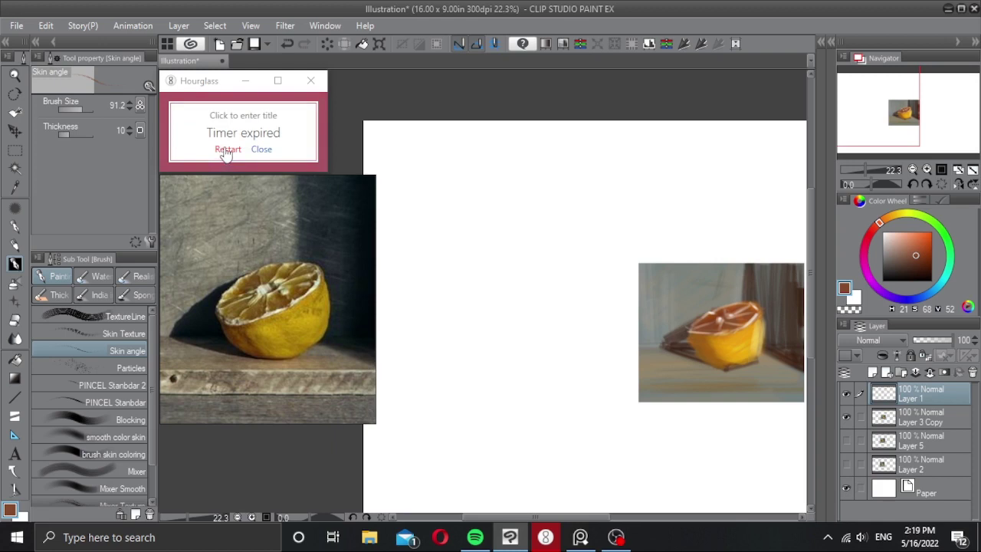
left_click(227, 150)
left_click(487, 327)
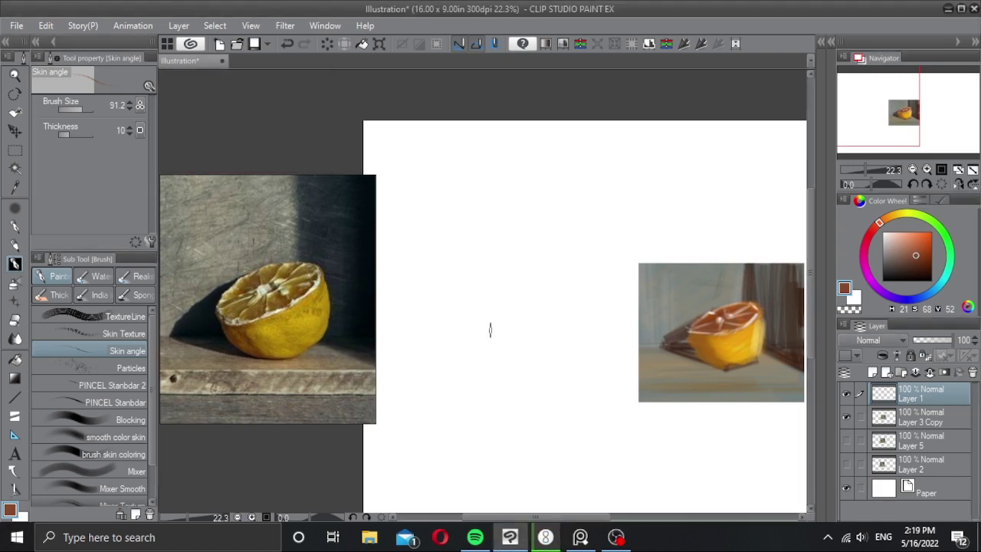
Step: Select a nearly square area on the blank canvas beside the stored study and fill it with the current brown
key("m")
scroll(451, 278, "left", 1)
mouse_move(416, 267)
left_mouse_down()
mouse_move(580, 406)
mouse_move(576, 414)
left_mouse_up()
left_click_drag(578, 420, 578, 420)
left_click_drag(558, 375, 570, 367)
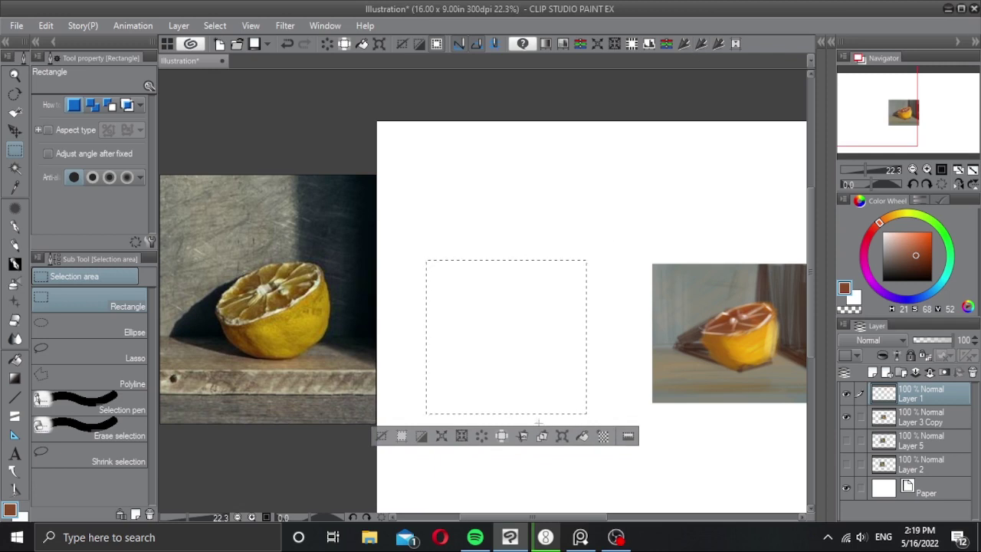
left_click(581, 435)
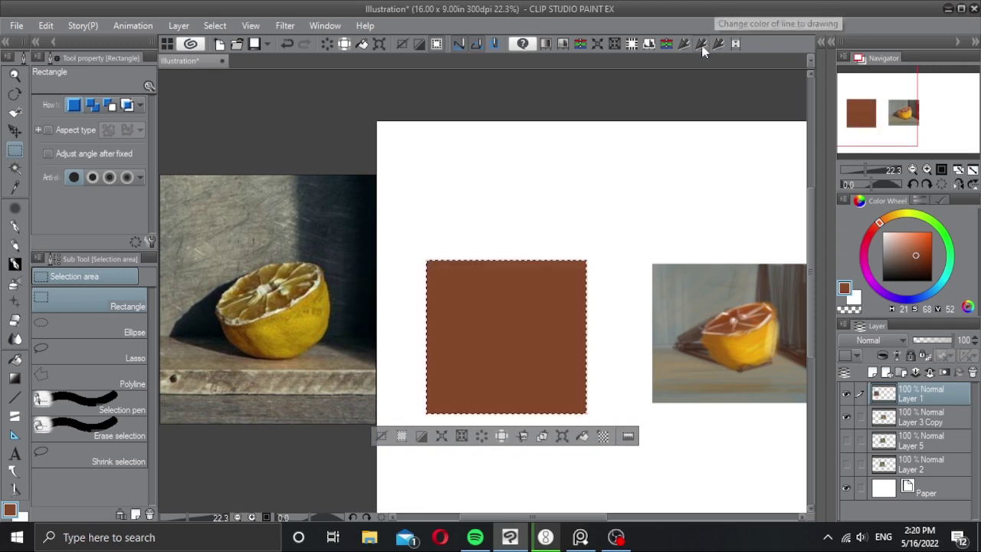
Step: Recolour the brown block to a muted grey-brown (H 38, S 21, V 60) and deselect it
left_click(891, 221)
left_click(897, 247)
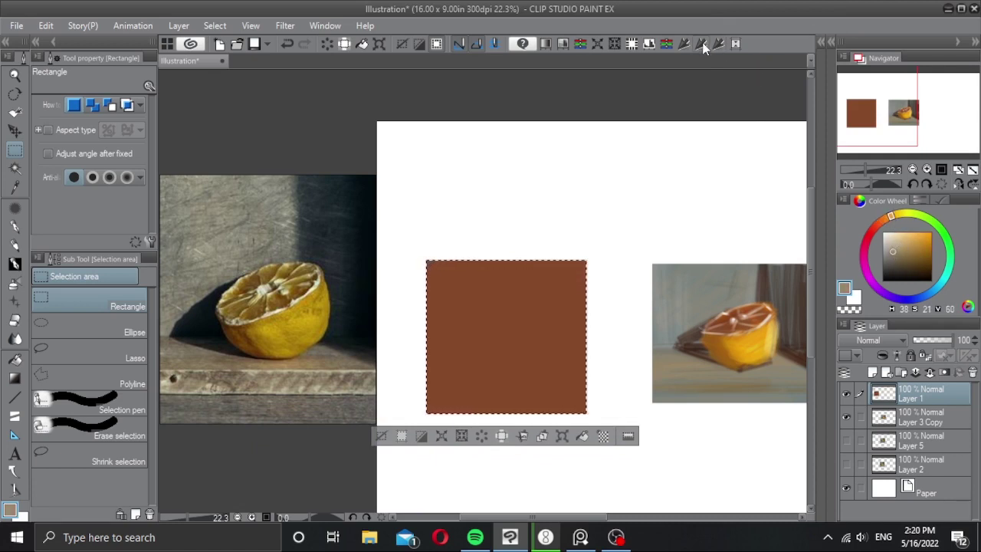
left_click(703, 46)
key("ctrl+d")
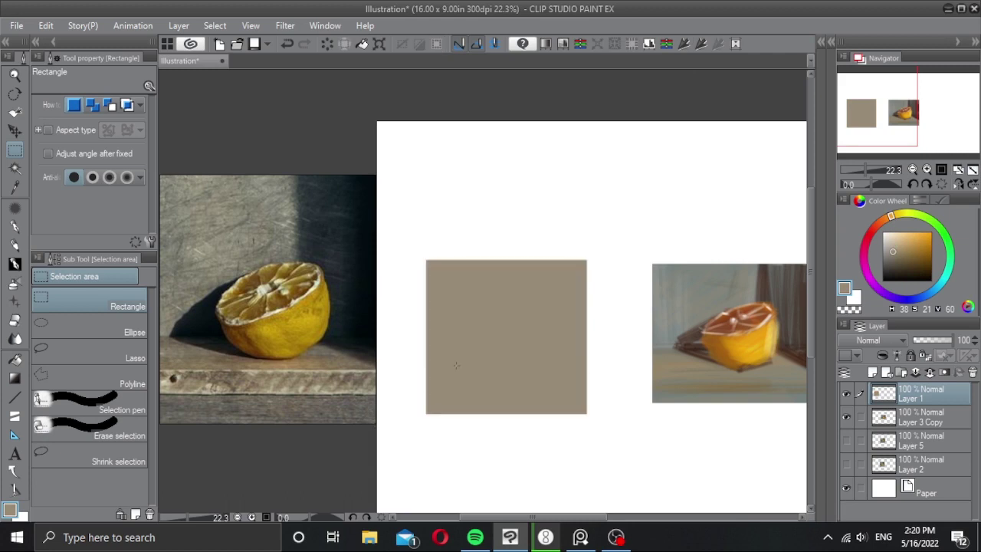
Step: Fill a horizontal ledge band across the block's lower part with brown (H 32, S 58, V 52), lock transparent pixels and deselect
mouse_move(414, 355)
left_mouse_down()
mouse_move(593, 376)
mouse_move(600, 390)
left_mouse_up()
left_click(886, 219)
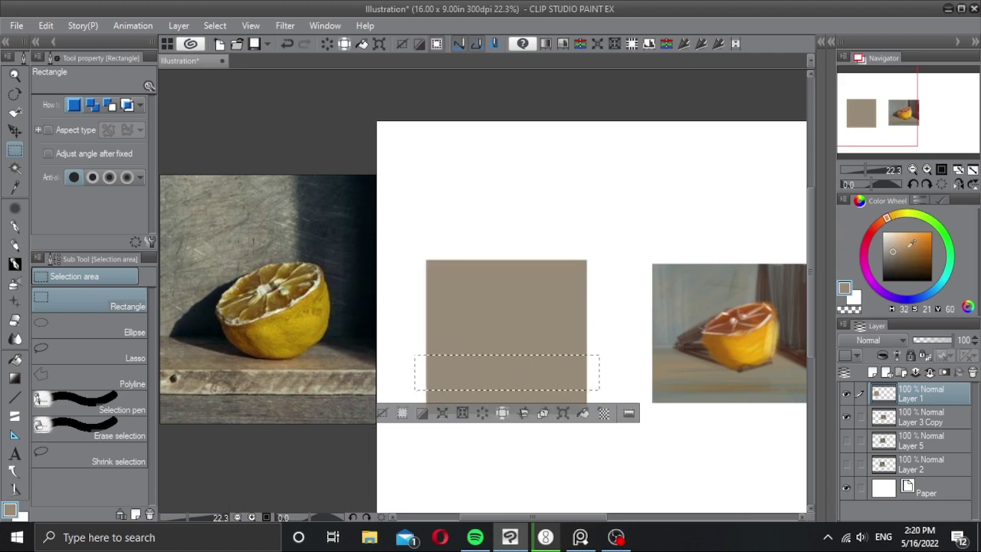
left_click(911, 255)
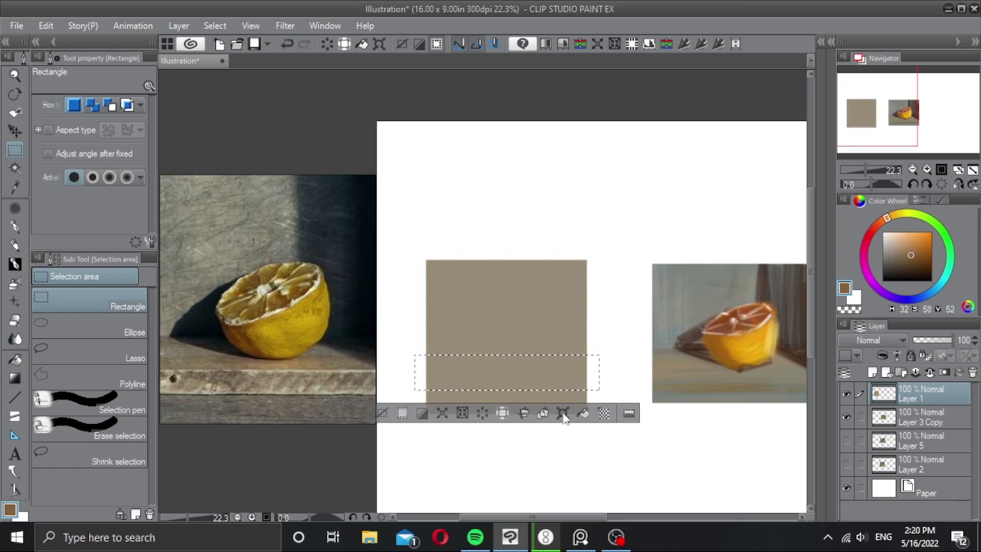
left_click(587, 412)
key("ctrl+z")
left_click(583, 412)
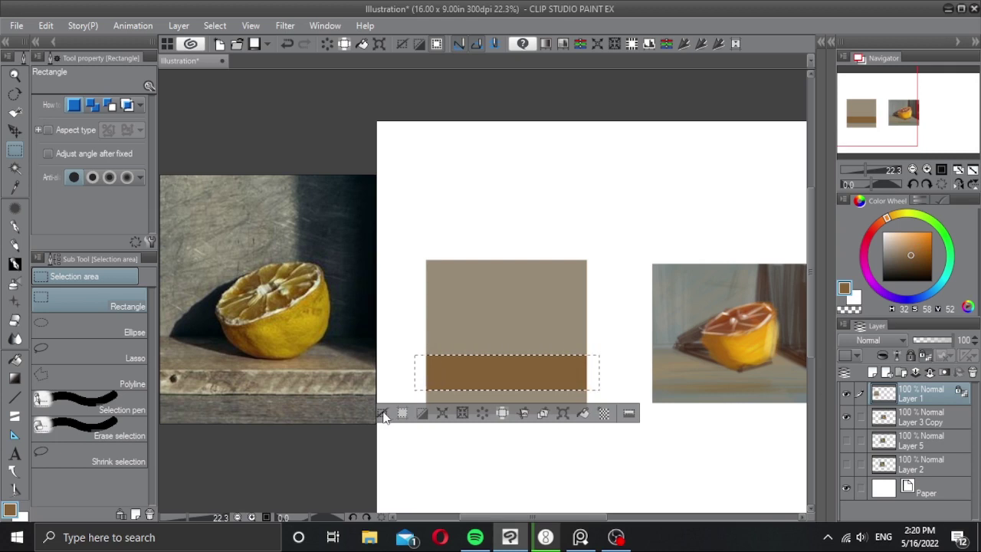
left_click(383, 414)
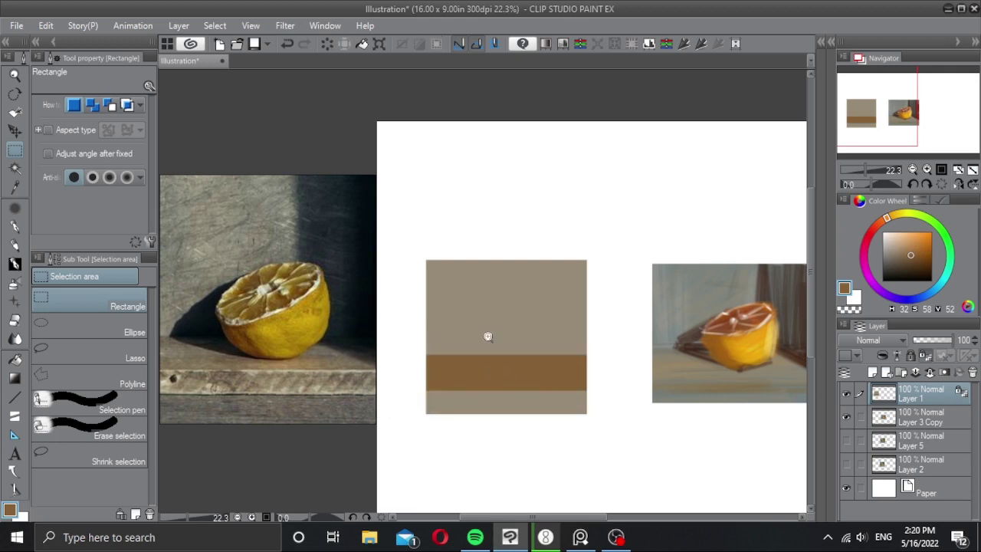
Step: Streak the brown ledge with the wall's grey-brown using the Skin angle brush at size 91.2
scroll(488, 335, "up", 1)
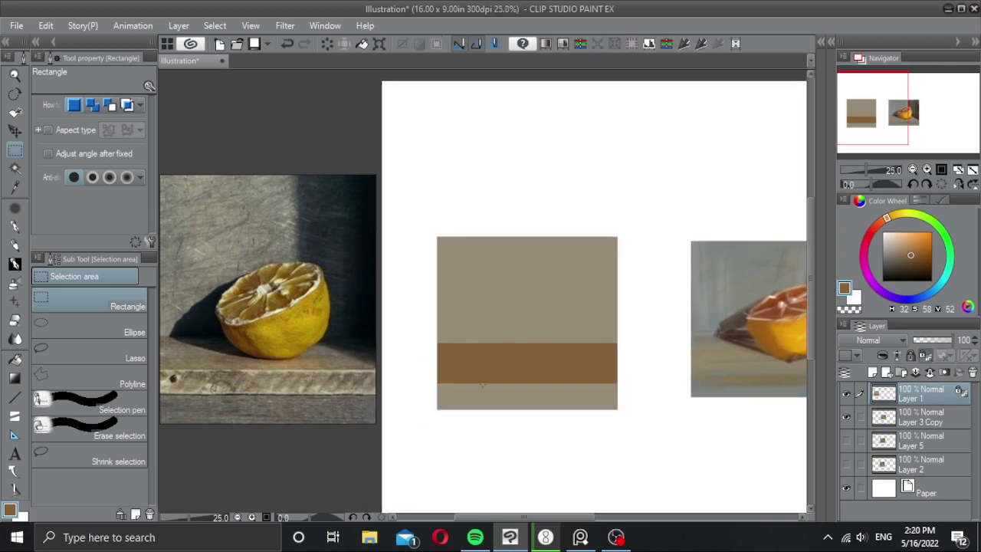
key("b")
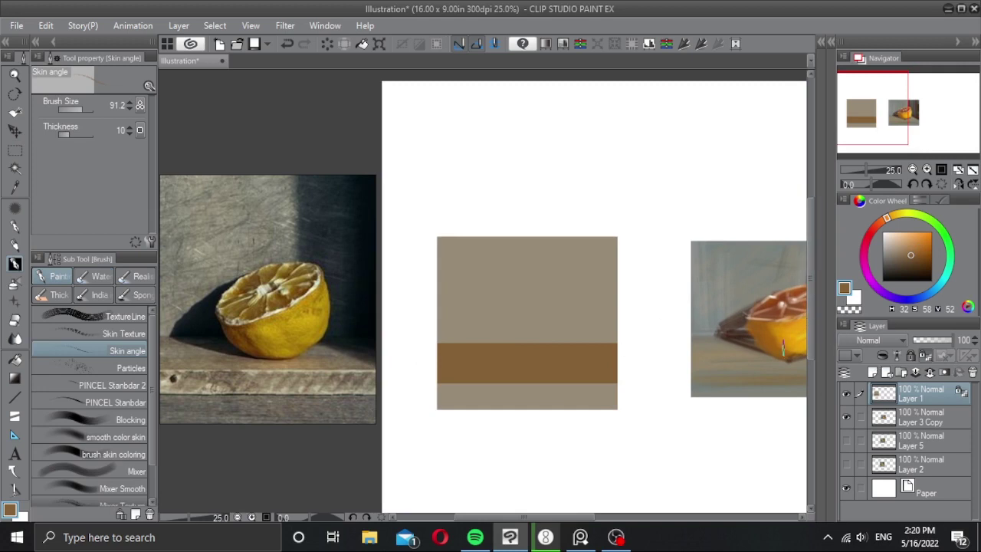
left_click(512, 319, "alt")
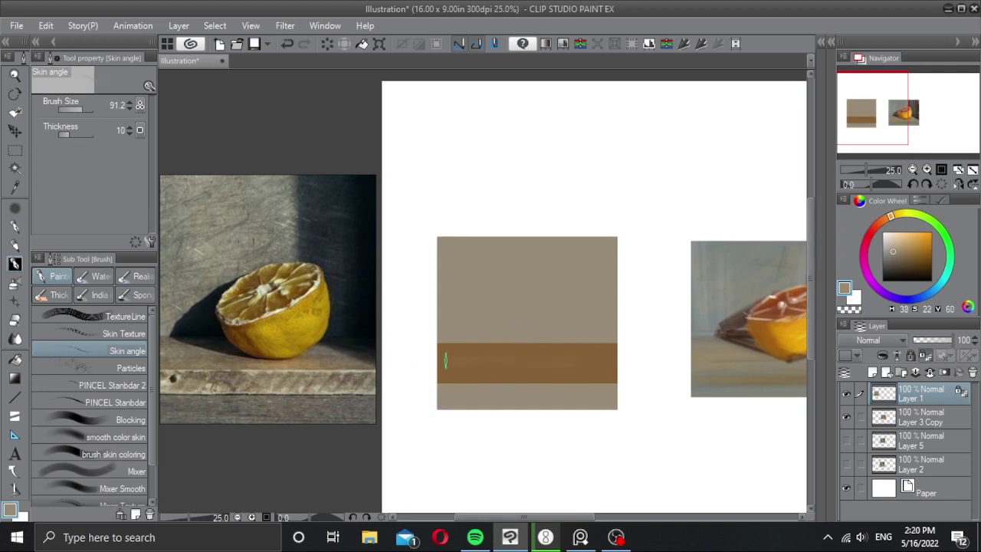
left_click_drag(484, 367, 476, 372)
Step: Tint the wall area above the ledge with muted blue-green strokes around H 185, using the Skin angle brush
left_click(930, 293)
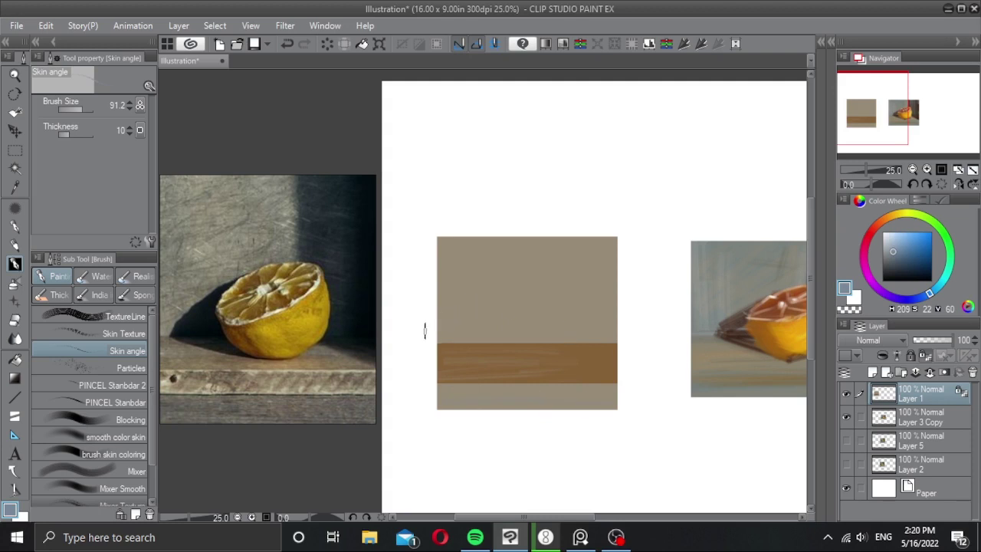
left_click(490, 304, "alt")
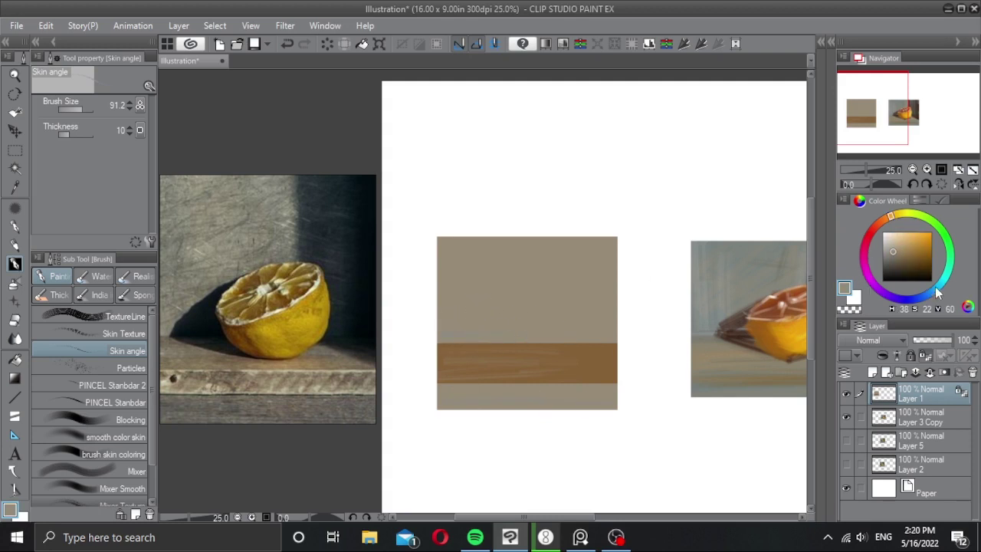
left_click(942, 283)
left_click(885, 248)
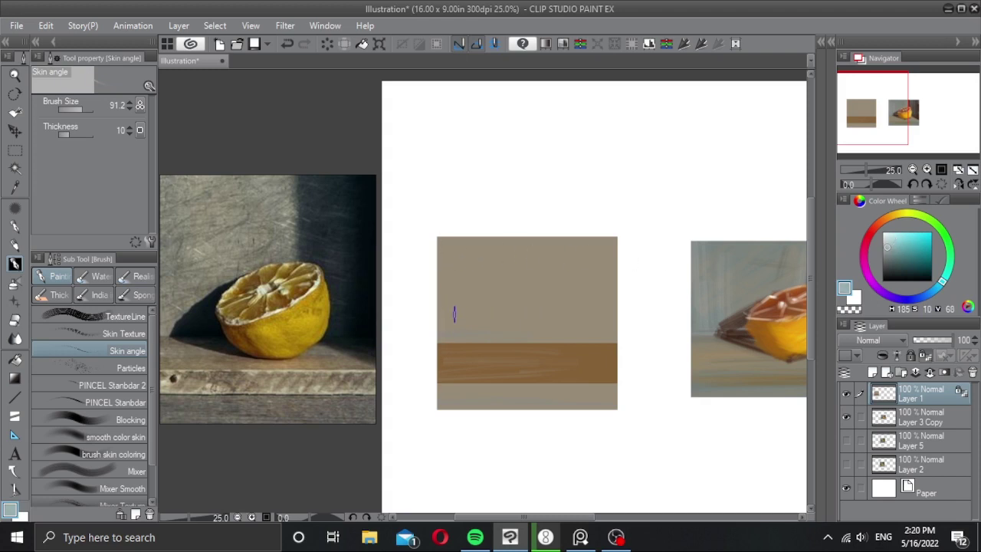
left_click_drag(470, 314, 518, 304)
left_click(485, 291, "alt")
left_click_drag(459, 296, 450, 290)
left_click(942, 282)
left_click_drag(502, 309, 469, 321)
left_click_drag(547, 302, 462, 317)
left_click_drag(474, 401, 536, 397)
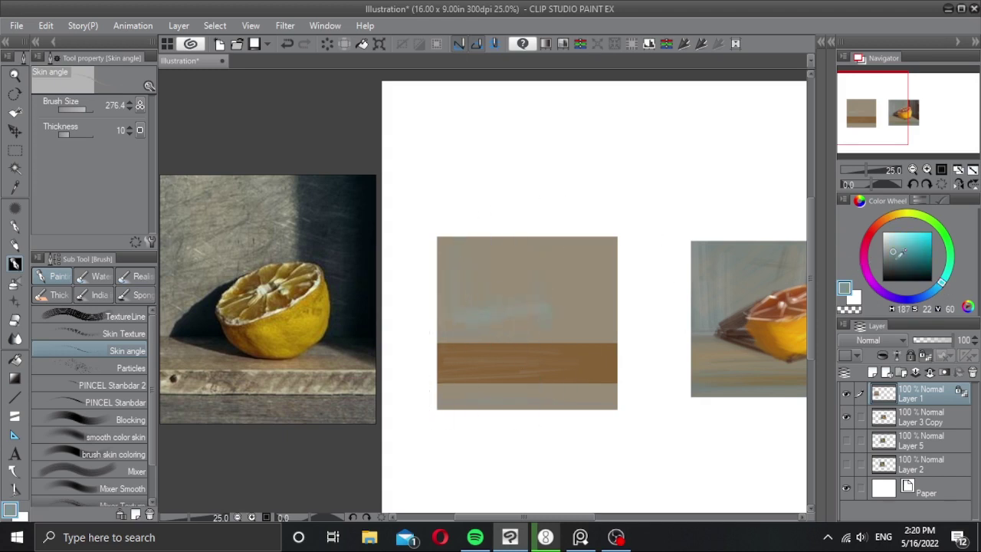
Step: Brush light grey (H 187, S 0, V 71) streaks over the wall and ledge with the Skin angle brush at size 276.4
left_click_drag(890, 249, 882, 246)
mouse_move(463, 251)
left_mouse_down()
mouse_move(463, 324)
mouse_move(434, 258)
mouse_move(524, 216)
mouse_move(478, 300)
mouse_move(510, 287)
mouse_move(462, 251)
mouse_move(523, 305)
mouse_move(489, 313)
mouse_move(528, 263)
mouse_move(529, 334)
left_mouse_up()
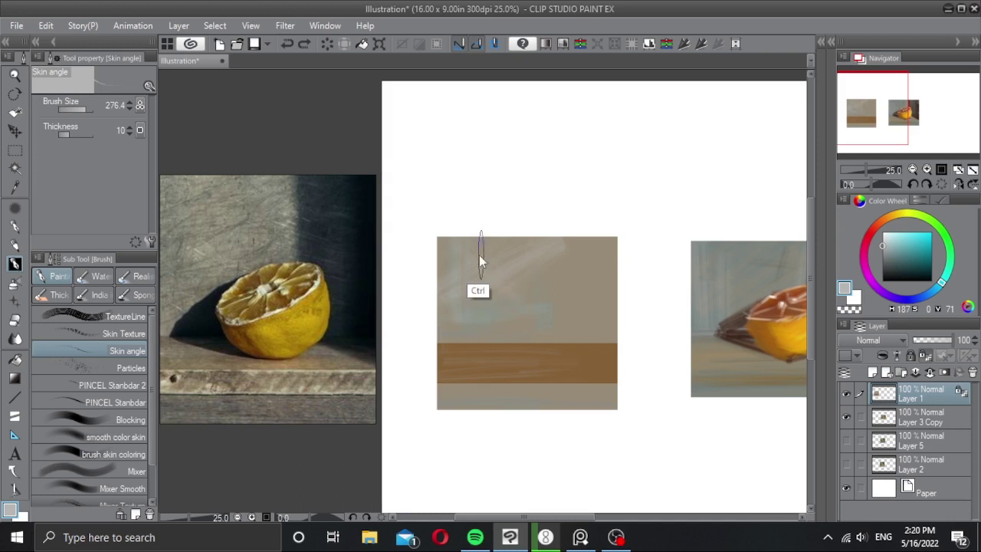
left_click_drag(551, 264, 496, 335)
left_click_drag(435, 329, 499, 324)
left_click_drag(532, 256, 537, 330)
left_click_drag(414, 358, 525, 359)
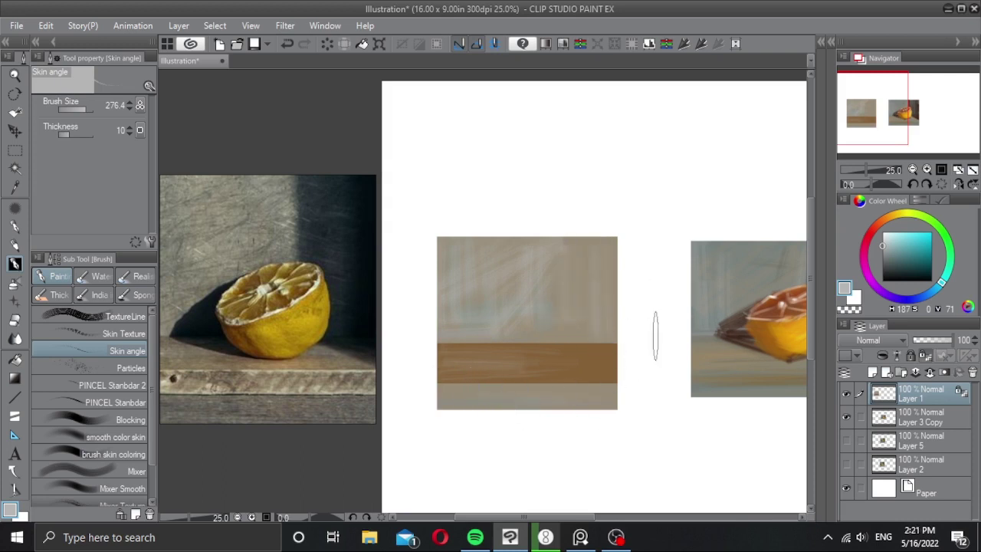
Step: Add a new layer and sketch the lemon's outline on the ledge in saturated orange with the brush at size 59.0
left_click(873, 372)
left_click_drag(578, 297, 555, 302)
left_click(902, 215)
mouse_move(922, 235)
left_mouse_down()
mouse_move(947, 221)
mouse_move(890, 218)
left_mouse_up()
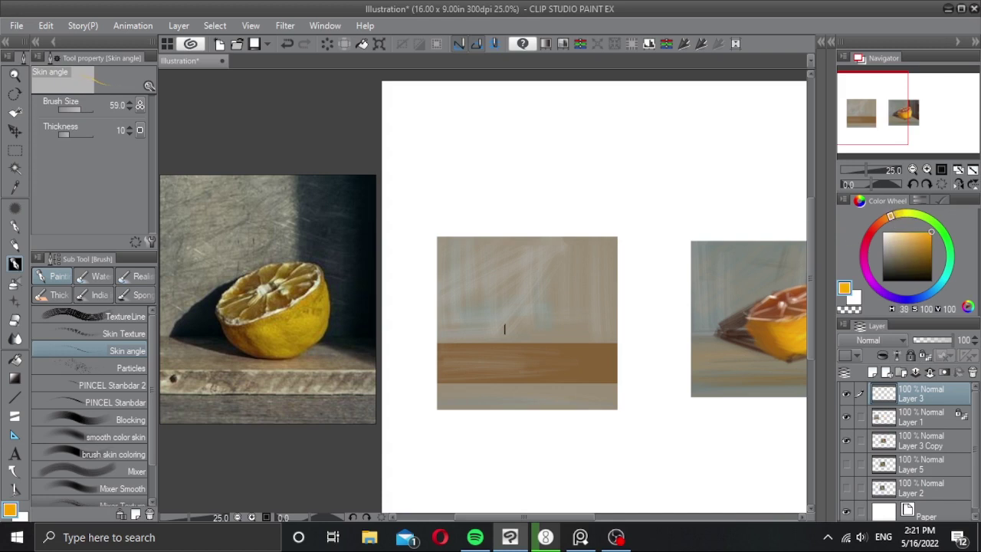
left_click_drag(499, 352, 553, 365)
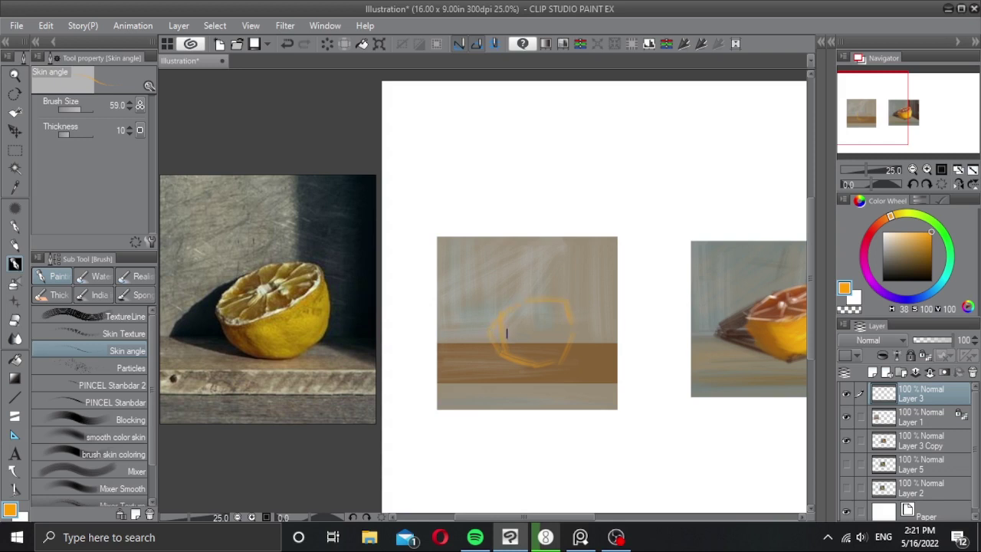
Step: Block in the lemon's body with orange (H 38, S 100, V 100), enlarging the brush to 123.9
mouse_move(498, 334)
left_mouse_down()
mouse_move(517, 354)
mouse_move(509, 359)
mouse_move(531, 364)
mouse_move(514, 350)
mouse_move(529, 362)
mouse_move(560, 334)
mouse_move(547, 363)
mouse_move(507, 353)
mouse_move(553, 354)
mouse_move(519, 344)
mouse_move(566, 336)
left_mouse_up()
key("ctrl+z")
mouse_move(514, 314)
left_mouse_down()
mouse_move(530, 310)
mouse_move(522, 333)
mouse_move(536, 311)
mouse_move(508, 325)
left_mouse_up()
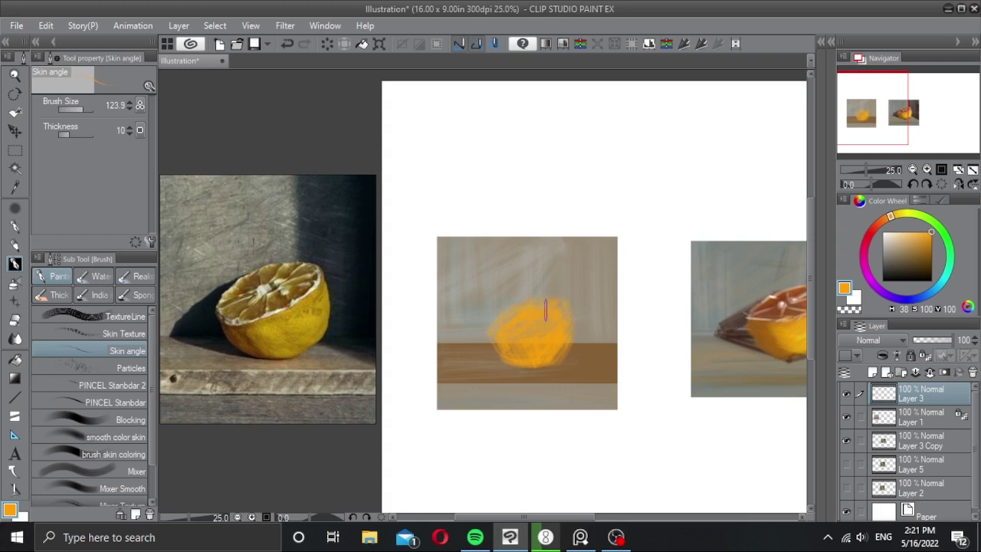
Step: Paint the lemon's white rim and segment lines with the brush at size 44.3, undoing unwanted strokes
left_click(882, 231)
mouse_move(554, 313)
left_mouse_down()
mouse_move(520, 301)
mouse_move(567, 301)
mouse_move(520, 337)
mouse_move(502, 334)
mouse_move(540, 331)
mouse_move(503, 310)
left_mouse_up()
key("ctrl+z")
key("ctrl+z")
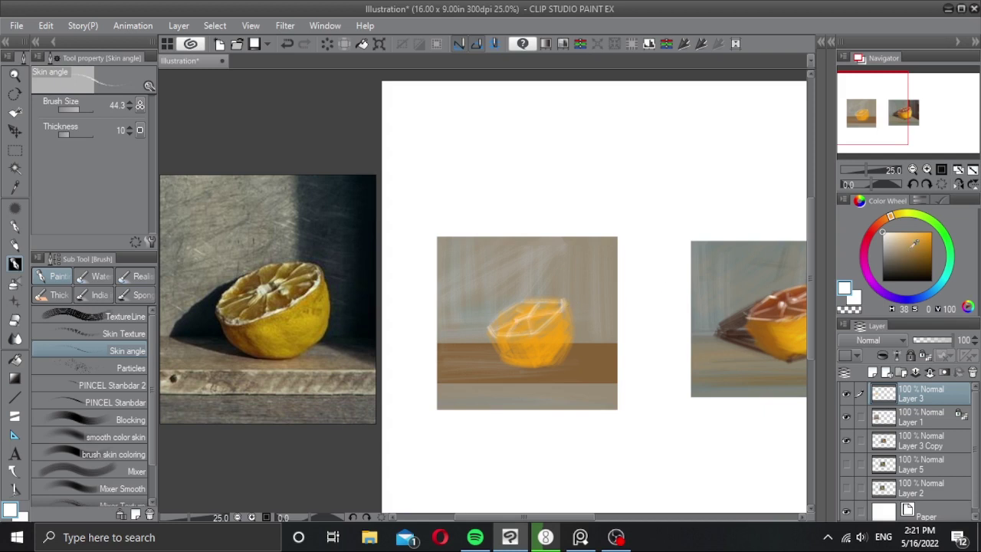
Step: Shade the lemon's segments and shadow side with brown (H 38, S 73, V 49), enlarging the brush to 115.2
left_click(918, 256)
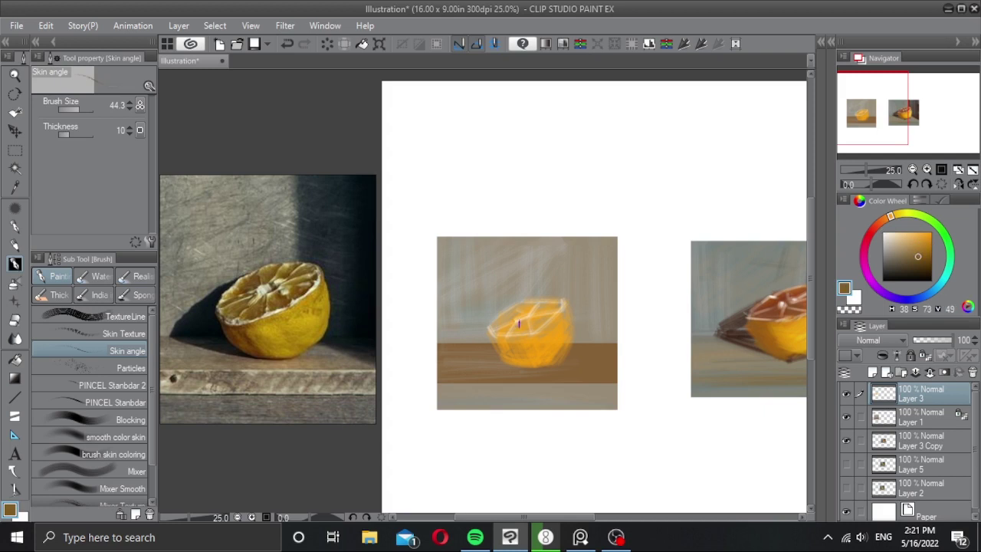
key("bracketright")
key("bracketright")
mouse_move(519, 343)
left_mouse_down()
mouse_move(505, 341)
mouse_move(536, 371)
left_mouse_up()
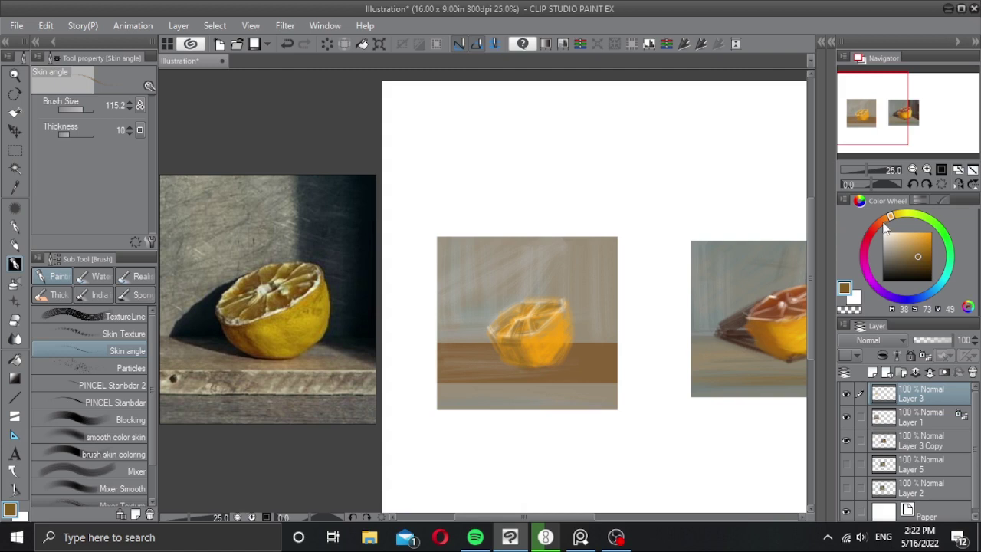
Step: Deepen the lemon's shaded side and cut face with reddish brown (H 21, S 73, V 49)
left_click(883, 227)
left_click_drag(503, 339, 531, 366)
mouse_move(502, 325)
left_mouse_down()
mouse_move(525, 307)
mouse_move(516, 320)
mouse_move(546, 329)
left_mouse_up()
left_click_drag(545, 329, 556, 317)
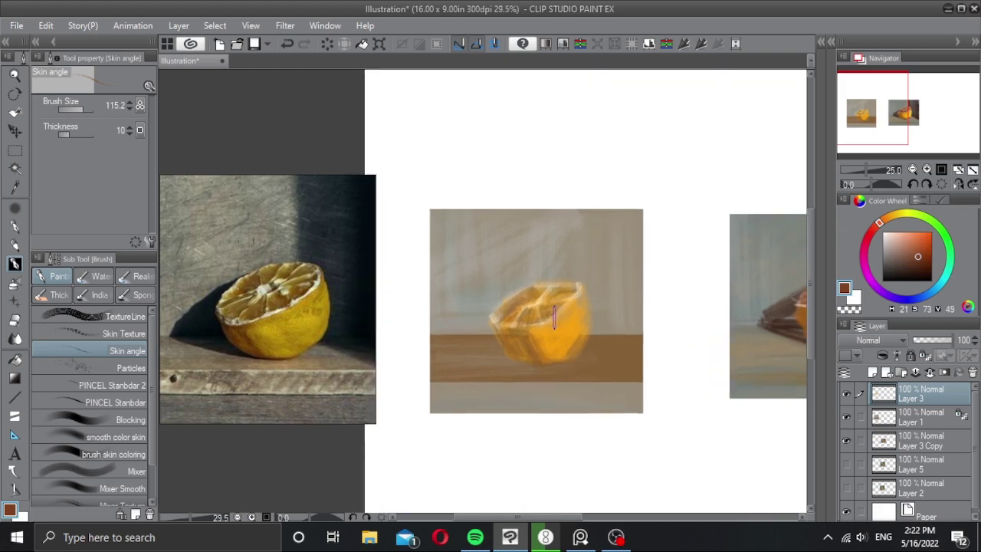
Step: Highlight the lemon's lit side in yellow (H 46, S 84, V 100) with the PINCEL Stanbdar brush at size 66.1
left_click(128, 369)
left_click(132, 404)
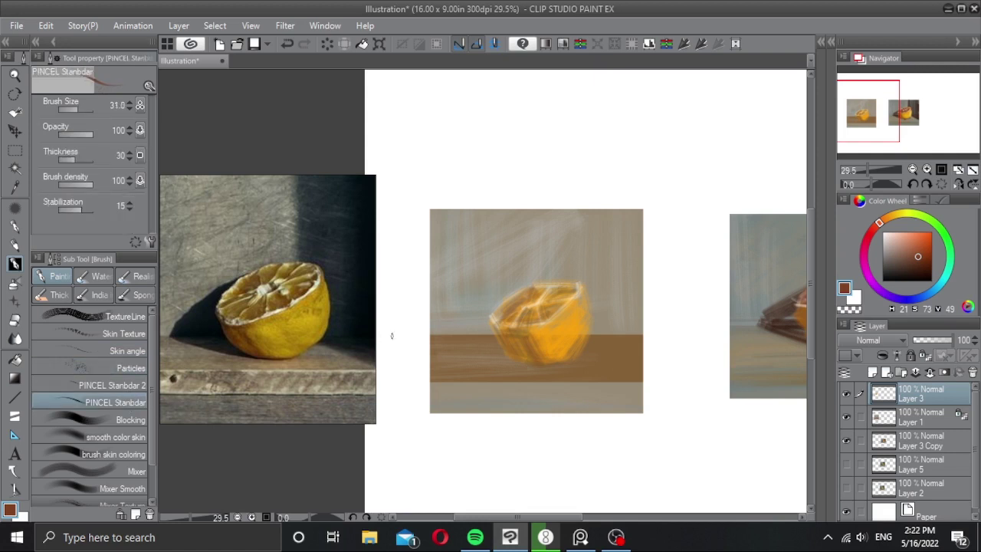
left_click(571, 366, "alt")
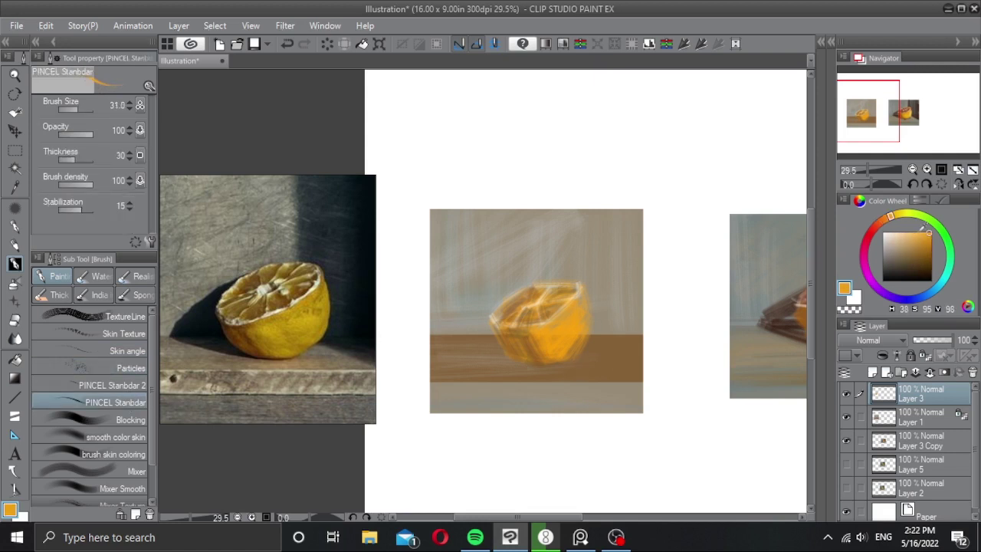
left_click_drag(928, 231, 923, 228)
left_click(894, 218)
left_click_drag(582, 293, 581, 333)
key("ctrl+z")
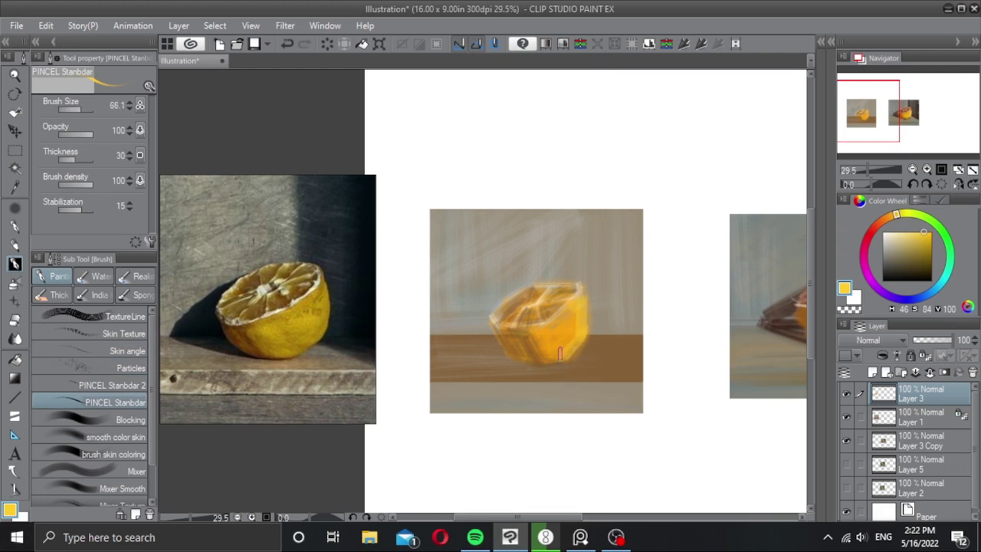
Step: Build up the lemon's lower front rind with orange (H 35, S 84, V 100), reducing the brush to 92.2
left_click_drag(537, 339, 548, 363)
left_click_drag(563, 329, 560, 339, "ctrl+alt")
left_click_drag(901, 224, 888, 218)
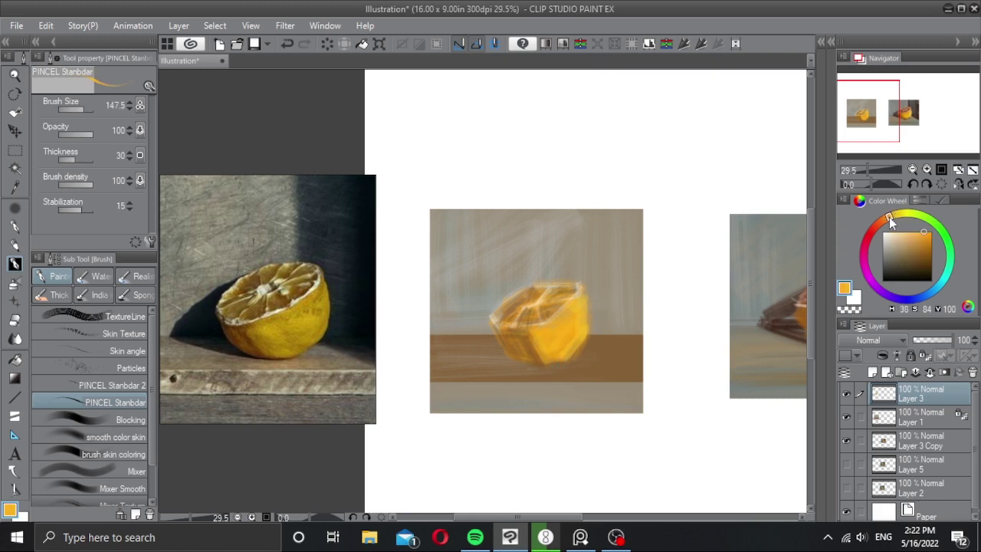
left_click_drag(530, 337, 543, 358)
left_click_drag(550, 358, 544, 352, "ctrl+alt")
key("ctrl+z")
left_click_drag(532, 338, 547, 357)
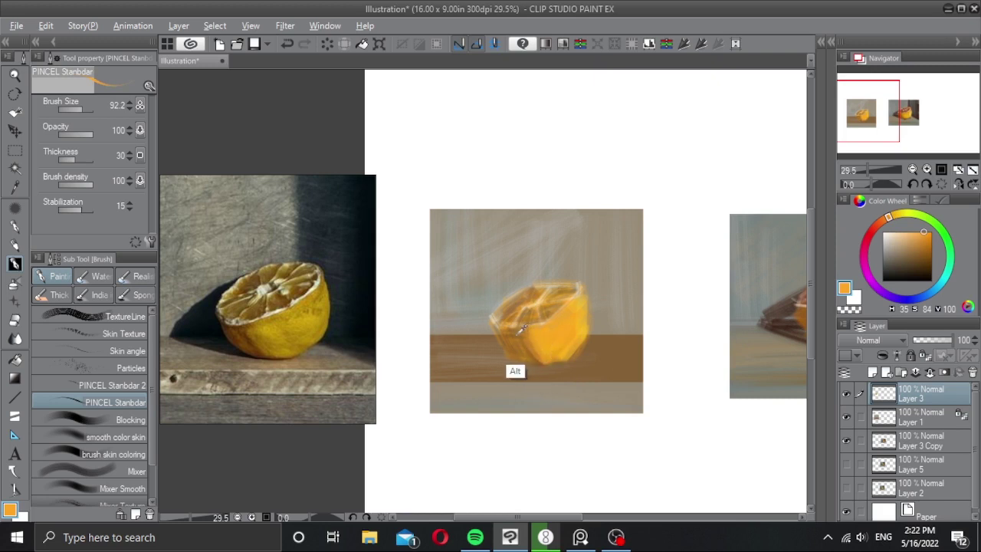
Step: Stipple the lit rind with a sampled brown (H 36, S 81, V 67) using the Particles brush, and return to Skin angle
left_click(524, 331, "alt")
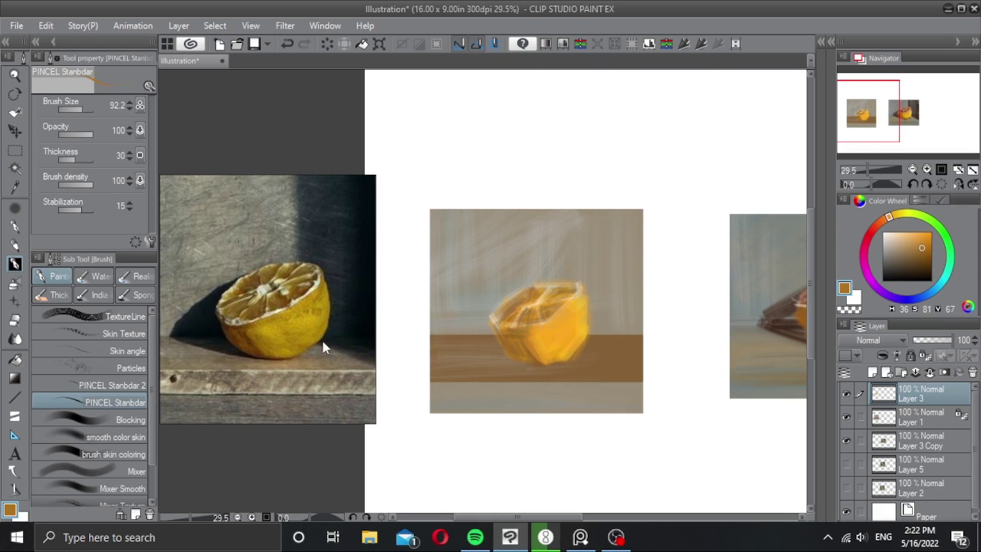
left_click(135, 369)
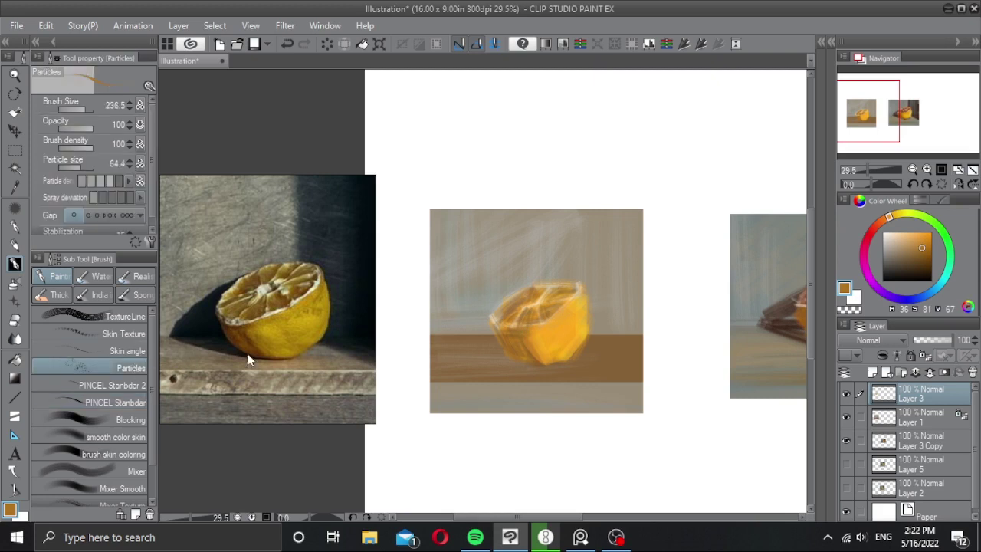
key("bracketleft")
left_click(554, 342)
left_click_drag(553, 342, 565, 333)
left_click(96, 351)
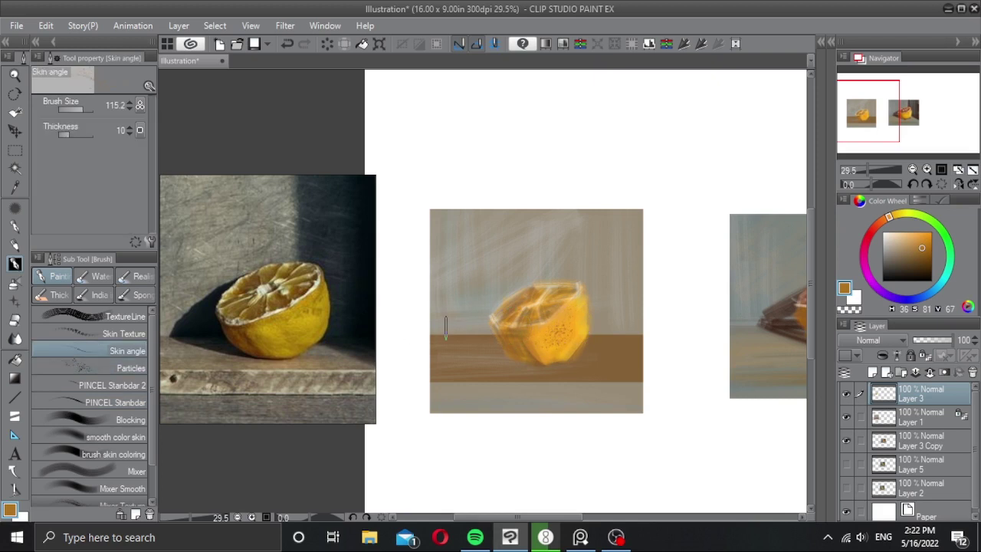
Step: Glaze the stippled front rind with a sampled orange-yellow (H 39, S 89, V 97) using the Skin angle brush
left_click(580, 324, "alt")
mouse_move(535, 340)
left_mouse_down()
mouse_move(555, 343)
mouse_move(549, 351)
left_mouse_up()
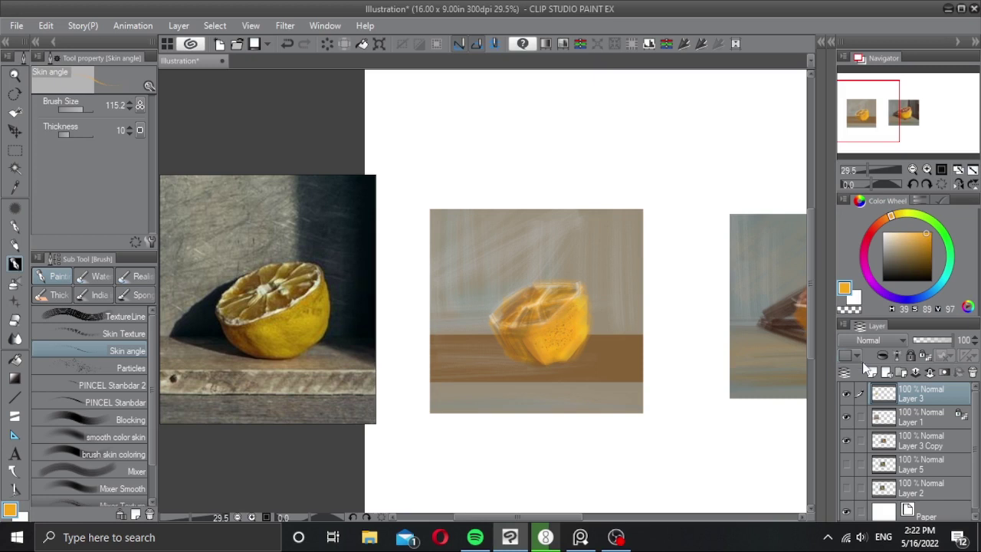
Step: Add a Multiply layer above Layer 1 and lay in the lemon's cast shadow in cyan (H 190, S 89, V 97) with PINCEL Stanbdar
left_click(882, 419)
left_click(876, 374)
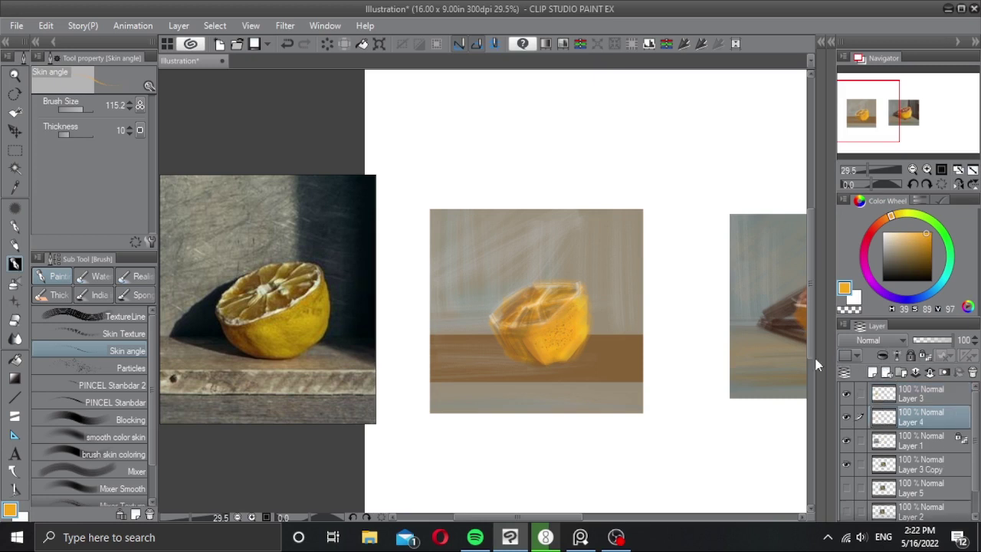
left_click(119, 402)
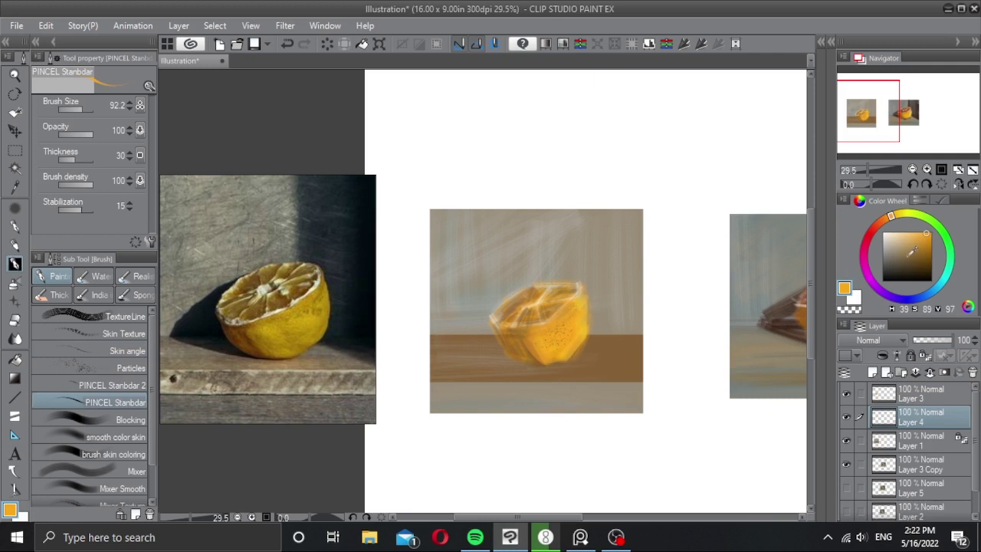
left_click(940, 282)
left_click_drag(462, 326, 536, 353)
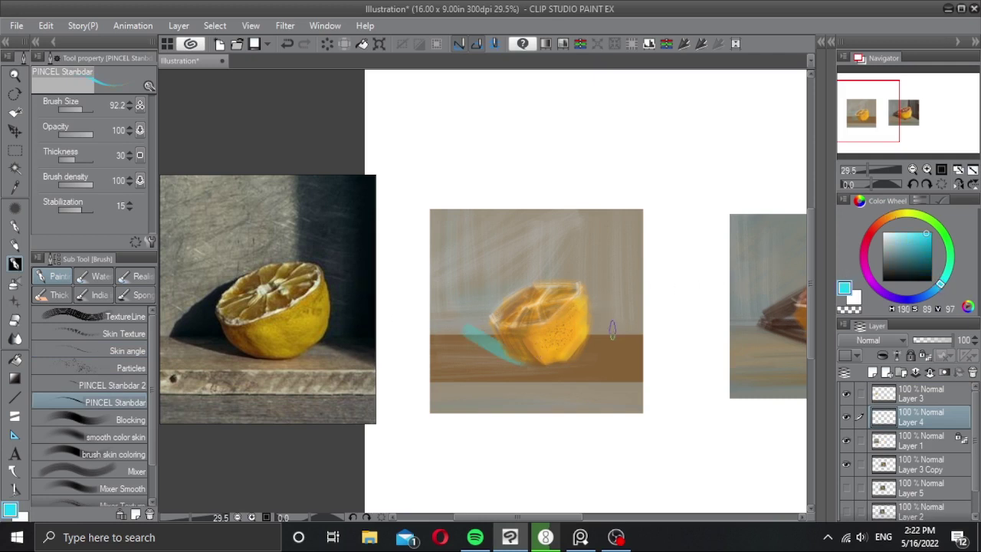
left_click(853, 339)
left_click(866, 39)
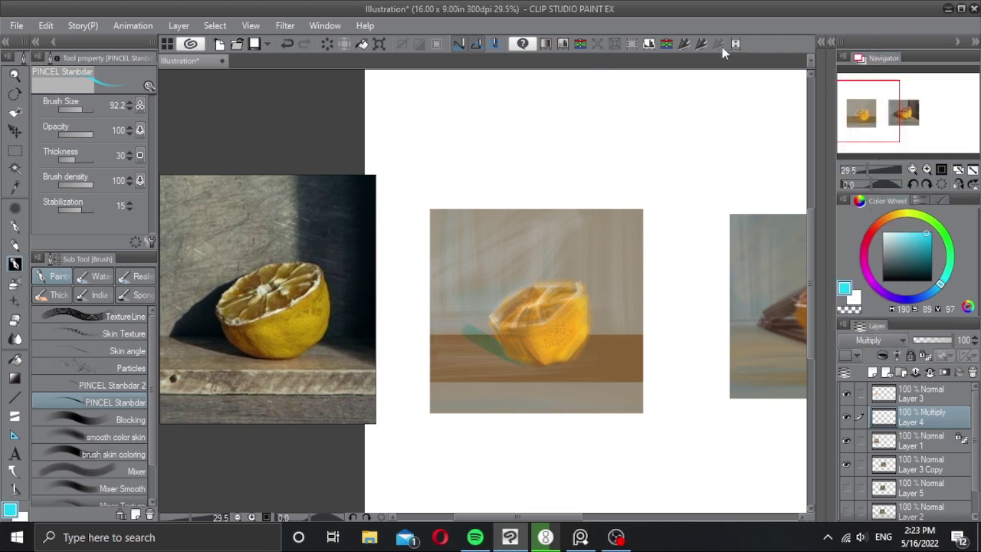
Step: Darken and extend the cast shadow beside the lemon up the wall with dark teal (H 190, S 68, V 51)
left_click(917, 253)
left_click(700, 47)
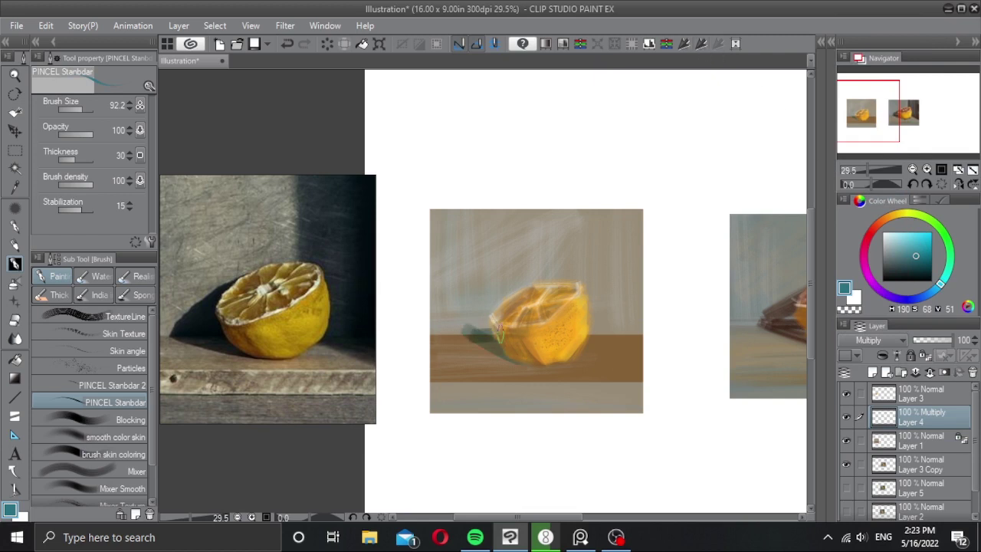
left_click_drag(466, 327, 500, 306)
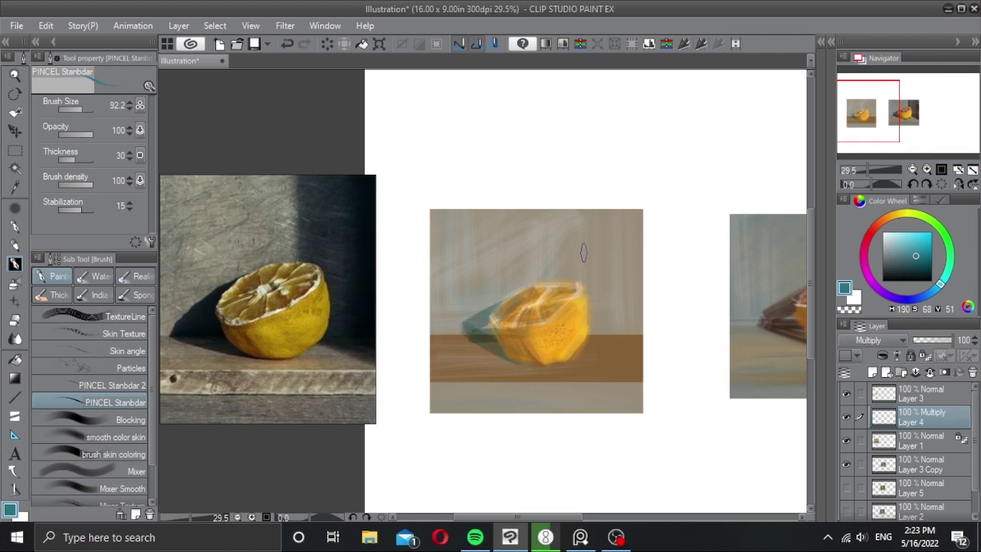
Step: Block in the dark teal shadow on the wall and ledge to the lemon's right, enlarging the brush to 113.7
left_click_drag(570, 205, 568, 280)
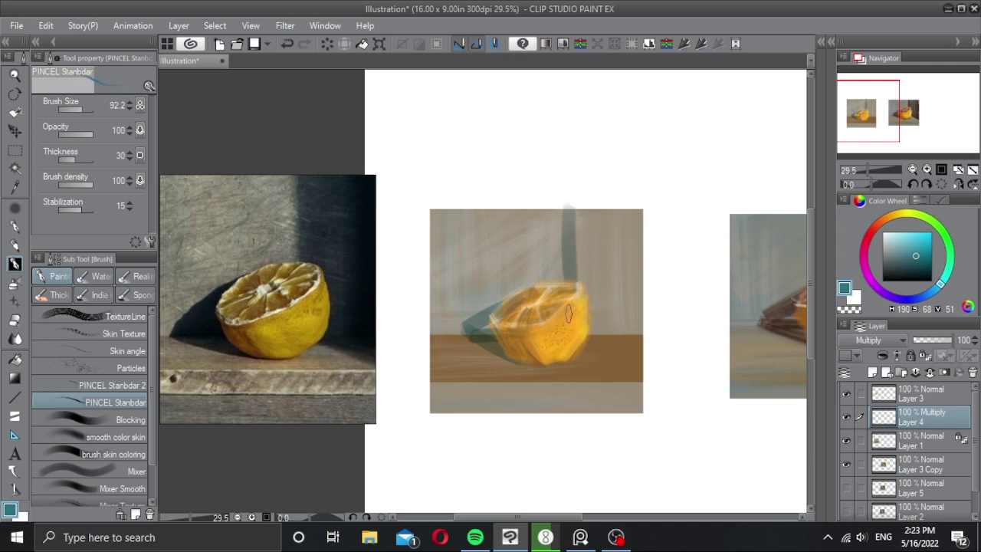
left_click_drag(589, 341, 649, 359)
left_click_drag(592, 330, 653, 329)
key("bracketright")
key("bracketright")
key("bracketright")
left_click_drag(578, 207, 590, 326)
mouse_move(597, 204)
left_mouse_down()
mouse_move(606, 289)
mouse_move(632, 295)
left_mouse_up()
mouse_move(628, 264)
left_mouse_down()
mouse_move(640, 349)
mouse_move(649, 341)
left_mouse_up()
Step: Clip the Multiply layer to the study below and deepen the wall shadow to its outer edge, softening with smooth color skin at size 176
left_click(879, 356)
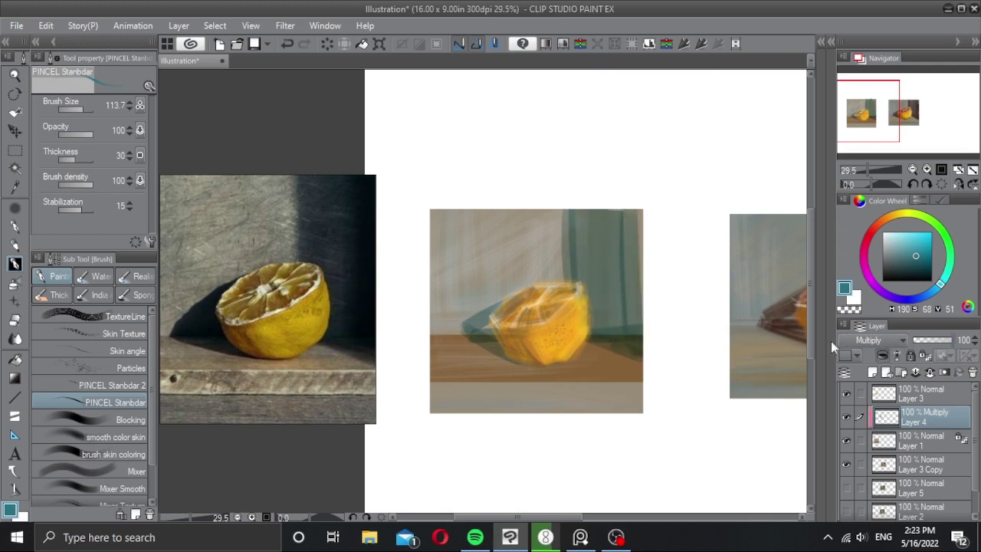
left_click_drag(639, 205, 641, 342)
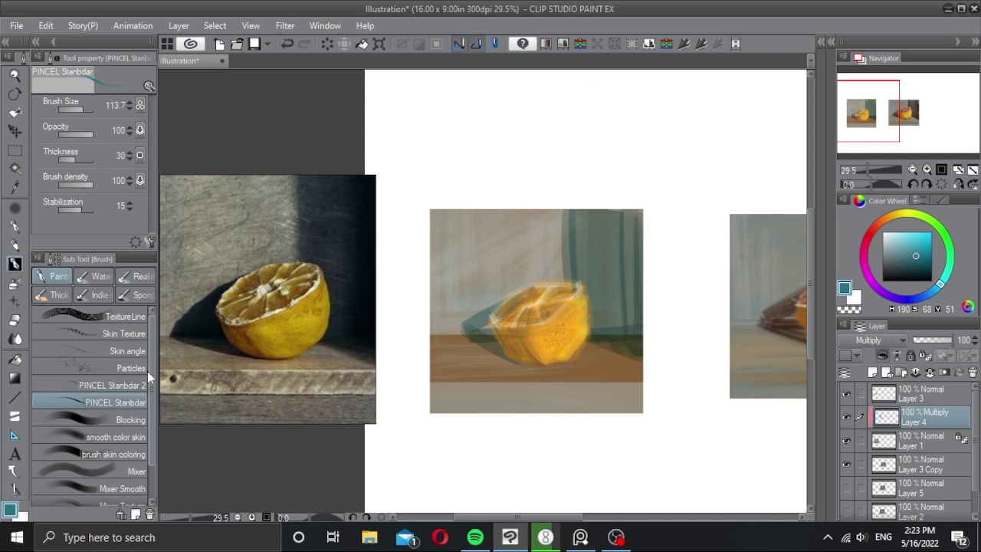
left_click(121, 439)
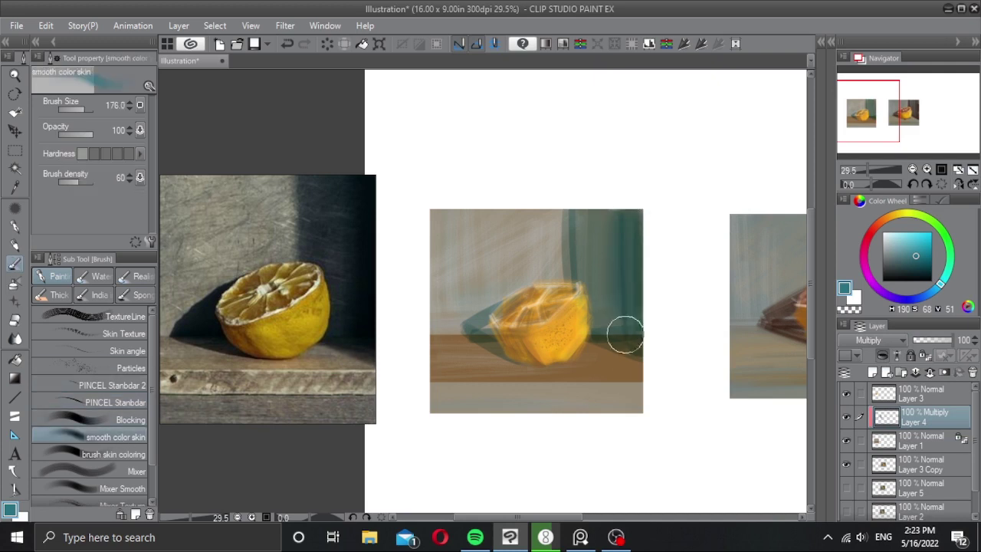
left_click_drag(598, 242, 595, 319)
Step: Warm the lemon's cast shadow and underside with a sampled brown (H 41, S 61, V 40) using smooth color skin at size 126.1
left_click(498, 375, "alt")
mouse_move(481, 326)
left_mouse_down()
mouse_move(493, 321)
mouse_move(501, 339)
mouse_move(475, 328)
mouse_move(508, 335)
mouse_move(517, 311)
left_mouse_up()
left_click_drag(545, 358, 537, 358)
mouse_move(511, 358)
left_mouse_down()
mouse_move(575, 357)
mouse_move(500, 352)
left_mouse_up()
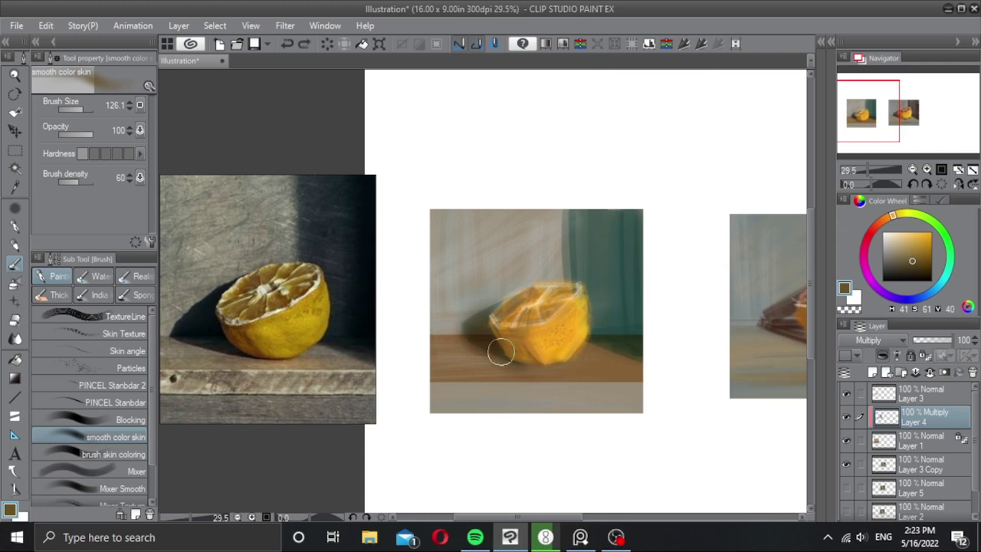
Step: Reinforce the cast shadow's outer end with the PINCEL Stanbdar brush at size 113.7, undoing the unwanted strokes
left_click(102, 406)
left_click_drag(465, 332, 508, 356)
key("ctrl+z")
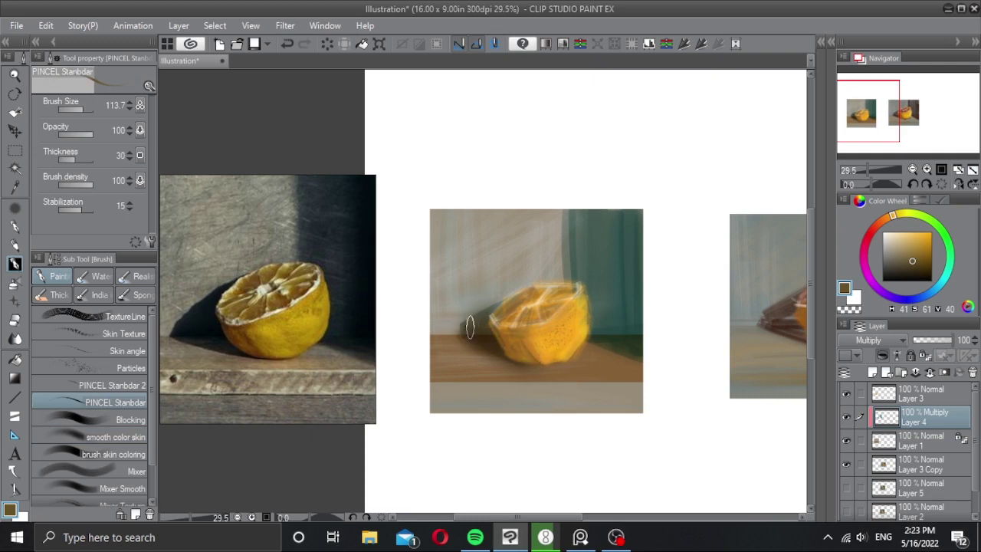
left_click(470, 327)
left_click_drag(574, 226, 570, 259)
key("ctrl+z")
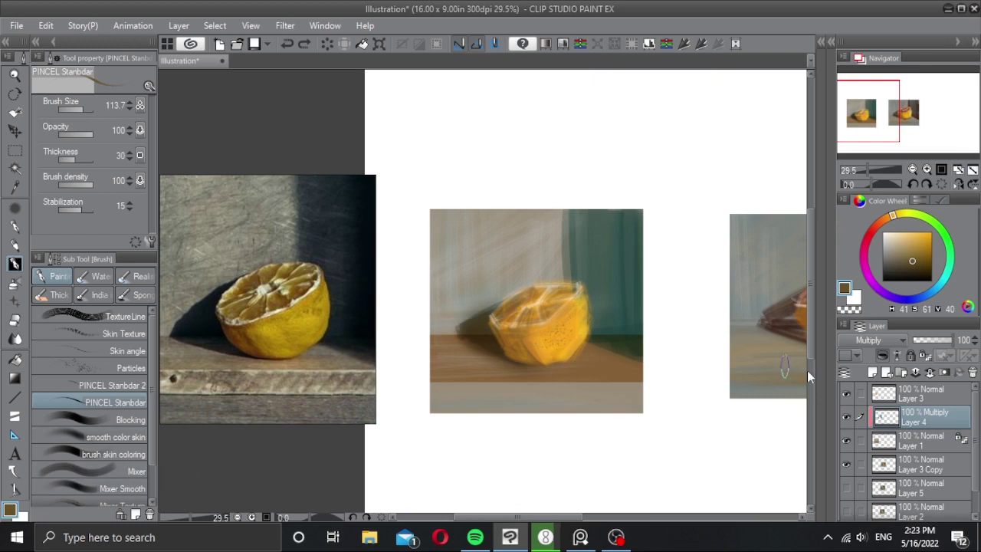
Step: Merge Layer 3, the Multiply Layer 4 and Layer 1 into one layer
left_click(893, 395)
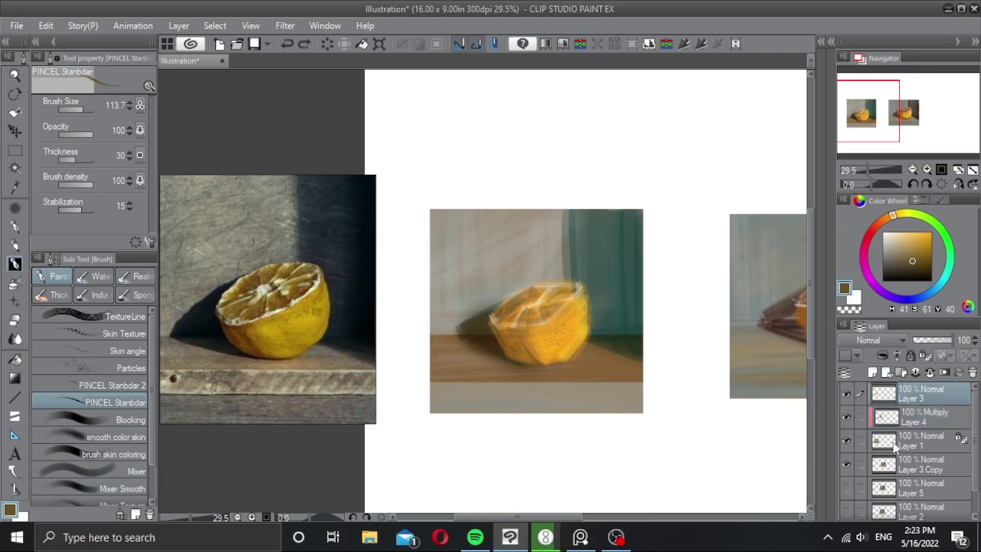
left_click(887, 445, "shift")
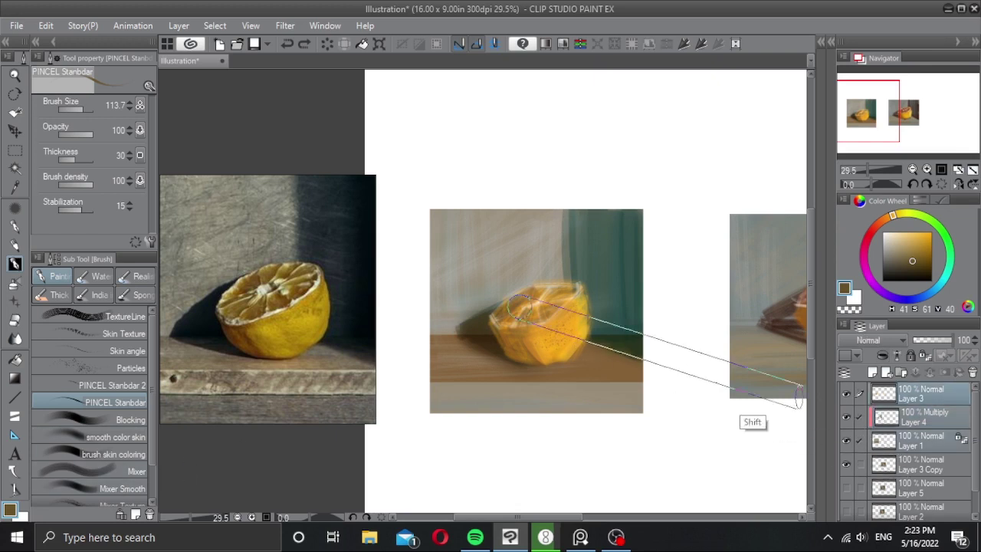
key("shift+alt+e")
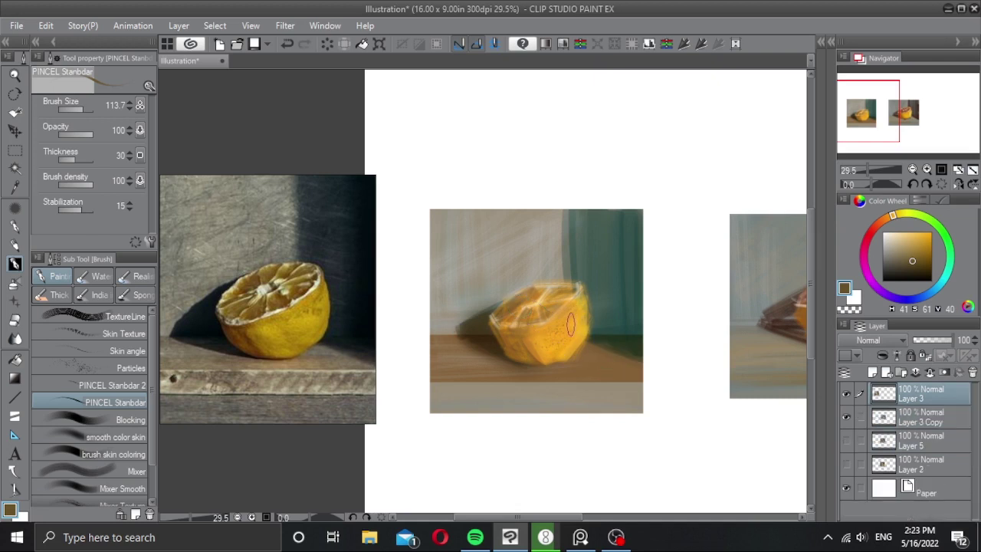
Step: Lock the merged layer's transparent pixels and blend the wall shadow's edge and the cast shadow with Mixer at sizes 75.5 to 104.3
scroll(570, 325, "up", 2)
left_click(123, 468)
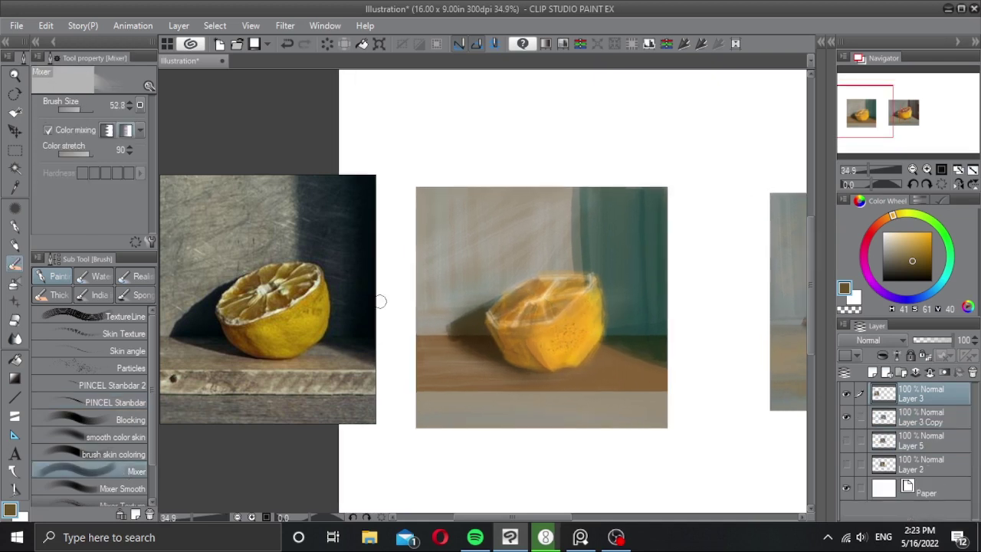
left_click(569, 203, "alt")
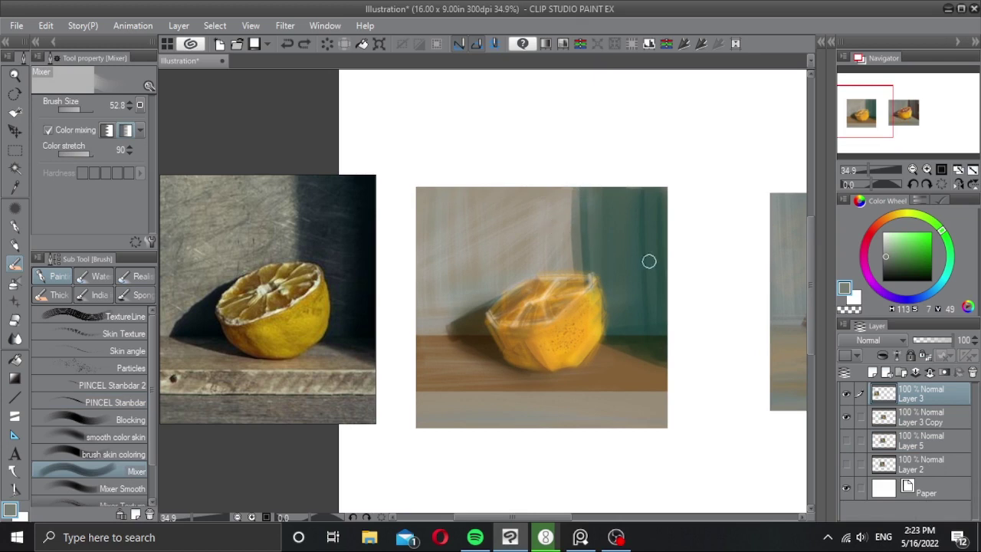
left_click(927, 355)
mouse_move(570, 216)
left_mouse_down()
mouse_move(592, 198)
mouse_move(563, 197)
mouse_move(575, 205)
mouse_move(574, 266)
mouse_move(593, 266)
mouse_move(619, 305)
mouse_move(611, 332)
left_mouse_up()
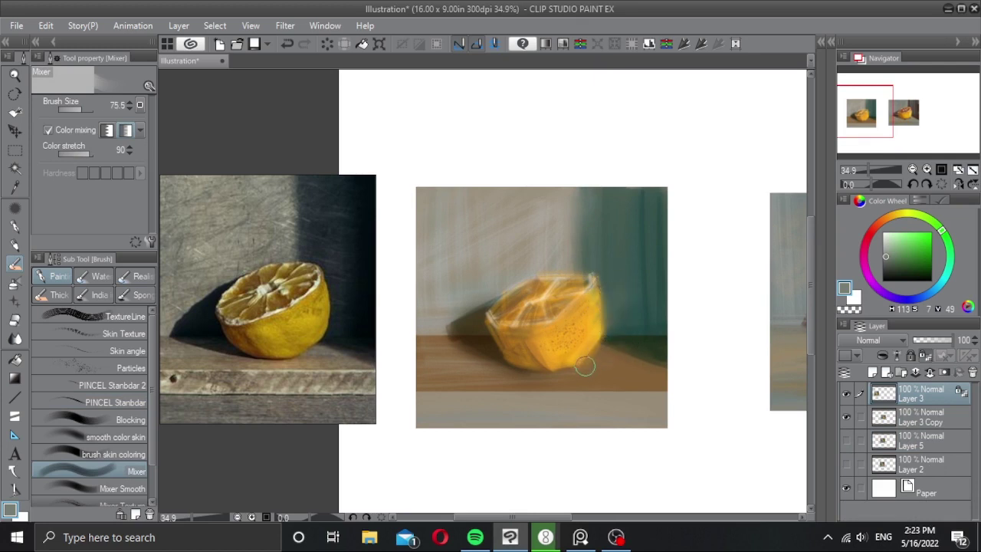
mouse_move(501, 355)
left_mouse_down()
mouse_move(477, 321)
mouse_move(463, 338)
mouse_move(460, 326)
mouse_move(436, 324)
left_mouse_up()
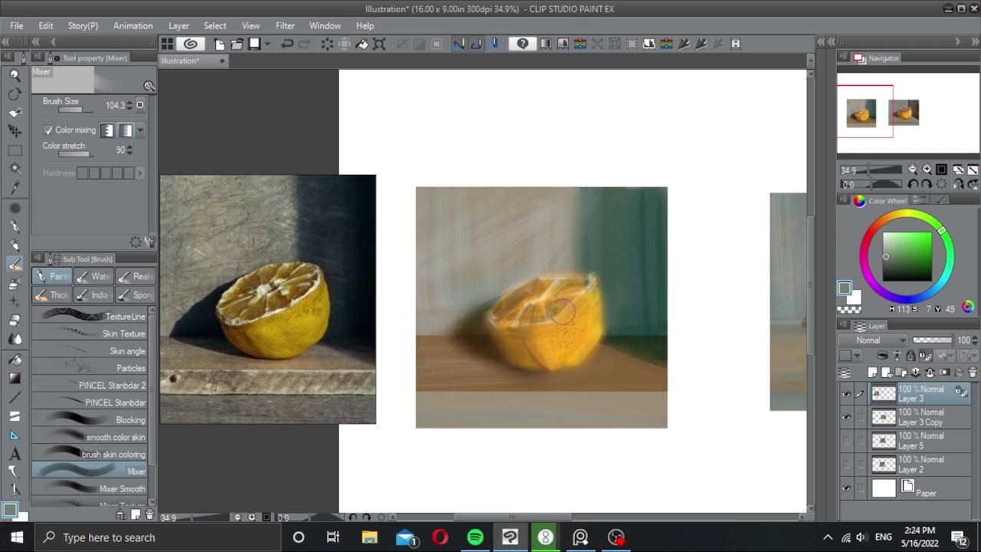
Step: Darken the cut face's segments in reddish brown (H 26, S 72, V 56) with the Blocking brush at size 81.9
left_click(121, 436)
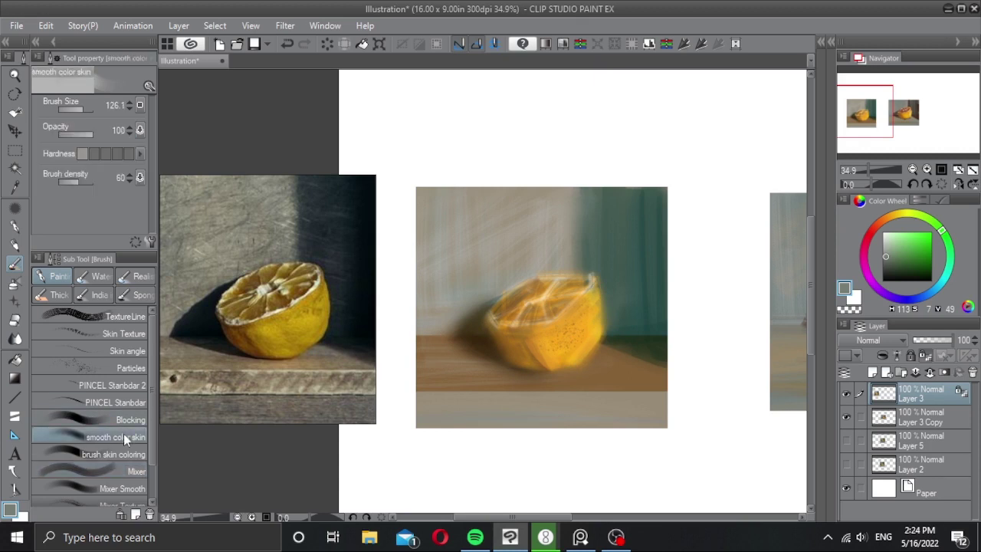
left_click(131, 420)
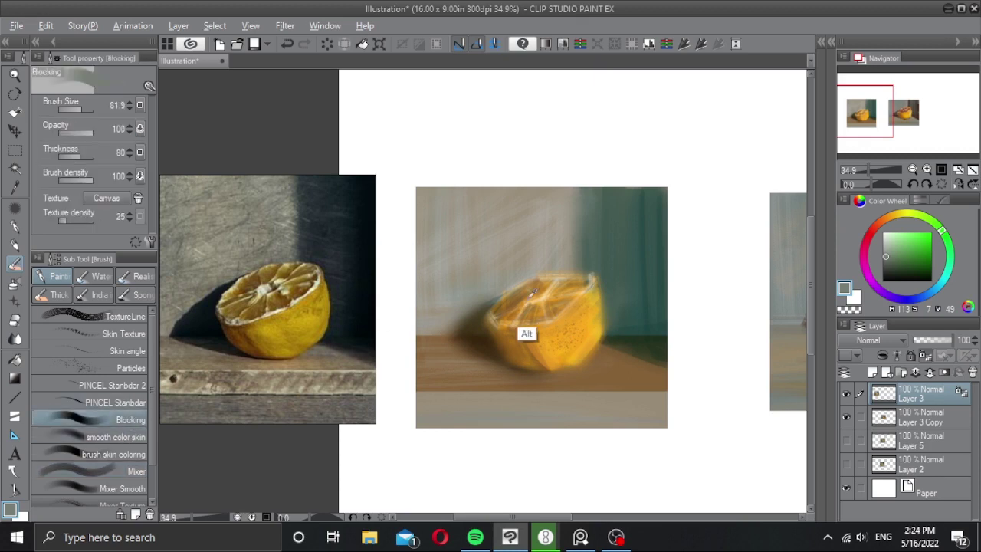
left_click(509, 337, "alt")
left_click(884, 223)
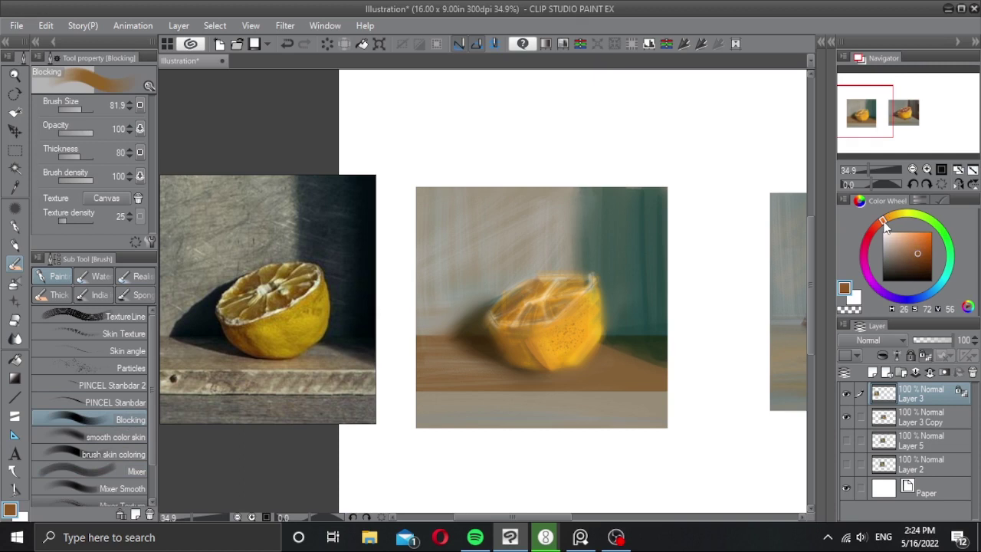
mouse_move(515, 314)
left_mouse_down()
mouse_move(537, 293)
mouse_move(534, 311)
mouse_move(529, 297)
mouse_move(510, 301)
mouse_move(528, 288)
mouse_move(557, 296)
mouse_move(549, 312)
mouse_move(559, 308)
mouse_move(573, 285)
left_mouse_up()
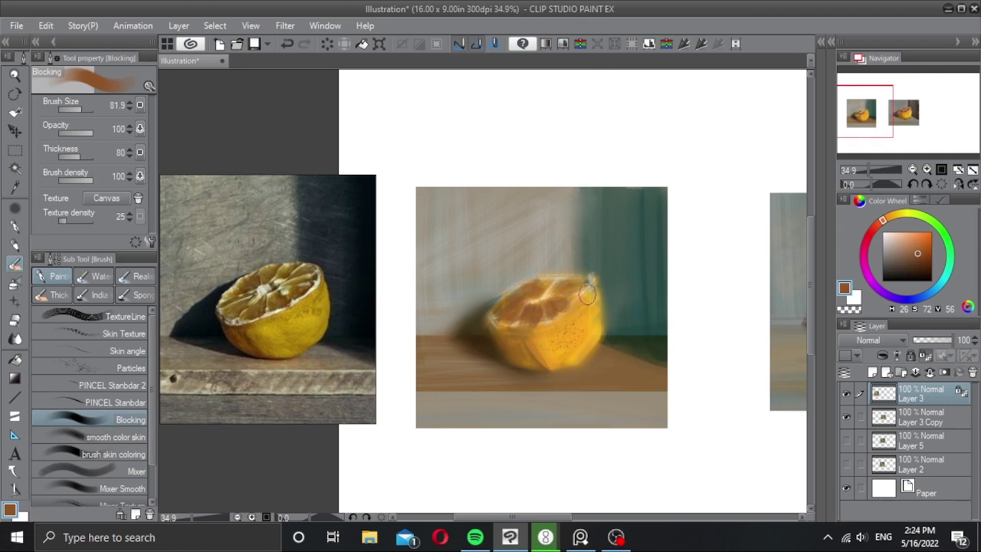
Step: Paint the pale membranes and cut rim in light peach (H 34, S 26, V 100), reducing the Blocking brush to 14.8
left_click(894, 232)
left_click(888, 218)
left_click_drag(563, 308, 552, 309)
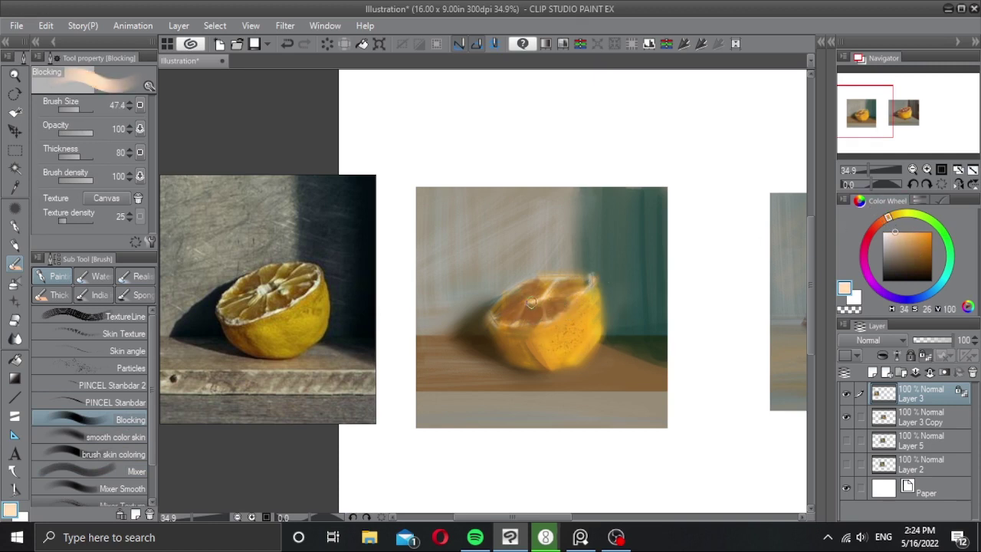
key("bracketleft")
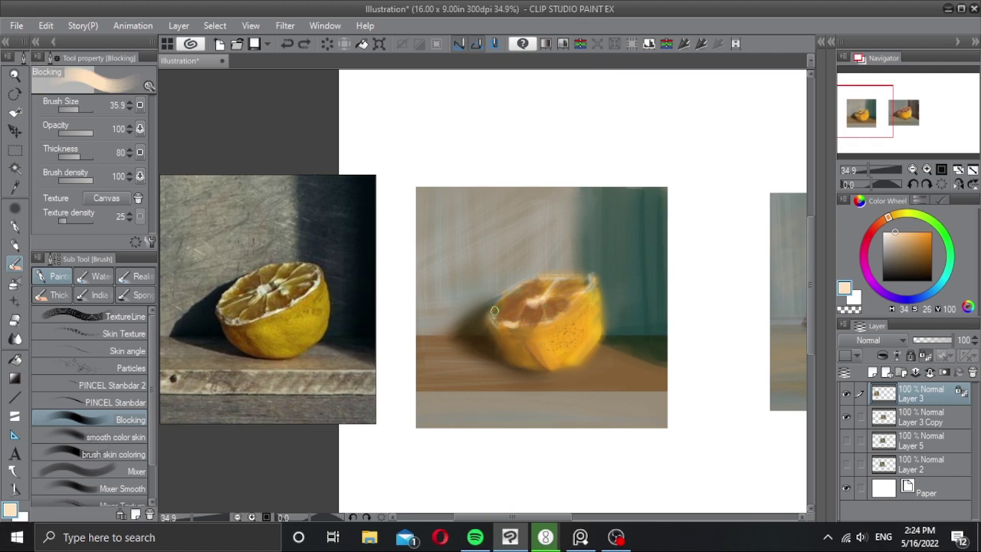
left_click_drag(507, 296, 521, 286)
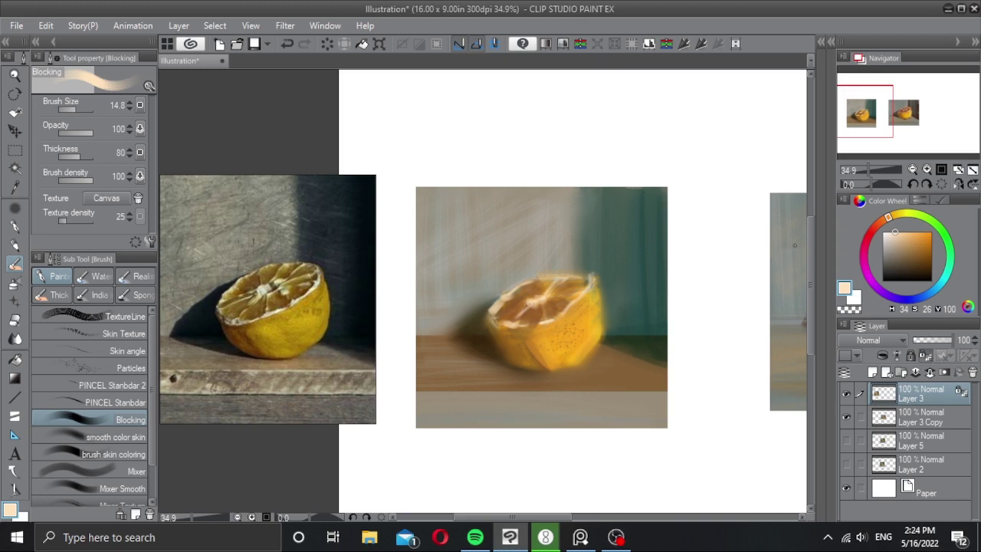
Step: Highlight the centre of the cut face in white (H 31, S 0, V 100) with the Blocking brush at size 31
left_click(535, 303, "alt")
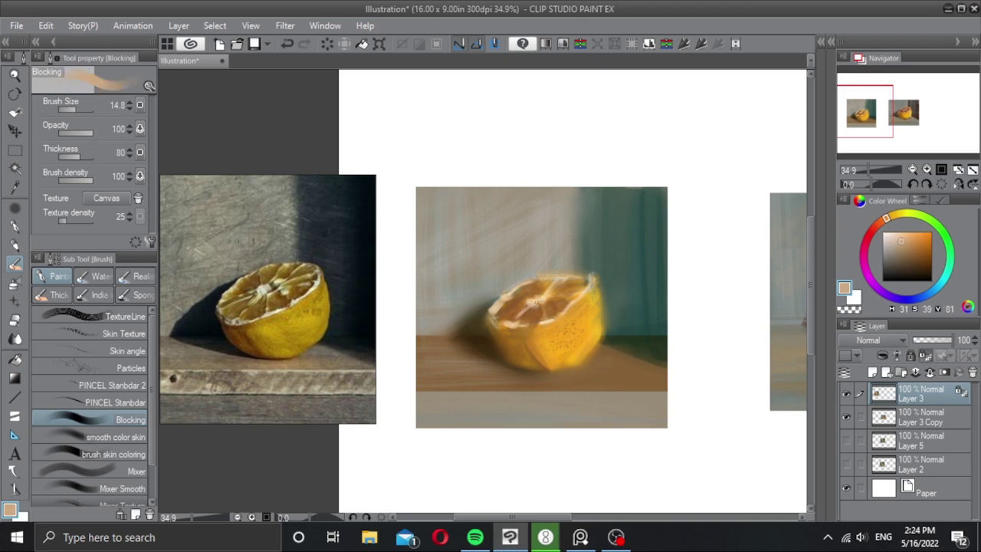
left_click(882, 232)
left_click_drag(530, 308, 538, 301)
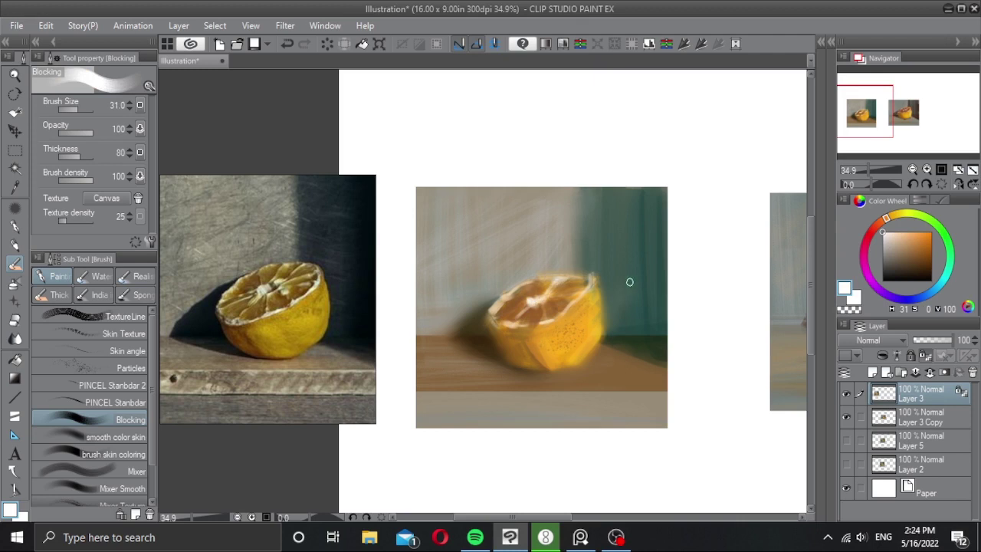
Step: Brighten the rind on a new clipped Hard light layer with sampled yellow-orange (H 40, S 86, V 98) using smooth color skin at size 162.9
left_click(874, 372)
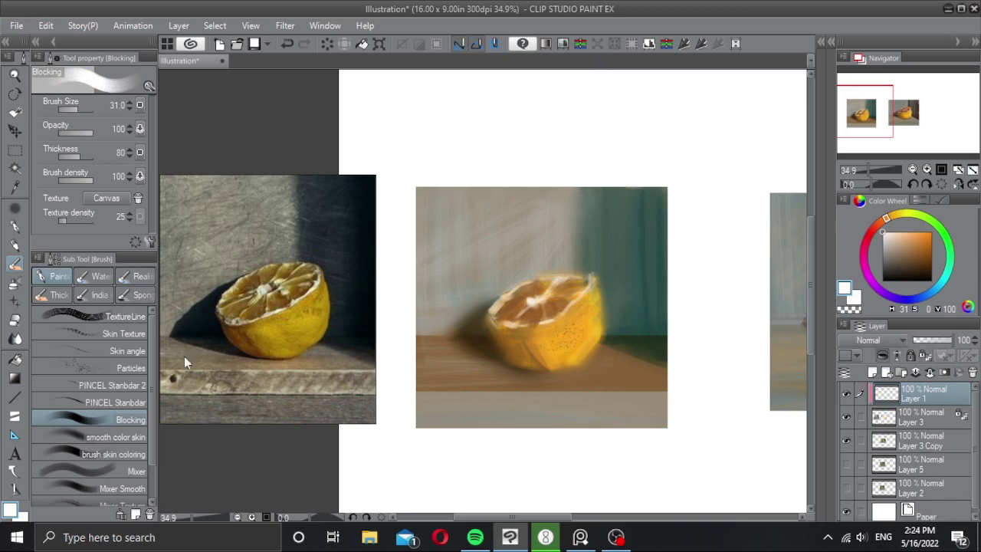
left_click(122, 439)
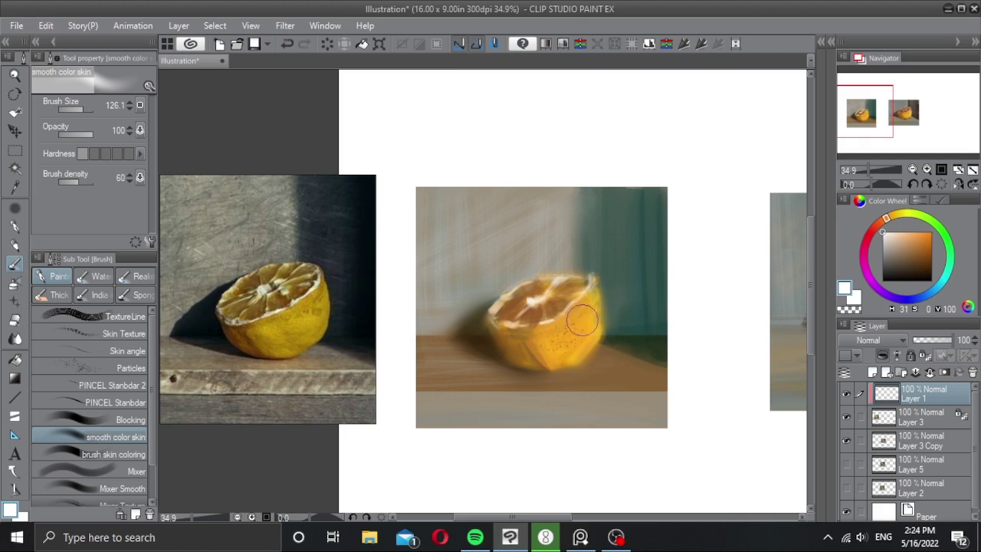
left_click(586, 358, "alt")
left_click_drag(577, 309, 570, 347)
left_click(874, 339)
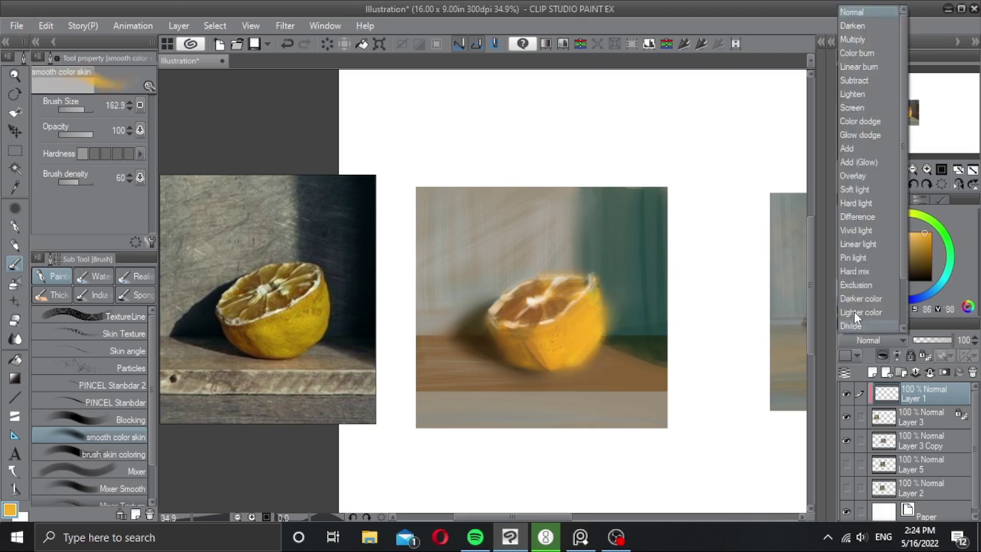
left_click(869, 203)
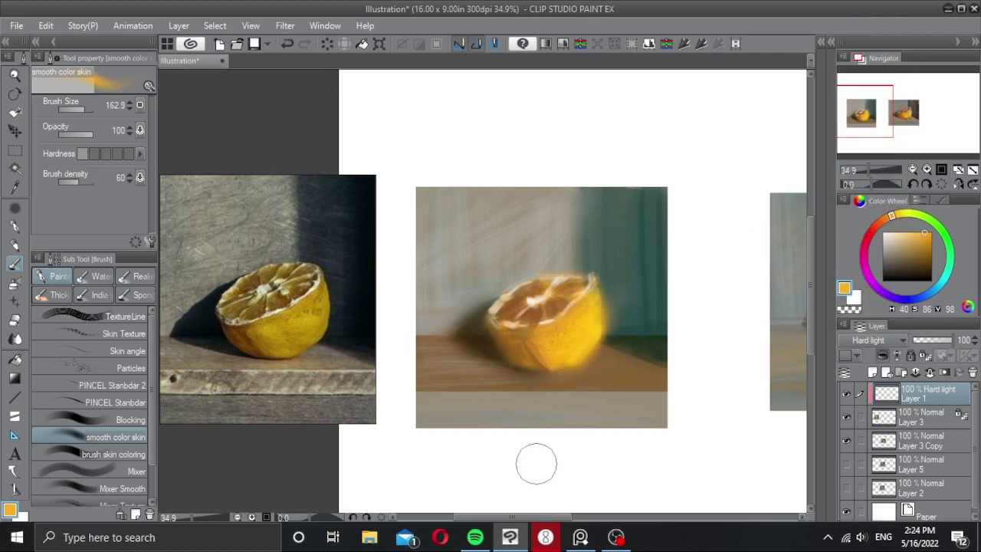
key("ctrl+minus")
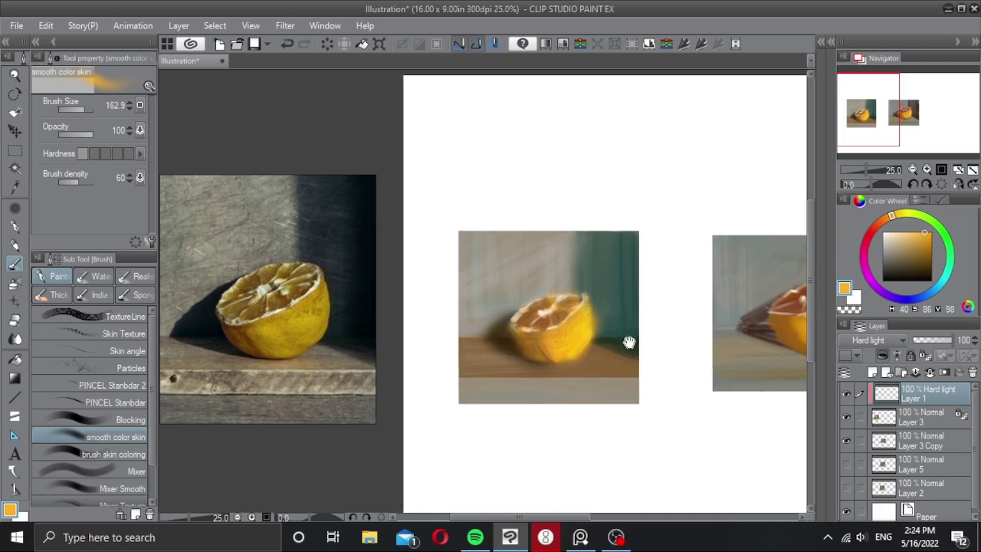
Step: Undo the Hard light rind brightening and delete the clipped layer above Layer 3
key("ctrl+minus")
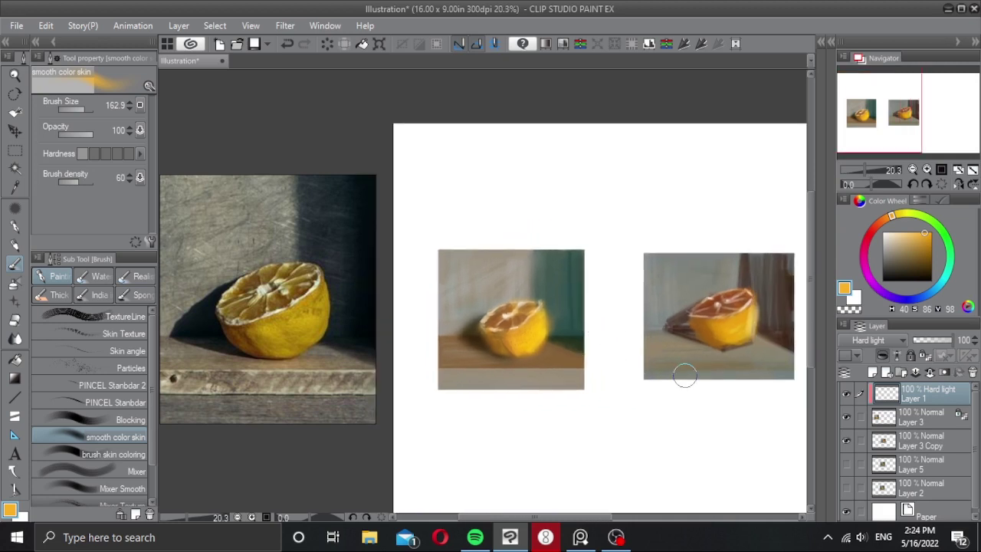
key("ctrl+z")
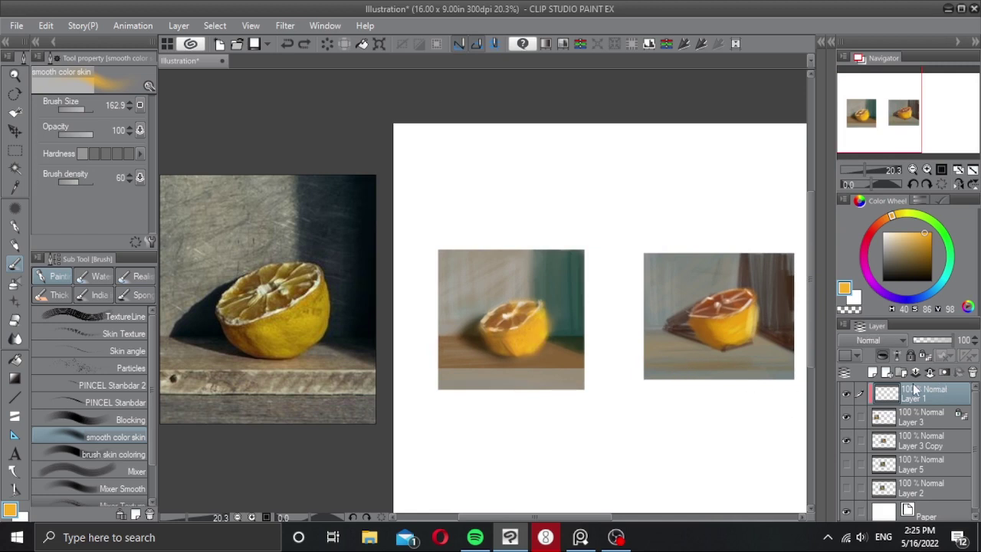
left_click(972, 373)
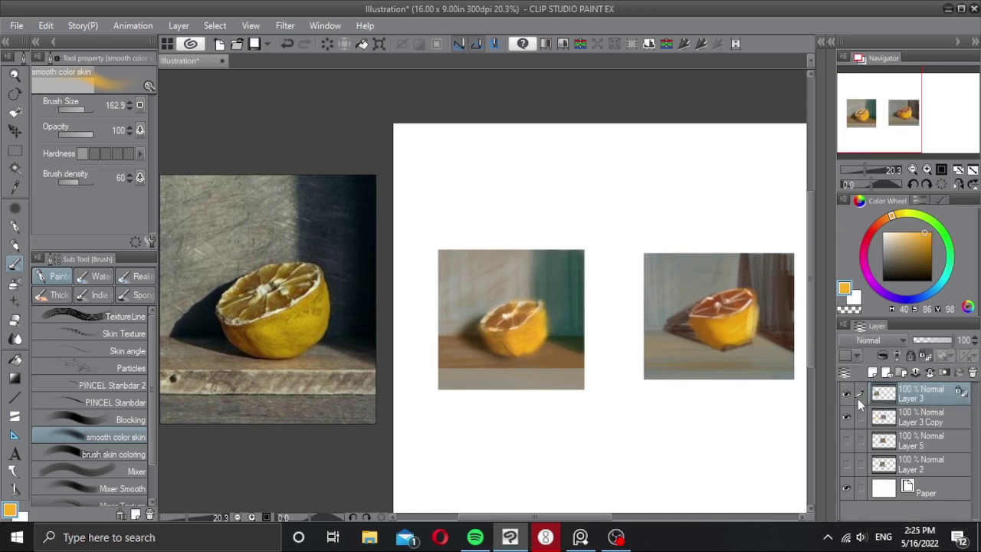
Step: Toggle the visibility of Layer 3 and compare the current lemon study with the earlier one beside it
left_click(848, 395)
left_click(848, 394)
scroll(618, 325, "down", 3)
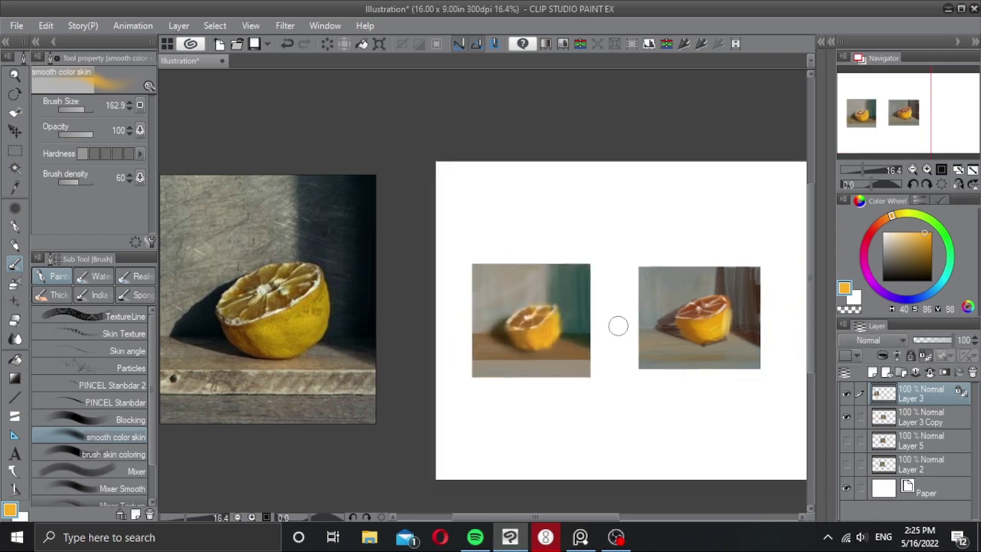
scroll(574, 339, "up", 1)
scroll(570, 341, "up", 3)
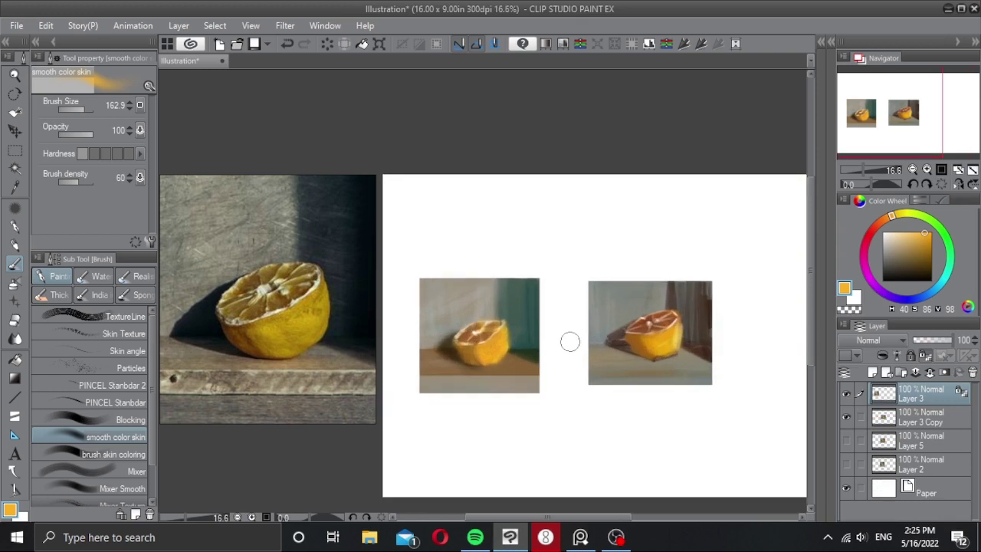
left_click_drag(583, 345, 603, 340)
scroll(630, 353, "down", 1)
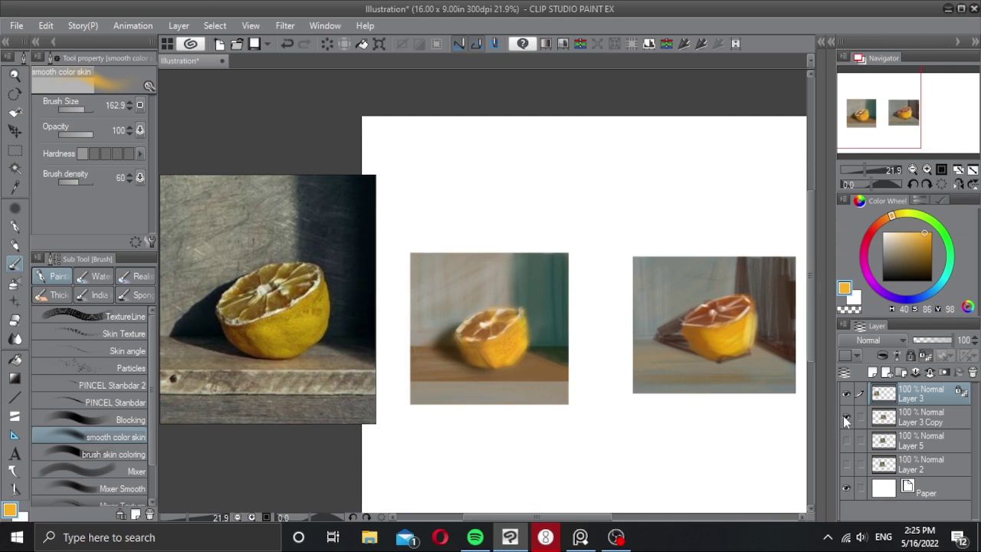
Step: Hide Layer 3 Copy, move the current lemon study into its place and unlock the transparent pixels of Layer 3
left_click(845, 418)
mouse_move(541, 366)
left_mouse_down()
mouse_move(753, 370)
mouse_move(762, 355)
left_mouse_up()
left_click(927, 358)
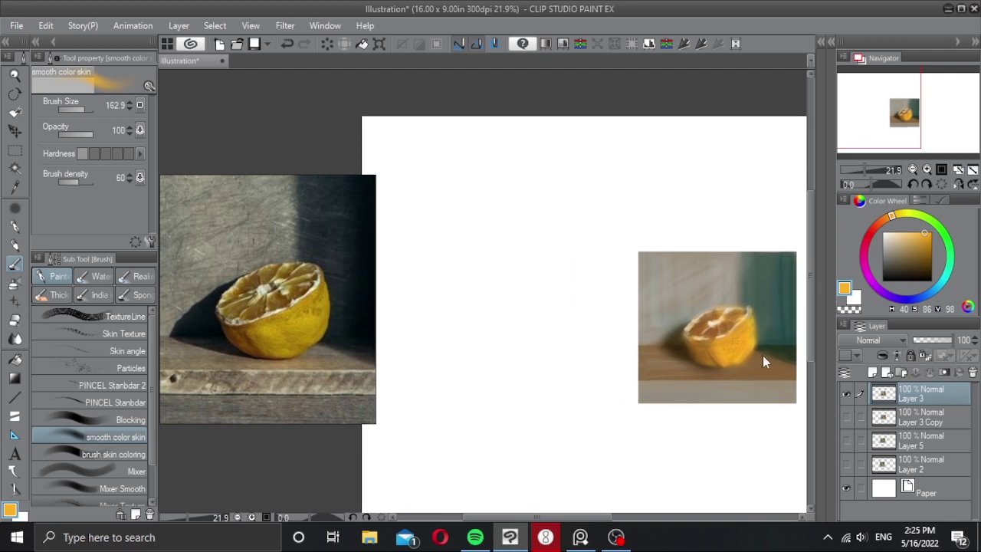
Step: Add a new raster layer above Layer 3 and restart the Hourglass timer for 5 minutes
left_click(873, 372)
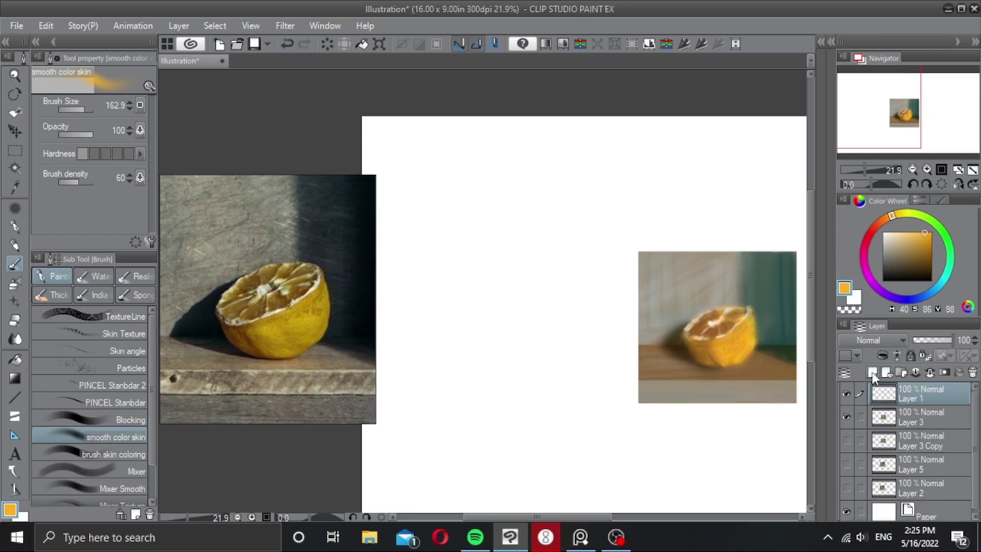
left_click(545, 537)
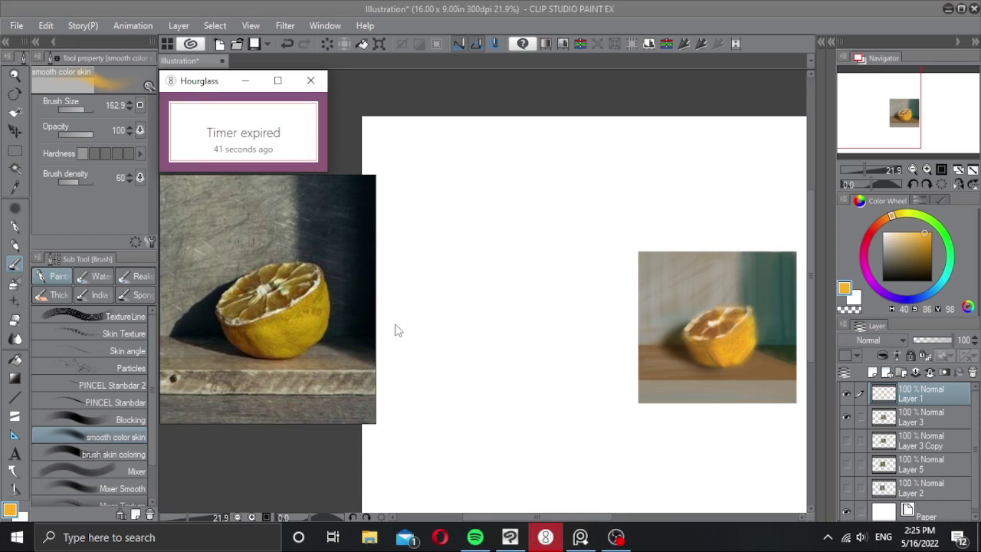
left_click(228, 150)
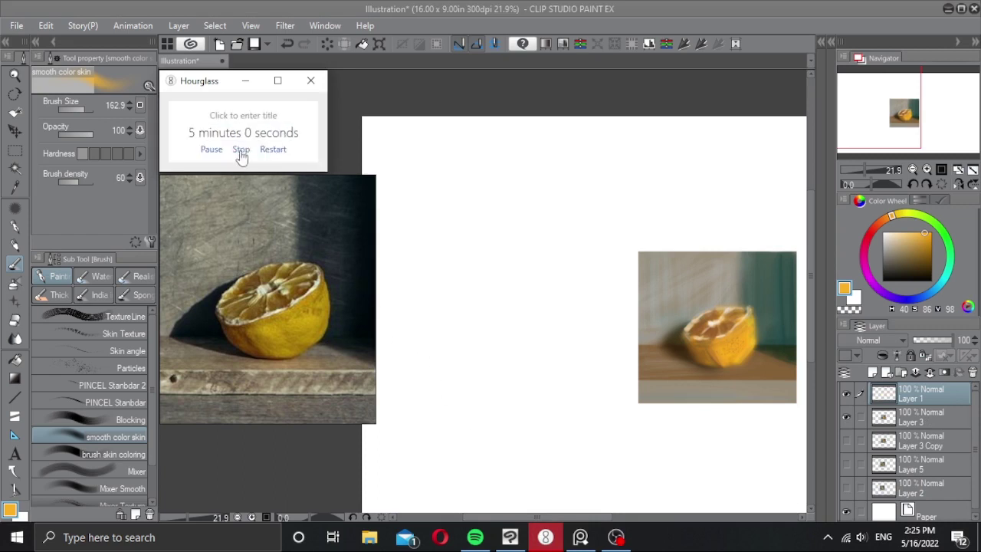
left_click(473, 265)
Step: Create a filled rectangle for a new study beside the finished one, recoloured in sampled warm grey (H 55, S 7, V 61)
key("m")
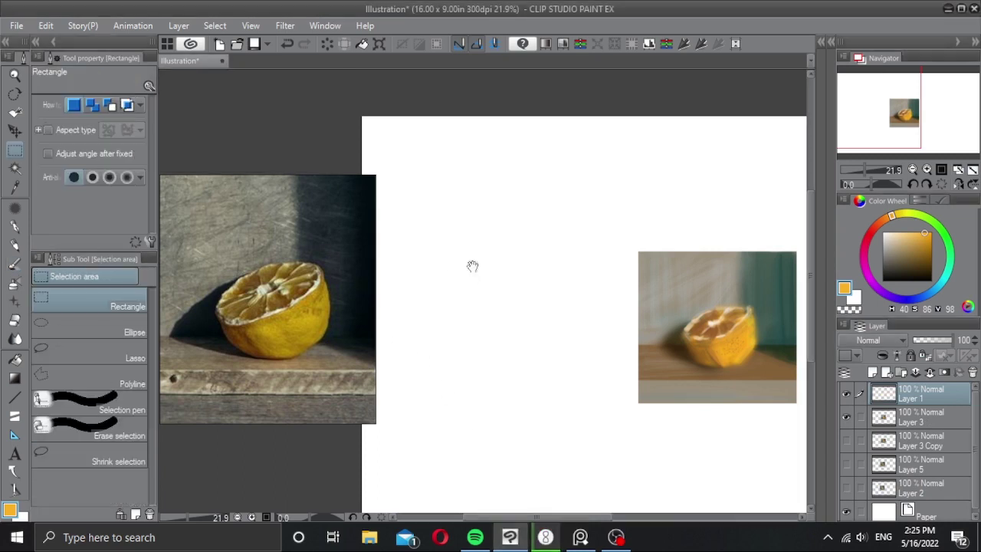
left_click_drag(411, 242, 592, 406)
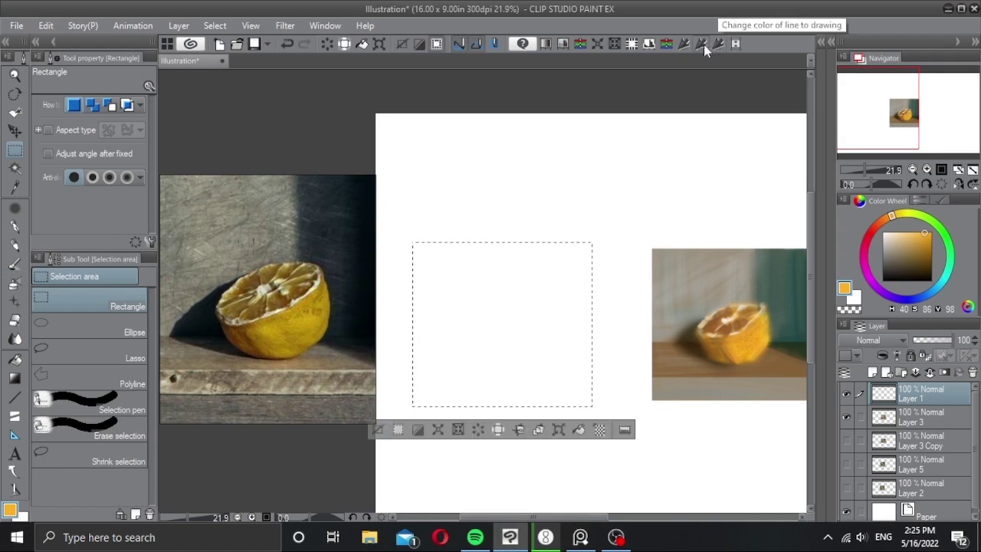
left_click(579, 430)
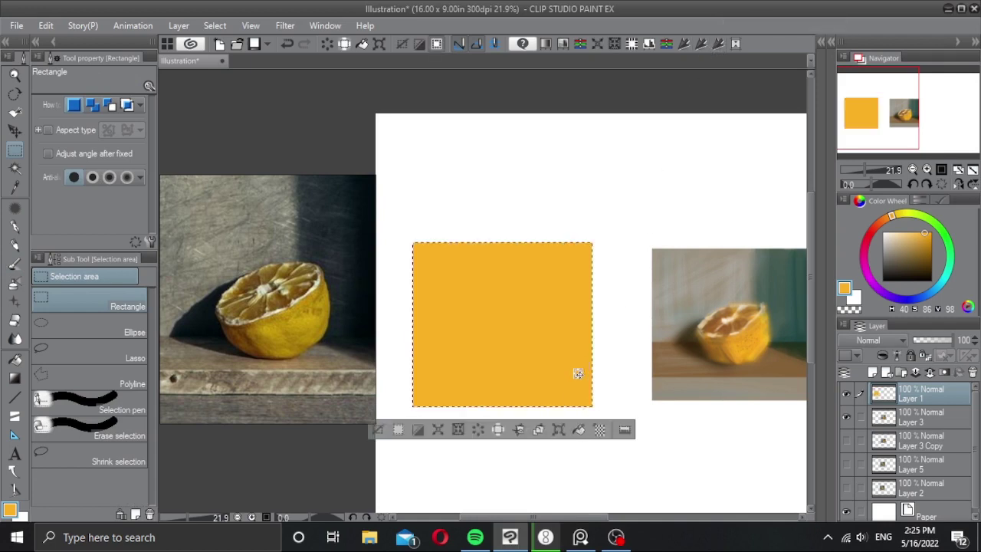
left_click(378, 429)
right_click(666, 259)
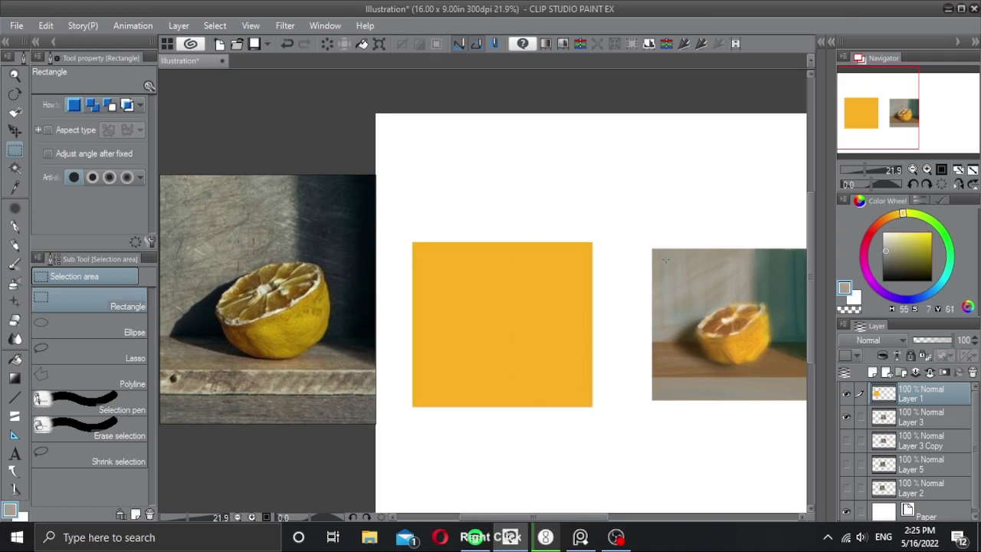
left_click(700, 44)
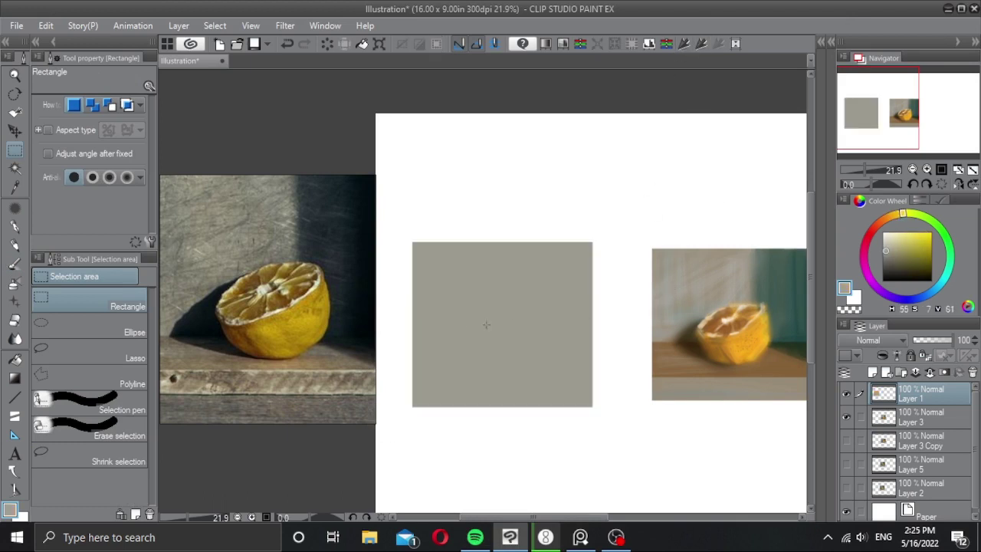
Step: Lock the new layer's transparent pixels and fill a horizontal ledge band across the study in dark brown-grey (H 41, S 16, V 39)
left_click_drag(396, 338, 609, 382)
left_click(923, 355)
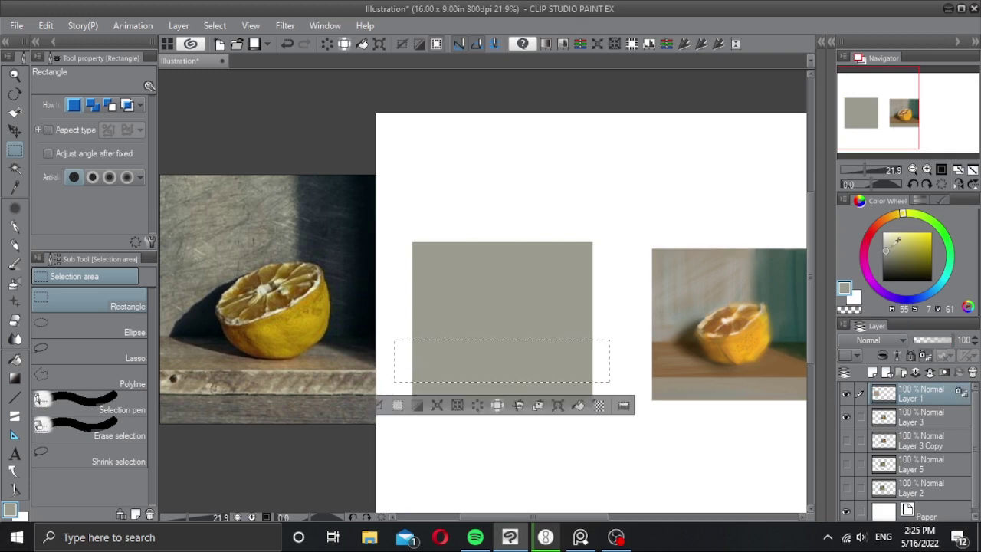
left_click(889, 261)
left_click(893, 221)
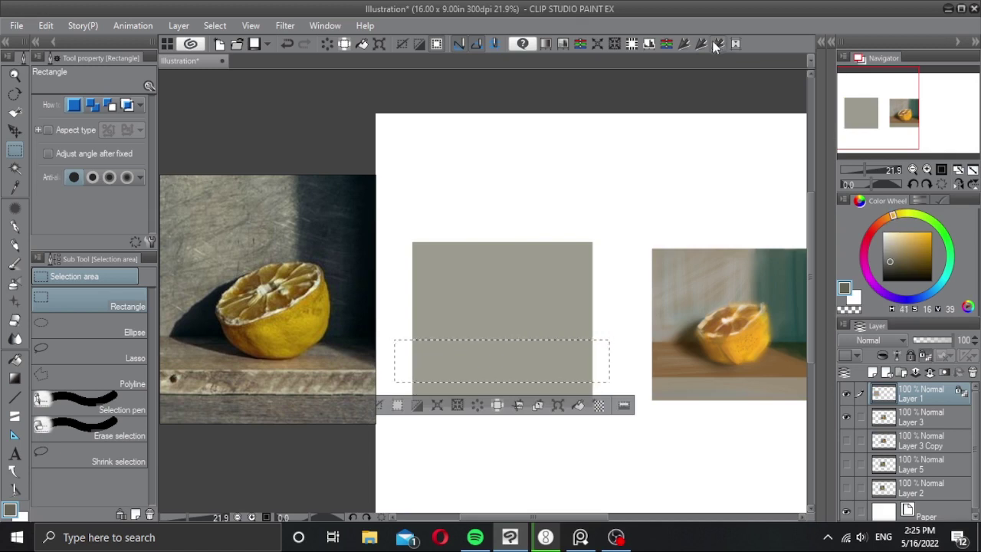
left_click(702, 45)
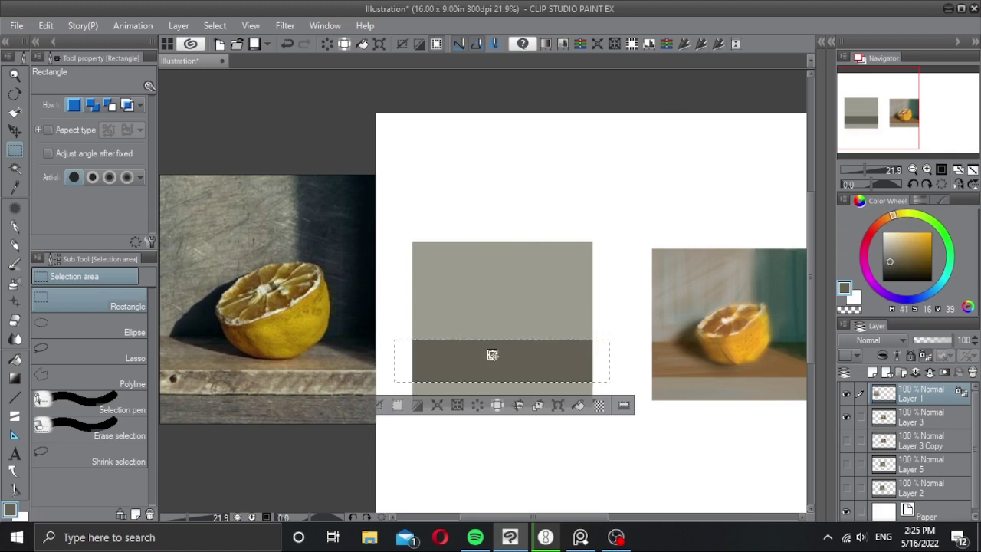
left_click_drag(492, 354, 493, 357)
left_click(576, 333)
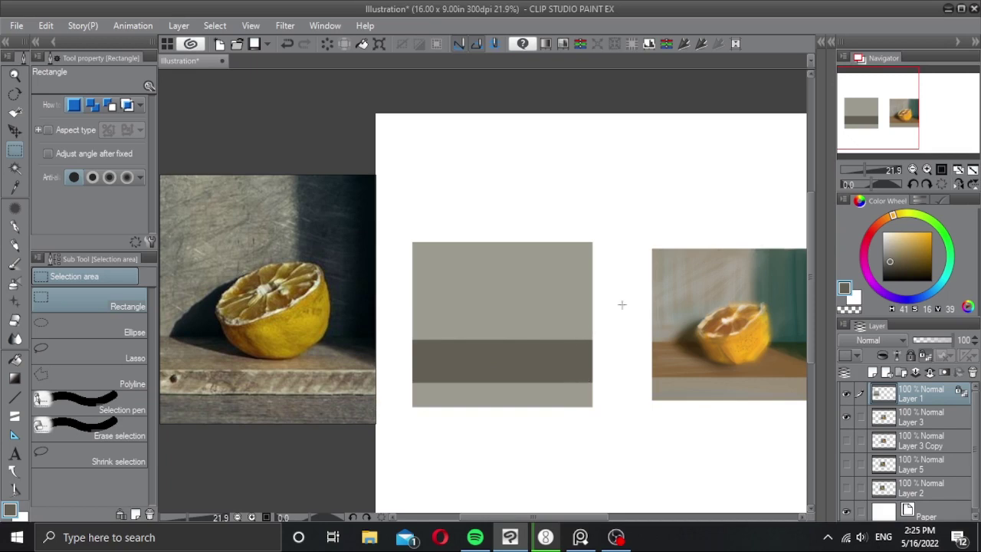
Step: Recolour the ledge band in ochre brown (H 41, S 39, V 61), undoing the mismatched fill first, and deselect
left_click_drag(610, 343, 396, 384)
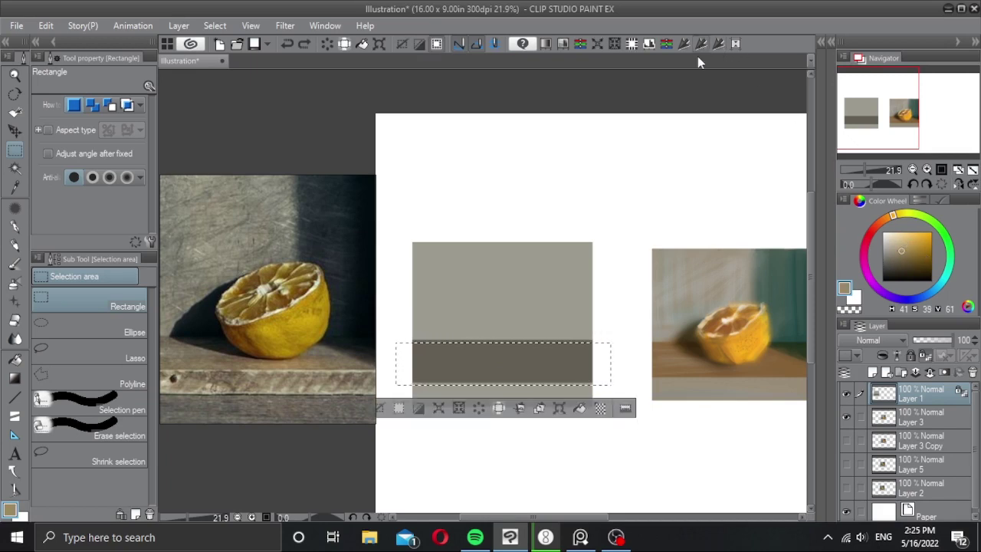
key("alt+BackSpace")
key("ctrl+z")
key("ctrl+z")
key("ctrl+z")
key("alt+BackSpace")
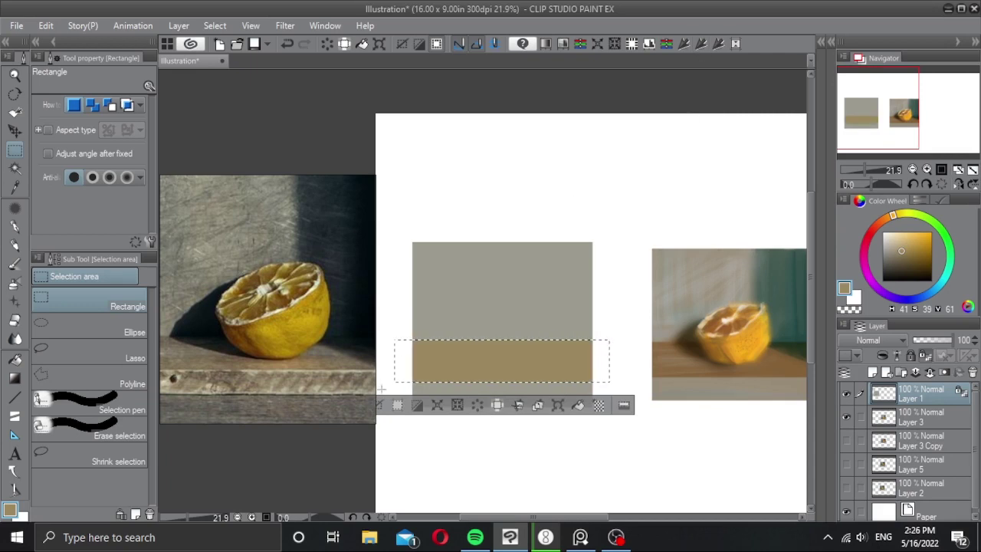
left_click(381, 406)
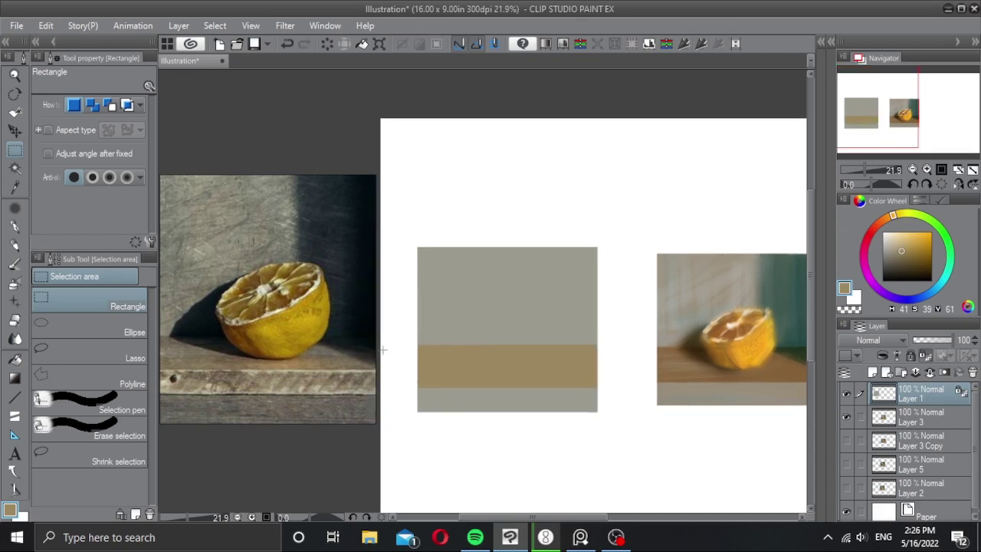
Step: Brush light grey (H 41, S 10, V 74) texture strokes onto the wall with the Skin angle brush at size 253.9
key("b")
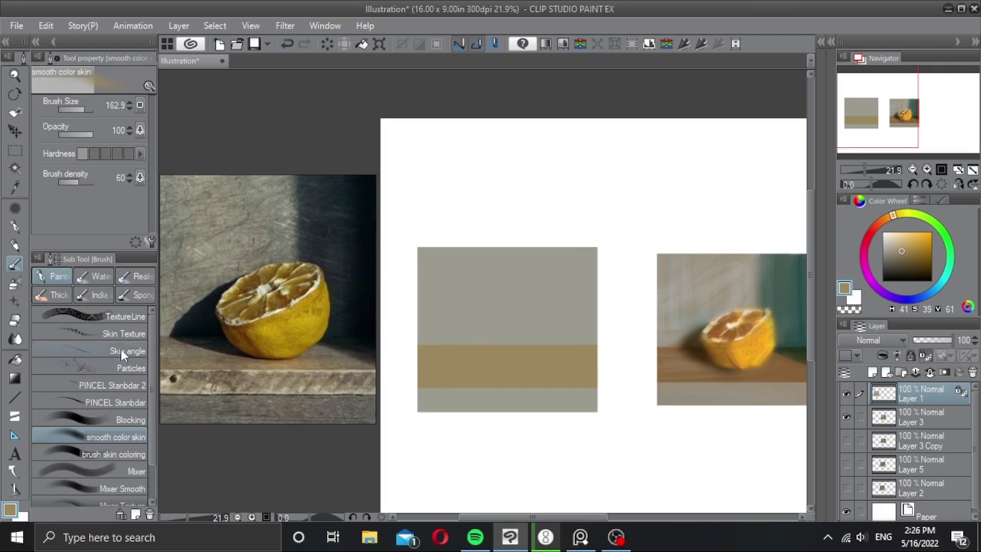
left_click(125, 334)
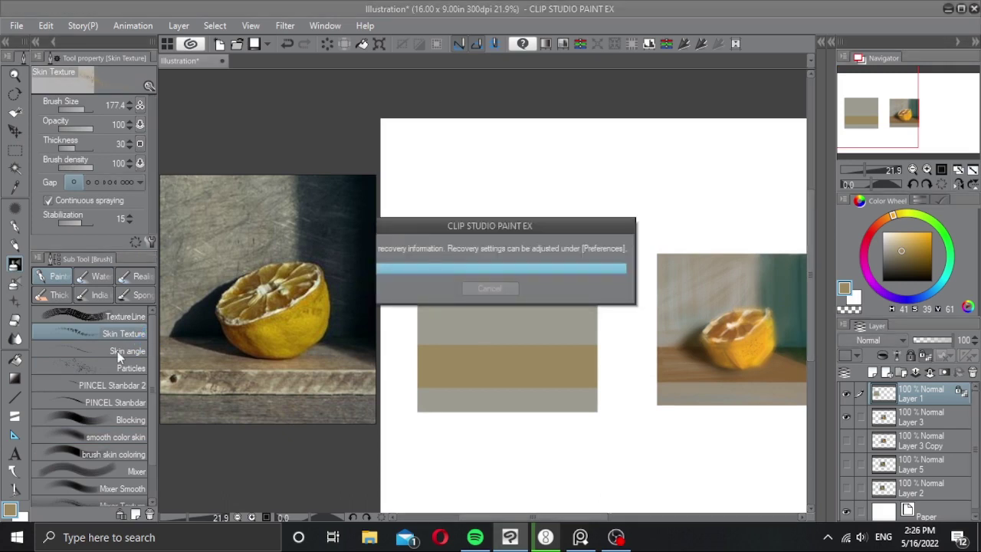
left_click(127, 351)
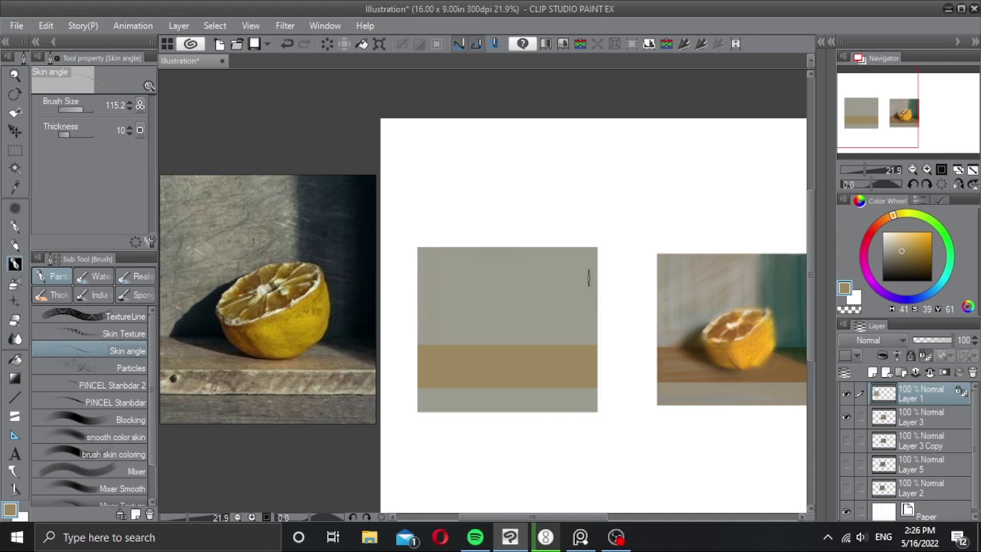
left_click(887, 243)
key("bracketright")
key("bracketright")
key("bracketright")
mouse_move(446, 298)
left_mouse_down()
mouse_move(444, 324)
mouse_move(425, 321)
mouse_move(530, 320)
mouse_move(486, 299)
mouse_move(416, 329)
mouse_move(531, 321)
mouse_move(526, 253)
mouse_move(498, 314)
mouse_move(524, 270)
mouse_move(431, 259)
mouse_move(503, 329)
left_mouse_up()
Step: Add horizontal light grey wood-grain strokes across the ledge and its front edge with the Skin angle brush
mouse_move(396, 412)
left_mouse_down()
mouse_move(496, 399)
mouse_move(585, 417)
mouse_move(568, 419)
mouse_move(575, 414)
left_mouse_up()
left_click_drag(573, 350, 396, 348)
left_click(411, 350)
left_click_drag(465, 353, 513, 348)
left_click_drag(468, 355, 515, 353)
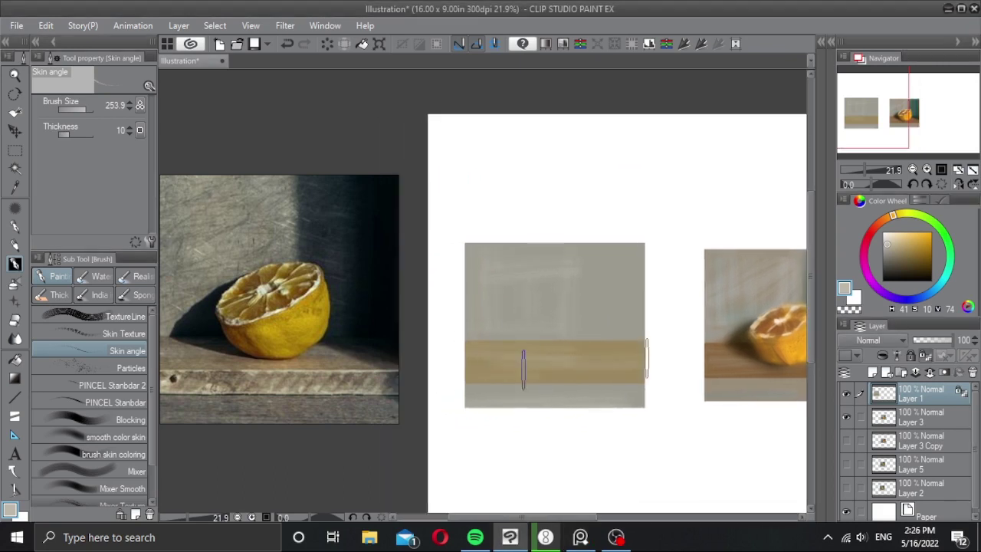
left_click_drag(608, 348, 576, 344)
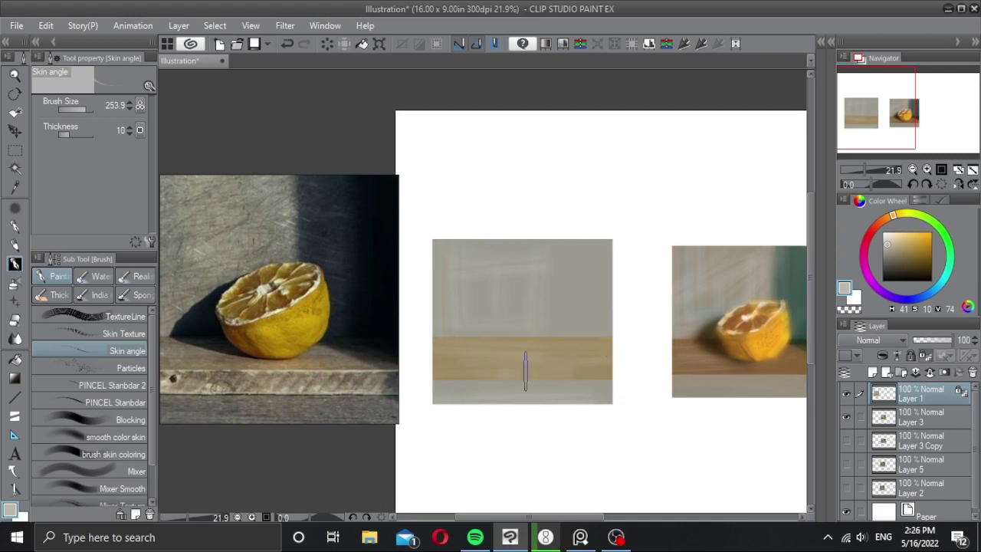
mouse_move(526, 359)
left_mouse_down()
mouse_move(506, 357)
mouse_move(583, 341)
left_mouse_up()
Step: Block in the lemon on a new clipped layer: orange rind (H 34, S 100, V 100) and brown cut face (H 29, S 73, V 56), Skin angle size 134
left_click(872, 372)
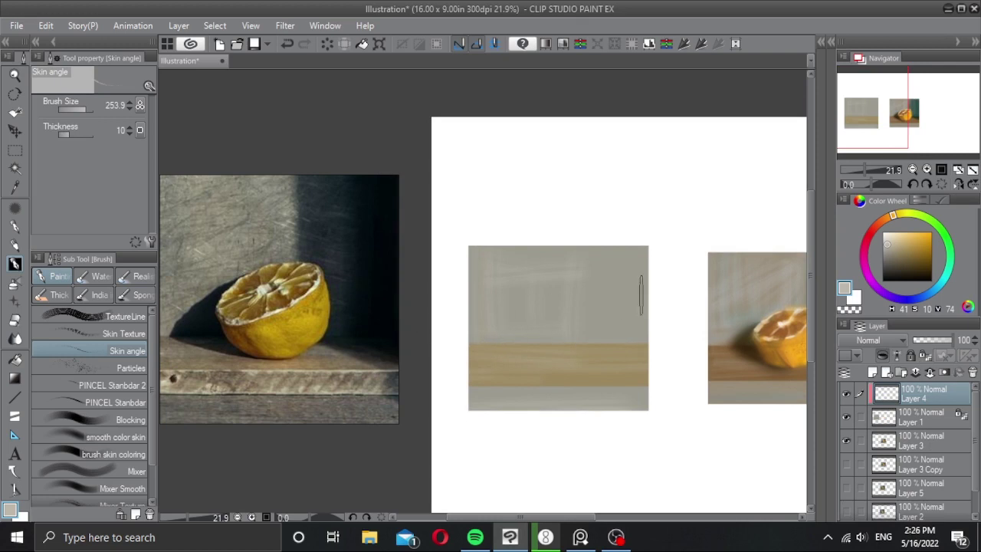
left_click(790, 351, "alt")
left_click_drag(551, 326, 528, 334)
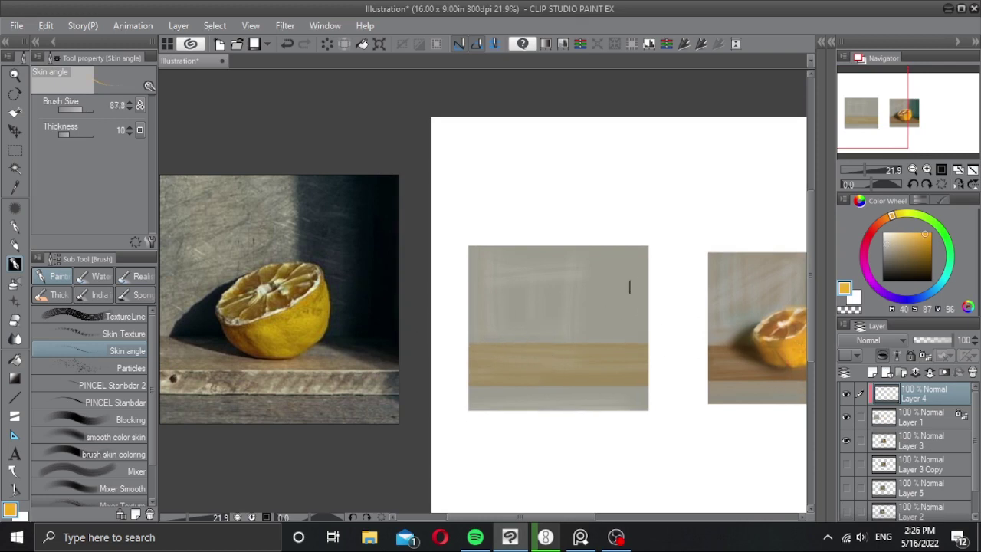
left_click_drag(884, 227, 888, 220)
left_click(930, 232)
left_click_drag(624, 310, 620, 308)
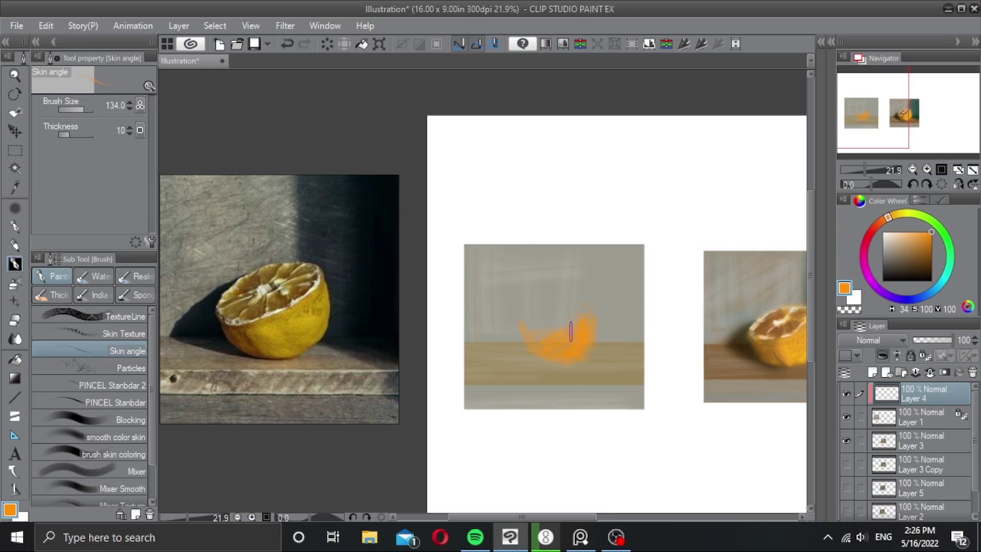
left_click(762, 322, "alt")
mouse_move(526, 331)
left_mouse_down()
mouse_move(569, 311)
mouse_move(524, 326)
mouse_move(554, 307)
mouse_move(577, 309)
mouse_move(529, 331)
mouse_move(553, 315)
mouse_move(582, 316)
mouse_move(551, 334)
mouse_move(586, 311)
left_mouse_up()
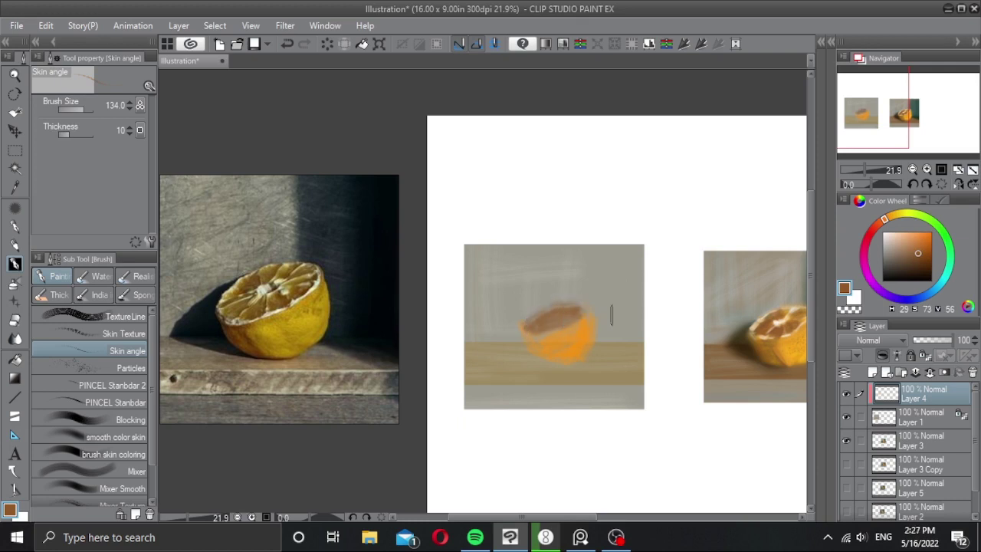
Step: Paint brown cast shadows on either side of the lemon on a new clipped Multiply layer with Skin angle at size 134
left_click(872, 372)
left_click(876, 340)
left_click(850, 39)
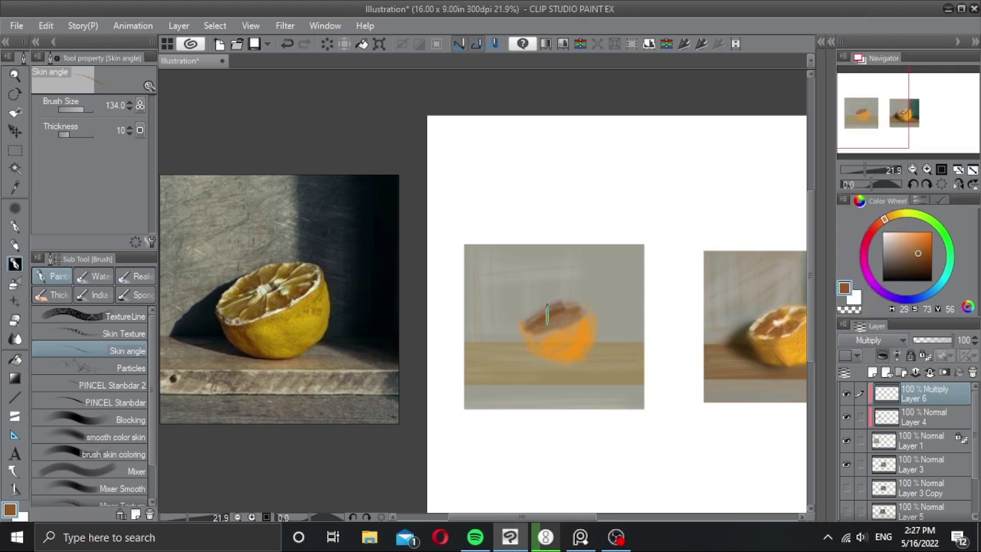
mouse_move(531, 328)
left_mouse_down()
mouse_move(549, 367)
mouse_move(542, 362)
mouse_move(568, 367)
mouse_move(545, 352)
mouse_move(552, 339)
mouse_move(540, 354)
mouse_move(555, 369)
mouse_move(555, 359)
mouse_move(507, 347)
mouse_move(551, 353)
left_mouse_up()
key("ctrl+z")
mouse_move(503, 328)
left_mouse_down()
mouse_move(551, 308)
mouse_move(501, 345)
left_mouse_up()
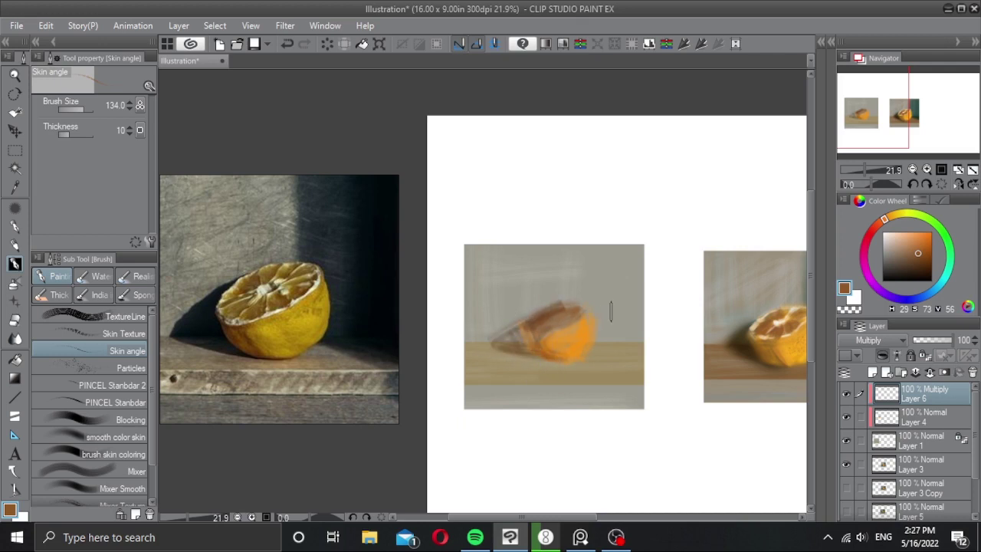
left_click_drag(592, 343, 649, 364)
left_click_drag(581, 247, 580, 303)
left_click_drag(587, 250, 594, 328)
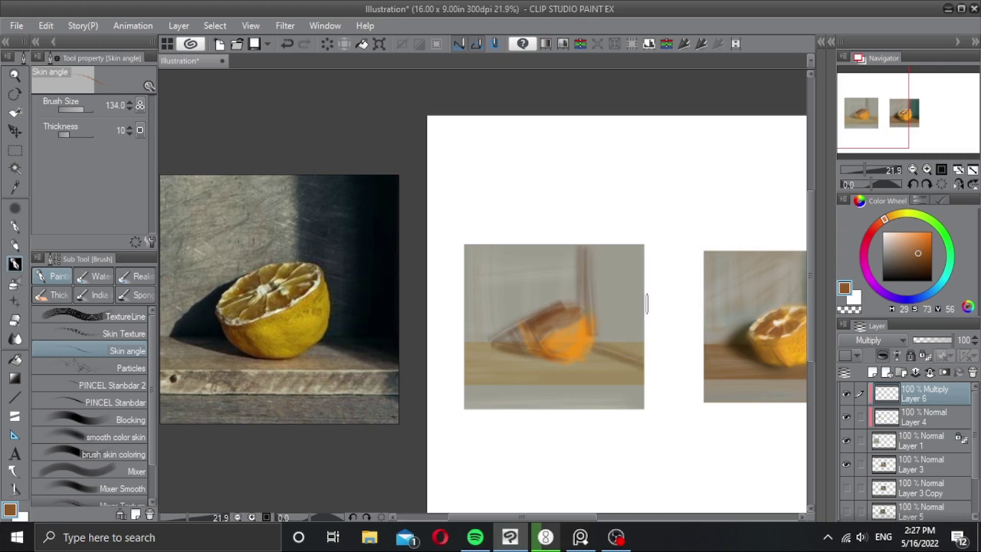
key("ctrl+z")
key("ctrl+z")
Step: Paint the wall's dark area and the shadow beside the lemon in blue (H 214, S 42, V 57) with Skin angle up to size 265.8
left_click(925, 298)
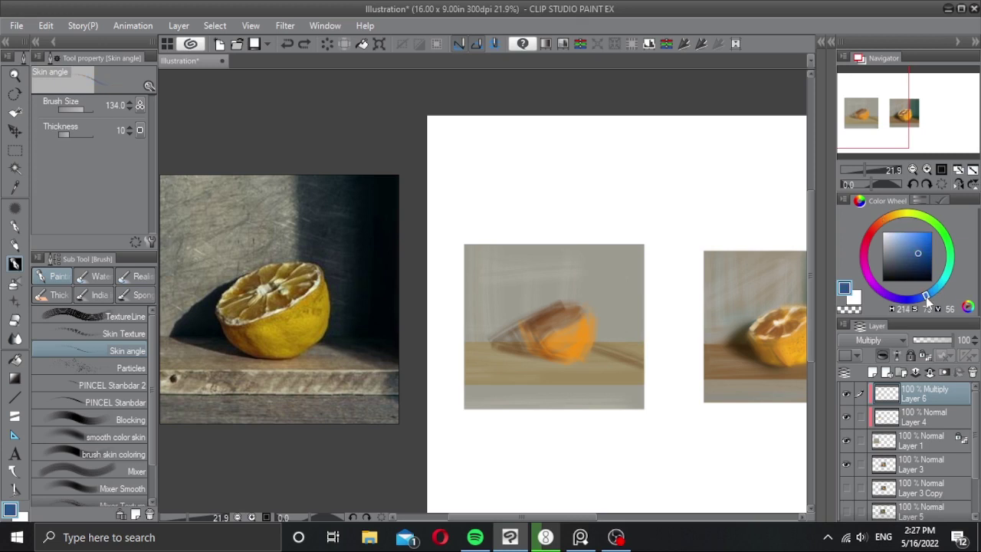
left_click(902, 252)
left_click_drag(586, 243, 591, 316)
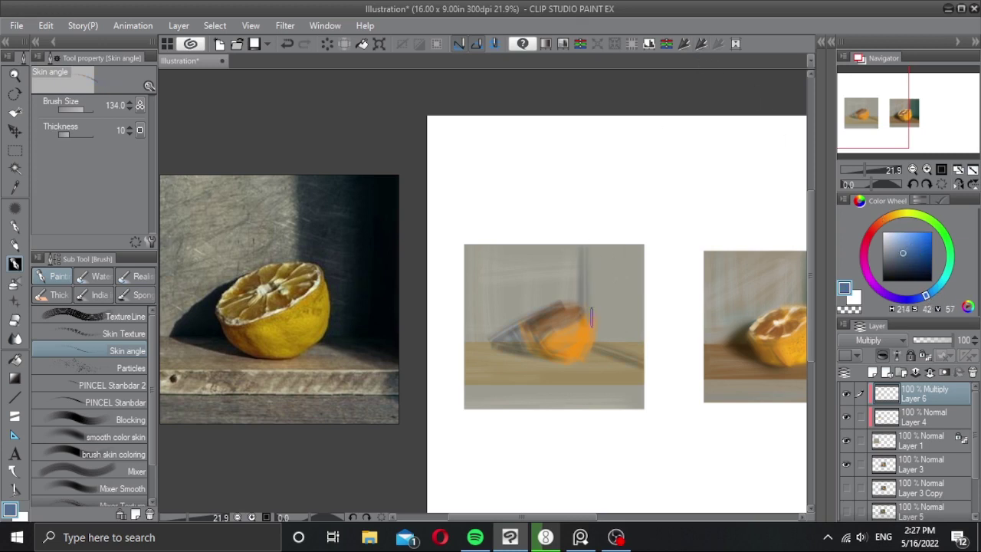
mouse_move(584, 249)
left_mouse_down()
mouse_move(594, 322)
mouse_move(611, 335)
mouse_move(646, 335)
left_mouse_up()
mouse_move(600, 260)
left_mouse_down()
mouse_move(606, 325)
mouse_move(605, 256)
mouse_move(615, 249)
mouse_move(622, 298)
left_mouse_up()
mouse_move(610, 236)
left_mouse_down()
mouse_move(622, 316)
mouse_move(630, 253)
mouse_move(638, 330)
left_mouse_up()
mouse_move(640, 274)
left_mouse_down()
mouse_move(637, 341)
mouse_move(647, 357)
mouse_move(635, 294)
mouse_move(633, 321)
left_mouse_up()
mouse_move(625, 248)
left_mouse_down()
mouse_move(625, 320)
mouse_move(597, 272)
mouse_move(594, 246)
mouse_move(597, 294)
left_mouse_up()
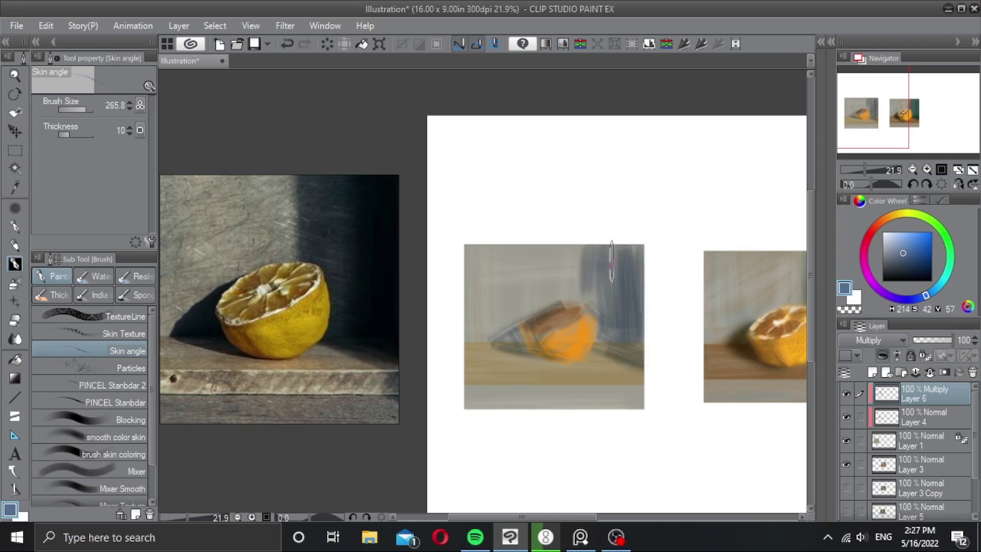
key("c")
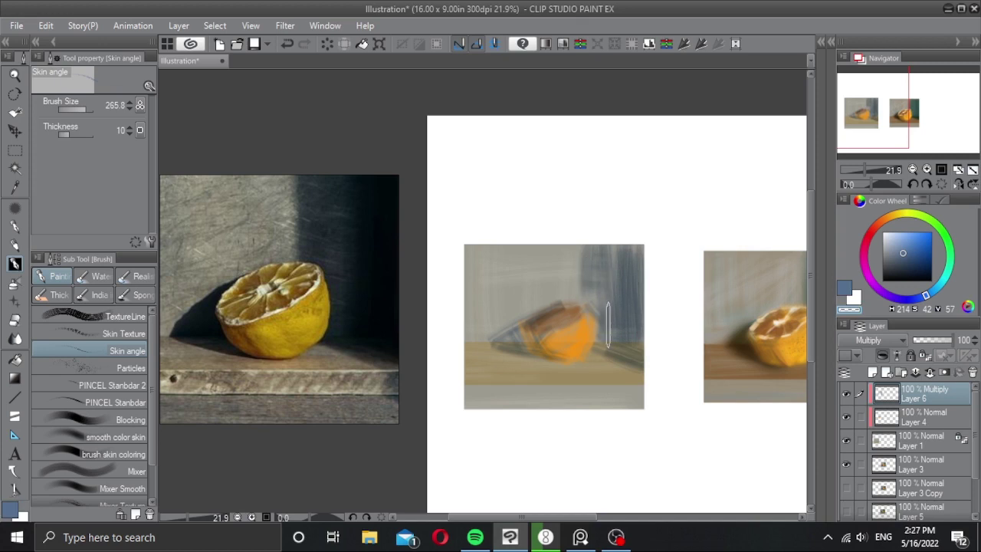
key("c")
left_click_drag(591, 268, 592, 295)
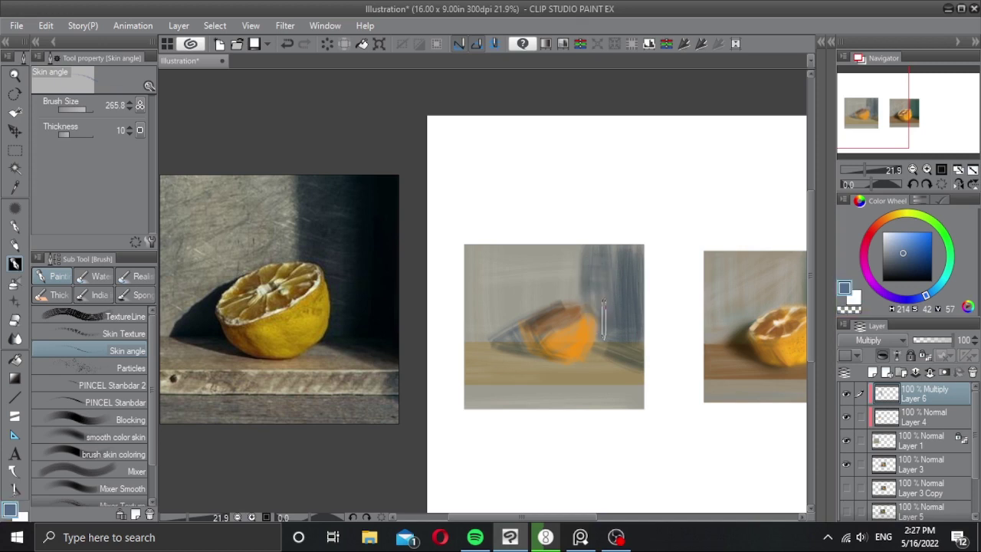
Step: Merge the Multiply shadow layer into Layer 4 and touch up the lemon with sampled orange (H 34, S 85, V 92), Skin angle size 130.5
scroll(606, 313, "up", 2)
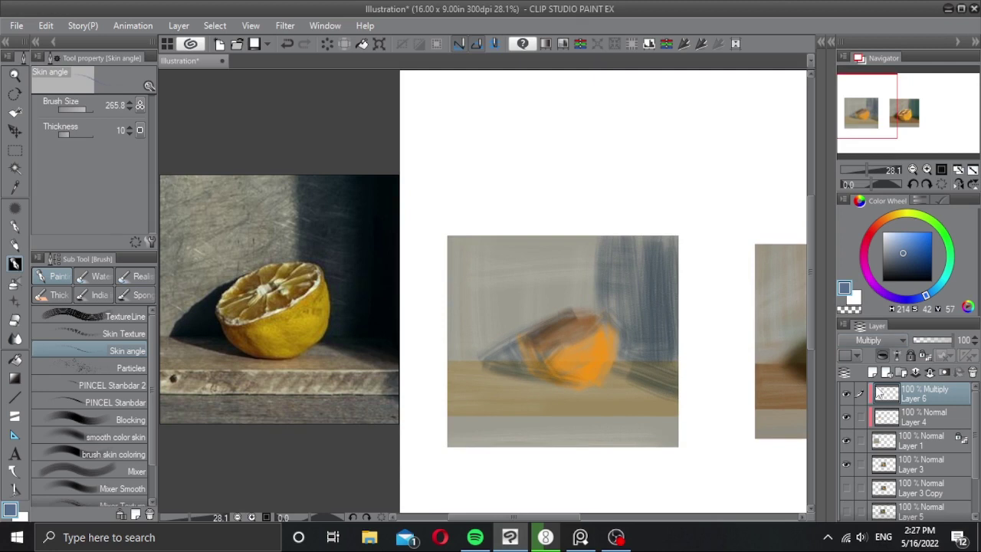
left_click(929, 373)
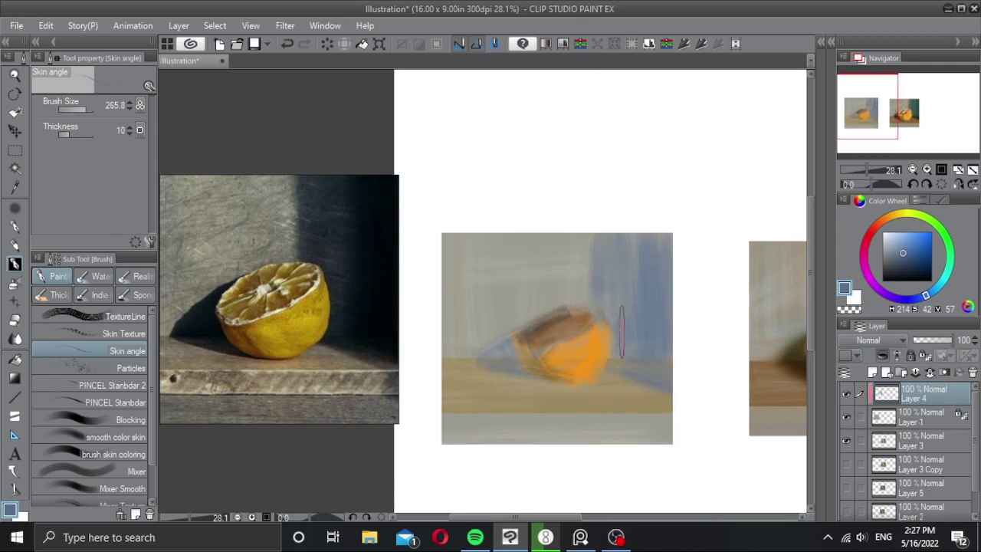
scroll(596, 337, "up", 1)
left_click(588, 342, "alt")
mouse_move(510, 351)
left_mouse_down()
mouse_move(488, 341)
mouse_move(492, 348)
left_mouse_up()
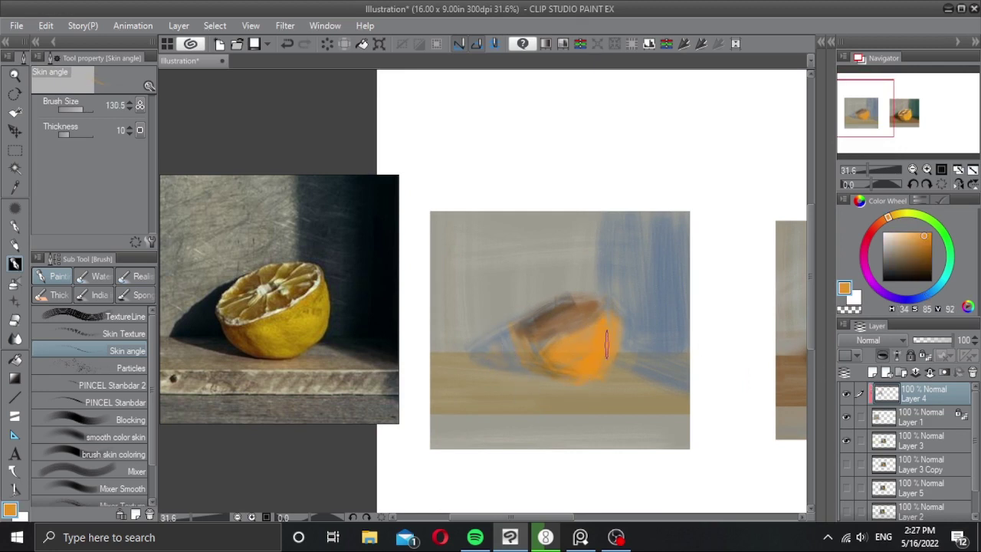
Step: Outline the lemon's cut face and add pith strokes in cream (H 34, S 23, V 100) with PINCEL Stanbdar at size 25.1
left_click(885, 231)
left_click_drag(885, 231, 893, 231)
left_click_drag(607, 295, 577, 302)
key("ctrl+z")
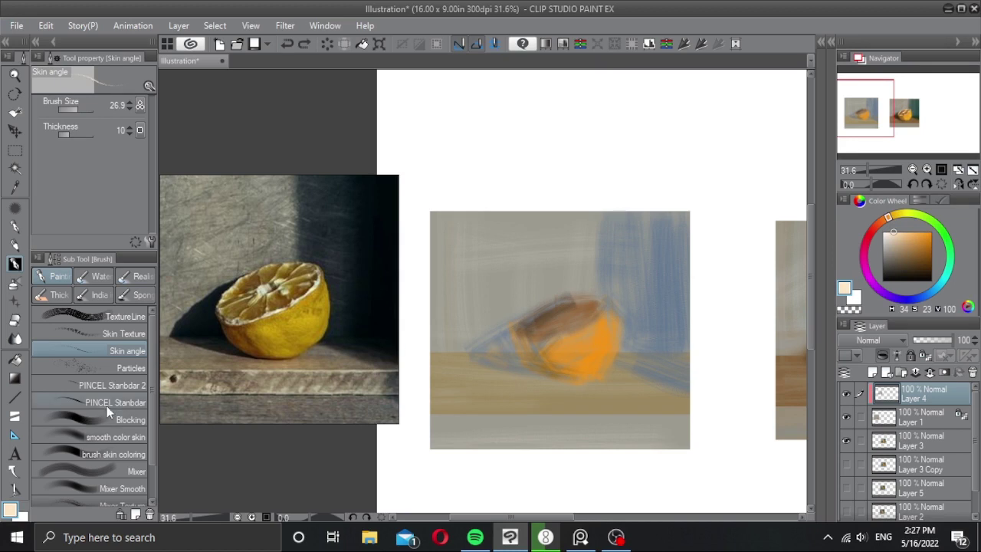
left_click(113, 400)
left_click_drag(569, 304, 567, 306)
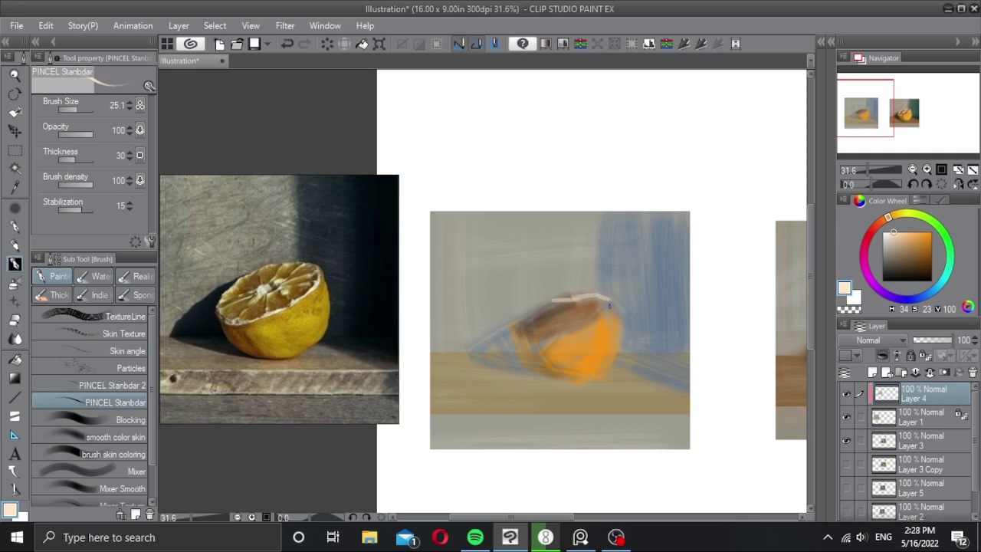
mouse_move(580, 326)
left_mouse_down()
mouse_move(526, 337)
mouse_move(538, 332)
mouse_move(528, 325)
mouse_move(534, 313)
mouse_move(524, 330)
mouse_move(515, 326)
mouse_move(568, 290)
mouse_move(527, 318)
left_mouse_up()
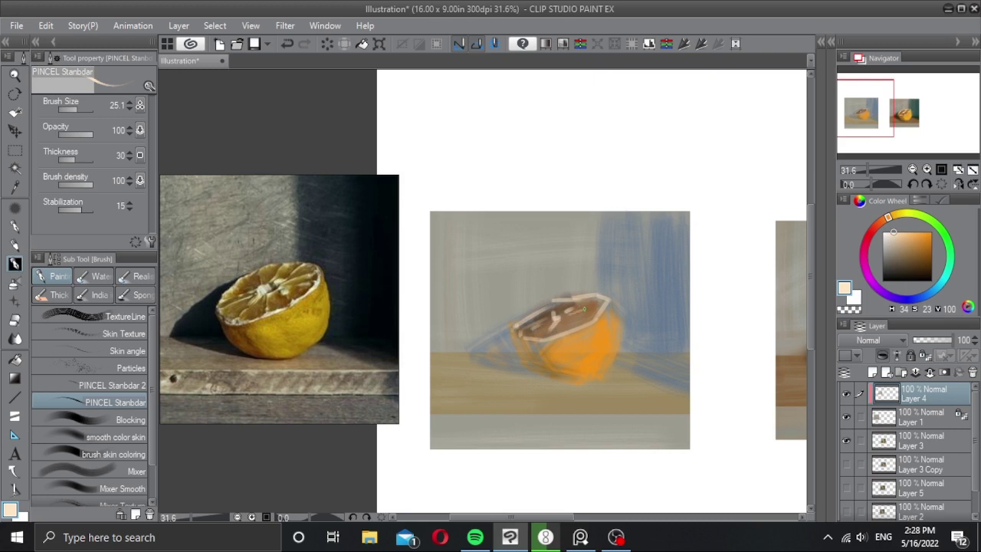
left_click(569, 360, "alt")
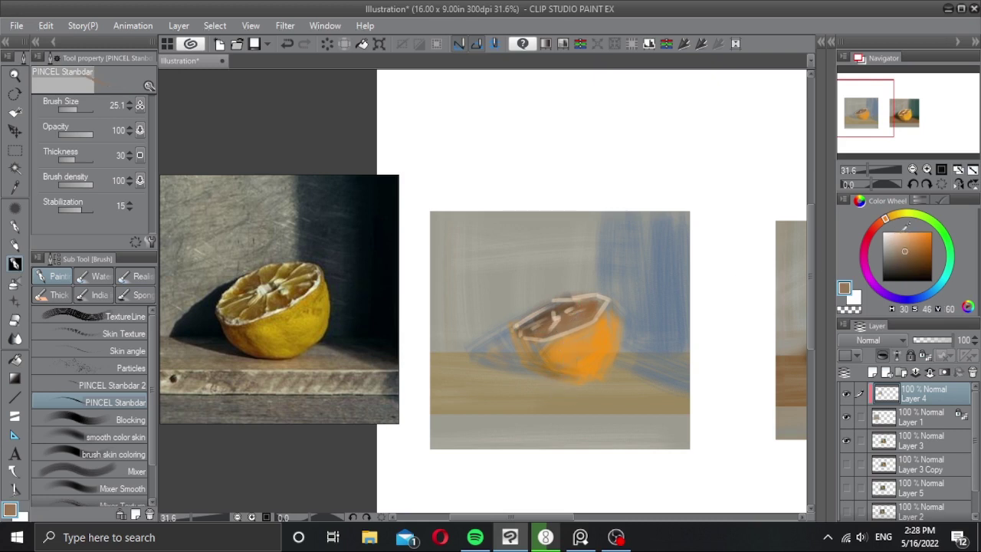
left_click_drag(887, 222, 895, 215)
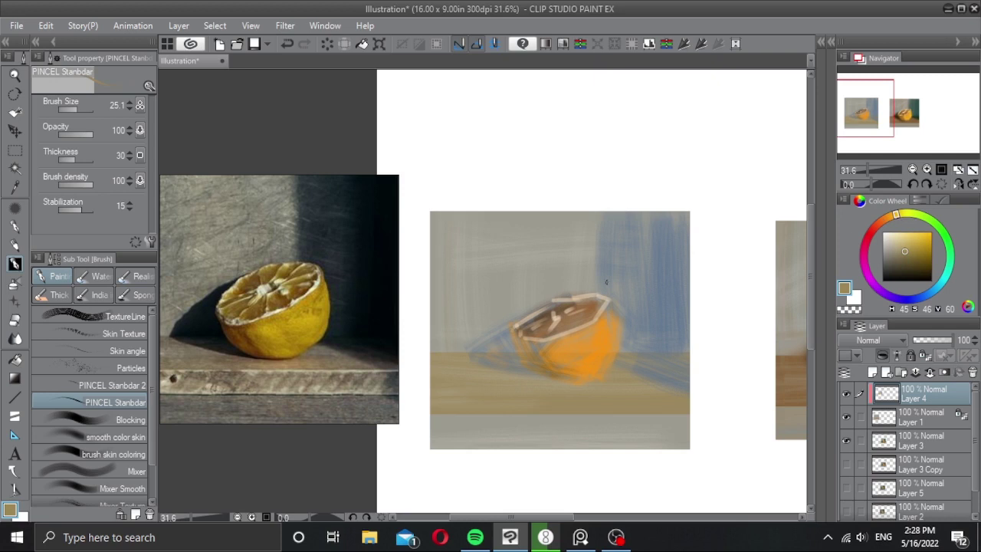
left_click(118, 437)
left_click_drag(514, 338, 584, 307)
key("ctrl+z")
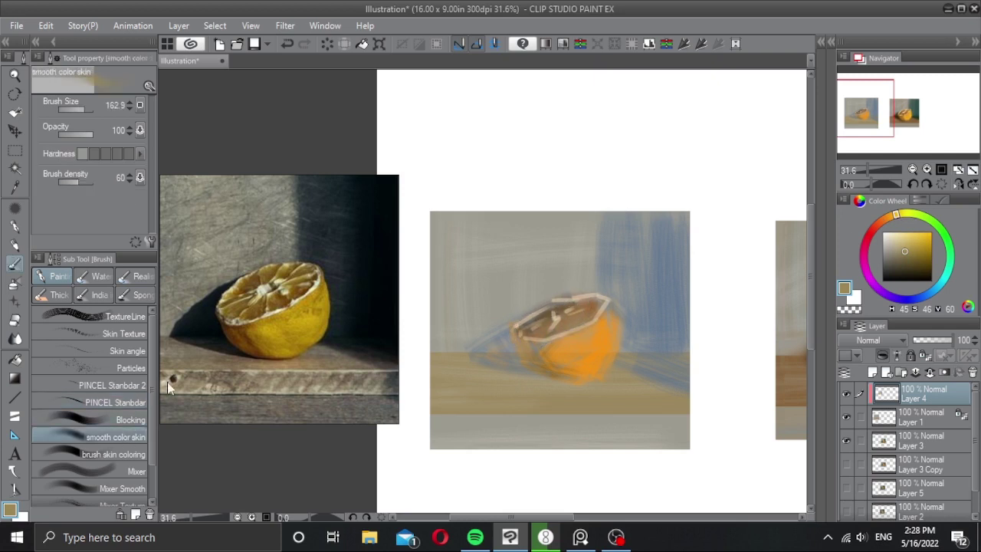
Step: Tint the lemon's cut face ochre brown (H 37, S 71, V 55) with PINCEL Stanbdar at size 61.2
left_click(115, 400)
left_click(916, 252)
left_click(890, 218)
left_click_drag(559, 324, 563, 325)
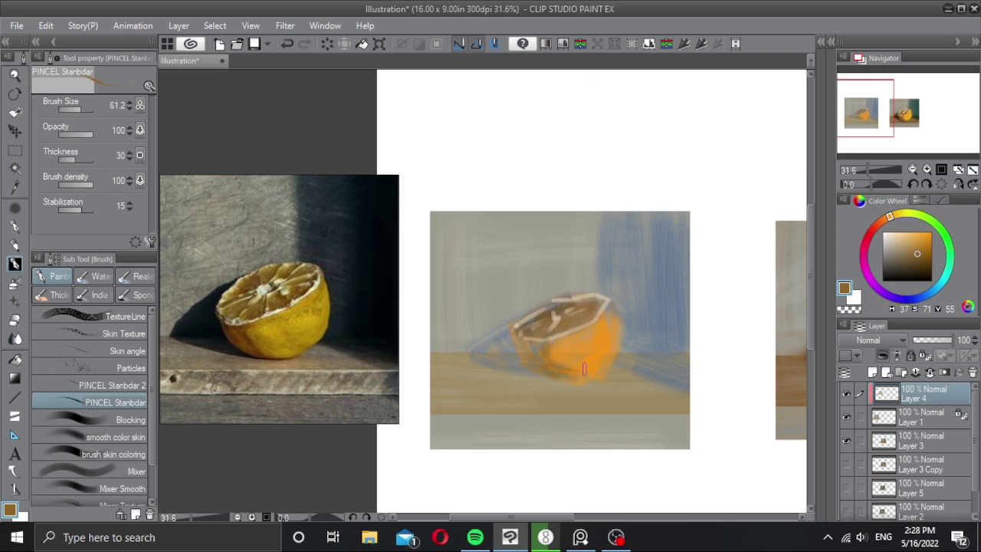
Step: Brush sampled orange (H 35, S 75, V 87) into the lemon's cast shadow and rework the wall shadow's edge, PINCEL Stanbdar size 137.6
left_click(589, 352, "alt")
left_click(493, 351, "alt")
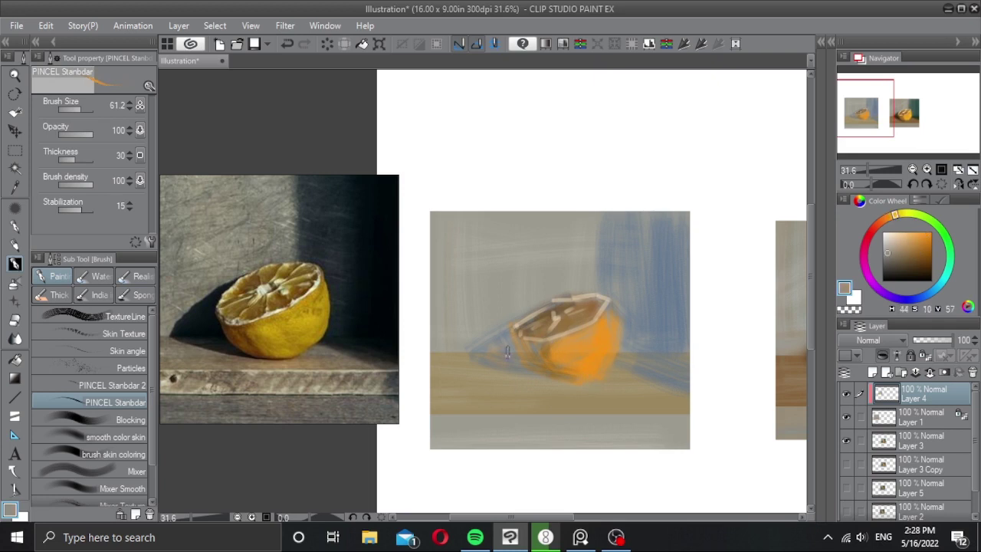
left_click(604, 354, "alt")
mouse_move(495, 353)
left_mouse_down("ctrl+alt")
mouse_move(544, 359)
mouse_move(524, 326)
left_mouse_up("ctrl+alt")
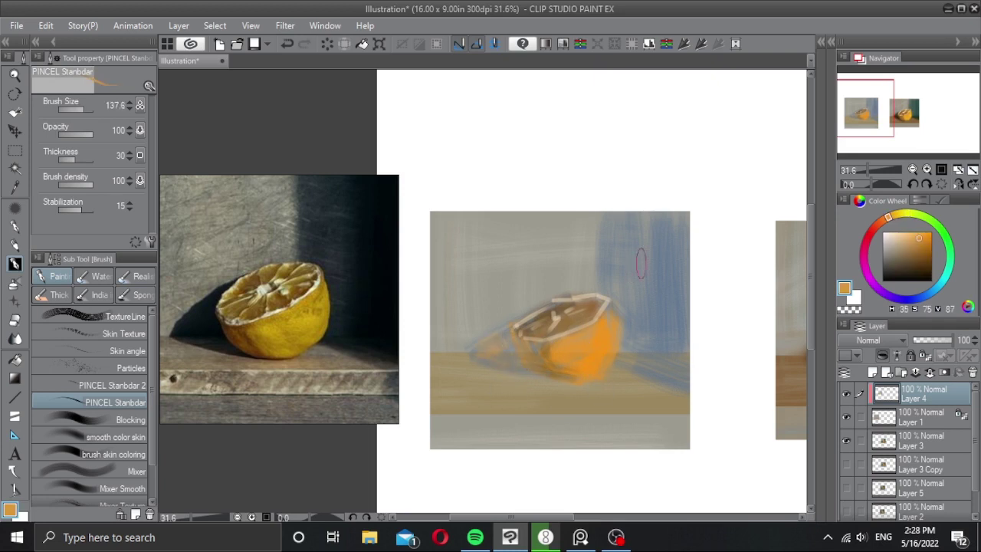
left_click_drag(609, 216, 619, 327)
Step: Merge Layer 4 down into Layer 1 and duplicate the merged layer
scroll(655, 366, "down", 1)
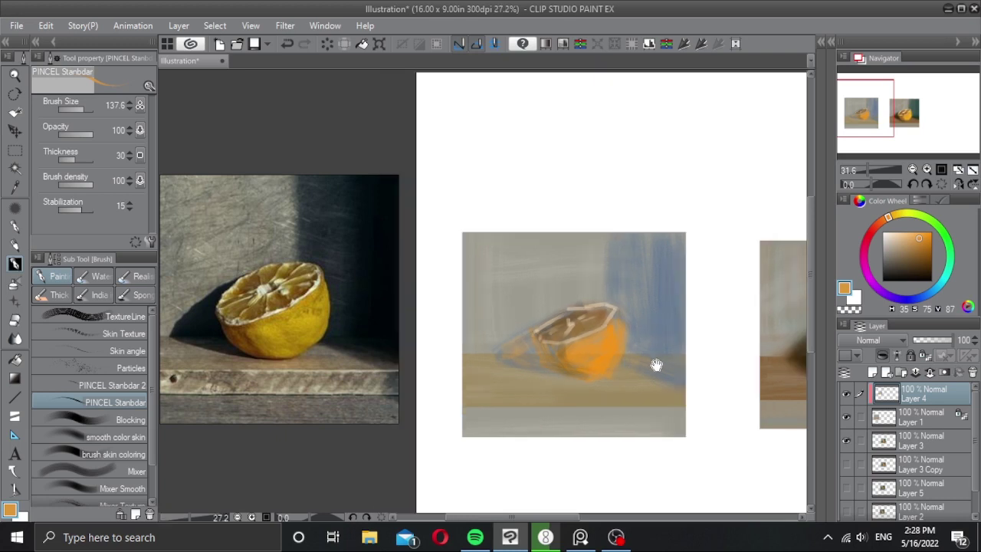
left_click(929, 373)
left_click_drag(877, 388, 872, 373)
Step: Darken the Layer 1 copy by lowering the white output in Level Correction, and set its blending mode to Multiply
left_click(648, 44)
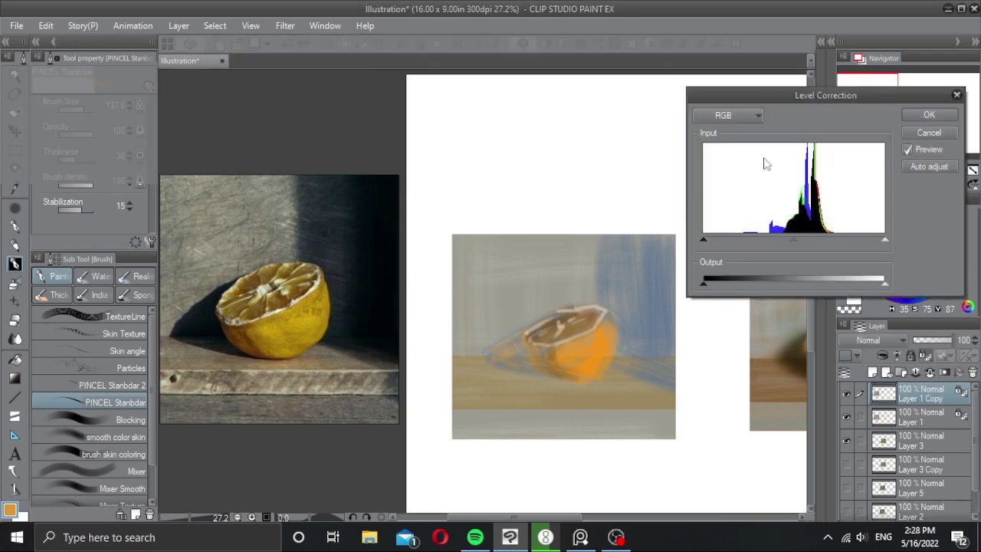
left_click_drag(877, 283, 825, 279)
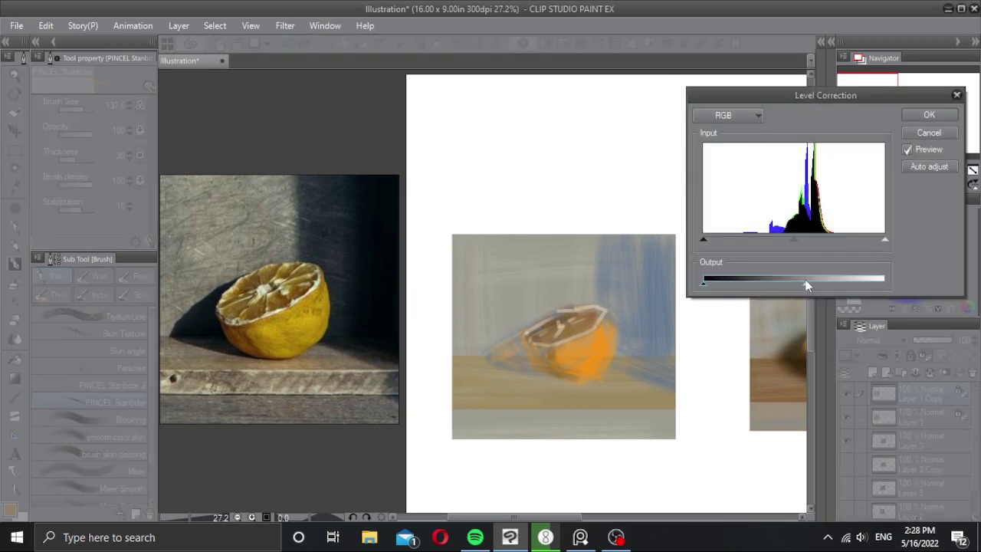
left_click(929, 115)
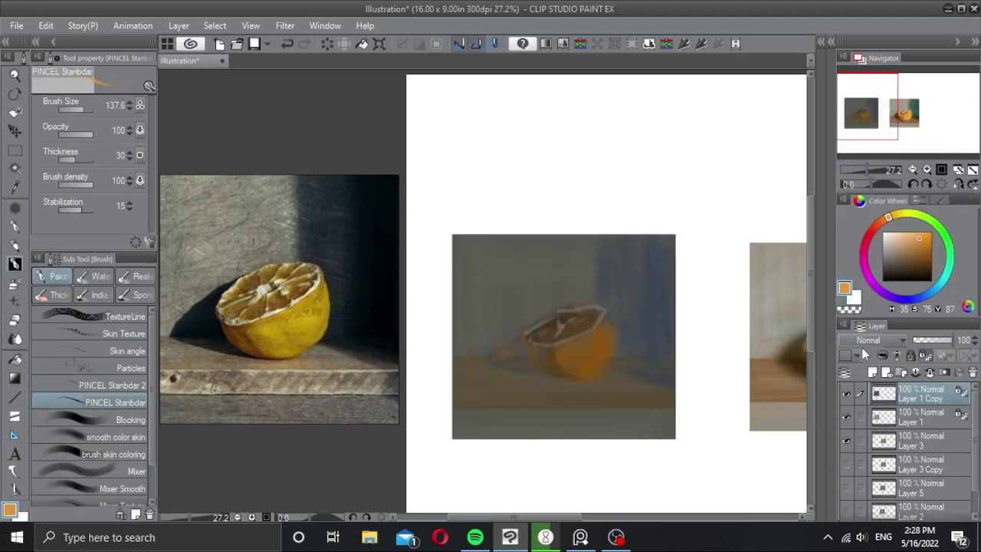
left_click(869, 340)
left_click(853, 39)
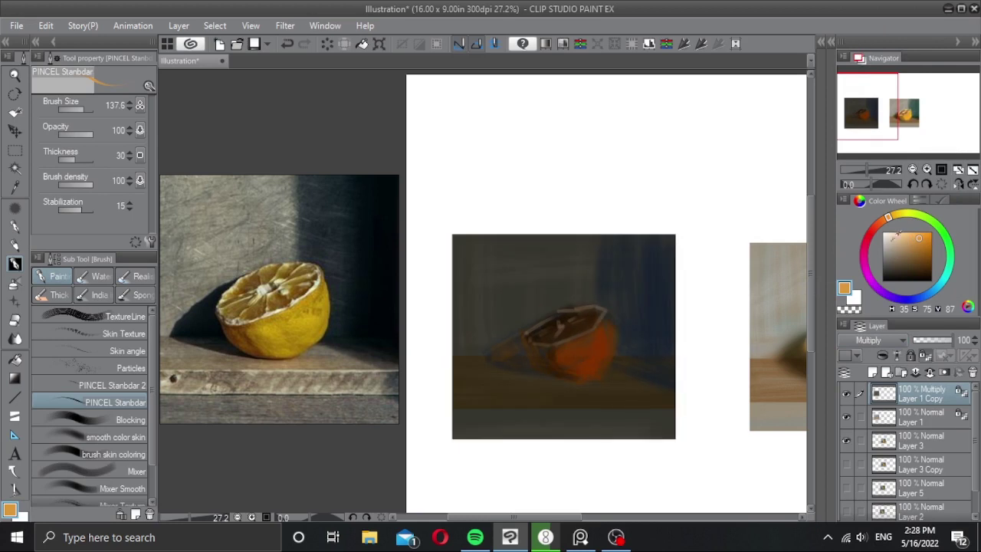
Step: Hide the Multiply copy with a black mask and reveal it over the lemon's cast shadow with smooth color skin at size 130.1
left_click(943, 372)
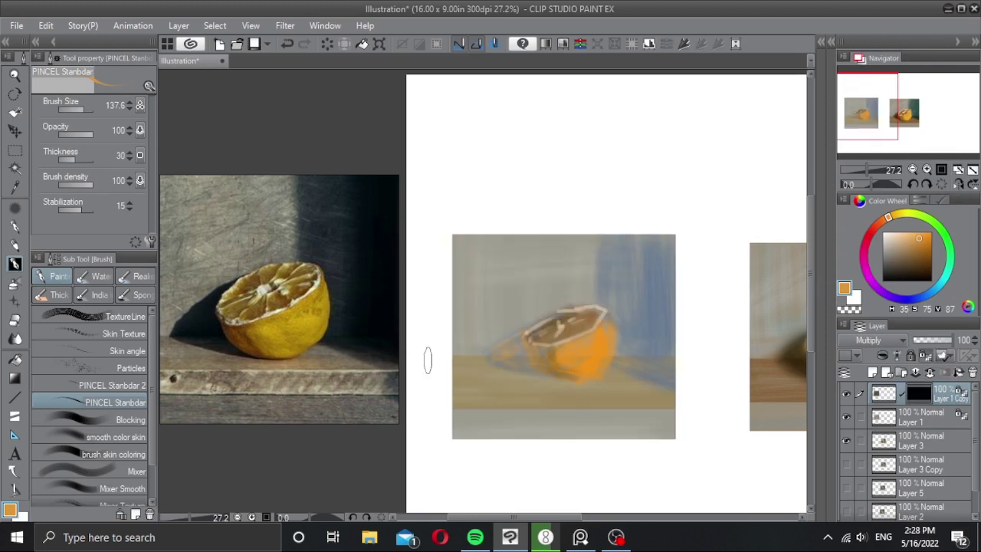
left_click(107, 436)
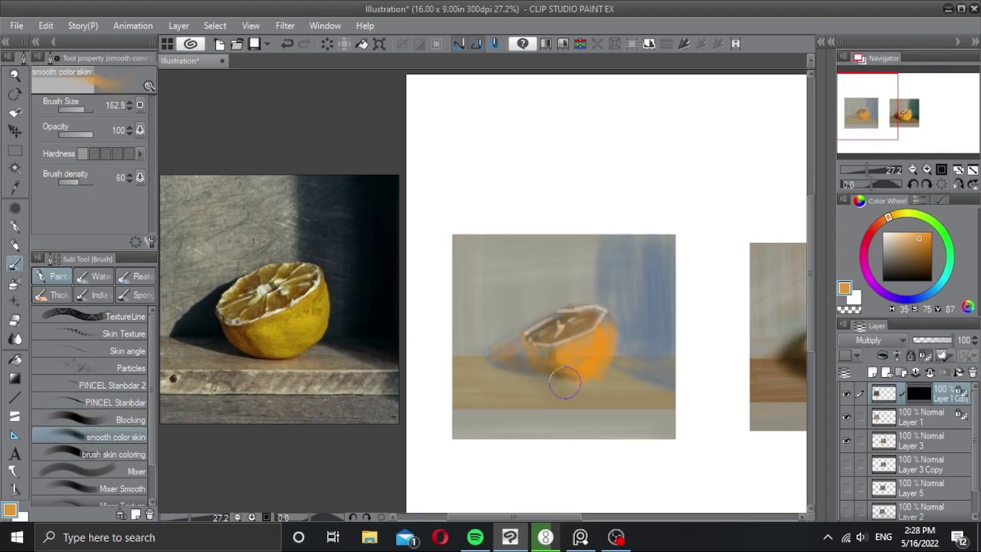
key("ctrl+z")
key("bracketleft")
mouse_move(505, 358)
left_mouse_down()
mouse_move(496, 357)
mouse_move(584, 373)
left_mouse_up()
key("ctrl+z")
mouse_move(540, 336)
left_mouse_down()
mouse_move(556, 367)
mouse_move(520, 347)
mouse_move(541, 365)
mouse_move(492, 358)
mouse_move(540, 330)
mouse_move(499, 344)
left_mouse_up()
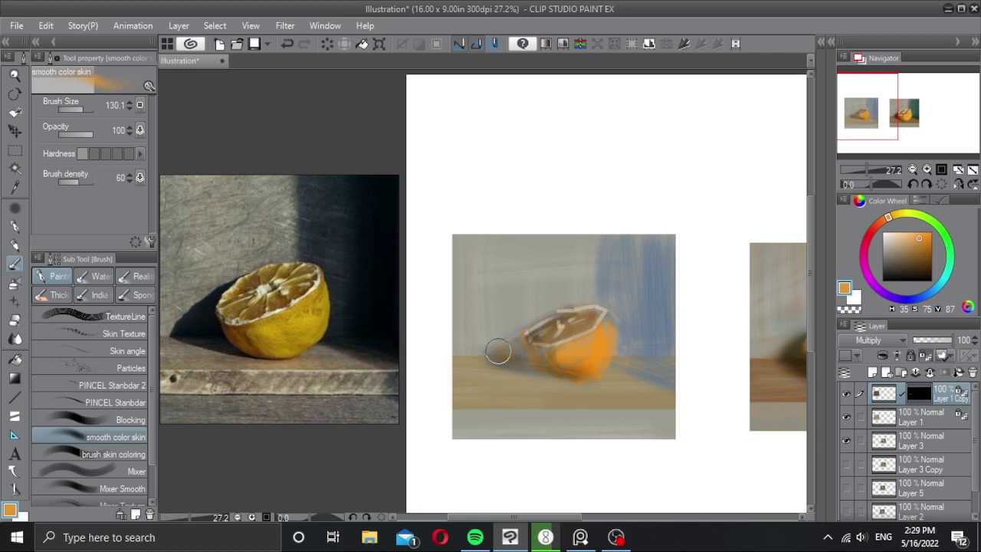
Step: Reveal the Multiply copy over the blue wall shadow behind the lemon with a larger smooth color skin brush
key("bracketright")
key("bracketright")
mouse_move(615, 285)
left_mouse_down()
mouse_move(617, 258)
mouse_move(600, 254)
mouse_move(627, 311)
mouse_move(639, 289)
mouse_move(659, 293)
mouse_move(661, 230)
mouse_move(640, 340)
mouse_move(628, 284)
mouse_move(621, 315)
mouse_move(647, 358)
mouse_move(682, 375)
mouse_move(661, 239)
mouse_move(628, 359)
left_mouse_up()
Step: Deepen the lemon's rind and the contact shadow beneath it on the mask with smooth color skin at sizes 37.9 and 103.5
key("bracketleft")
key("bracketleft")
key("bracketleft")
key("bracketleft")
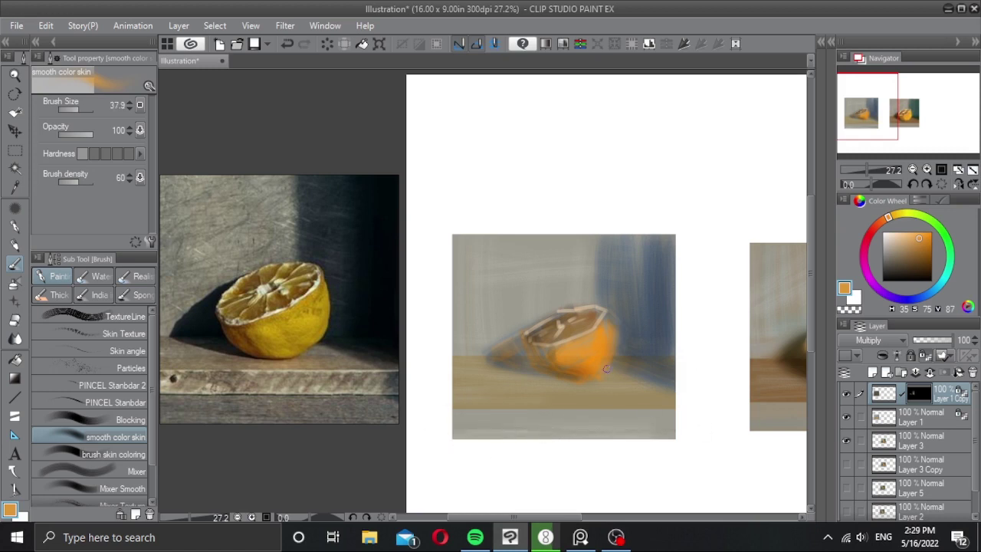
left_click_drag(576, 351, 585, 351)
left_click_drag(498, 359, 587, 379)
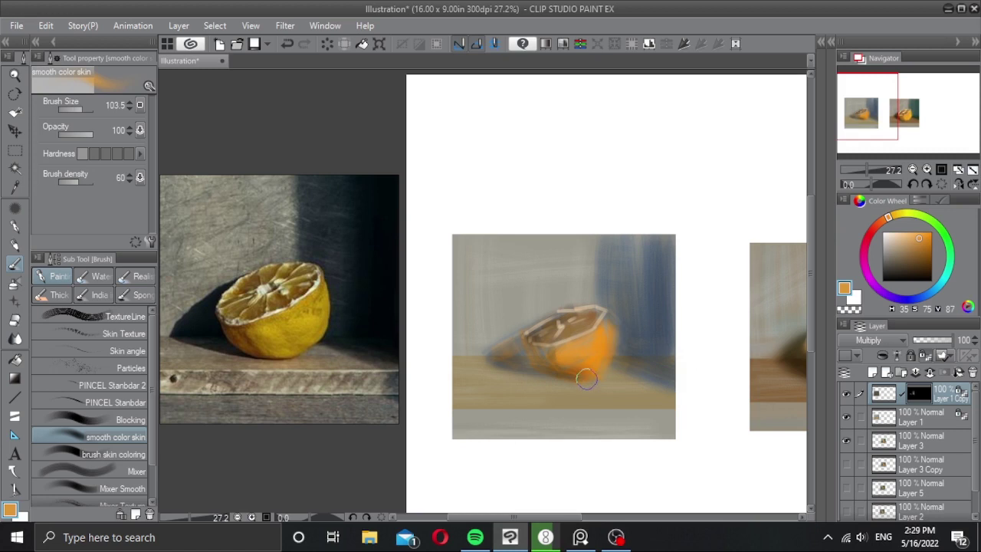
Step: Duplicate Layer 1 and brighten the new copy by lowering the white input in Level Correction
left_click_drag(884, 417, 873, 372)
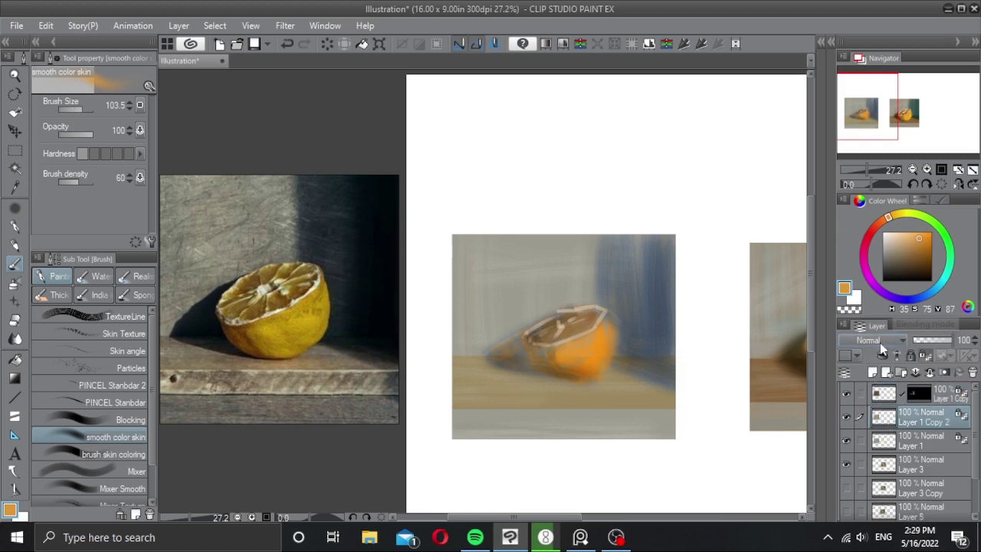
left_click(650, 44)
left_click_drag(864, 240, 856, 240)
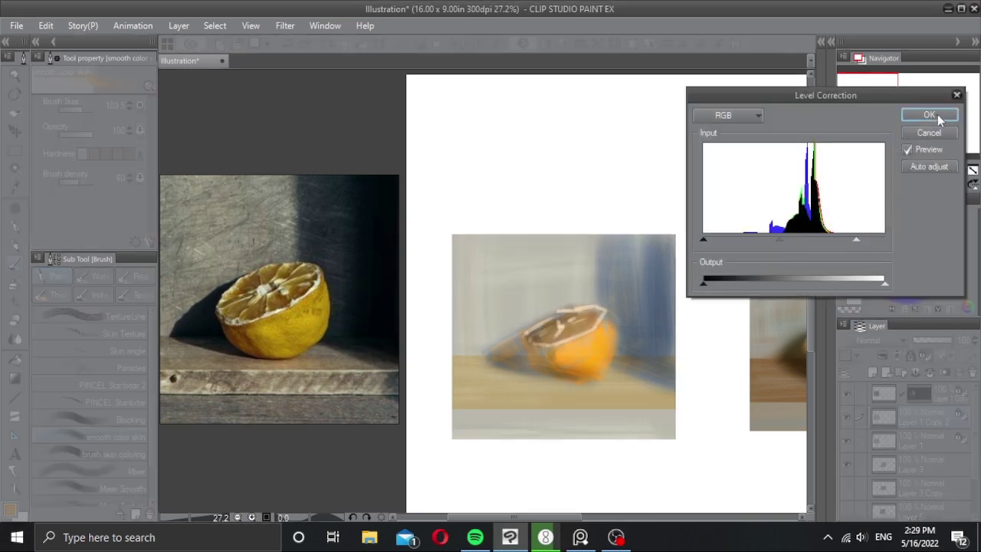
left_click(929, 115)
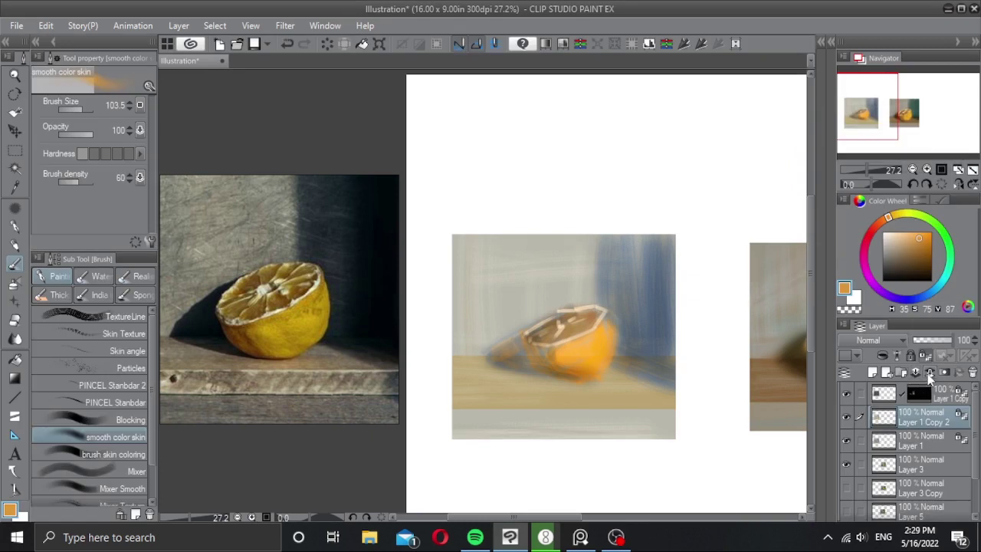
Step: Mask the brightened copy in black and reveal it with Foreground to transparent gradients from the study's lower right towards its upper left
left_click(929, 373)
key("g")
mouse_move(699, 420)
left_mouse_down()
mouse_move(584, 311)
mouse_move(498, 251)
left_mouse_up()
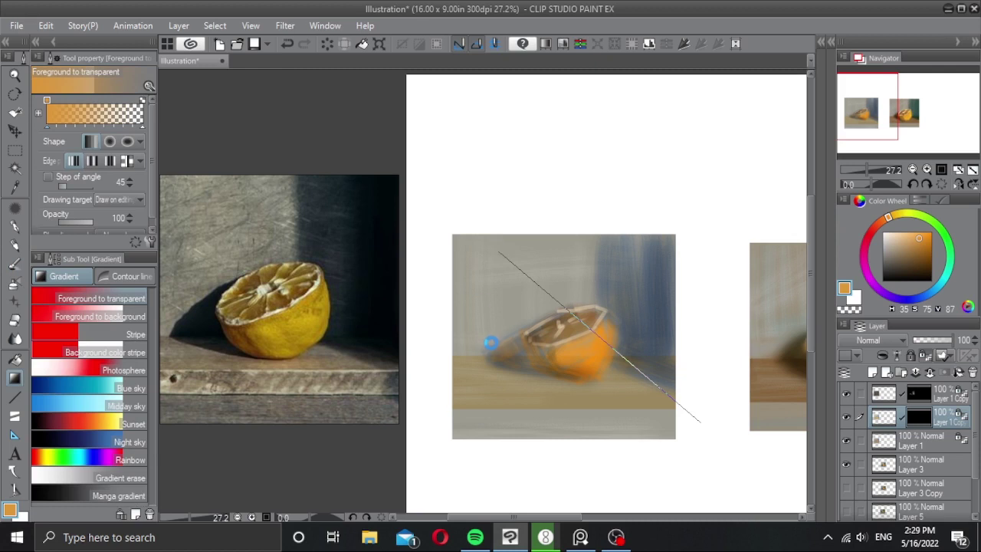
left_click_drag(695, 406, 469, 257)
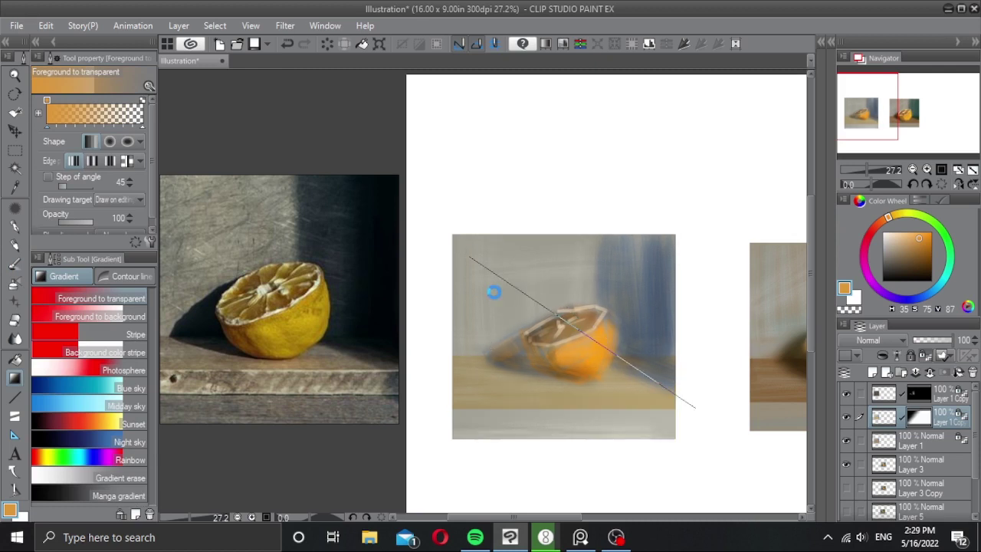
Step: Merge the masked Multiply copy and the masked brightened copy with Layer 1 into a single layer
scroll(585, 328, "up", 1)
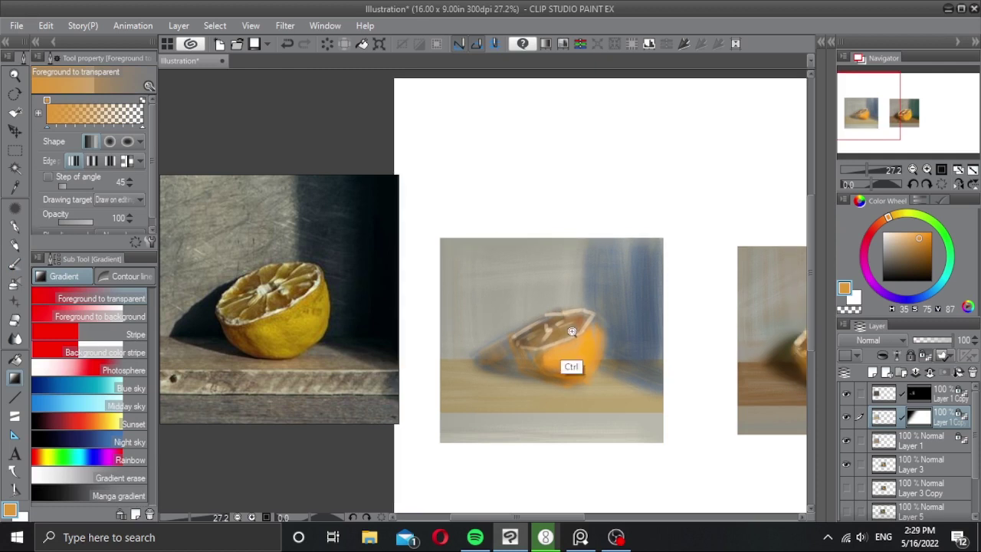
key("b")
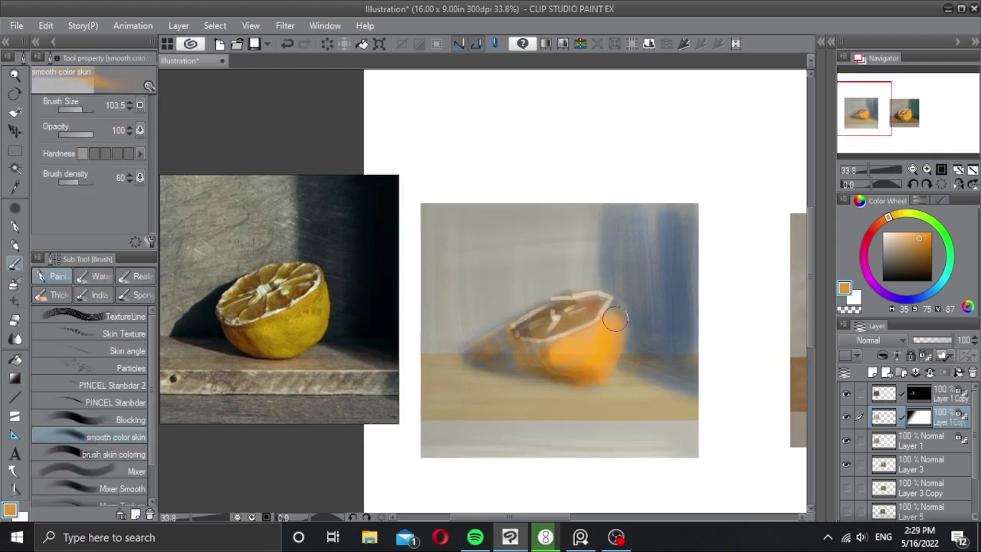
left_click(891, 393)
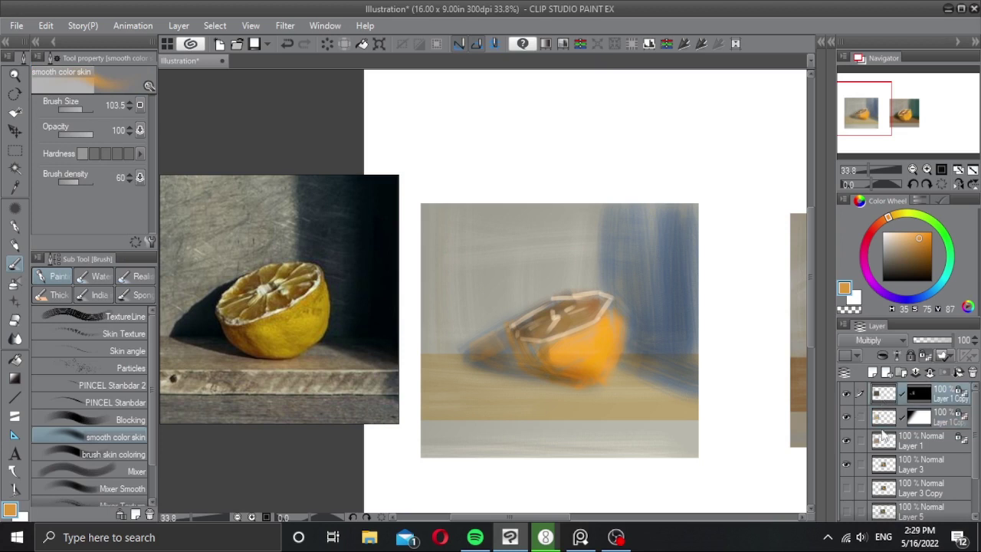
left_click(875, 444, "shift")
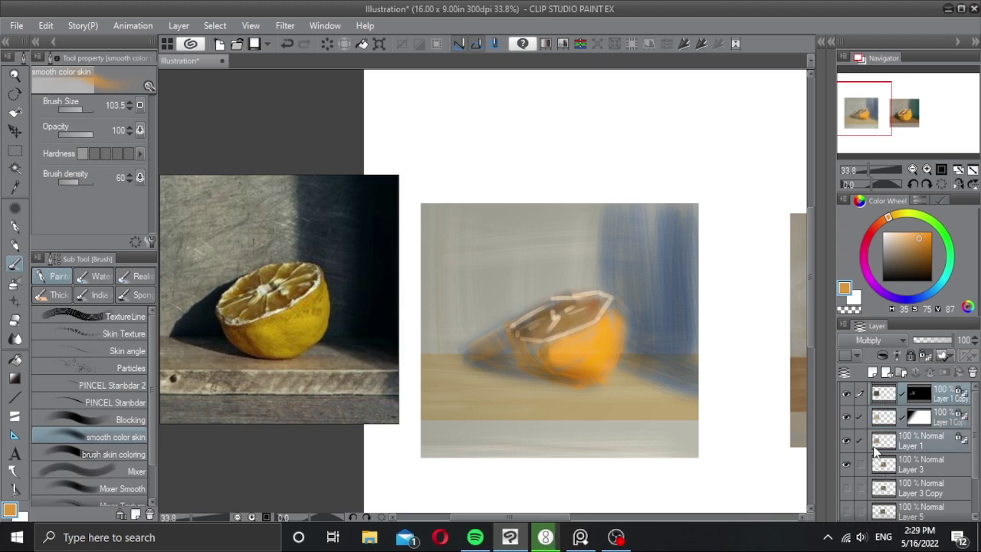
key("ctrl+shift+e")
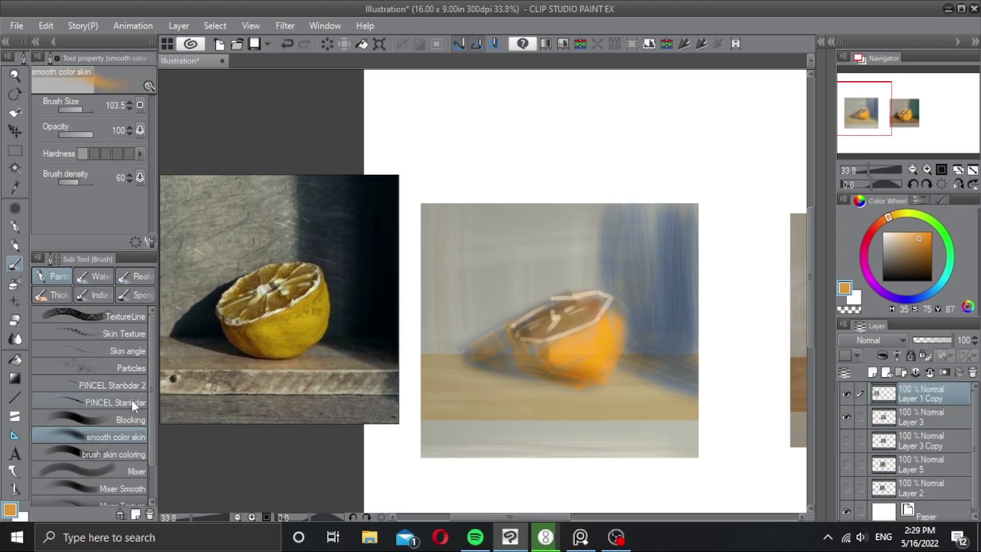
Step: Touch up the right end of the lemon's cut face with a short light PINCEL Stanbdar stroke
left_click(115, 402)
left_click(883, 232)
left_click_drag(602, 317, 593, 314)
Step: Redefine the lemon's right and lower edges with sampled wall blue and ledge tones, using PINCEL Stanbdar at size 60.8 and the Mixer
left_click(640, 316, "alt")
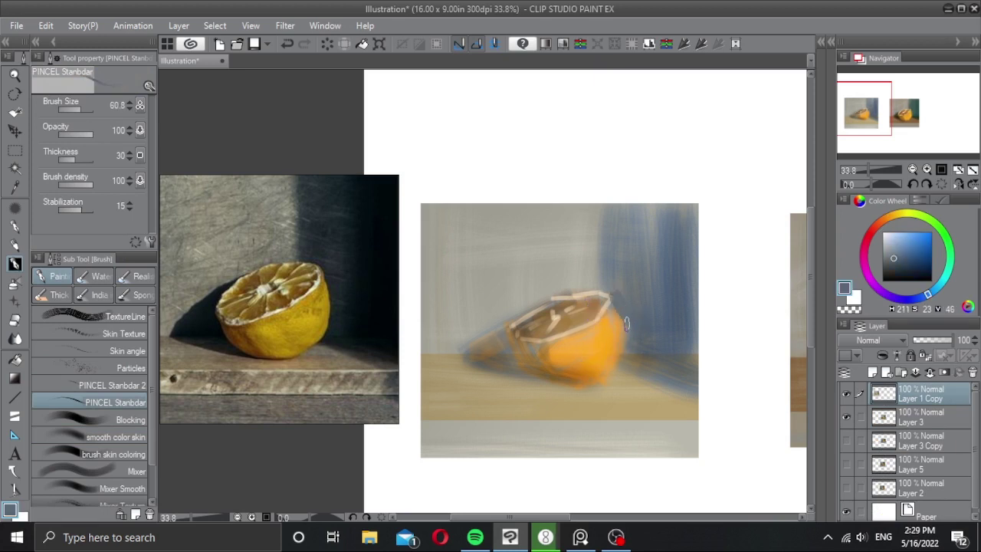
left_click_drag(632, 317, 621, 367)
left_click(623, 362, "alt")
left_click(607, 389, "alt")
left_click(604, 387, "alt")
left_click_drag(598, 390, 550, 392)
left_click(518, 362, "alt")
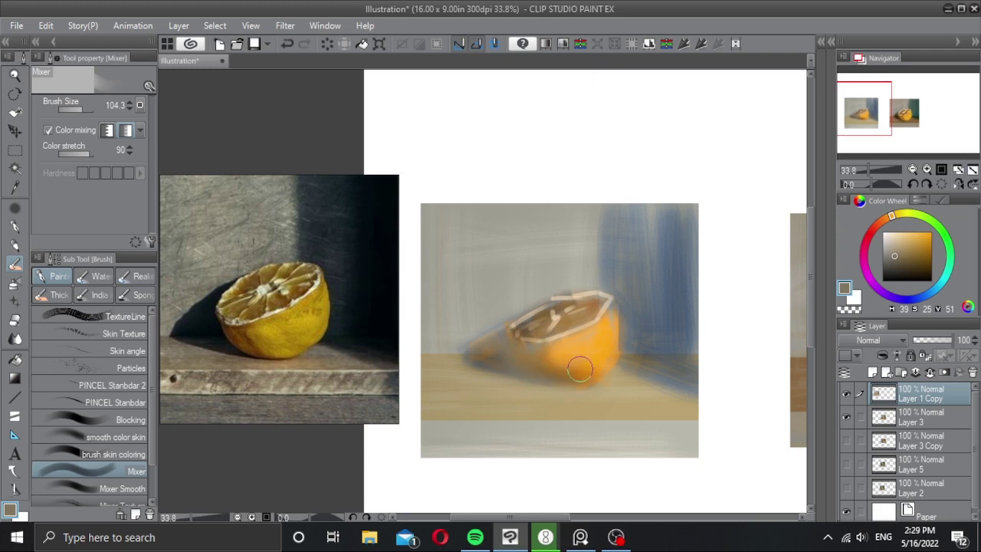
Step: Paint thin white highlights along the upper rim of the lemon's cut face with PINCEL Stanbdar at size 8.2
key("x")
left_click(115, 401)
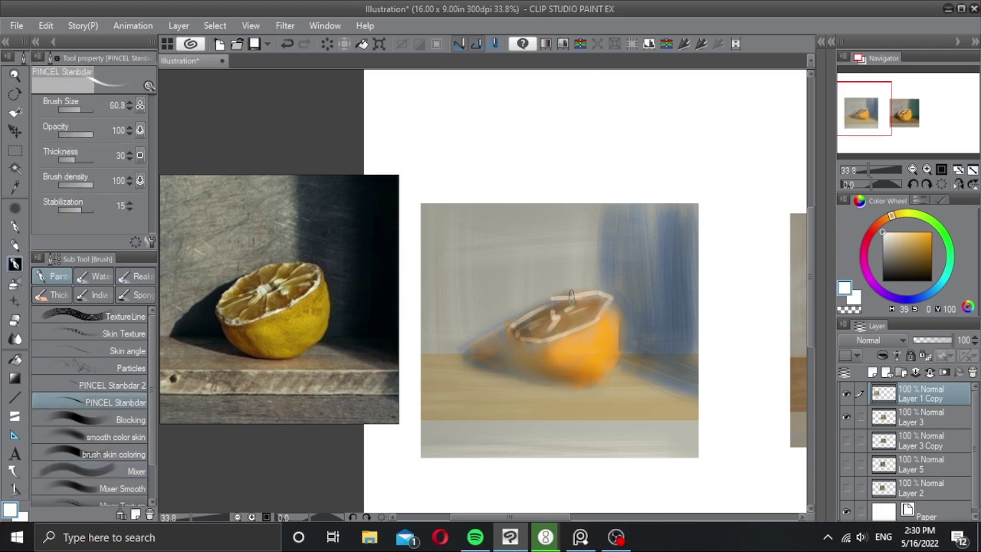
key("bracketleft")
left_click_drag(551, 297, 608, 291)
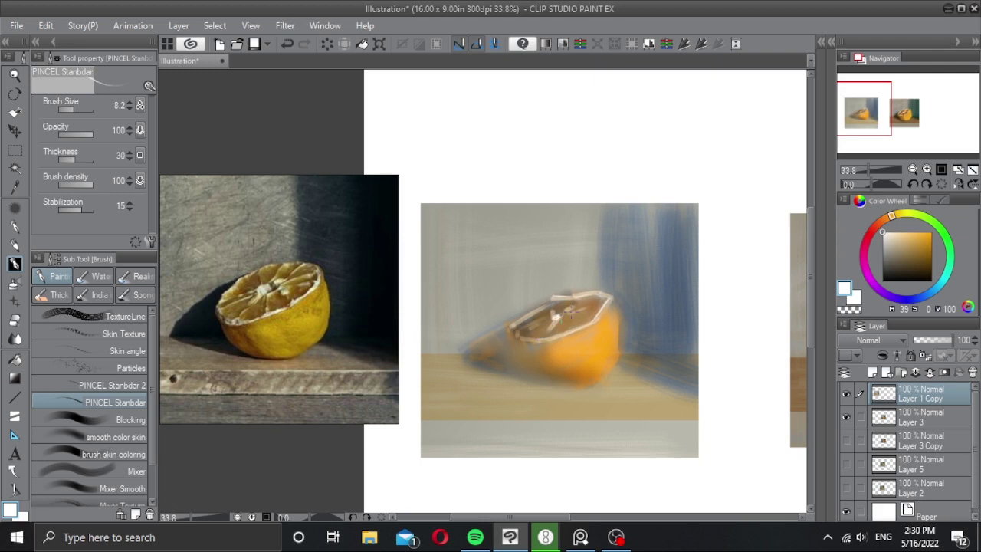
Step: Add white highlights to the right side of the rind at brush size 50.1, undoing an unwanted stroke
key("bracketright")
key("bracketright")
key("bracketright")
key("bracketright")
key("bracketright")
left_click_drag(605, 331, 611, 331)
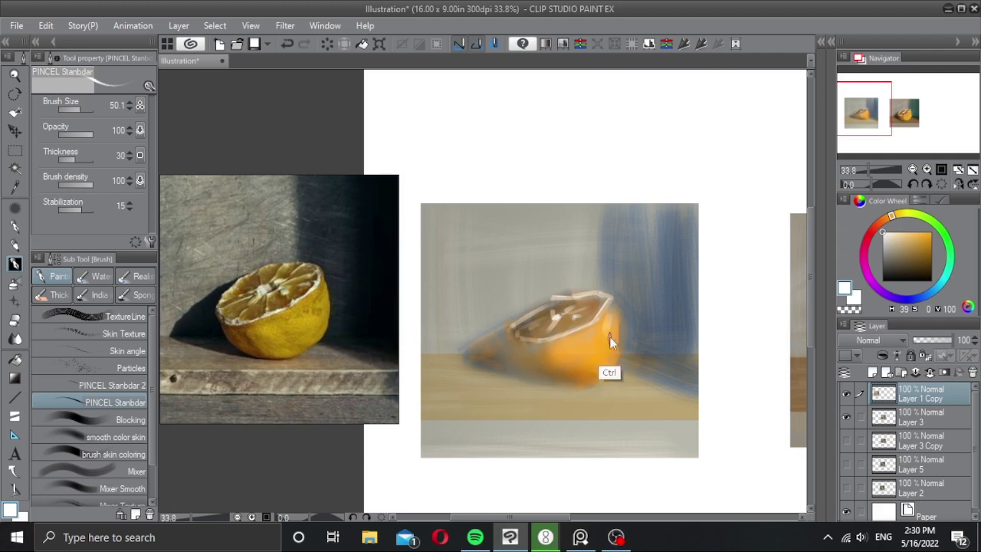
key("ctrl+z")
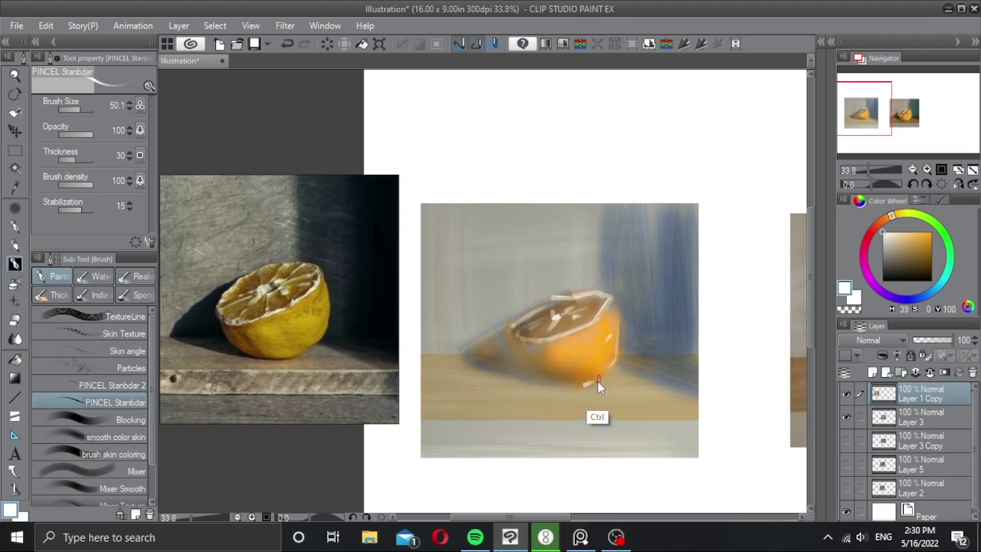
Step: Paint pale cream light across the ledge beneath and beside the lemon with PINCEL Stanbdar at size 126.6
left_click(633, 392, "alt")
left_click(898, 232)
mouse_move(580, 399)
left_mouse_down("ctrl+alt")
mouse_move(592, 393)
mouse_move(583, 397)
left_mouse_up("ctrl+alt")
key("ctrl+z")
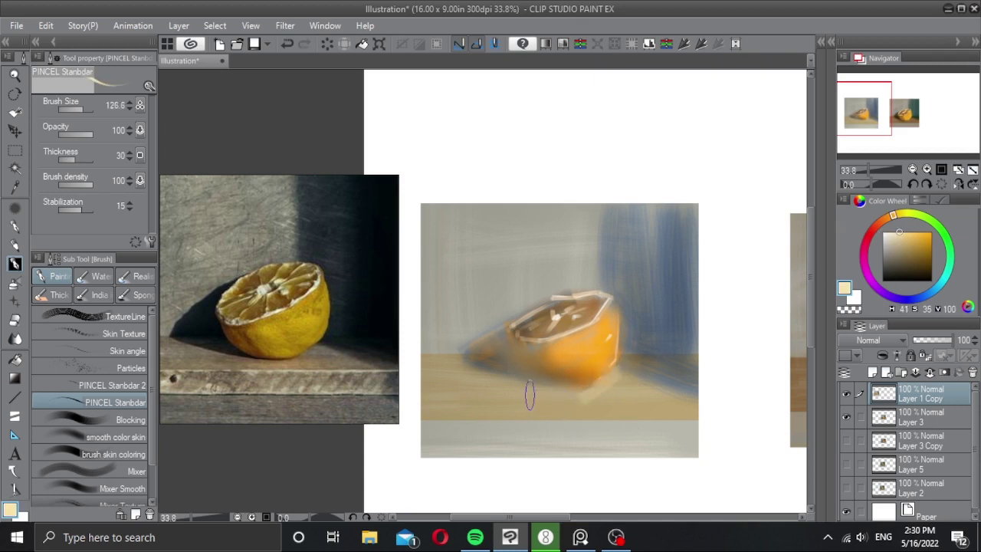
left_click_drag(493, 380, 597, 395)
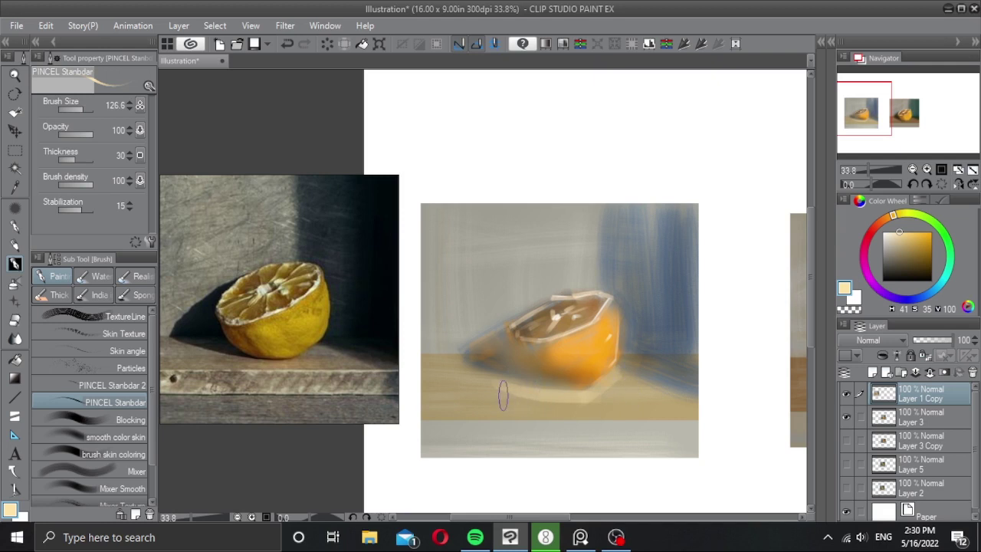
left_click_drag(509, 414, 668, 407)
left_click_drag(513, 401, 657, 402)
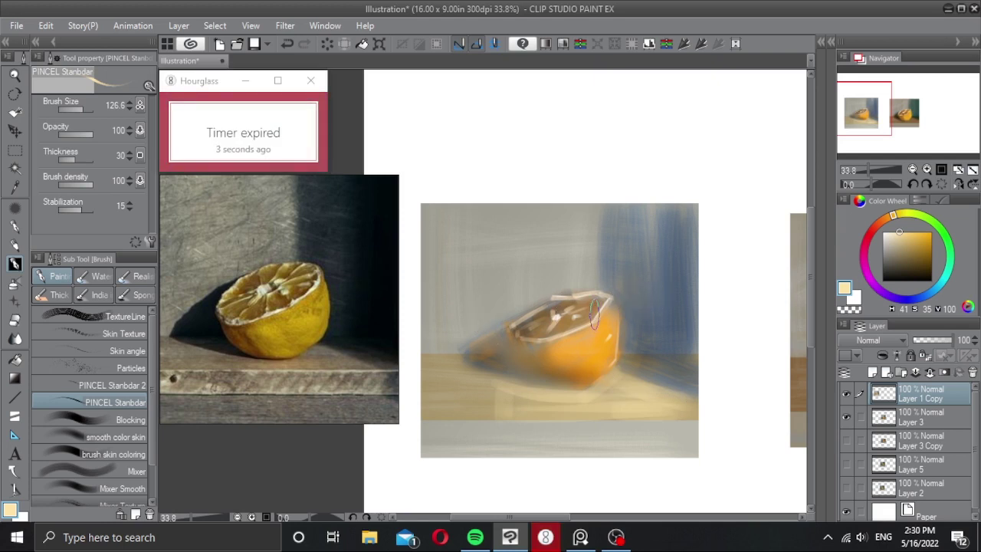
scroll(594, 314, "down", 4)
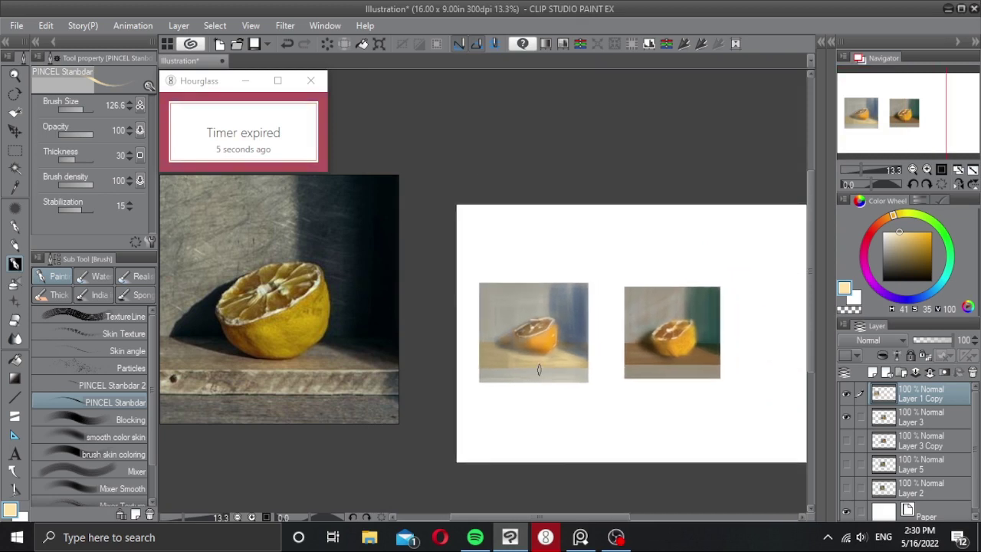
scroll(539, 369, "up", 1)
scroll(529, 370, "up", 1)
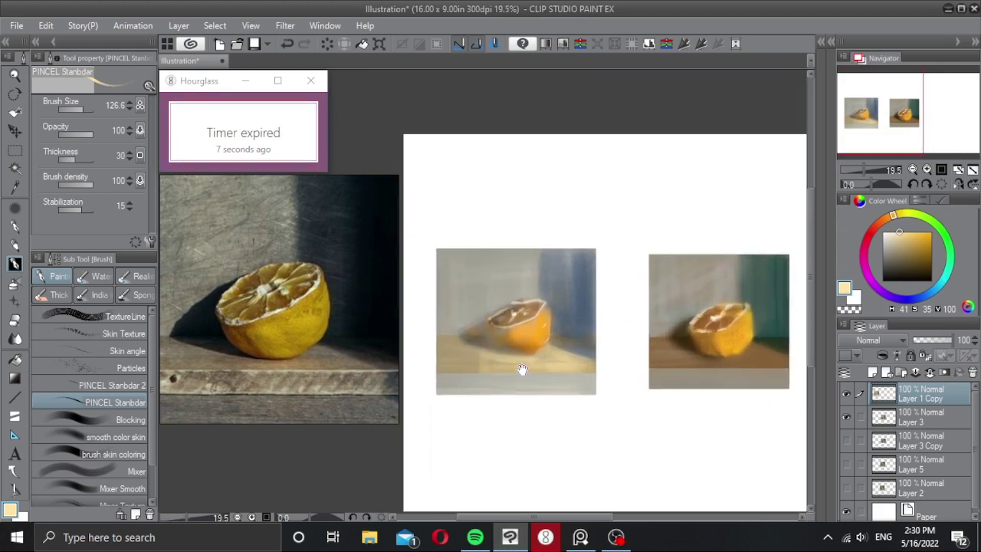